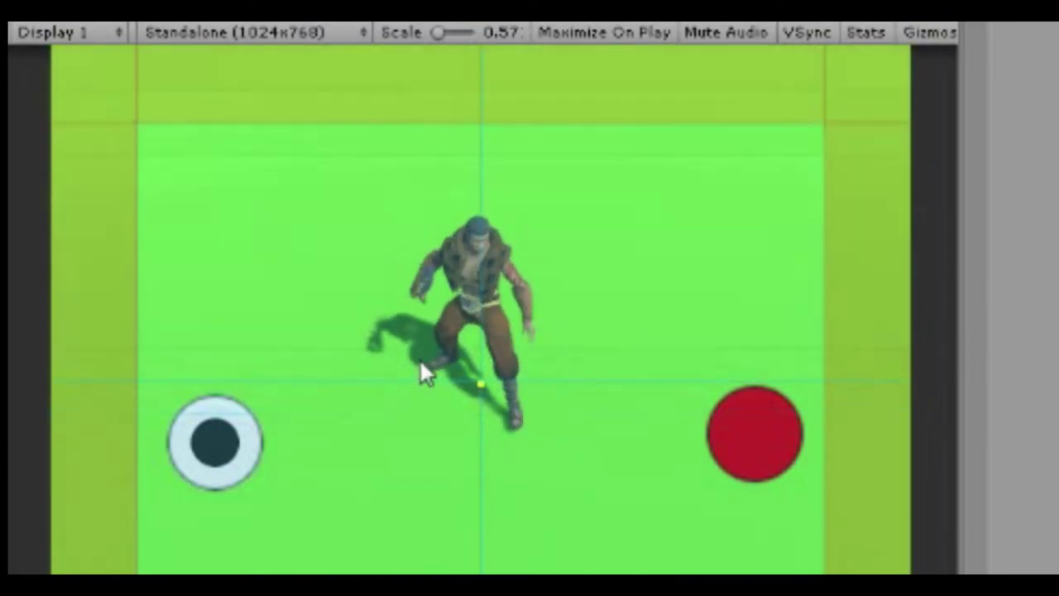
# Steer the character across the green ground with the joystick, turning it toward the camera
pyautogui.moveTo(217, 420); pyautogui.dragTo(335, 369)
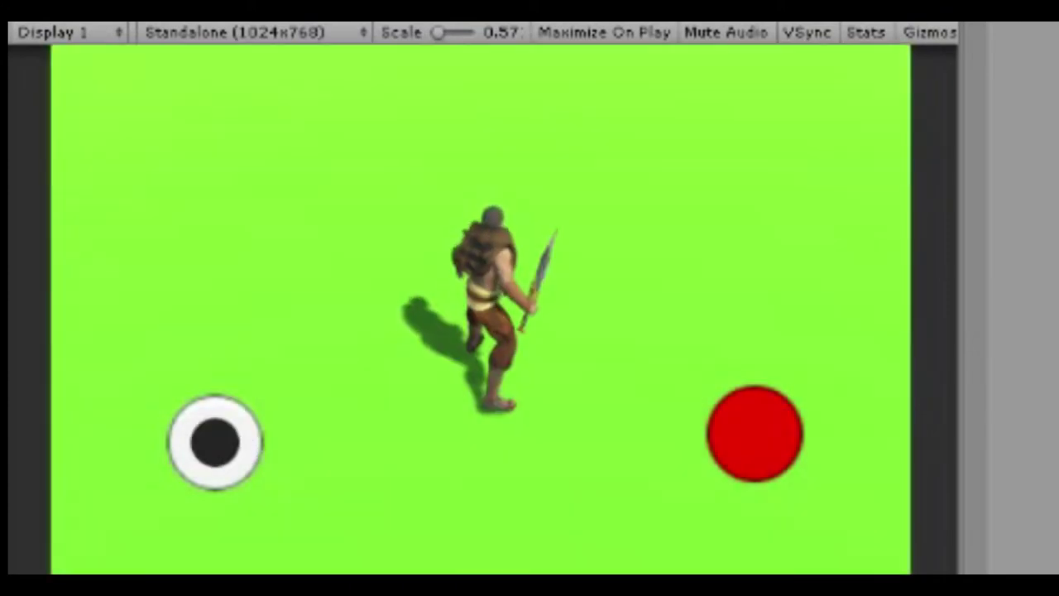
pyautogui.moveTo(216, 442)
pyautogui.mouseDown()
pyautogui.moveTo(290, 278)
pyautogui.moveTo(120, 505)
pyautogui.moveTo(369, 361)
pyautogui.mouseUp()
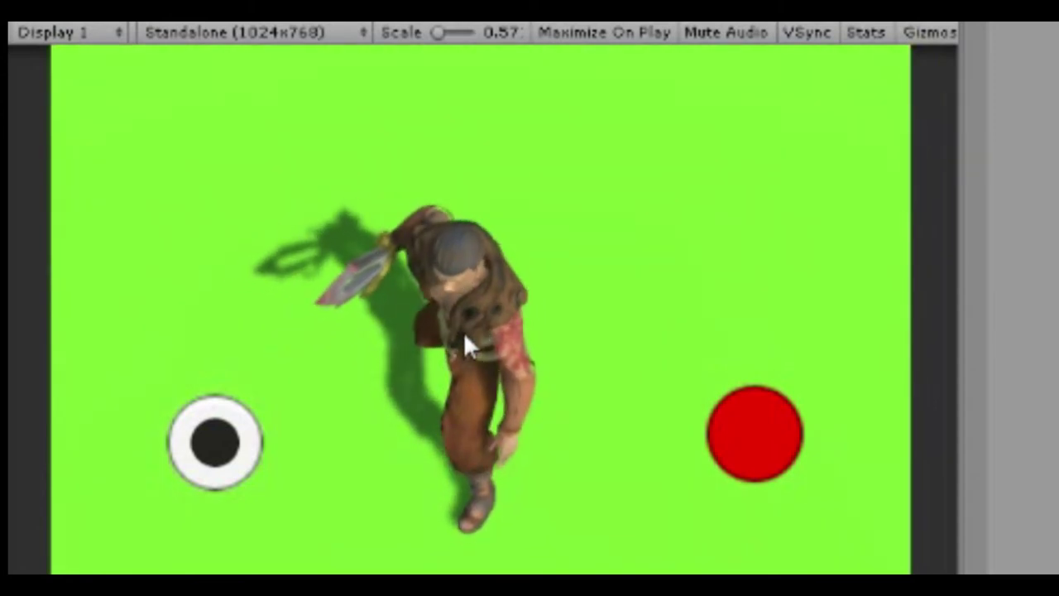
pyautogui.moveTo(211, 436)
pyautogui.mouseDown()
pyautogui.moveTo(219, 440)
pyautogui.moveTo(99, 491)
pyautogui.moveTo(335, 447)
pyautogui.moveTo(135, 439)
pyautogui.moveTo(67, 271)
pyautogui.moveTo(59, 501)
pyautogui.moveTo(220, 484)
pyautogui.mouseUp()
# Trigger repeated sword attack combos with the red attack button
pyautogui.click(738, 423)
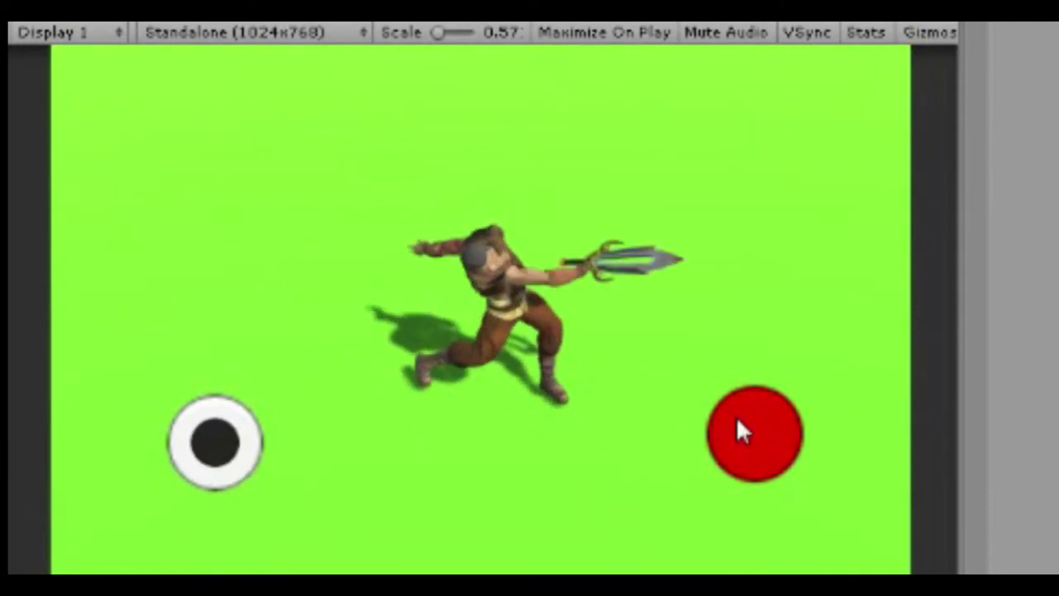
pyautogui.click(728, 426)
pyautogui.click(720, 439)
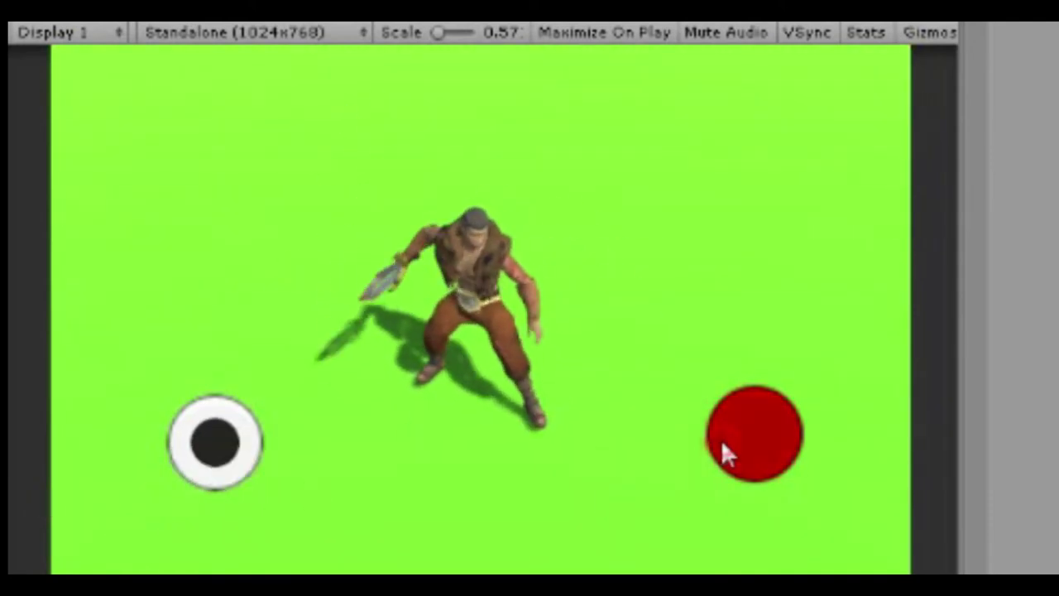
pyautogui.click(720, 439)
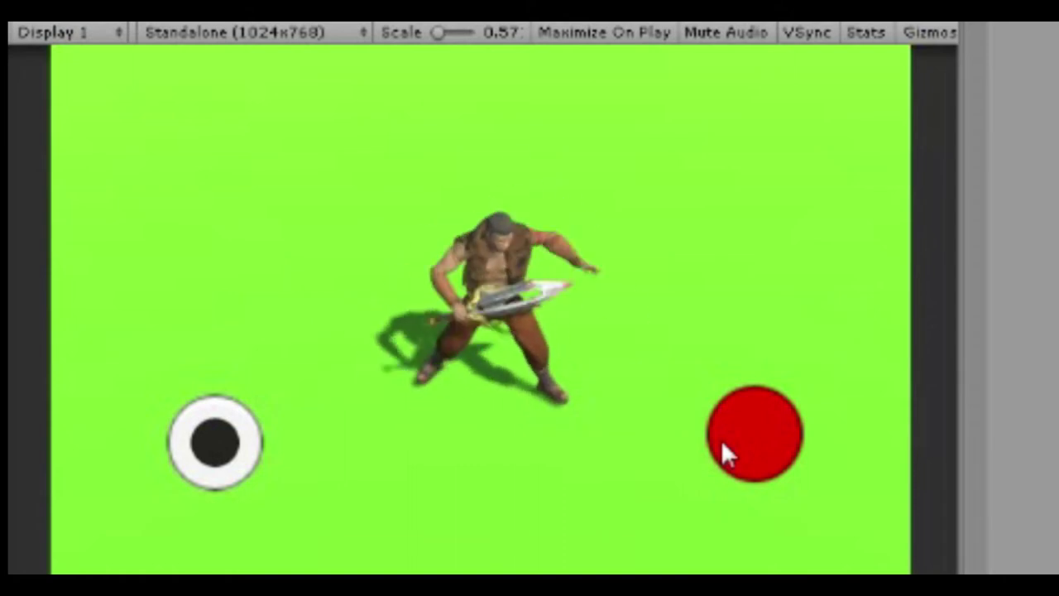
pyautogui.click(719, 443)
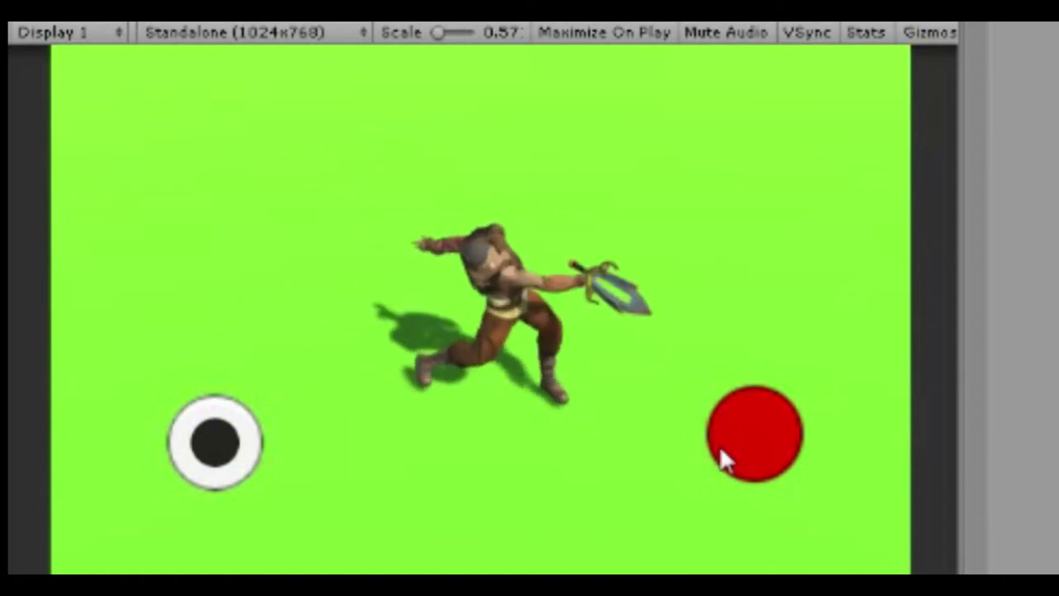
pyautogui.click(714, 445)
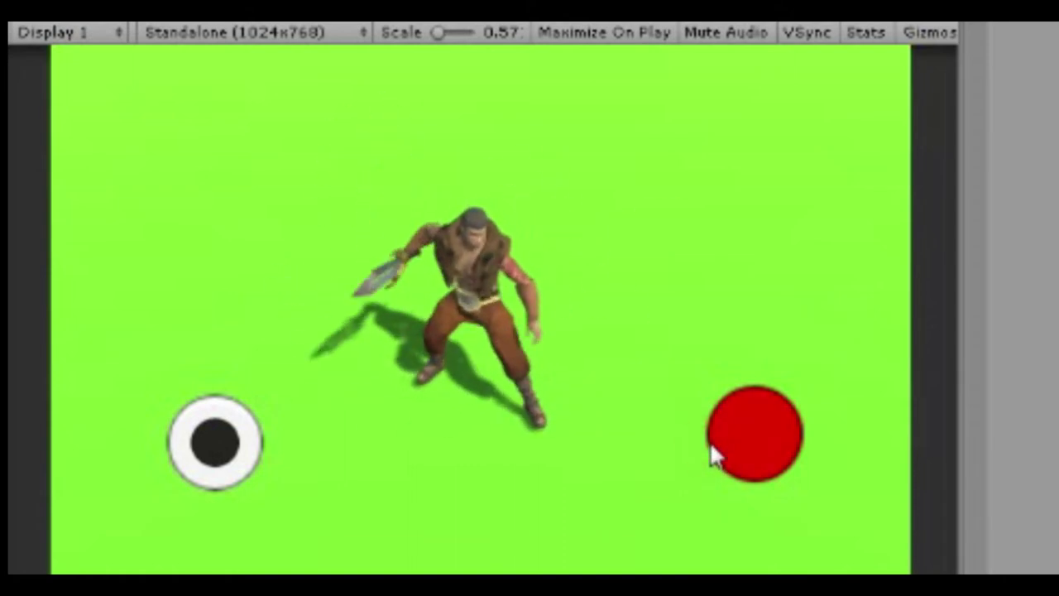
pyautogui.click(713, 450)
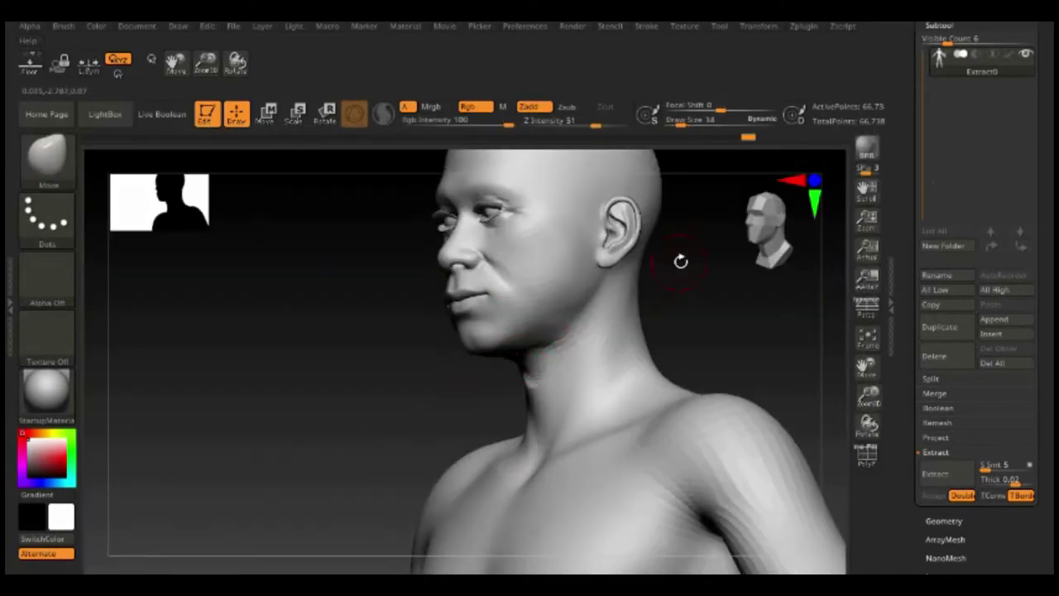
# Orbit and zoom around the sculpt, inspecting the head, right shoulder, torso and side
pyautogui.moveTo(680, 262)
pyautogui.mouseDown()
pyautogui.moveTo(561, 359)
pyautogui.moveTo(657, 297)
pyautogui.moveTo(595, 303)
pyautogui.moveTo(640, 368)
pyautogui.mouseUp()
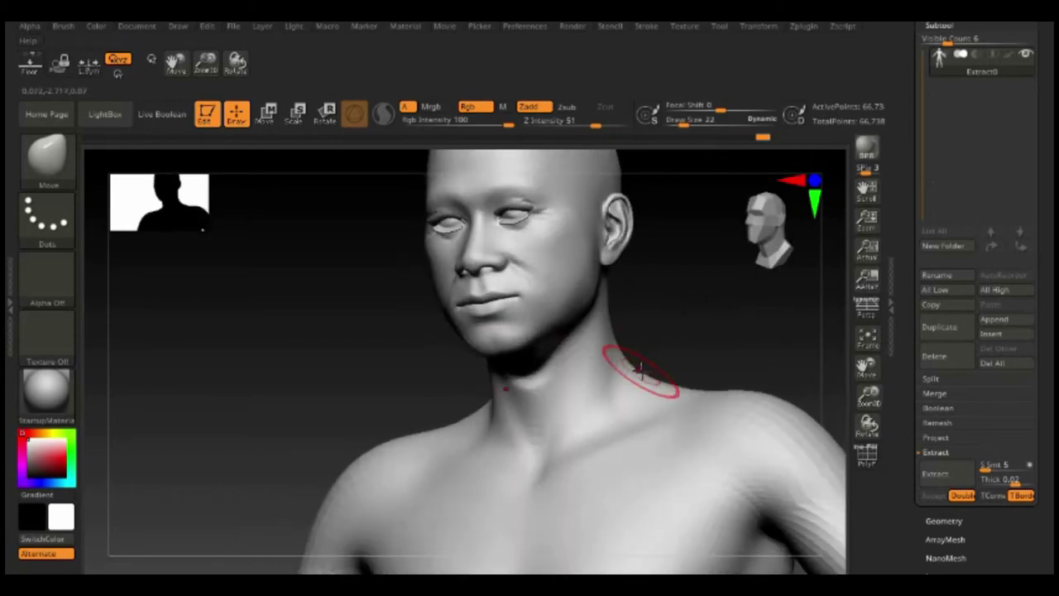
pyautogui.keyDown('alt'); pyautogui.moveTo(660, 406); pyautogui.dragTo(733, 359); pyautogui.keyUp('alt')
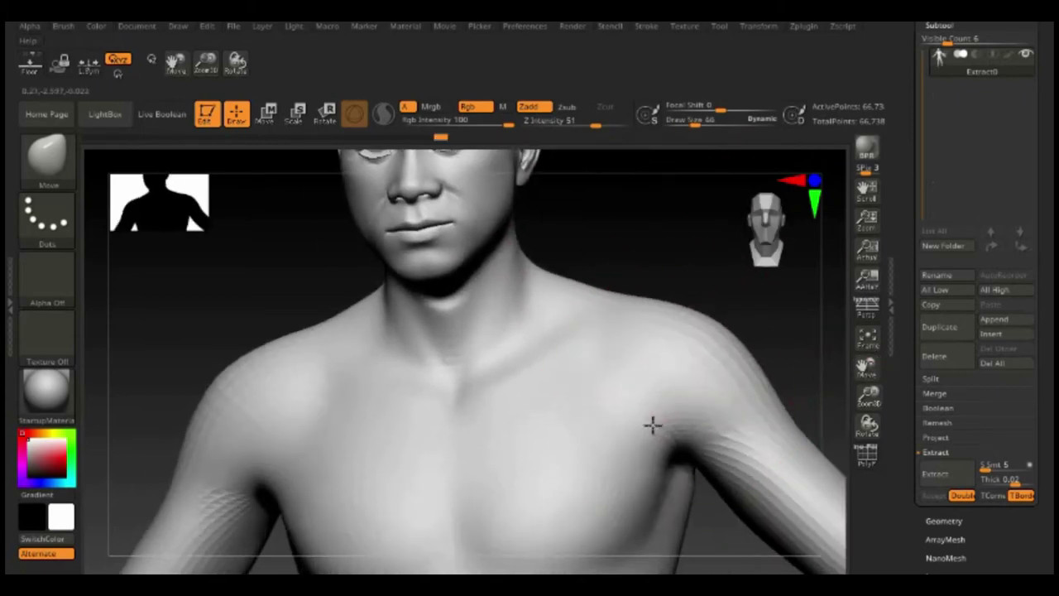
pyautogui.moveTo(652, 425)
pyautogui.keyDown('alt'); pyautogui.mouseDown()
pyautogui.moveTo(803, 343)
pyautogui.moveTo(784, 449)
pyautogui.mouseUp(); pyautogui.keyUp('alt')
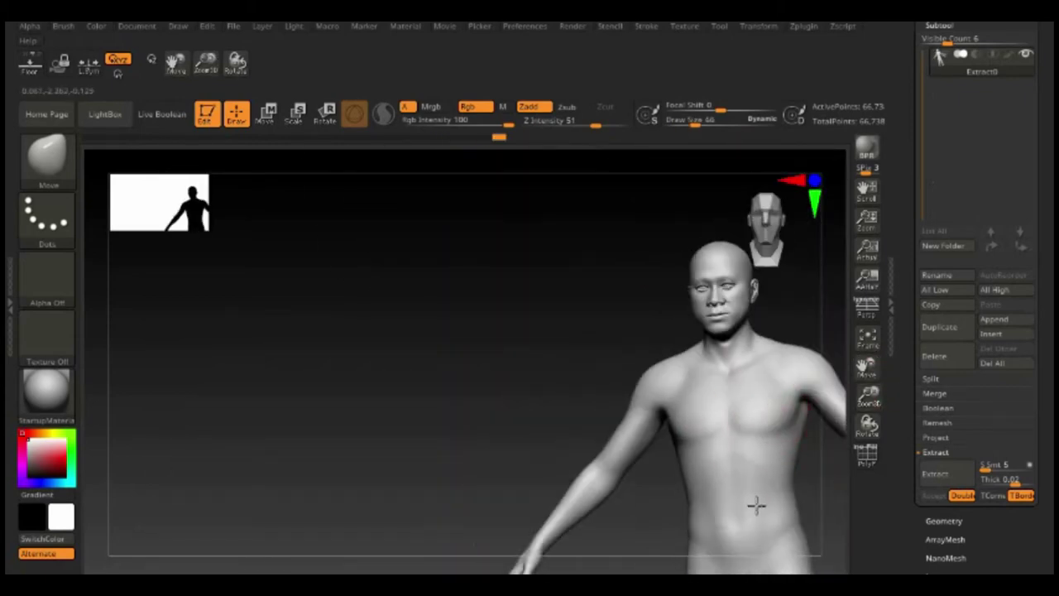
pyautogui.moveTo(756, 505); pyautogui.dragTo(680, 448)
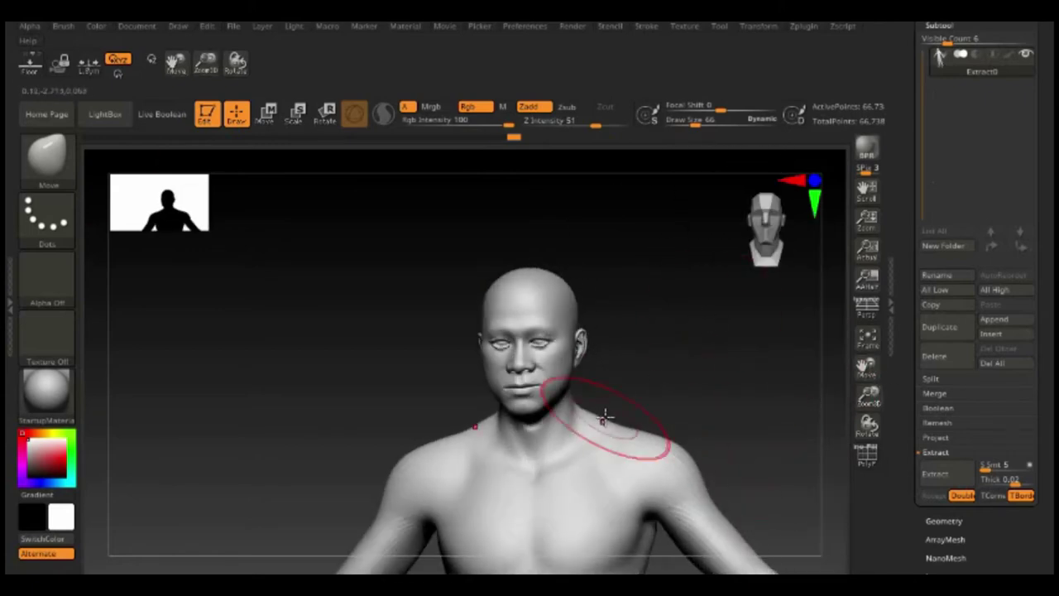
pyautogui.keyDown('alt'); pyautogui.moveTo(739, 361); pyautogui.dragTo(822, 229); pyautogui.keyUp('alt')
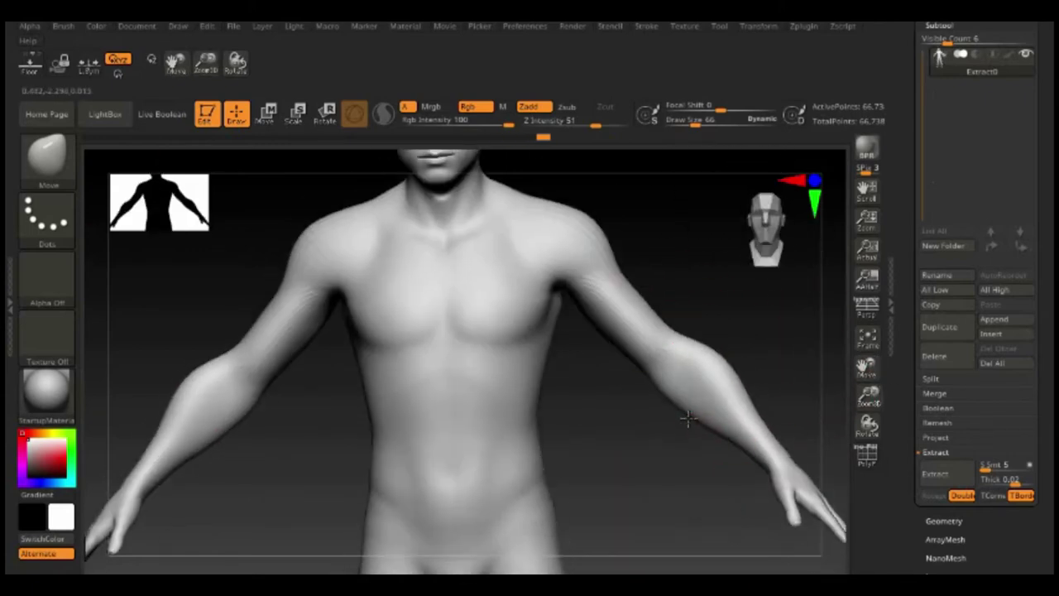
pyautogui.moveTo(686, 420)
pyautogui.mouseDown()
pyautogui.moveTo(651, 318)
pyautogui.moveTo(587, 438)
pyautogui.moveTo(809, 383)
pyautogui.mouseUp()
# Open the Tool palette and turn the model from side to chest front
pyautogui.click(718, 26)
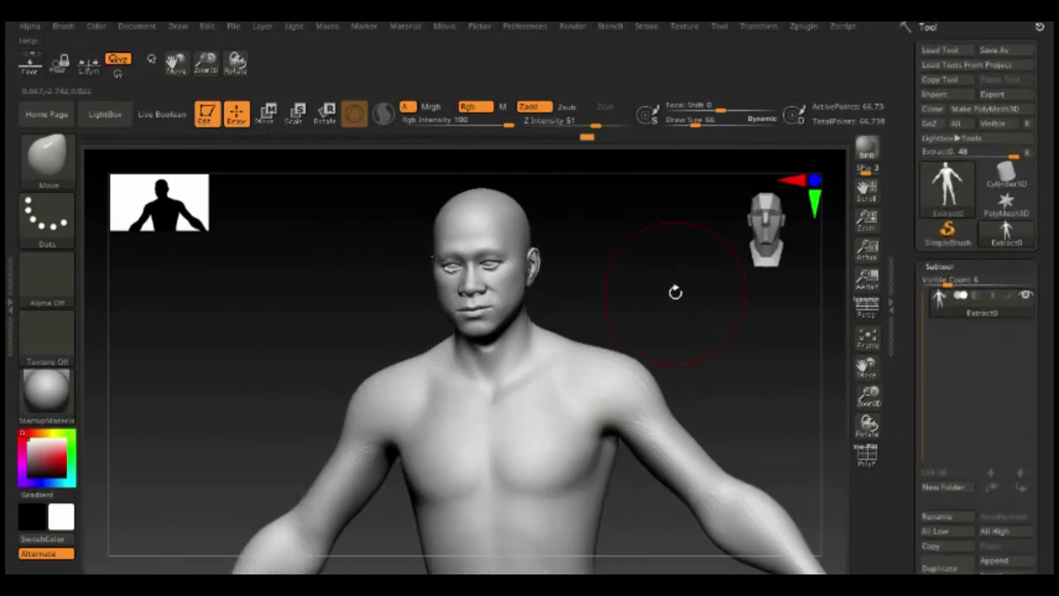
pyautogui.moveTo(675, 292)
pyautogui.mouseDown()
pyautogui.moveTo(657, 302)
pyautogui.moveTo(567, 508)
pyautogui.moveTo(750, 449)
pyautogui.moveTo(780, 338)
pyautogui.moveTo(728, 263)
pyautogui.moveTo(768, 309)
pyautogui.moveTo(574, 367)
pyautogui.moveTo(685, 377)
pyautogui.mouseUp()
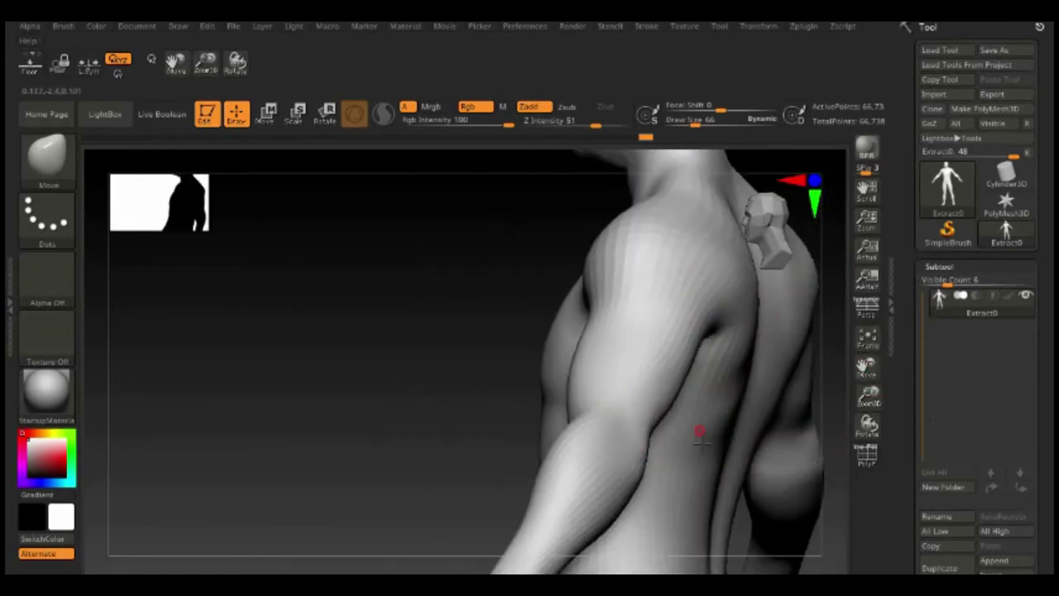
pyautogui.moveTo(699, 438); pyautogui.dragTo(619, 290)
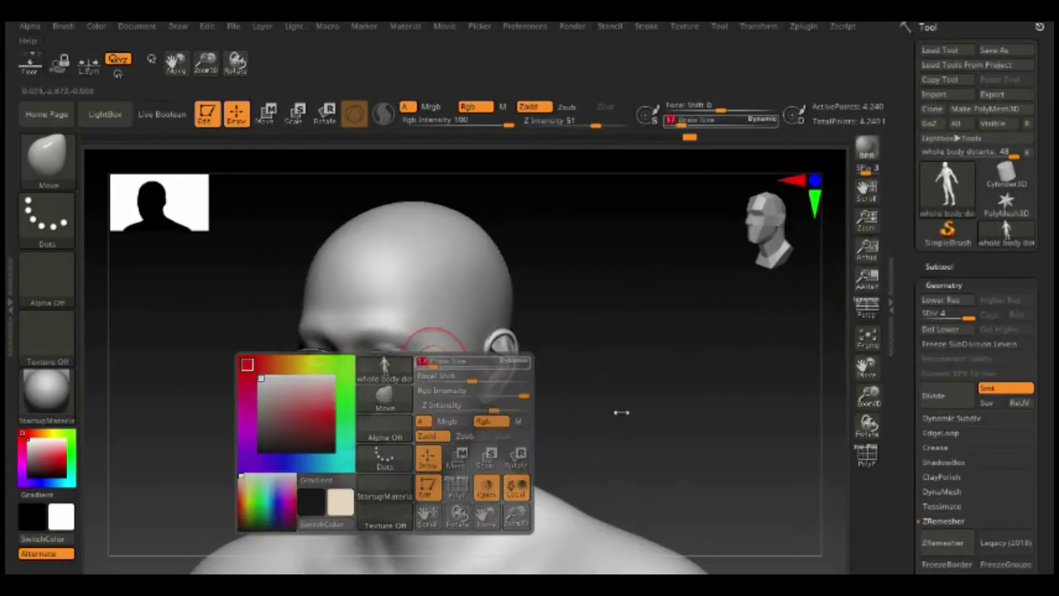
# Zoom in on the head and rotate it between front and side views
pyautogui.moveTo(866, 405); pyautogui.dragTo(675, 380)
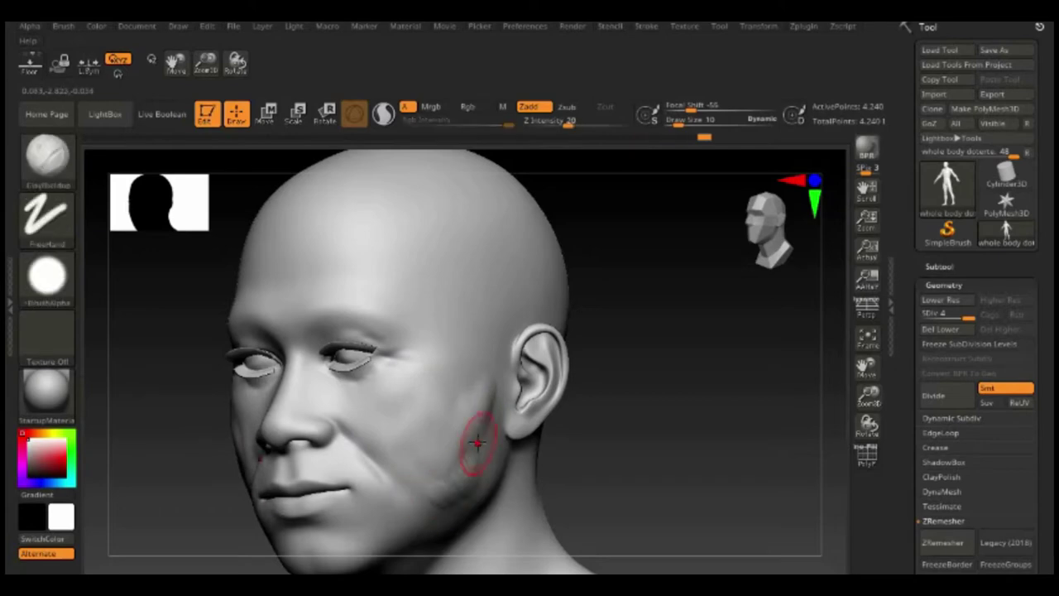
pyautogui.keyDown('shift'); pyautogui.moveTo(596, 389); pyautogui.dragTo(681, 390); pyautogui.keyUp('shift')
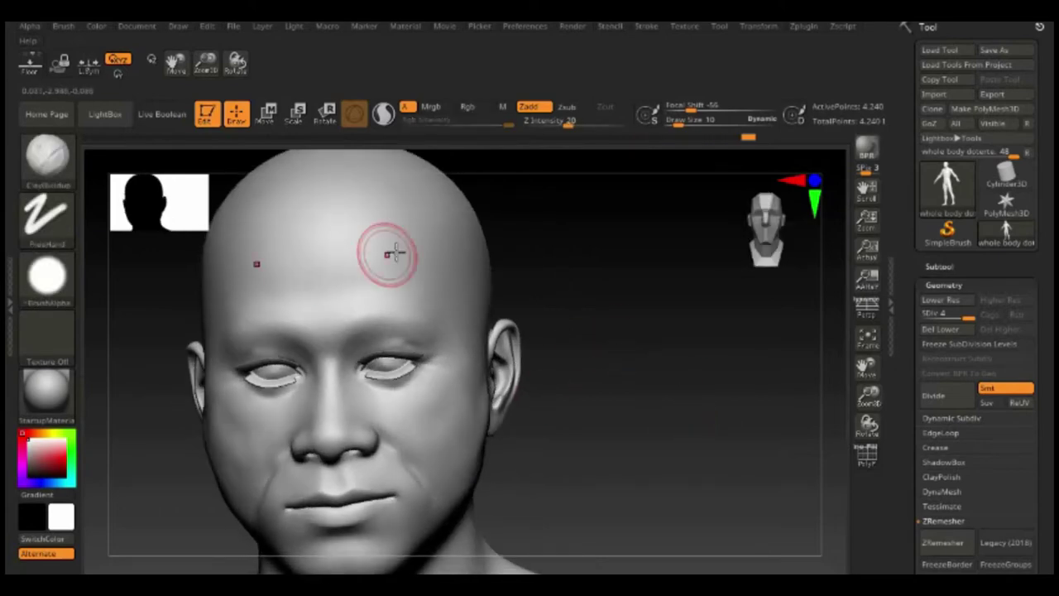
pyautogui.moveTo(608, 245); pyautogui.dragTo(375, 490)
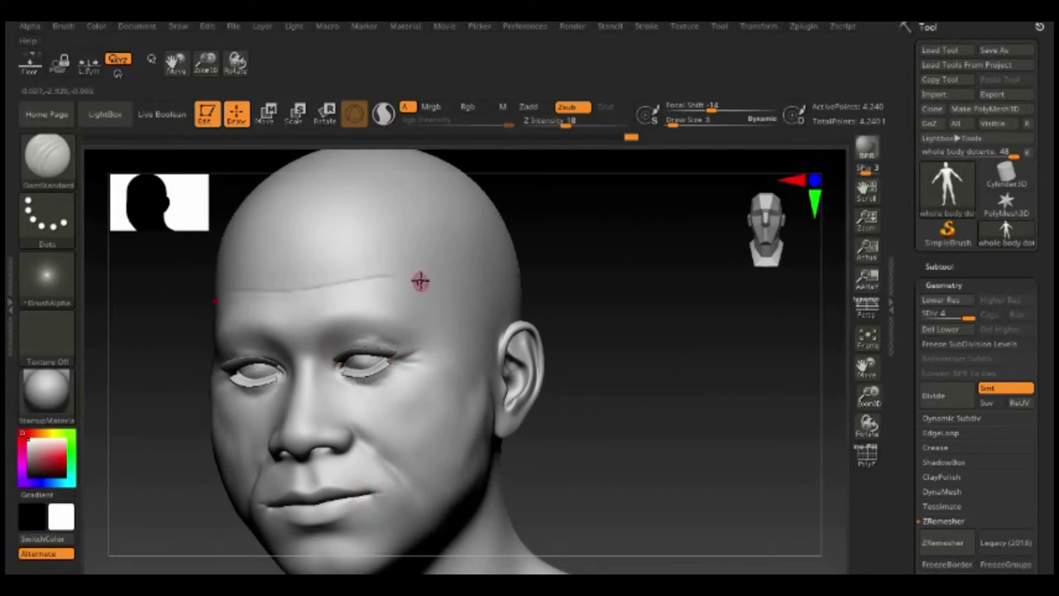
pyautogui.moveTo(339, 257); pyautogui.dragTo(512, 351, button='right')
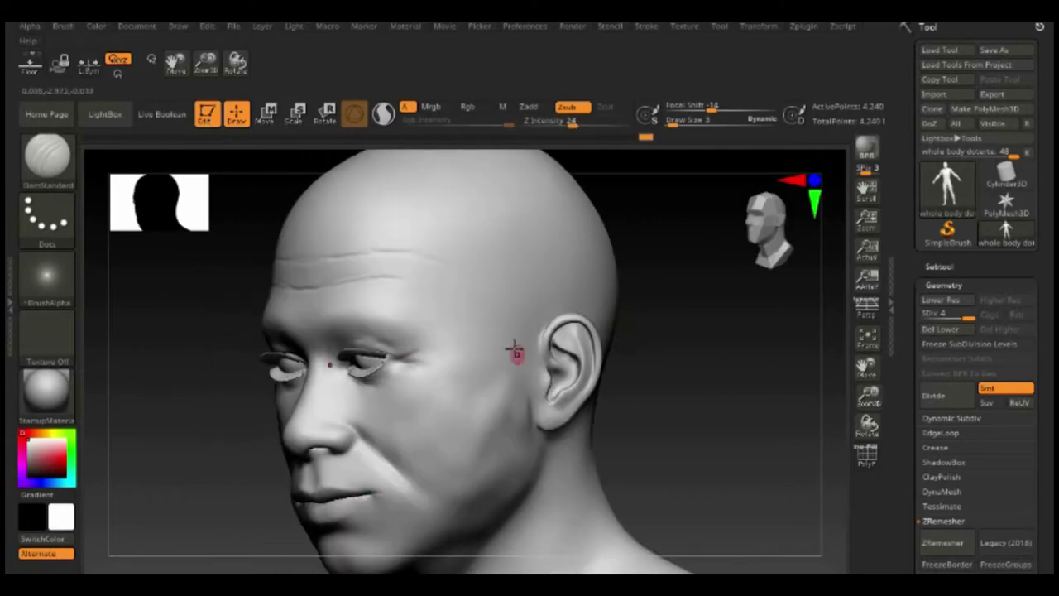
pyautogui.moveTo(482, 388)
pyautogui.keyDown('shift'); pyautogui.mouseDown(button='right')
pyautogui.moveTo(387, 521)
pyautogui.moveTo(428, 389)
pyautogui.mouseUp(button='right'); pyautogui.keyUp('shift')
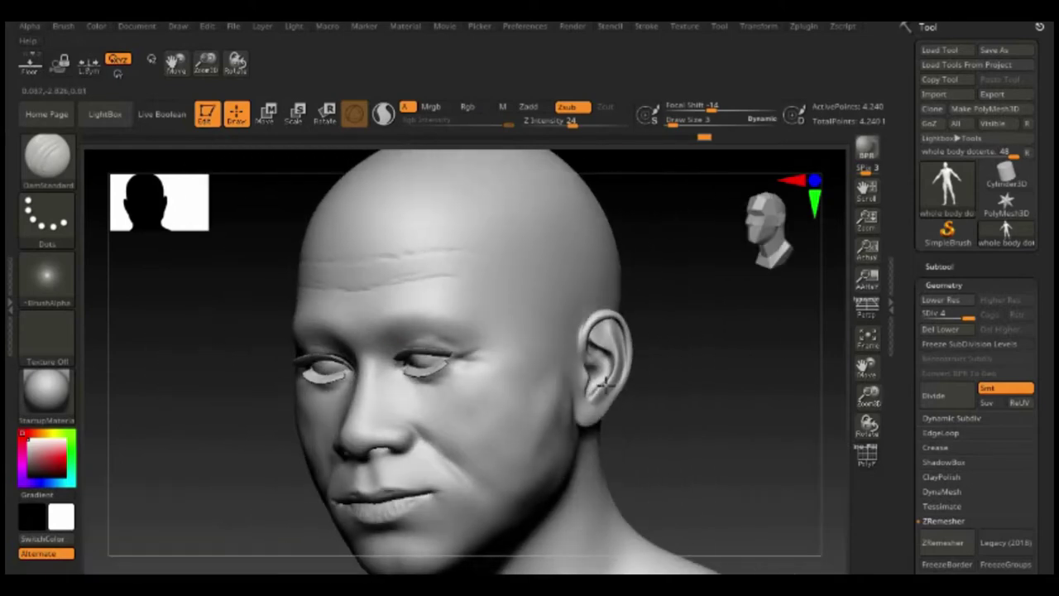
pyautogui.moveTo(405, 344)
pyautogui.mouseDown(button='right')
pyautogui.moveTo(307, 355)
pyautogui.moveTo(459, 427)
pyautogui.moveTo(704, 400)
pyautogui.moveTo(535, 279)
pyautogui.mouseUp(button='right')
# Build up neck tendons with ClayBuildup strokes along the side of the neck
pyautogui.press('b')
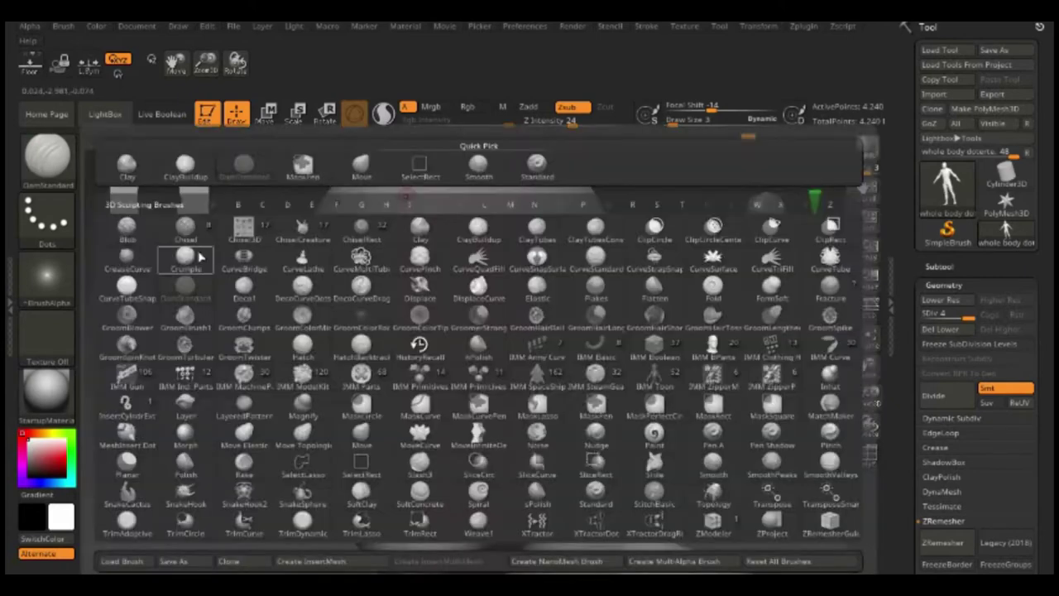
pyautogui.press('c')
pyautogui.press('b')
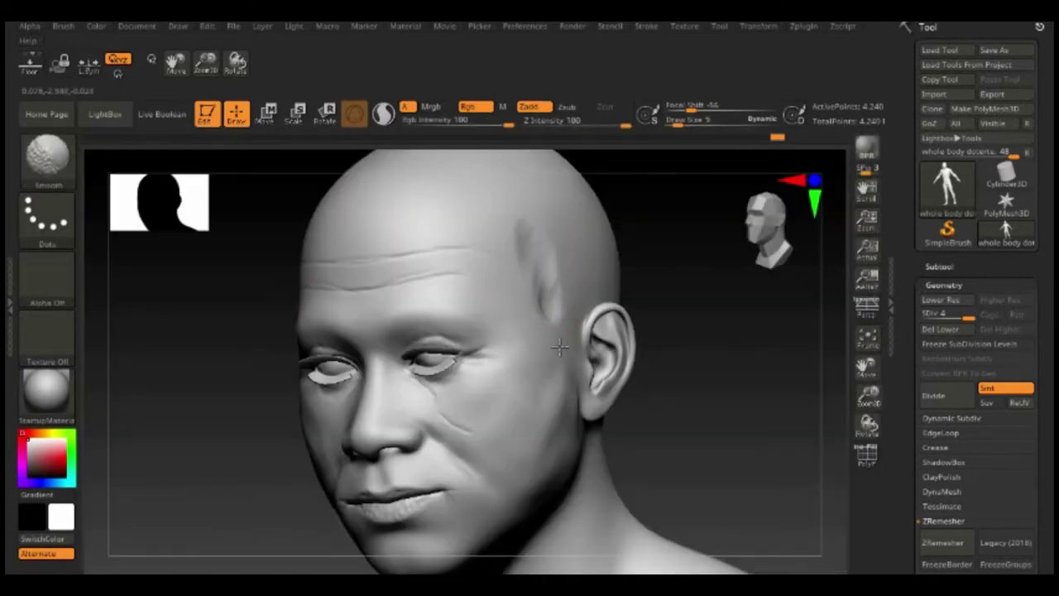
pyautogui.moveTo(560, 347)
pyautogui.keyDown('shift'); pyautogui.mouseDown(button='right')
pyautogui.moveTo(752, 407)
pyautogui.moveTo(610, 333)
pyautogui.mouseUp(button='right'); pyautogui.keyUp('shift')
pyautogui.moveTo(563, 315); pyautogui.dragTo(541, 513)
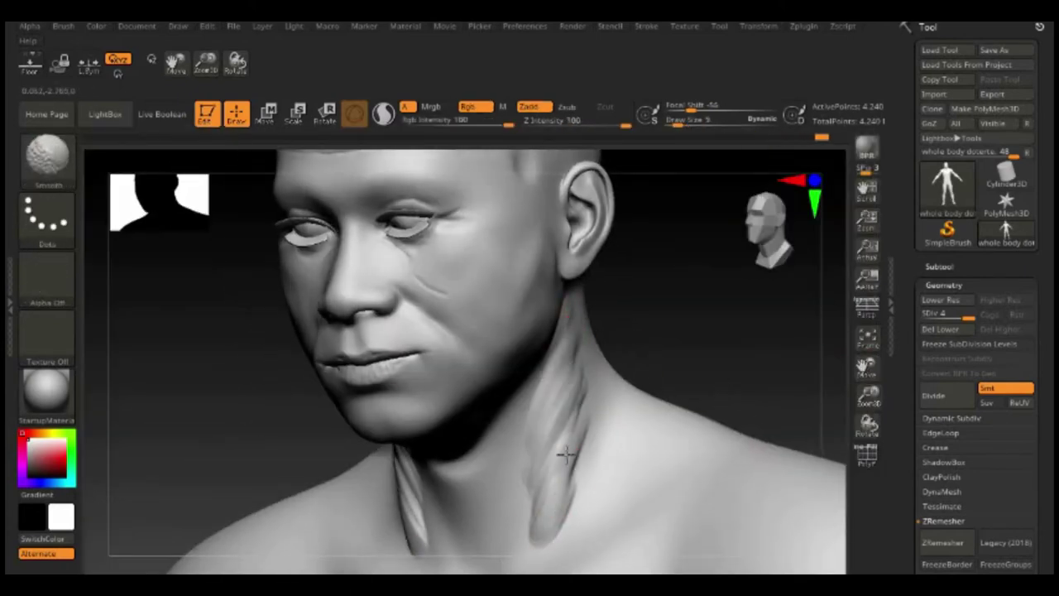
pyautogui.keyDown('shift'); pyautogui.moveTo(510, 496); pyautogui.dragTo(543, 490, button='right'); pyautogui.keyUp('shift')
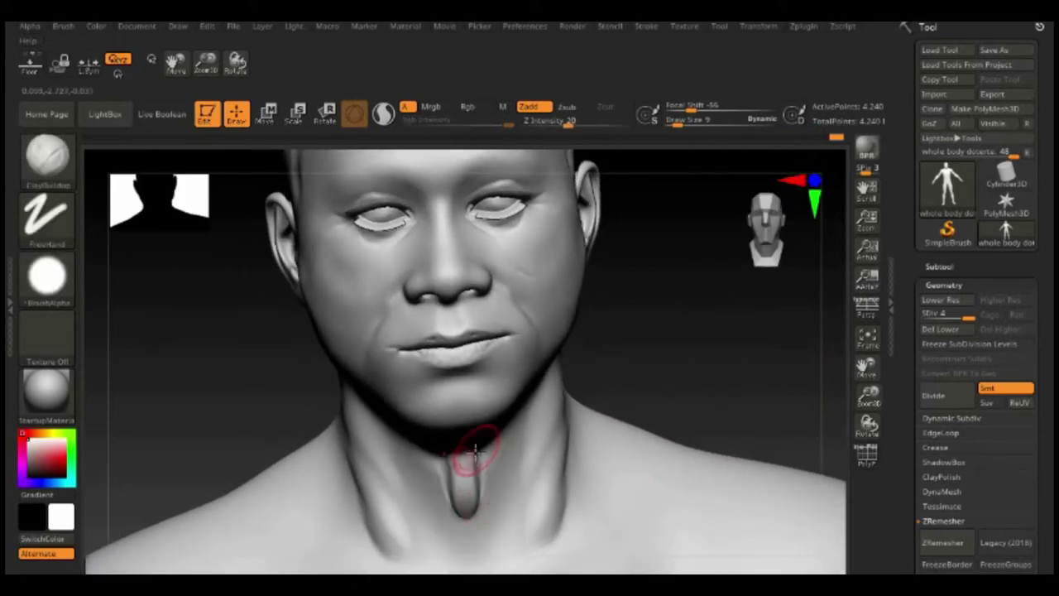
pyautogui.moveTo(575, 456)
pyautogui.mouseDown(button='right')
pyautogui.moveTo(537, 406)
pyautogui.moveTo(592, 436)
pyautogui.mouseUp(button='right')
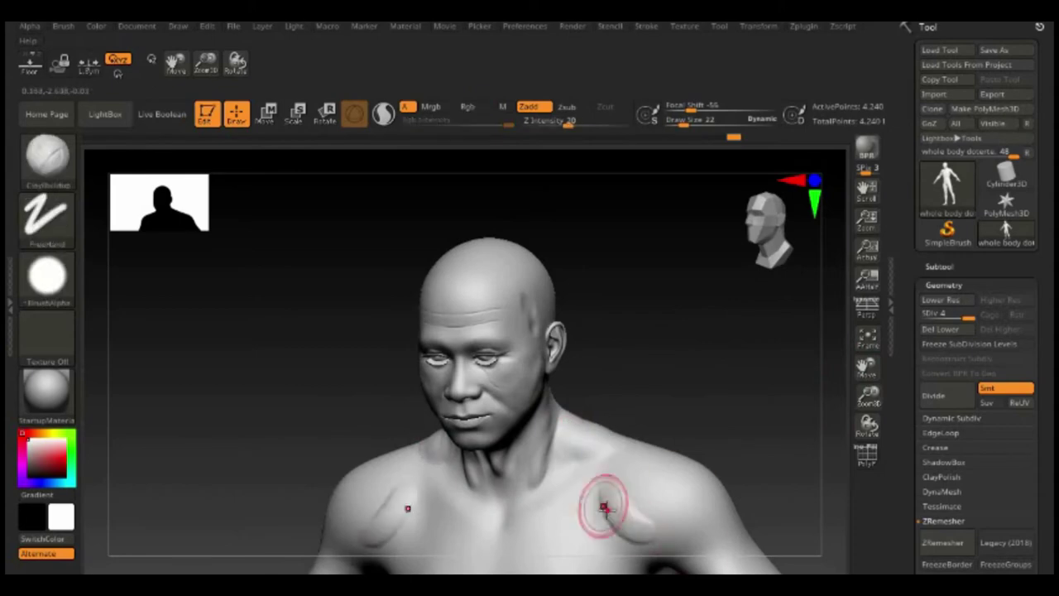
pyautogui.moveTo(643, 527); pyautogui.dragTo(664, 457, button='right')
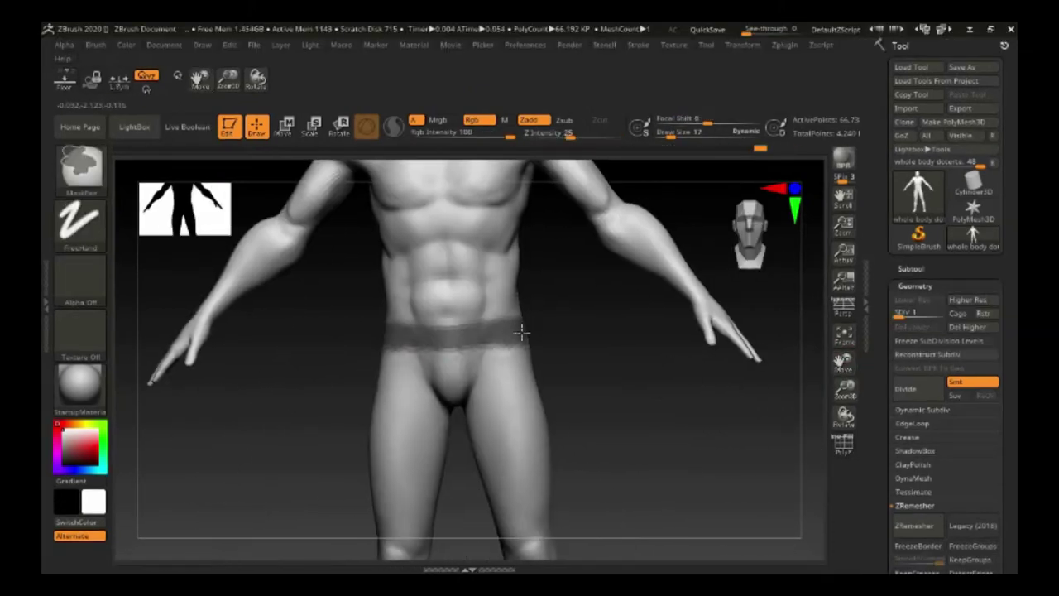
# Mask the legs and extract them into a new pants subtool, Extract0
pyautogui.keyDown('alt'); pyautogui.moveTo(521, 332); pyautogui.dragTo(430, 190, button='right'); pyautogui.keyUp('alt')
pyautogui.keyDown('ctrl'); pyautogui.moveTo(326, 215); pyautogui.dragTo(526, 427); pyautogui.keyUp('ctrl')
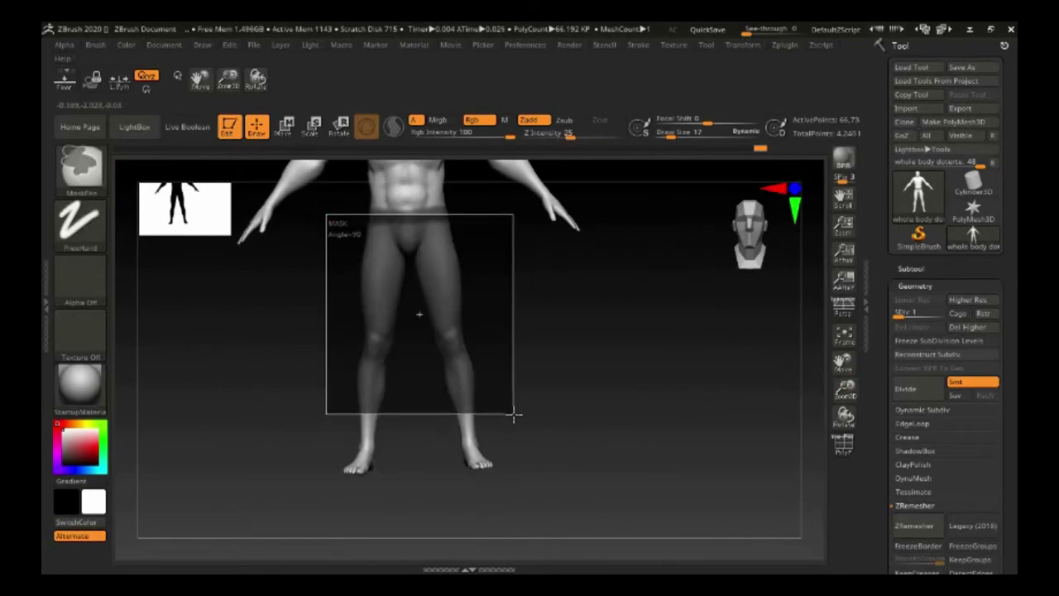
pyautogui.moveTo(513, 413); pyautogui.dragTo(383, 228, button='right')
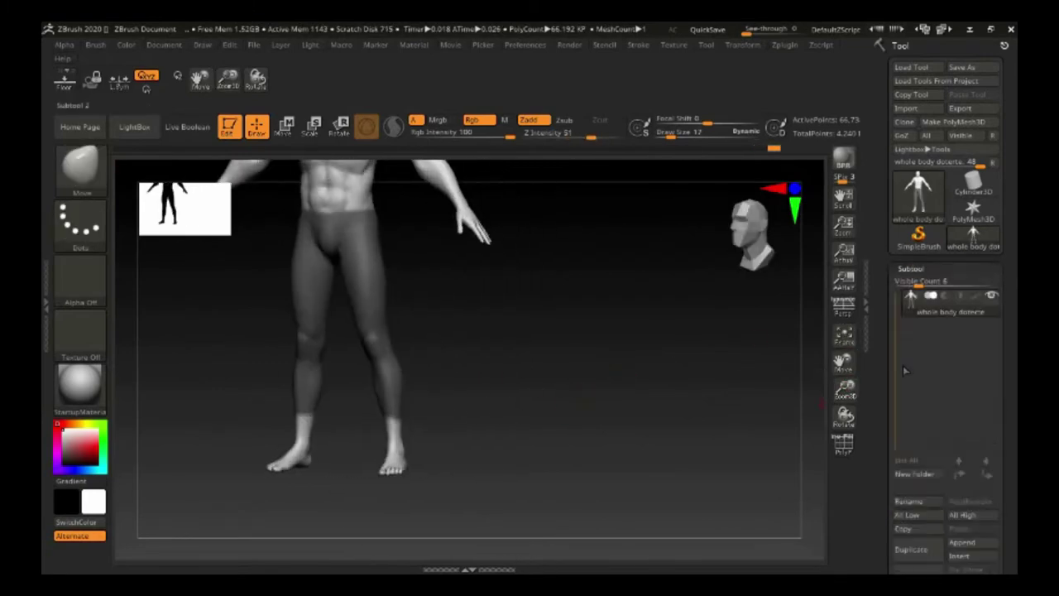
pyautogui.click(904, 407)
pyautogui.click(907, 432)
# Turn on PolyF and Solo to show the pants alone with their polygroups
pyautogui.click(844, 444)
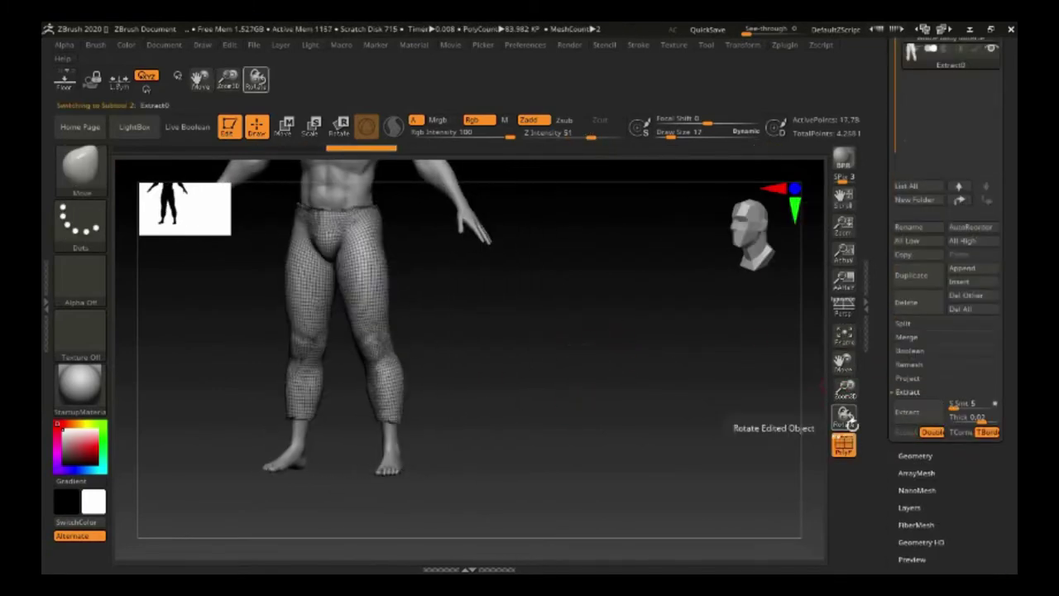
pyautogui.moveTo(728, 413)
pyautogui.mouseDown()
pyautogui.moveTo(697, 383)
pyautogui.moveTo(674, 258)
pyautogui.moveTo(827, 41)
pyautogui.mouseUp()
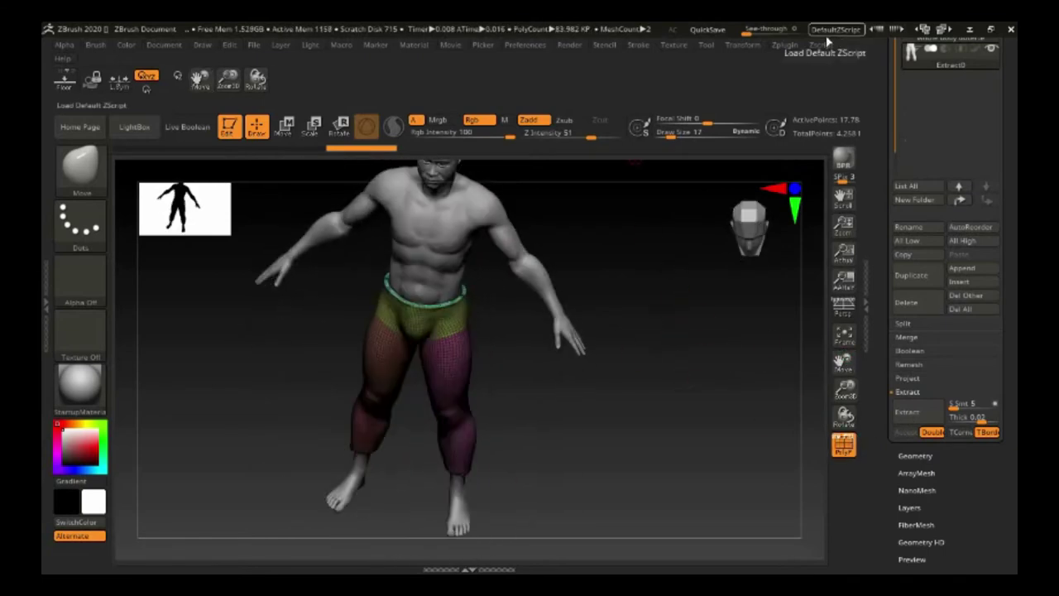
pyautogui.click(742, 46)
# Trim the waistband ring via Geometry > Modify Topology, leaving just the two legs
pyautogui.click(914, 455)
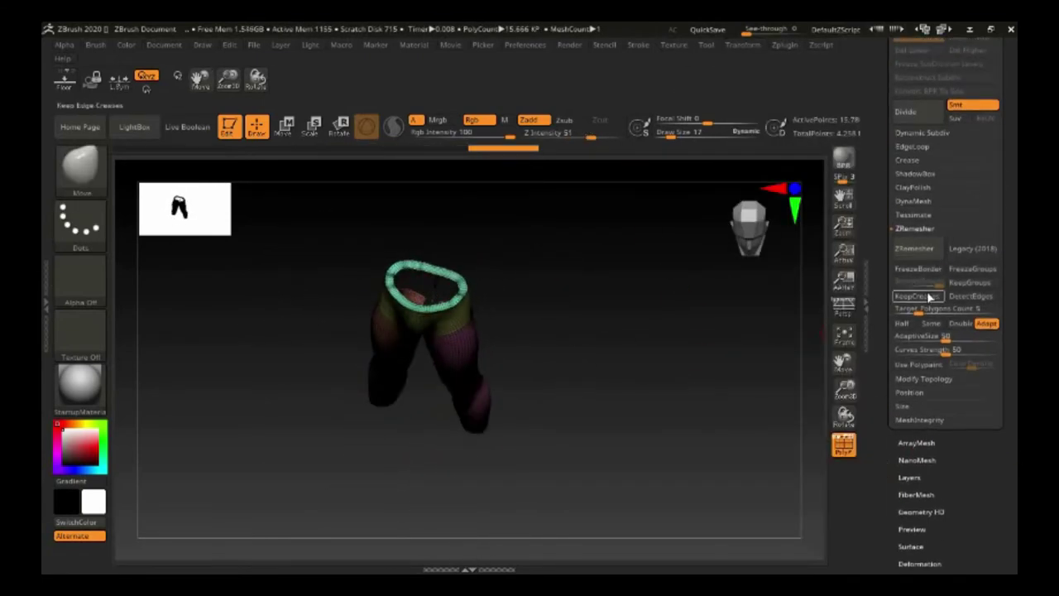
pyautogui.click(923, 378)
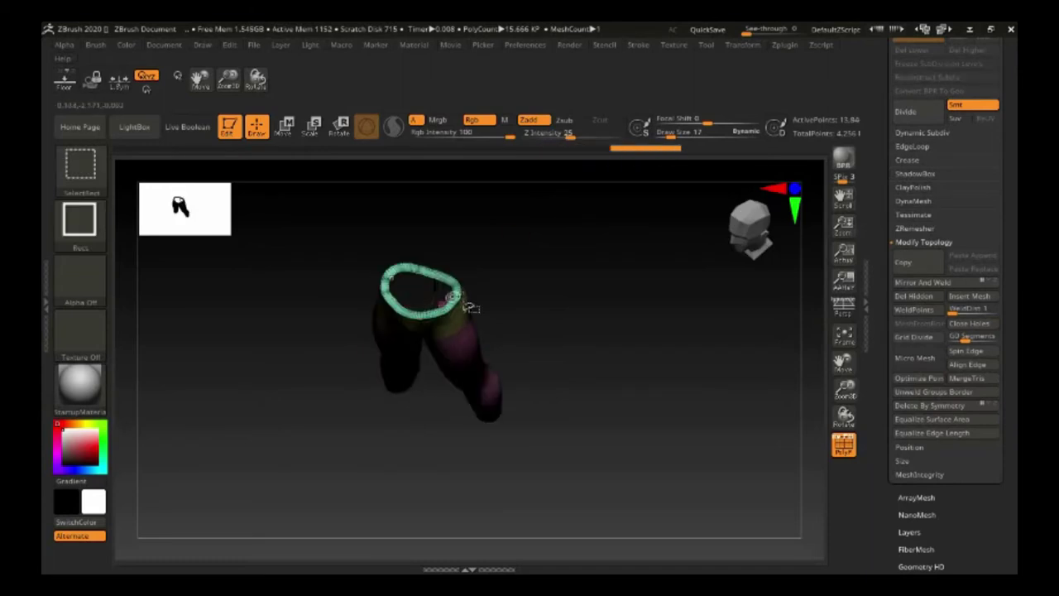
pyautogui.moveTo(469, 308)
pyautogui.mouseDown()
pyautogui.moveTo(541, 277)
pyautogui.moveTo(558, 222)
pyautogui.moveTo(632, 318)
pyautogui.mouseUp()
pyautogui.keyDown('ctrl'); pyautogui.keyDown('shift'); pyautogui.click(557, 223); pyautogui.keyUp('shift'); pyautogui.keyUp('ctrl')
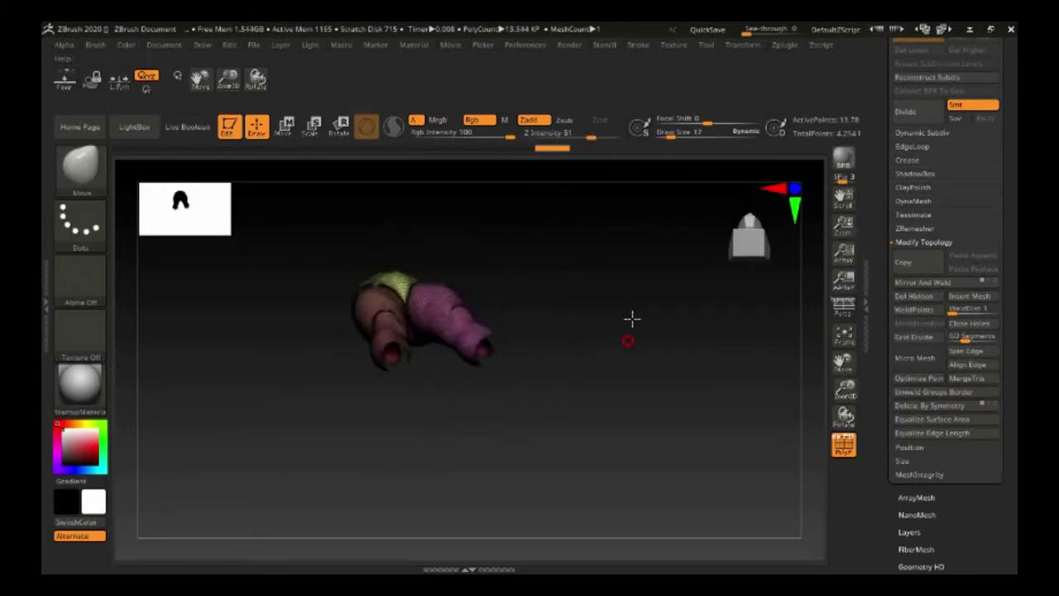
pyautogui.moveTo(789, 340)
pyautogui.mouseDown()
pyautogui.moveTo(596, 355)
pyautogui.moveTo(604, 348)
pyautogui.mouseUp()
pyautogui.moveTo(515, 441)
pyautogui.mouseDown()
pyautogui.moveTo(806, 372)
pyautogui.moveTo(497, 441)
pyautogui.moveTo(636, 406)
pyautogui.mouseUp()
# Unify the pants into one polygroup and remesh them with ZRemesher
pyautogui.press('f')
pyautogui.moveTo(626, 323); pyautogui.dragTo(664, 314)
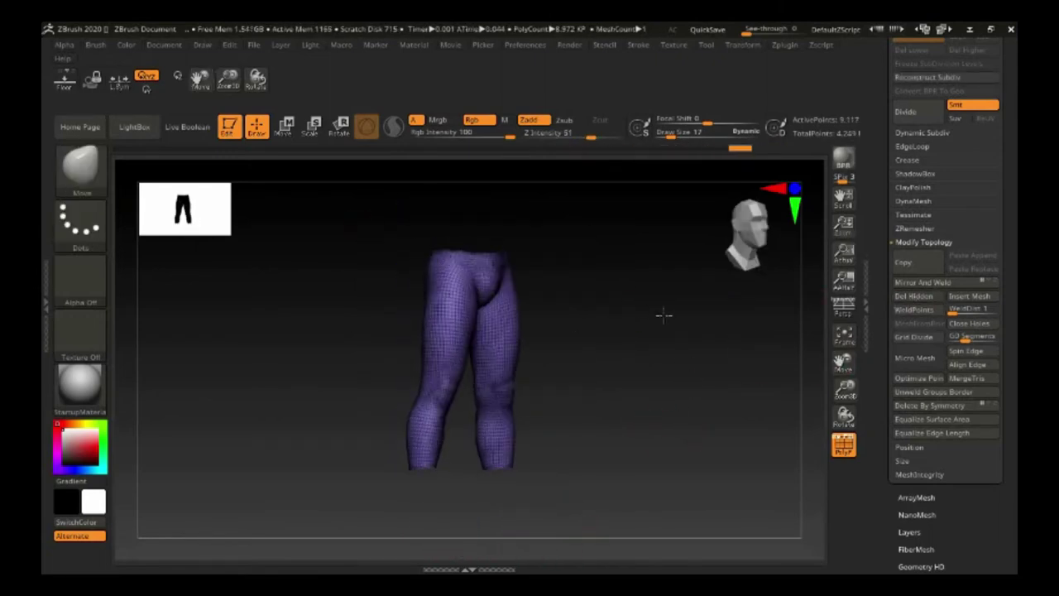
pyautogui.click(914, 228)
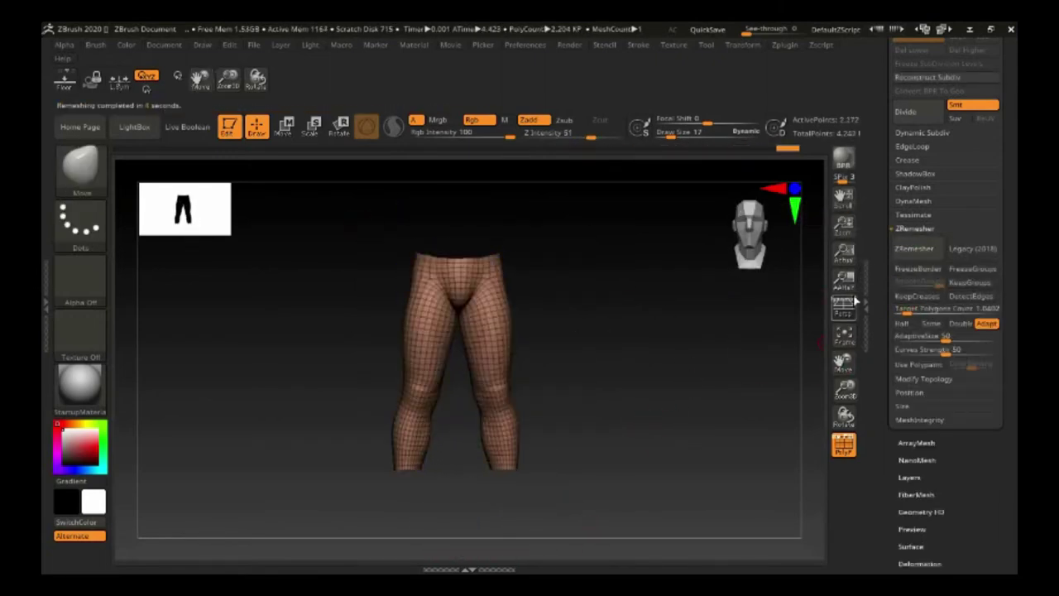
# Inspect the remeshed quad legs, then turn off Solo to show the body and feet
pyautogui.moveTo(468, 299)
pyautogui.mouseDown()
pyautogui.moveTo(558, 279)
pyautogui.moveTo(774, 311)
pyautogui.mouseUp()
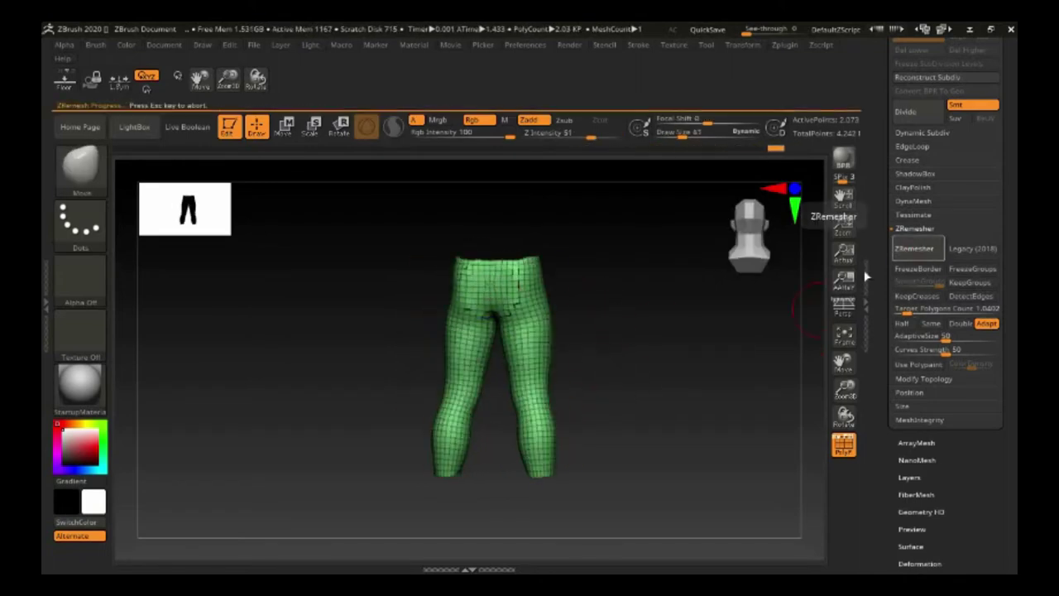
pyautogui.moveTo(634, 314)
pyautogui.mouseDown()
pyautogui.moveTo(657, 397)
pyautogui.moveTo(642, 343)
pyautogui.mouseUp()
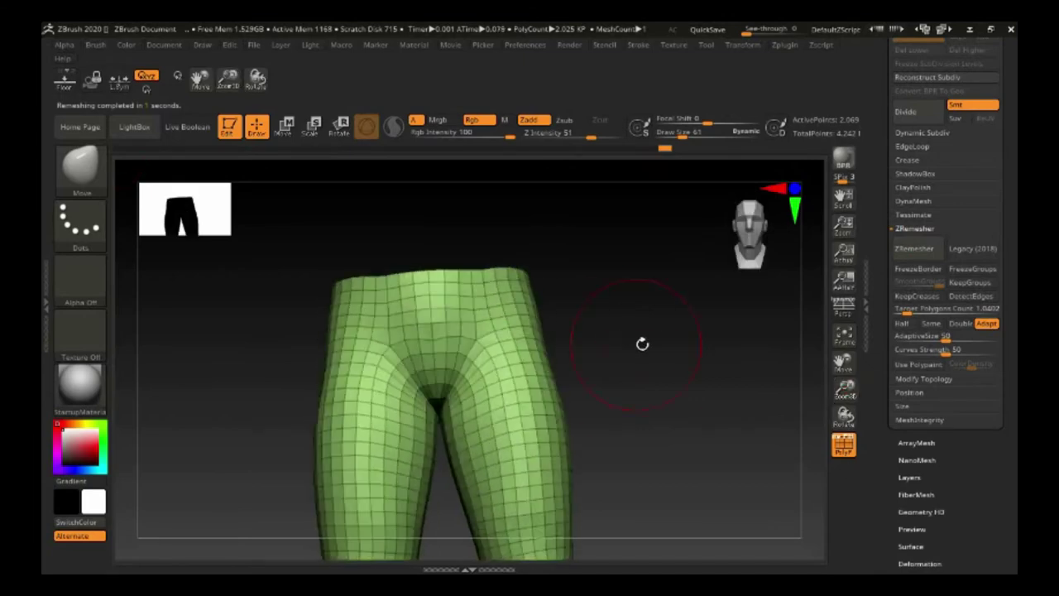
pyautogui.click(742, 45)
pyautogui.keyDown('alt'); pyautogui.moveTo(530, 331); pyautogui.dragTo(493, 413); pyautogui.keyUp('alt')
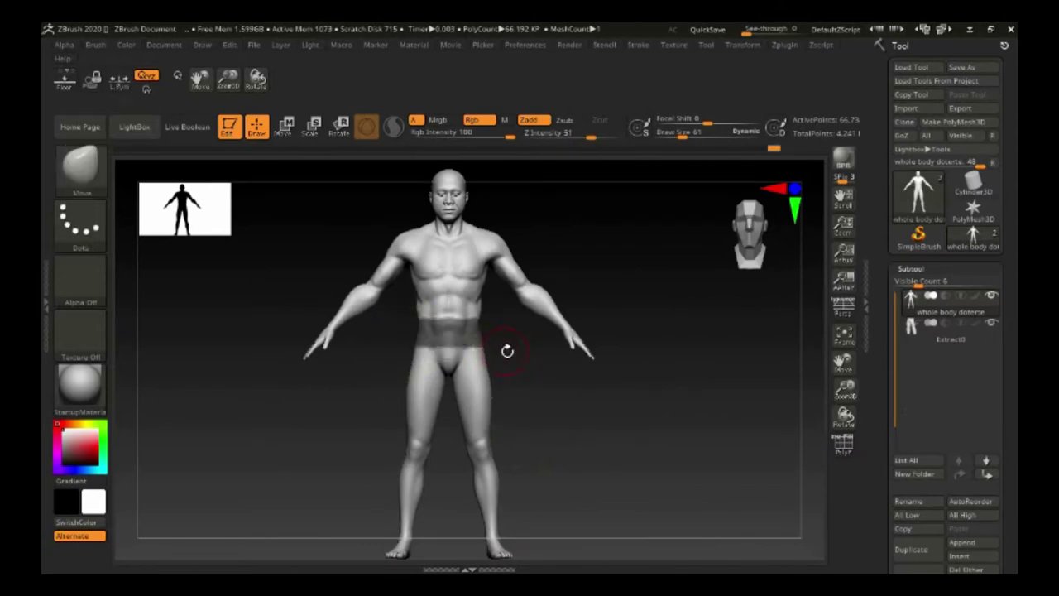
# Orbit the body to a front view and reveal the extracted pants subtool
pyautogui.moveTo(782, 426); pyautogui.dragTo(811, 319)
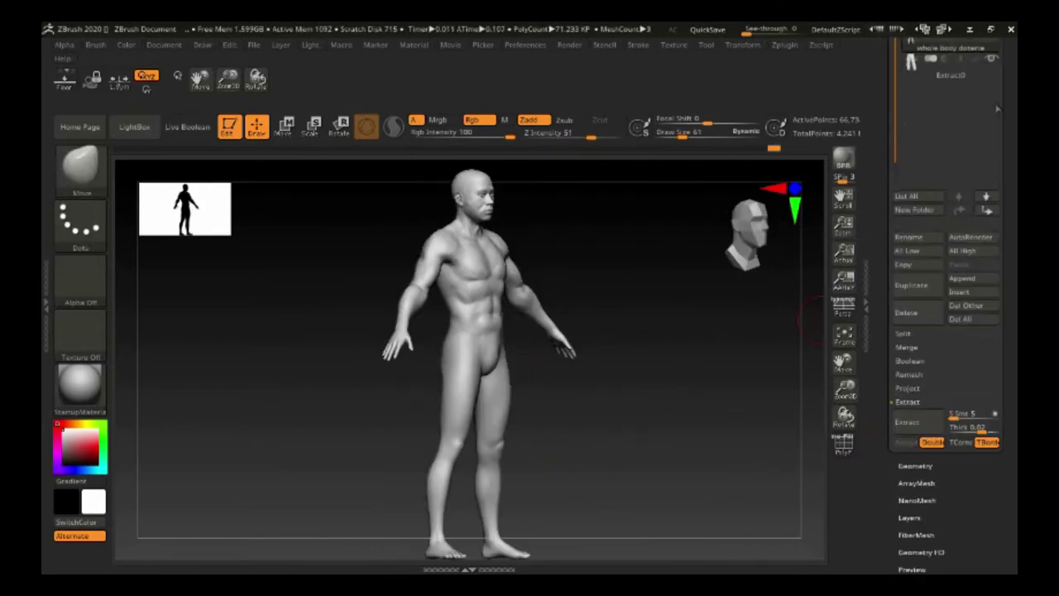
pyautogui.moveTo(637, 439); pyautogui.dragTo(596, 437)
pyautogui.click(784, 45)
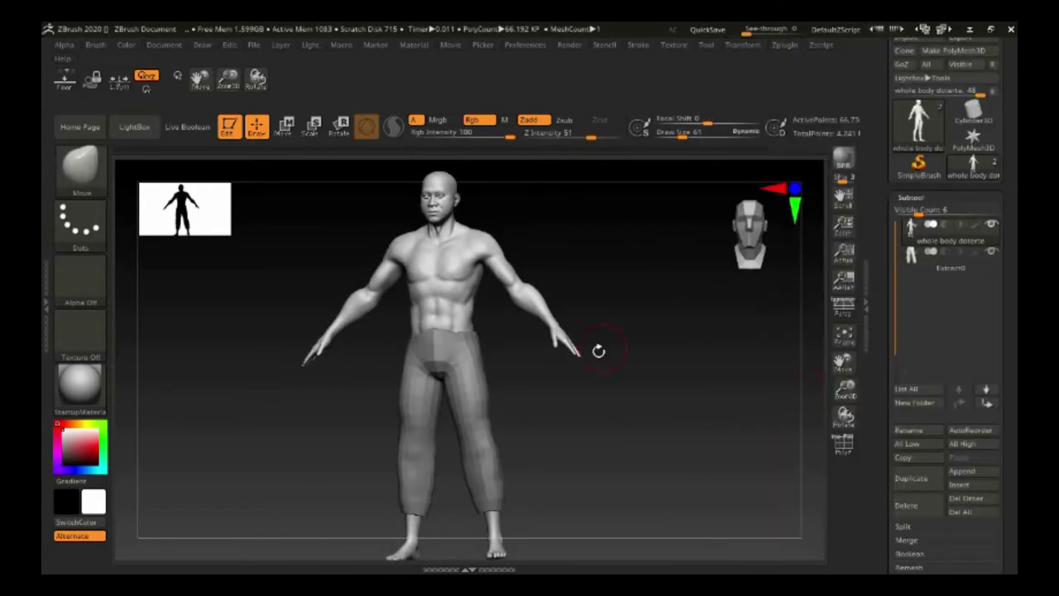
pyautogui.keyDown('shift'); pyautogui.moveTo(598, 351); pyautogui.dragTo(666, 438); pyautogui.keyUp('shift')
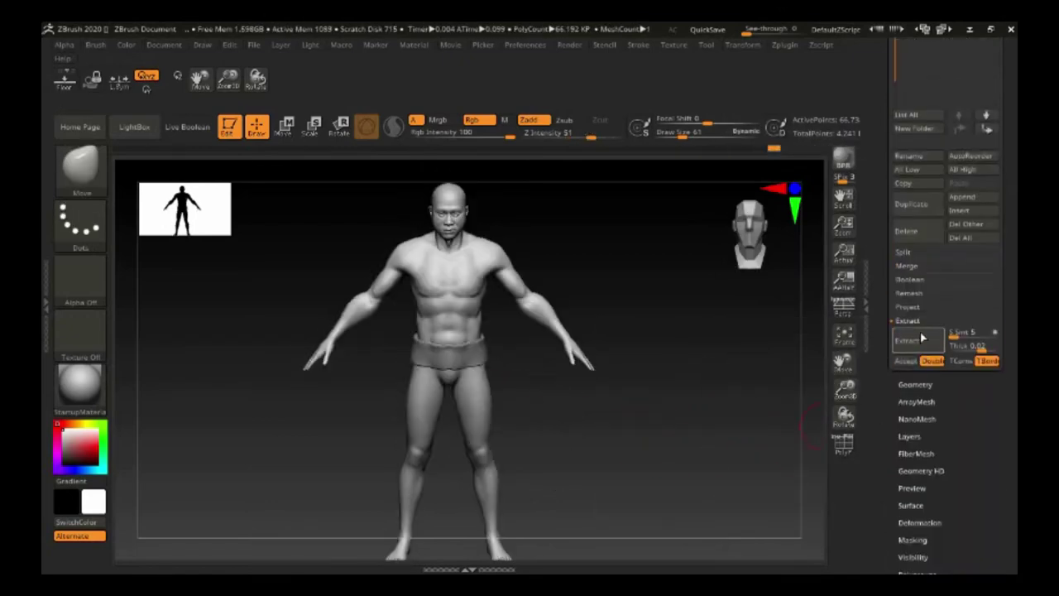
# Solo the pants, scale them down and move them up onto the hips
pyautogui.click(742, 45)
pyautogui.click(788, 324)
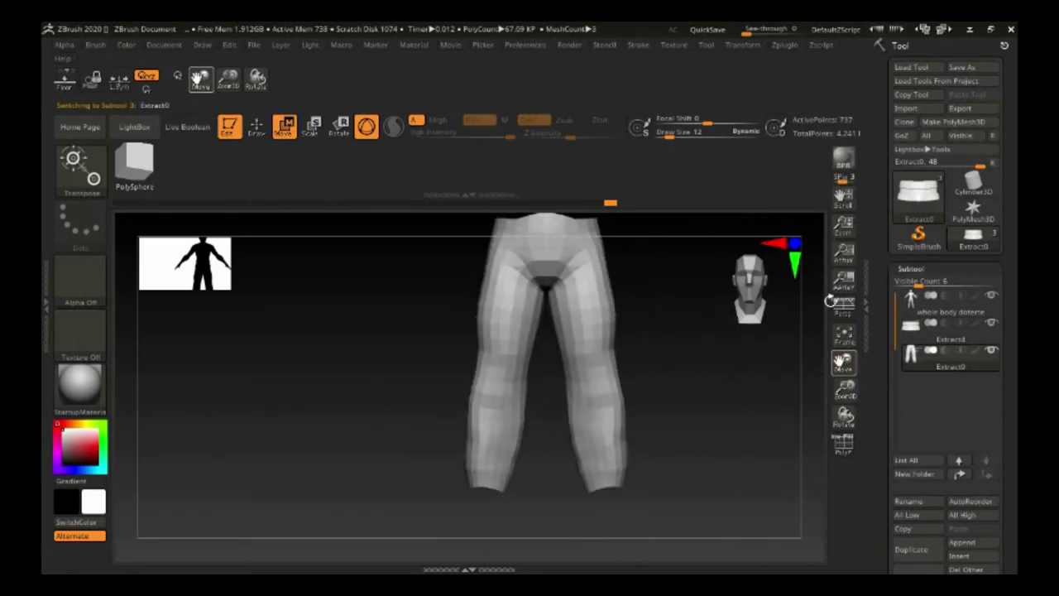
pyautogui.moveTo(844, 389); pyautogui.dragTo(841, 362)
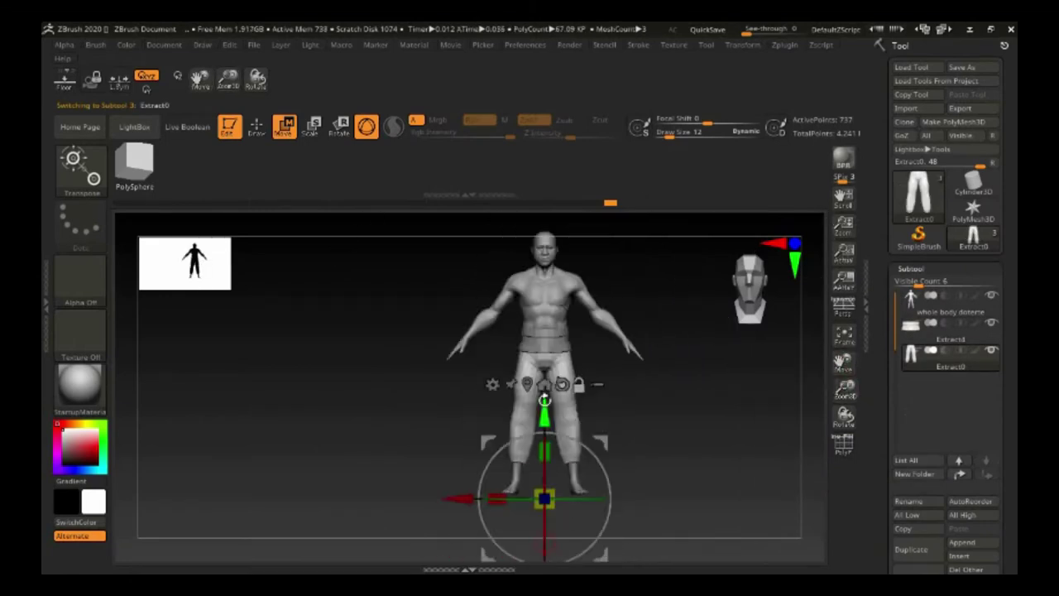
pyautogui.moveTo(543, 400); pyautogui.dragTo(558, 267)
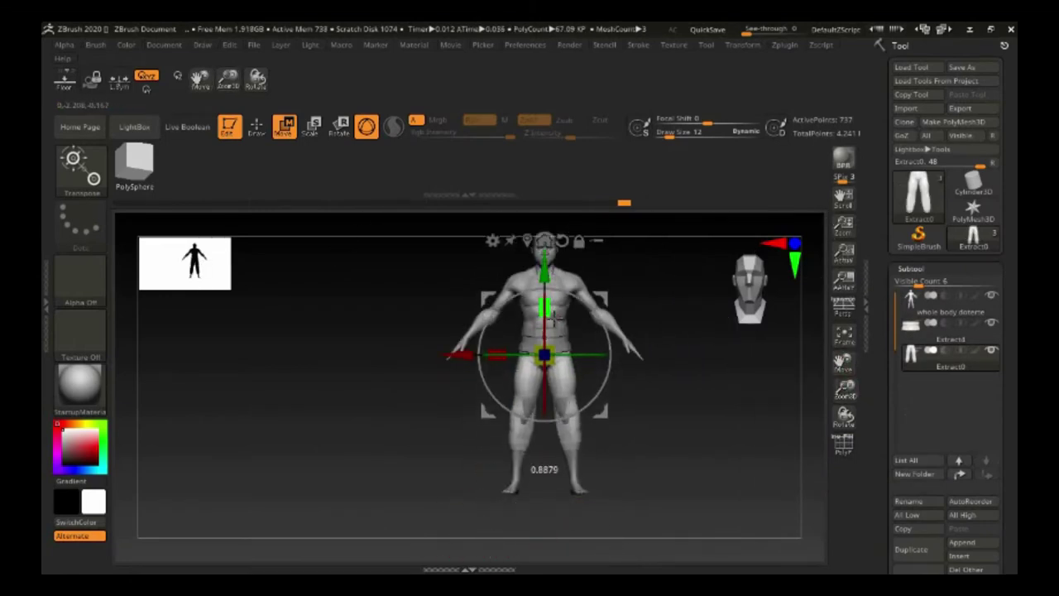
# Reshape the pants into a looser fit with the Move brush, toggling Solo to check
pyautogui.press('b')
pyautogui.press('m')
pyautogui.press('v')
pyautogui.press('space')
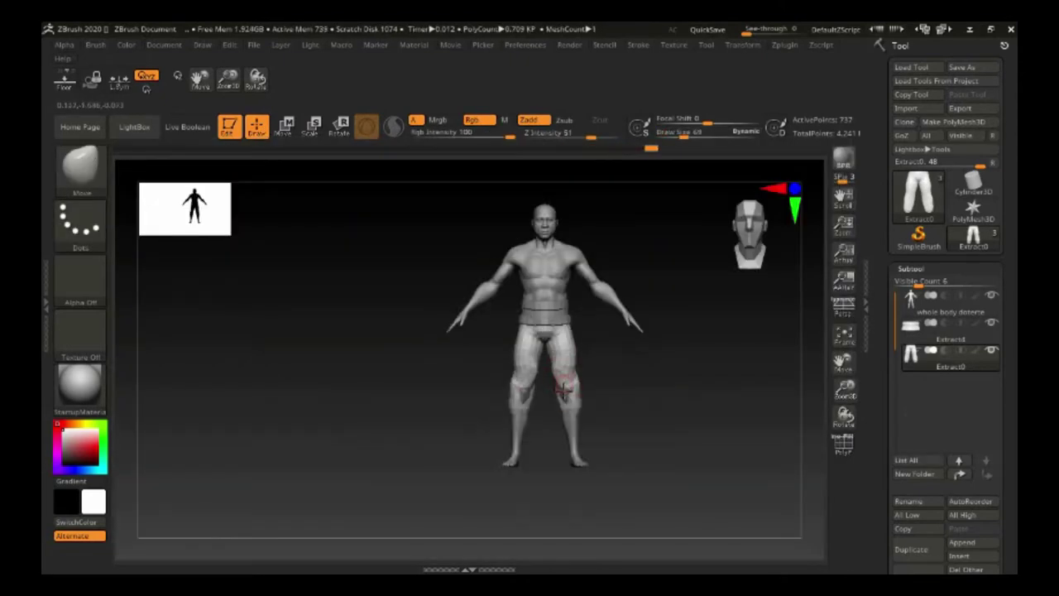
pyautogui.keyDown('shift'); pyautogui.moveTo(655, 388); pyautogui.dragTo(549, 401); pyautogui.keyUp('shift')
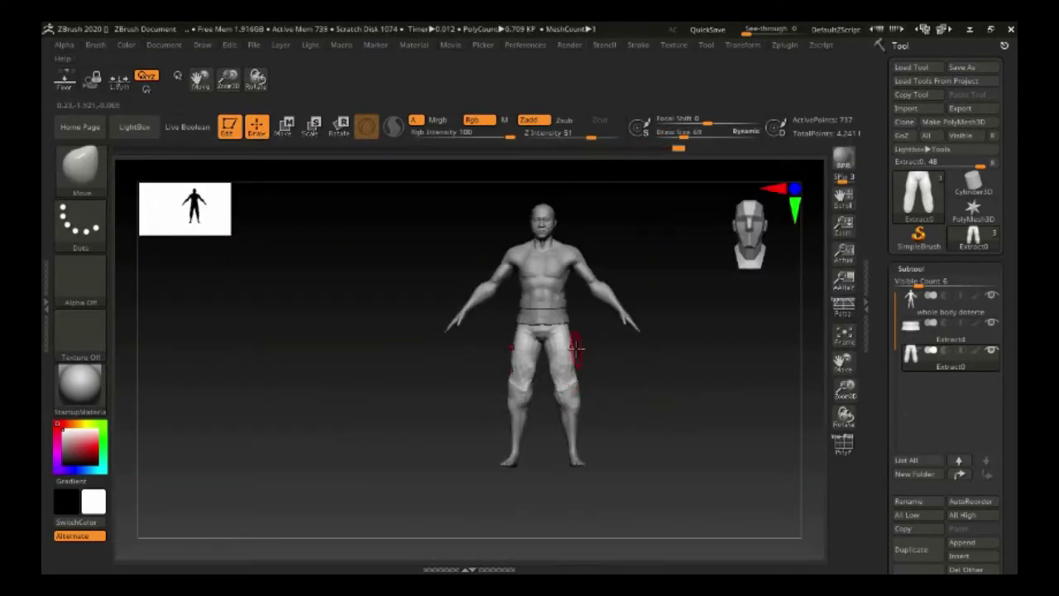
pyautogui.keyDown('ctrl'); pyautogui.keyDown('shift'); pyautogui.click(561, 407); pyautogui.keyUp('shift'); pyautogui.keyUp('ctrl')
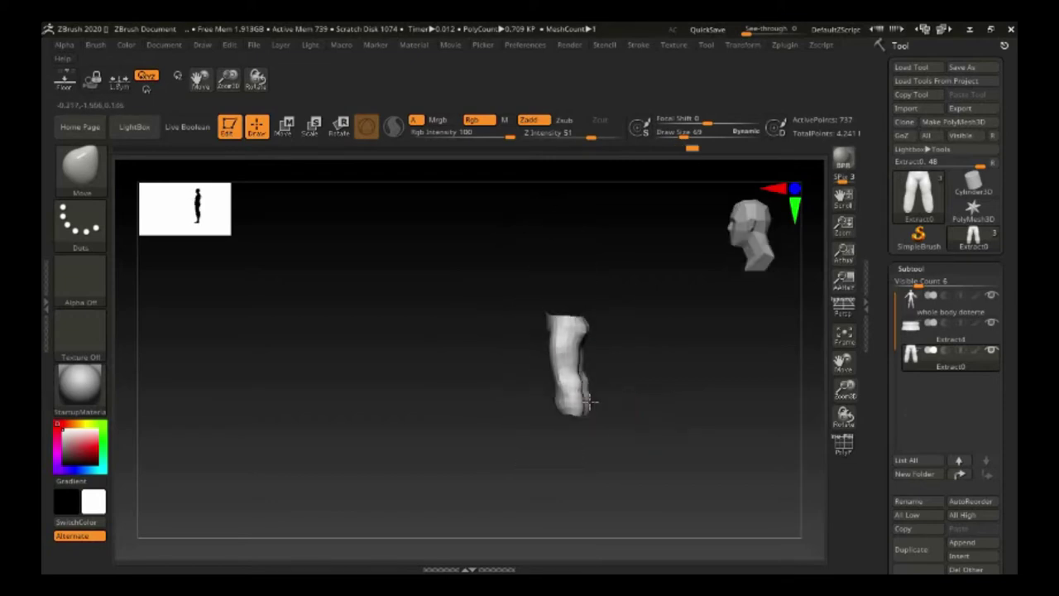
pyautogui.keyDown('shift'); pyautogui.moveTo(580, 358); pyautogui.dragTo(698, 363); pyautogui.keyUp('shift')
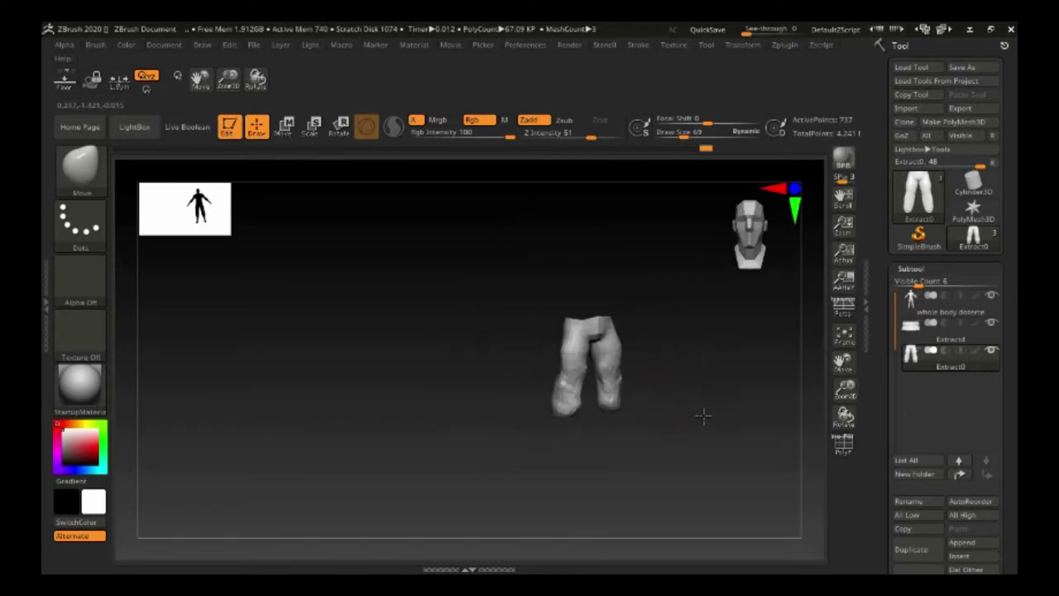
pyautogui.keyDown('ctrl'); pyautogui.keyDown('shift'); pyautogui.click(693, 397); pyautogui.keyUp('shift'); pyautogui.keyUp('ctrl')
# Save the tool over whole body doterte.ZTL, replacing the existing file
pyautogui.click(961, 67)
pyautogui.doubleClick(560, 307)
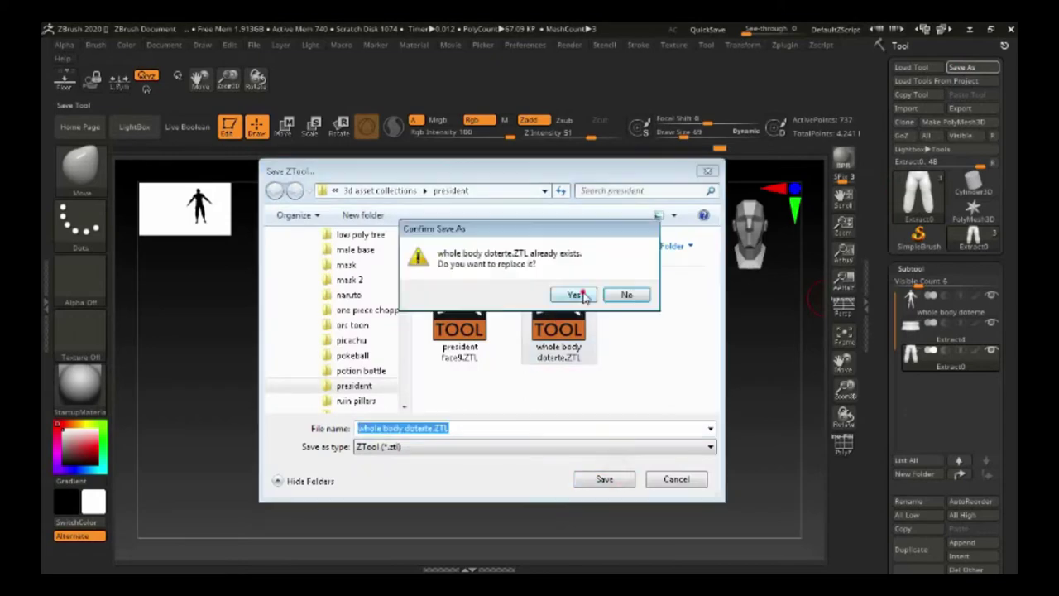
pyautogui.click(570, 293)
pyautogui.moveTo(844, 387); pyautogui.dragTo(854, 445)
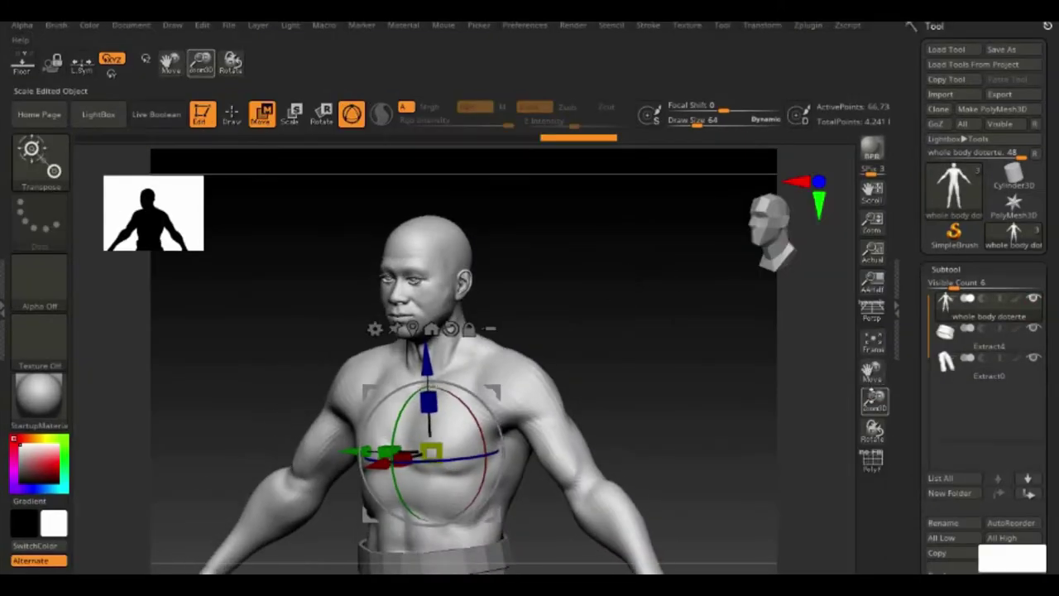
# Select the Standard brush and orbit the head to frame the scalp and ear
pyautogui.press('q')
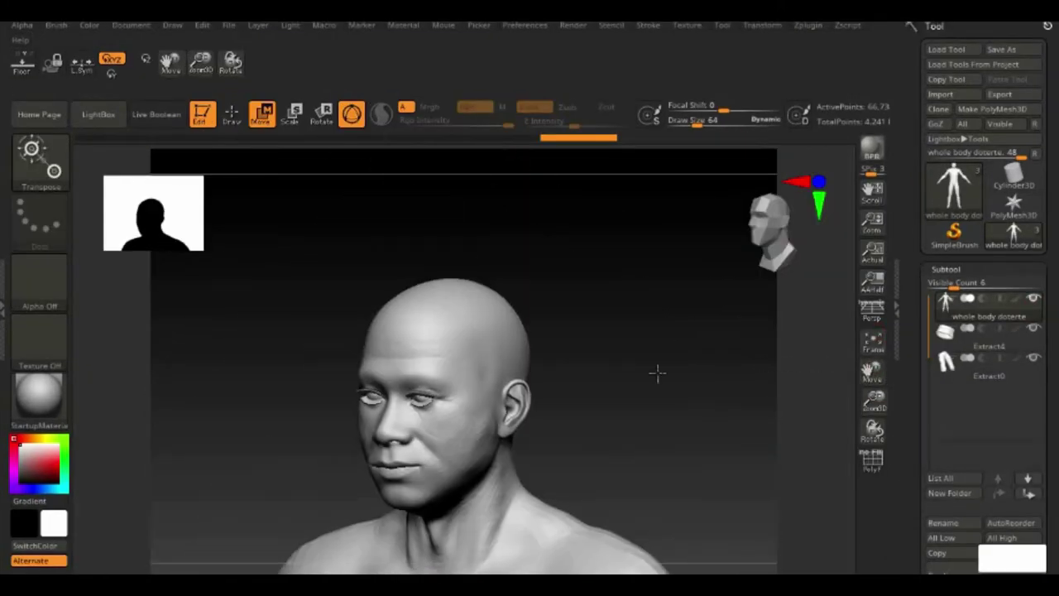
pyautogui.press('b')
pyautogui.press('s')
pyautogui.press('t')
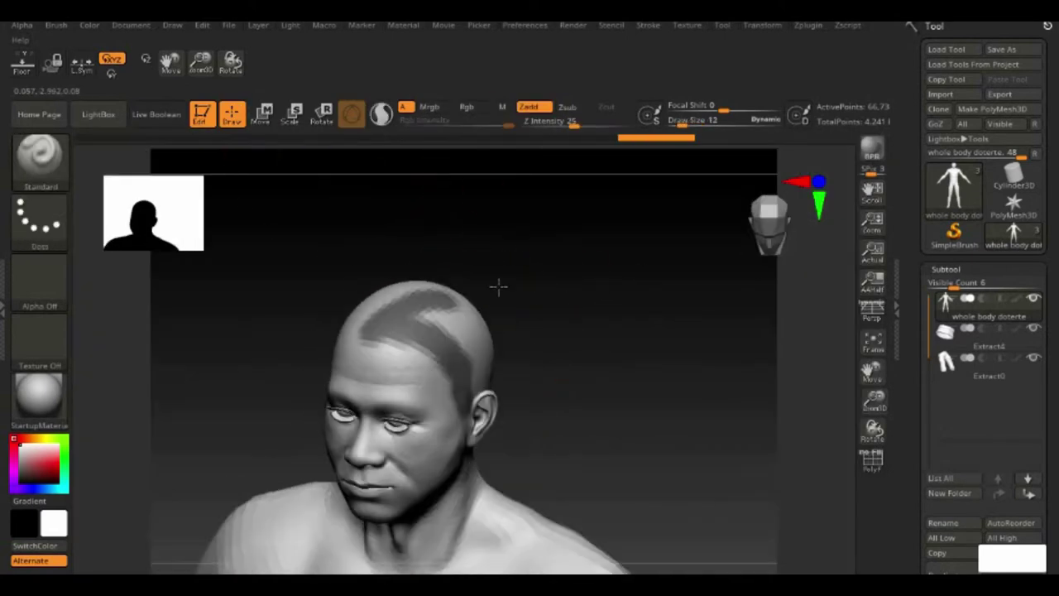
pyautogui.moveTo(389, 343); pyautogui.dragTo(561, 370, button='right')
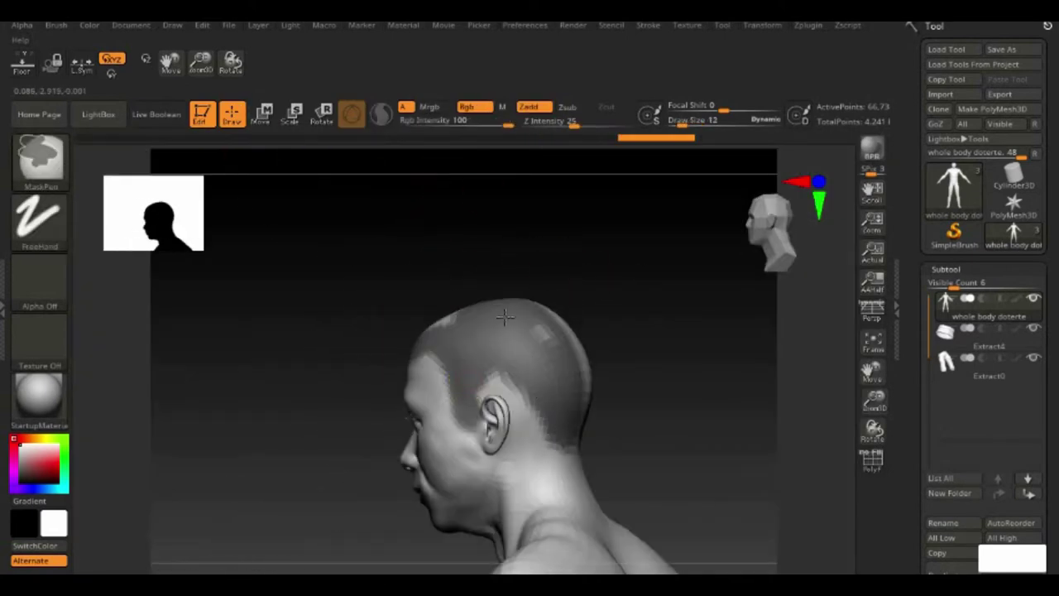
pyautogui.moveTo(437, 325)
pyautogui.mouseDown(button='right')
pyautogui.moveTo(412, 350)
pyautogui.moveTo(422, 358)
pyautogui.mouseUp(button='right')
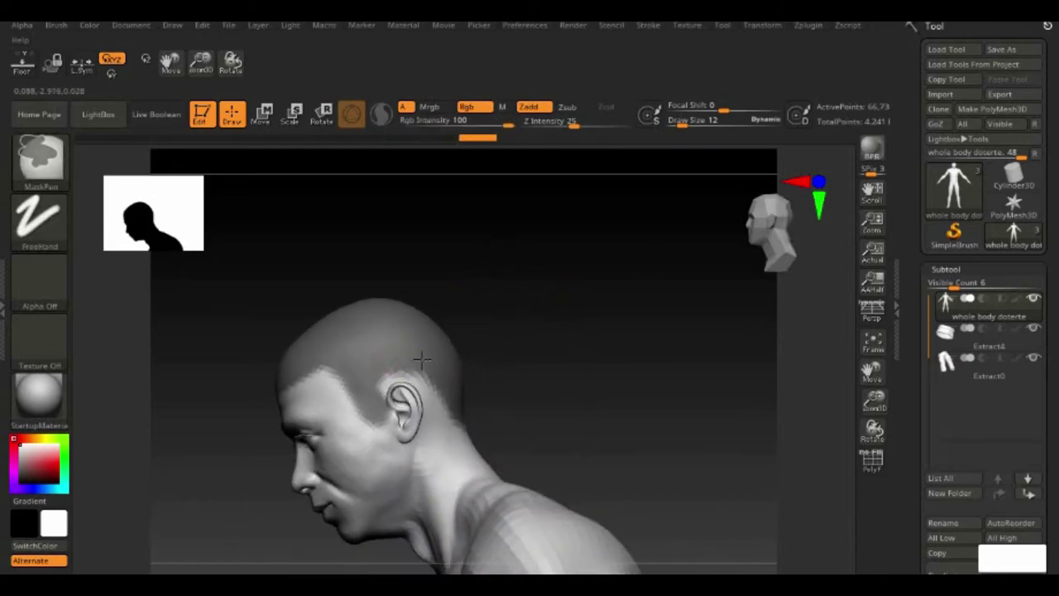
pyautogui.keyDown('ctrl'); pyautogui.moveTo(430, 417); pyautogui.dragTo(445, 350, button='right'); pyautogui.keyUp('ctrl')
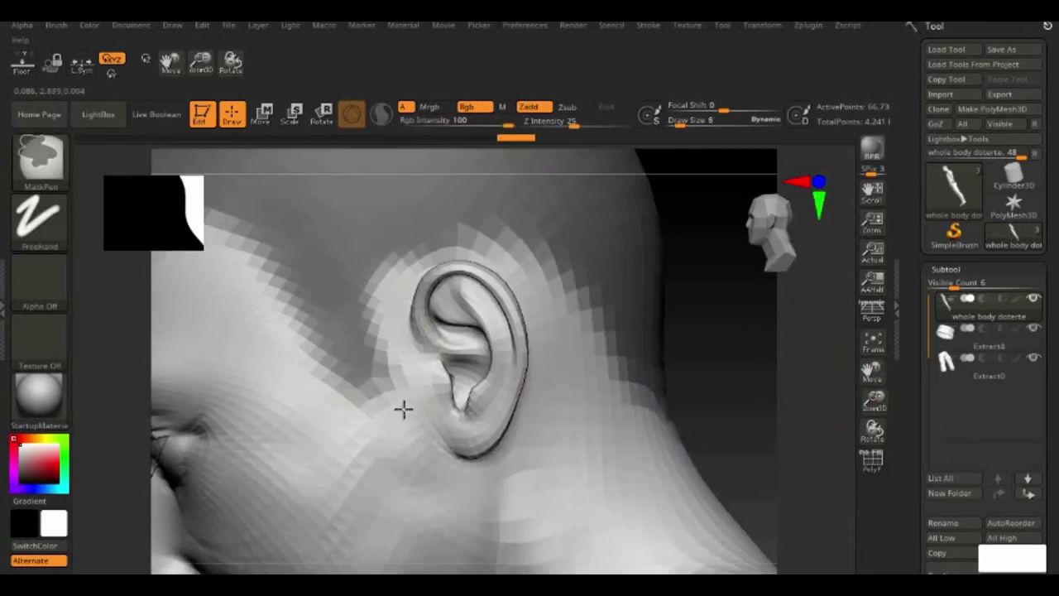
pyautogui.moveTo(403, 408)
pyautogui.mouseDown(button='right')
pyautogui.moveTo(591, 475)
pyautogui.moveTo(551, 306)
pyautogui.mouseUp(button='right')
pyautogui.moveTo(906, 537); pyautogui.dragTo(905, 306)
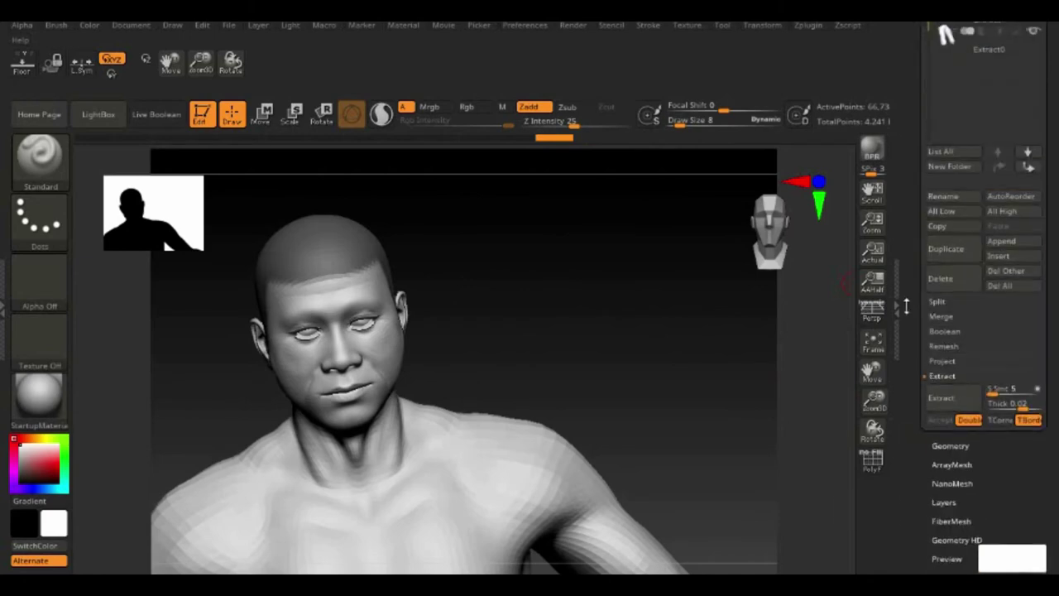
# Extract the masked scalp into a shell and accept it as subtool Extract4
pyautogui.click(941, 397)
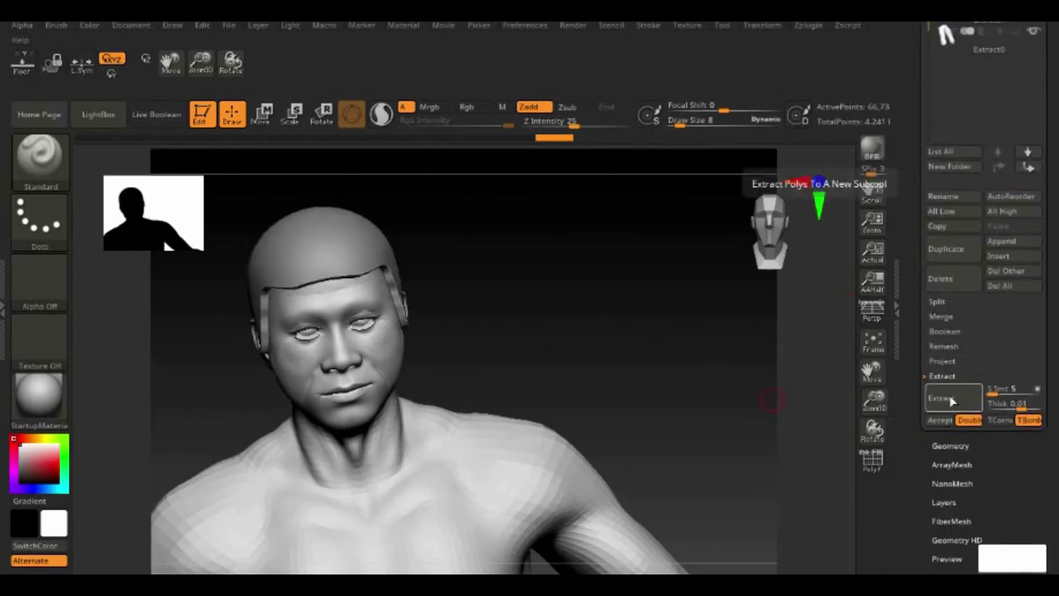
pyautogui.click(939, 419)
pyautogui.moveTo(532, 301); pyautogui.dragTo(769, 347)
pyautogui.click(762, 24)
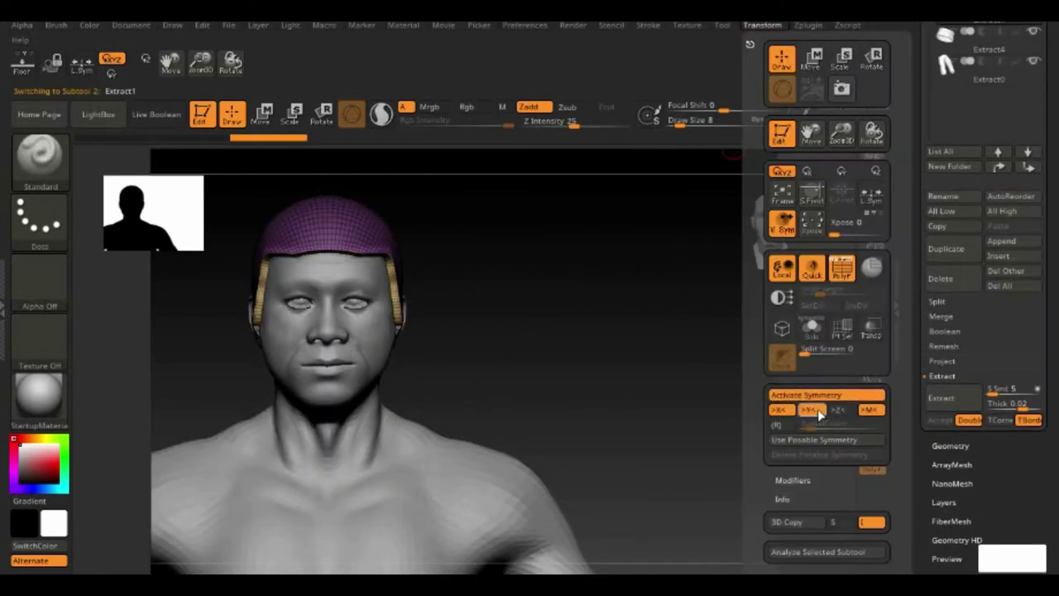
# Solo the Extract4 cap and give it a single uniform polygroup
pyautogui.moveTo(535, 288); pyautogui.dragTo(521, 291)
pyautogui.keyDown('ctrl'); pyautogui.keyDown('shift'); pyautogui.click(518, 292); pyautogui.keyUp('shift'); pyautogui.keyUp('ctrl')
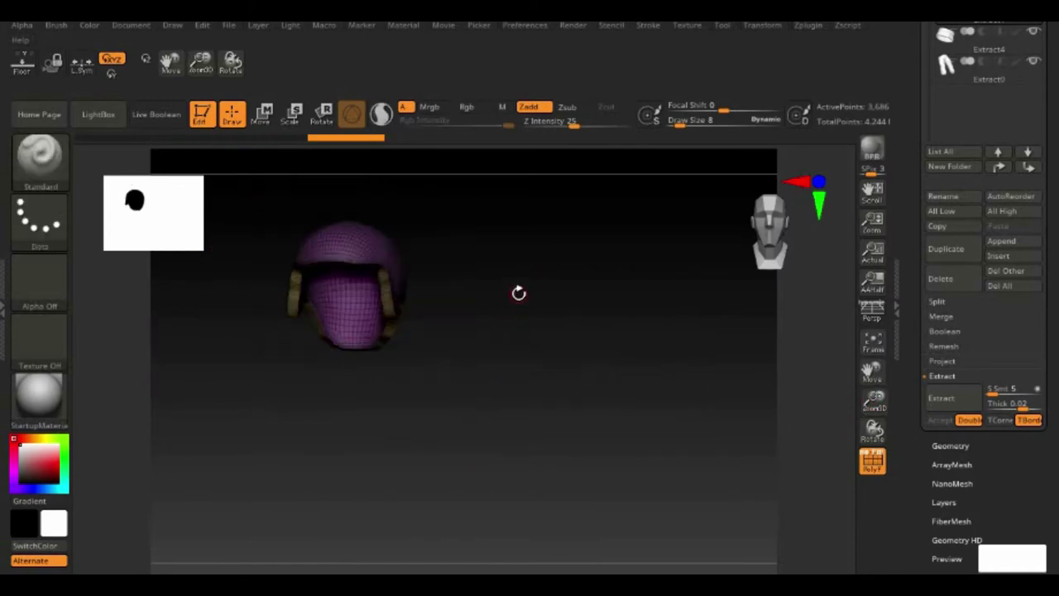
pyautogui.keyDown('ctrl'); pyautogui.keyDown('shift'); pyautogui.moveTo(256, 194); pyautogui.dragTo(473, 392); pyautogui.keyUp('shift'); pyautogui.keyUp('ctrl')
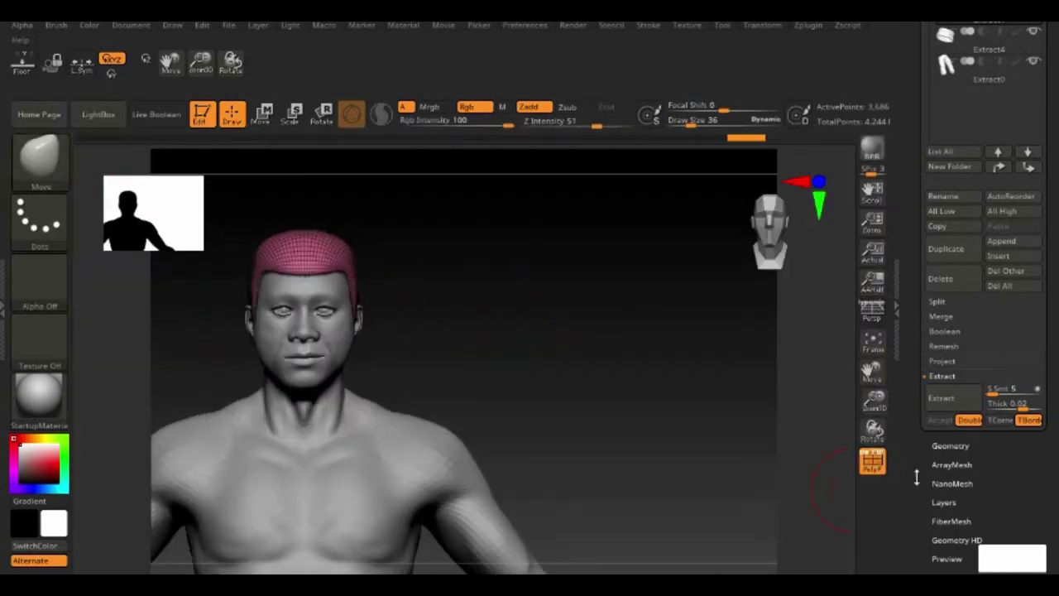
# Run ZRemesher on the hair cap from the Geometry palette
pyautogui.click(949, 446)
pyautogui.click(949, 253)
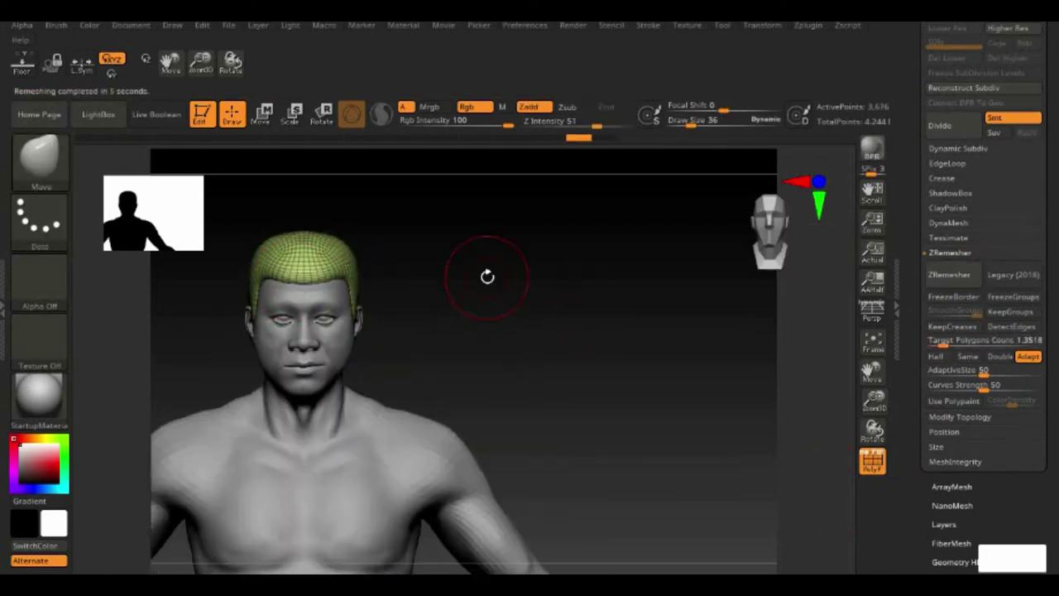
pyautogui.moveTo(487, 276)
pyautogui.mouseDown()
pyautogui.moveTo(544, 315)
pyautogui.moveTo(578, 308)
pyautogui.mouseUp()
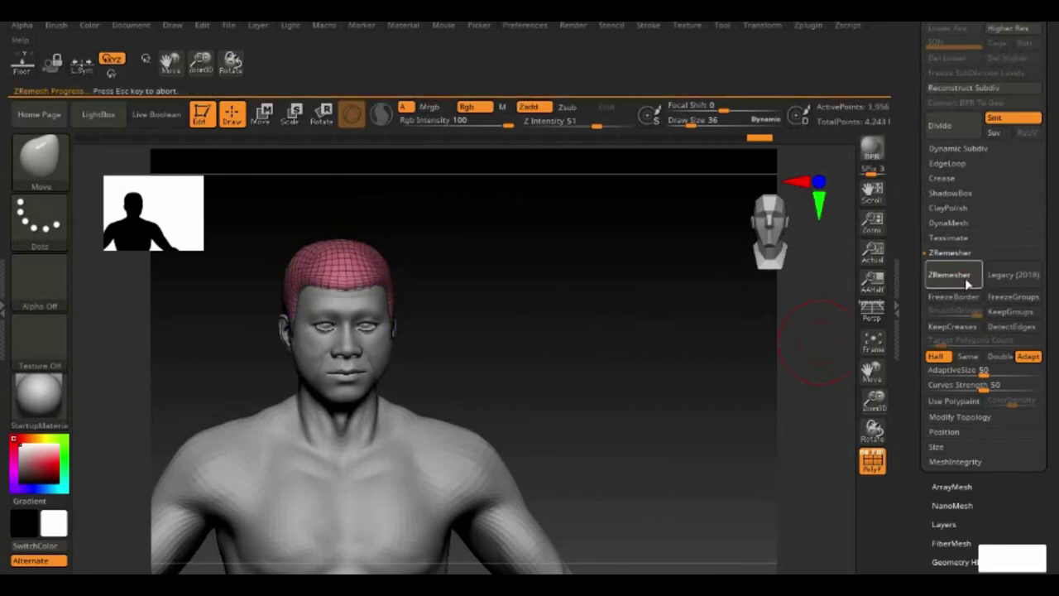
# Switch to the ZModeler brush and set its polygon action to Delete
pyautogui.press('b')
pyautogui.press('z')
pyautogui.press('m')
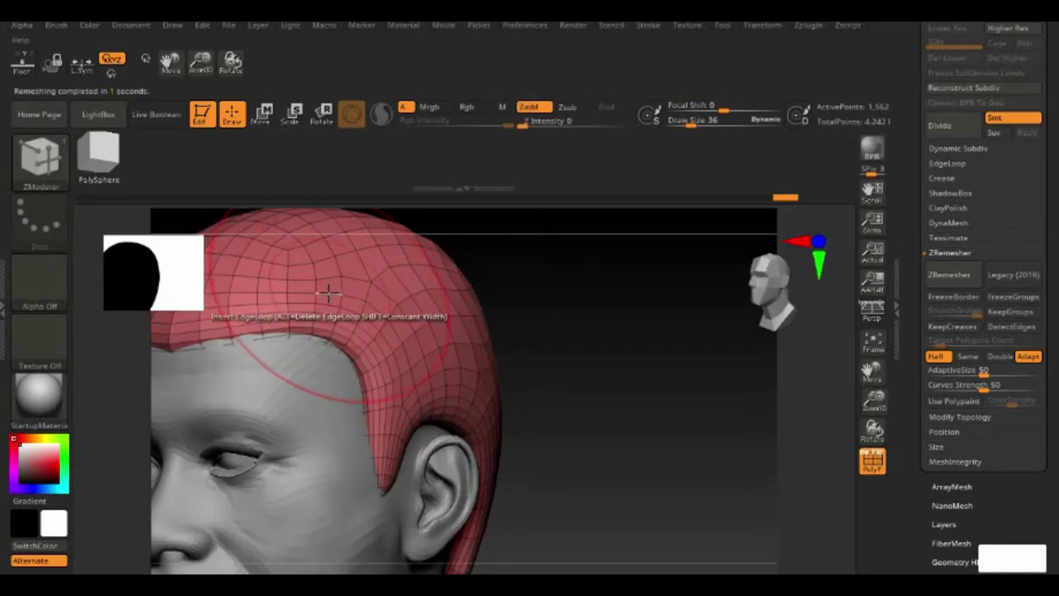
pyautogui.press('space')
pyautogui.moveTo(369, 319); pyautogui.dragTo(444, 403, button='right')
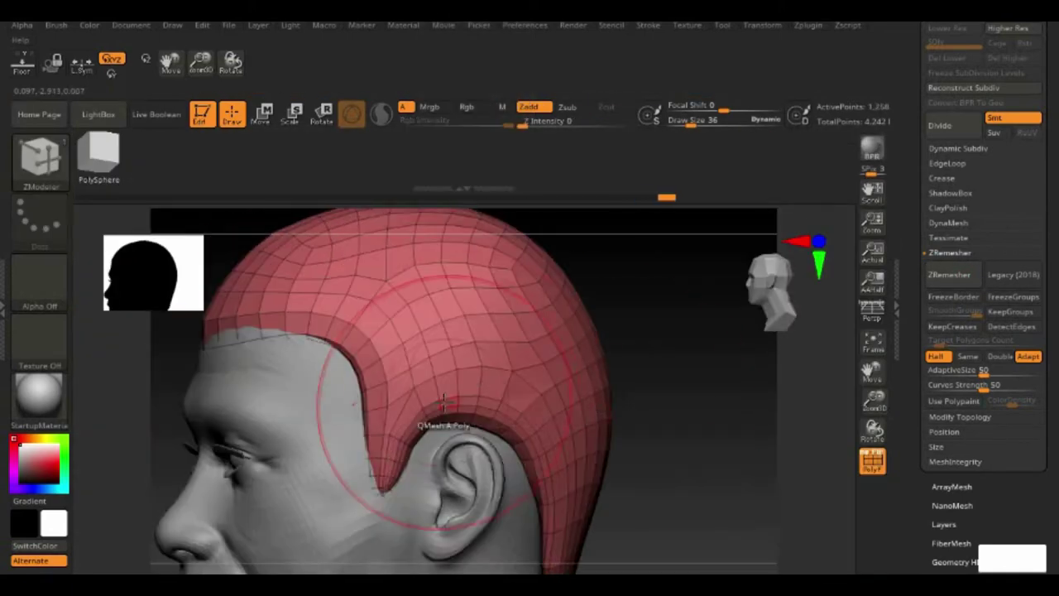
pyautogui.press('space')
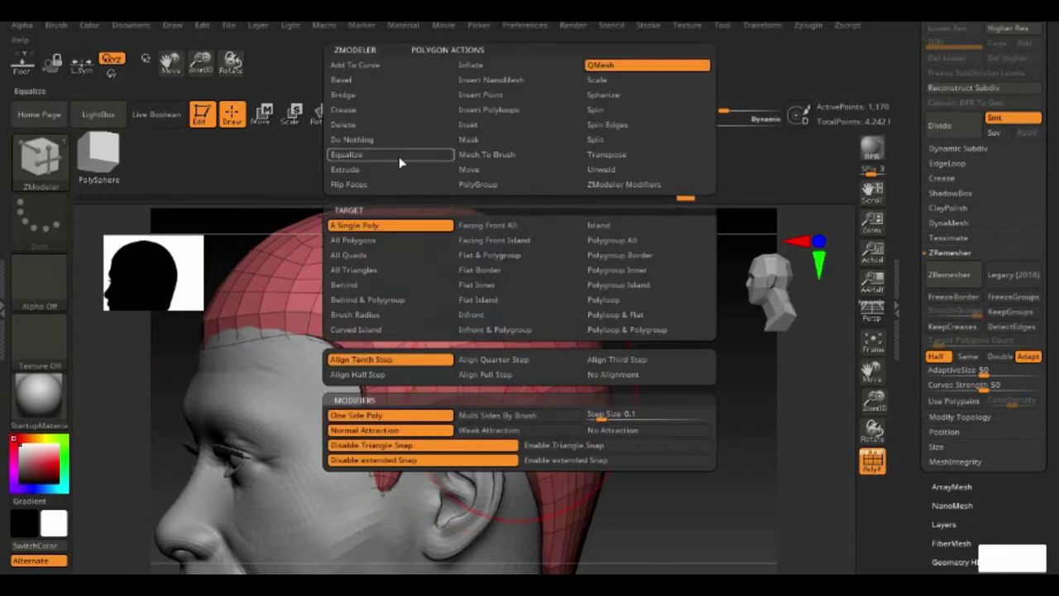
pyautogui.moveTo(402, 248); pyautogui.dragTo(661, 307, button='right')
pyautogui.press('space')
pyautogui.click(496, 302)
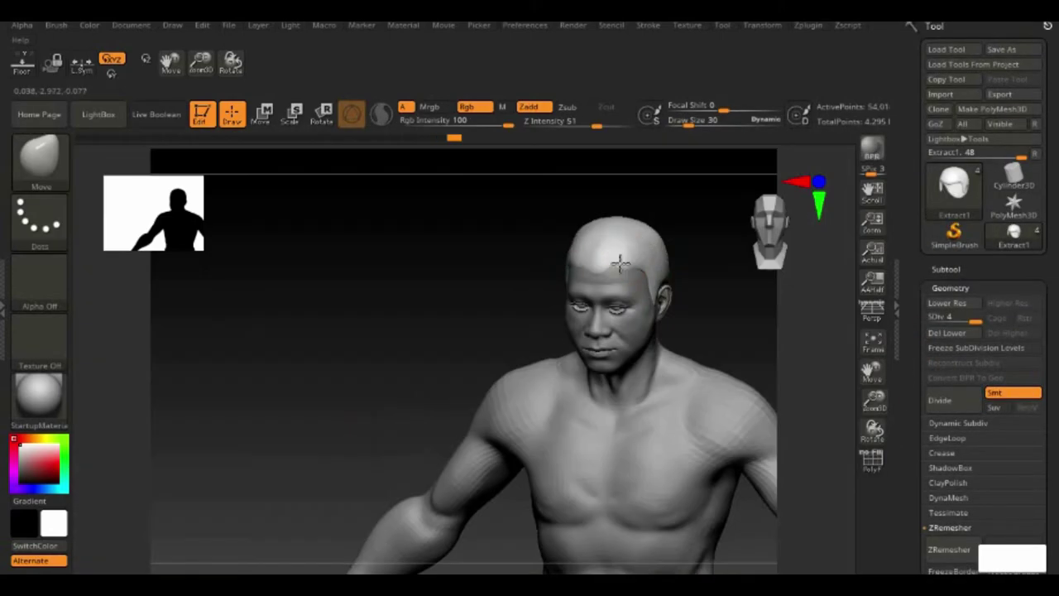
# Build up hair clumps with ClayBuildup across the crown and back of the head
pyautogui.click(62, 169)
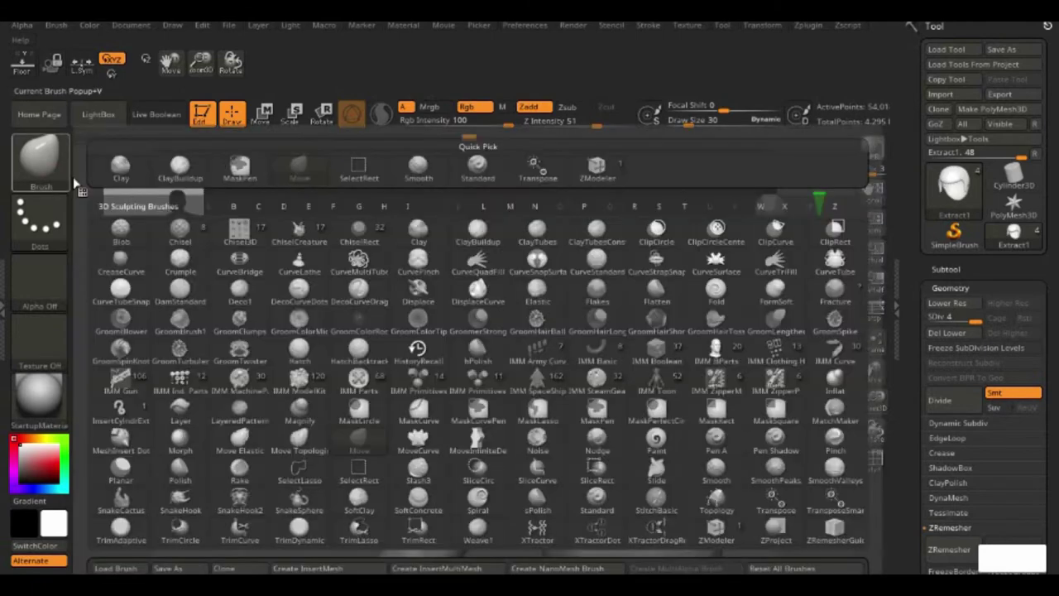
pyautogui.click(180, 170)
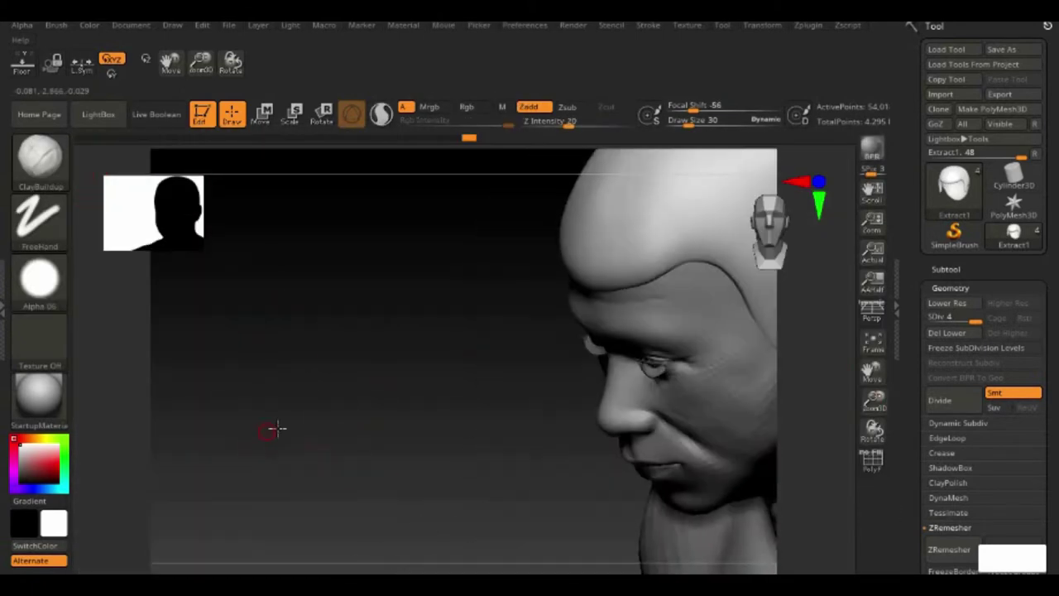
pyautogui.moveTo(275, 427); pyautogui.dragTo(610, 386)
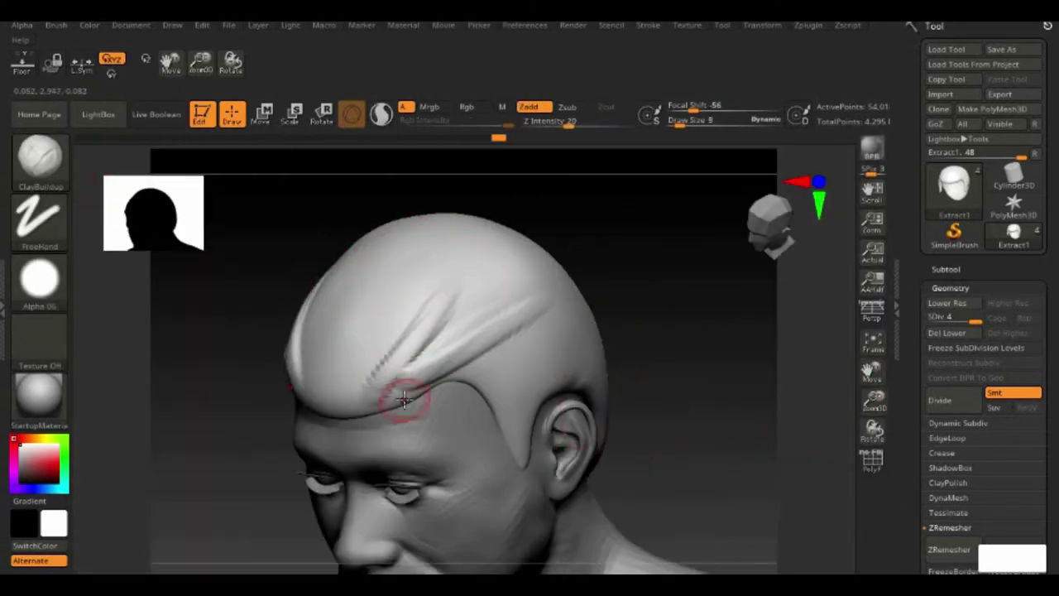
pyautogui.moveTo(404, 399); pyautogui.dragTo(414, 237)
pyautogui.moveTo(603, 314); pyautogui.dragTo(605, 364)
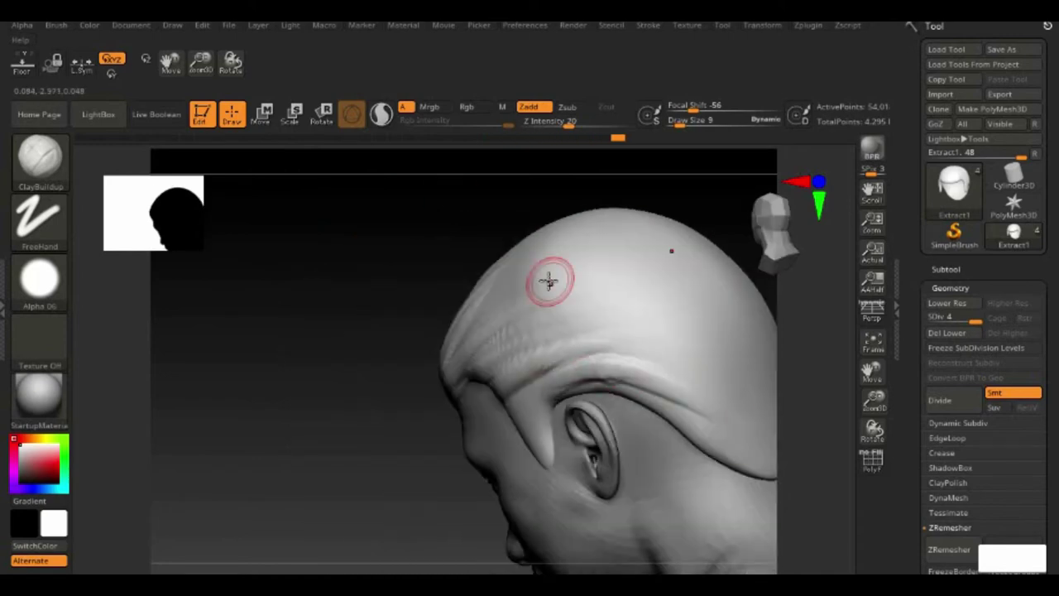
pyautogui.moveTo(548, 281)
pyautogui.mouseDown()
pyautogui.moveTo(552, 391)
pyautogui.moveTo(669, 315)
pyautogui.moveTo(678, 437)
pyautogui.moveTo(508, 407)
pyautogui.mouseUp()
pyautogui.moveTo(405, 327); pyautogui.dragTo(533, 472)
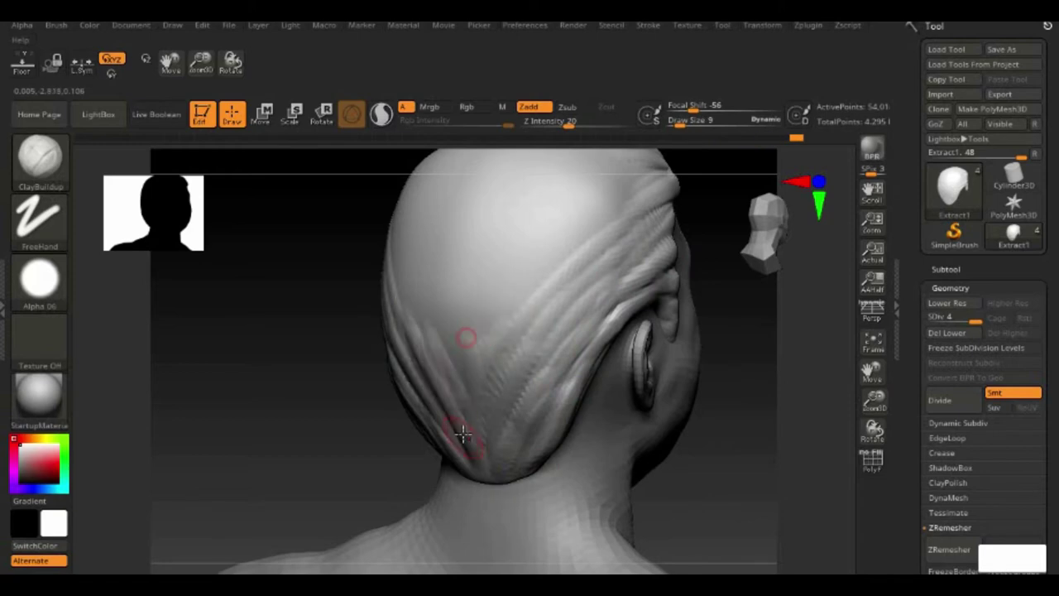
pyautogui.moveTo(463, 434)
pyautogui.mouseDown()
pyautogui.moveTo(676, 406)
pyautogui.moveTo(560, 290)
pyautogui.moveTo(529, 234)
pyautogui.moveTo(344, 389)
pyautogui.moveTo(431, 349)
pyautogui.moveTo(521, 224)
pyautogui.moveTo(726, 374)
pyautogui.moveTo(517, 327)
pyautogui.mouseUp()
# Carve strand grooves with DamStandard Zsub into the front, side and back hair
pyautogui.press('b')
pyautogui.press('d')
pyautogui.press('s')
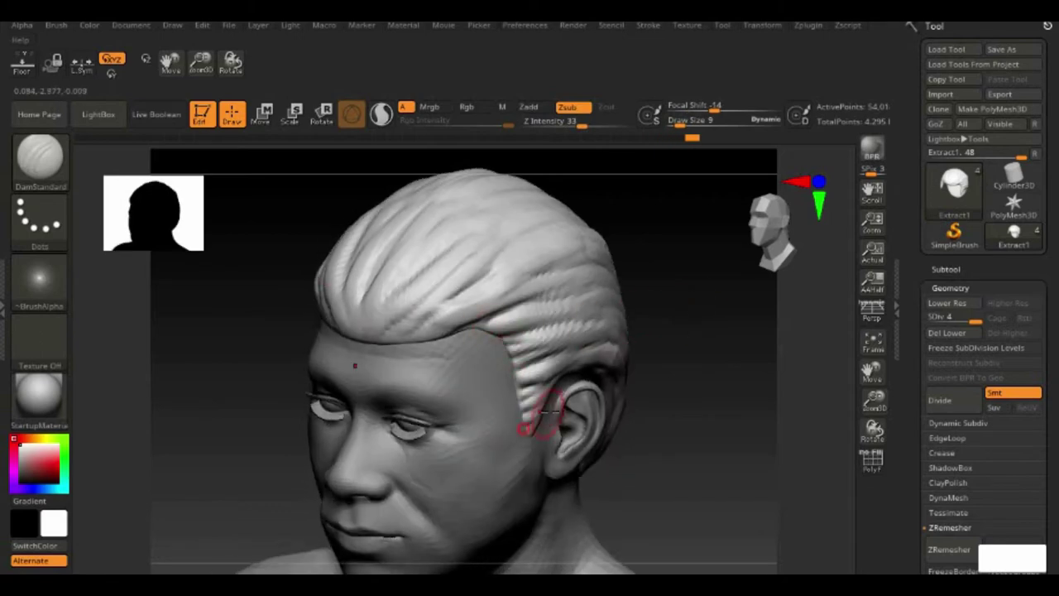
pyautogui.moveTo(544, 413); pyautogui.dragTo(561, 211)
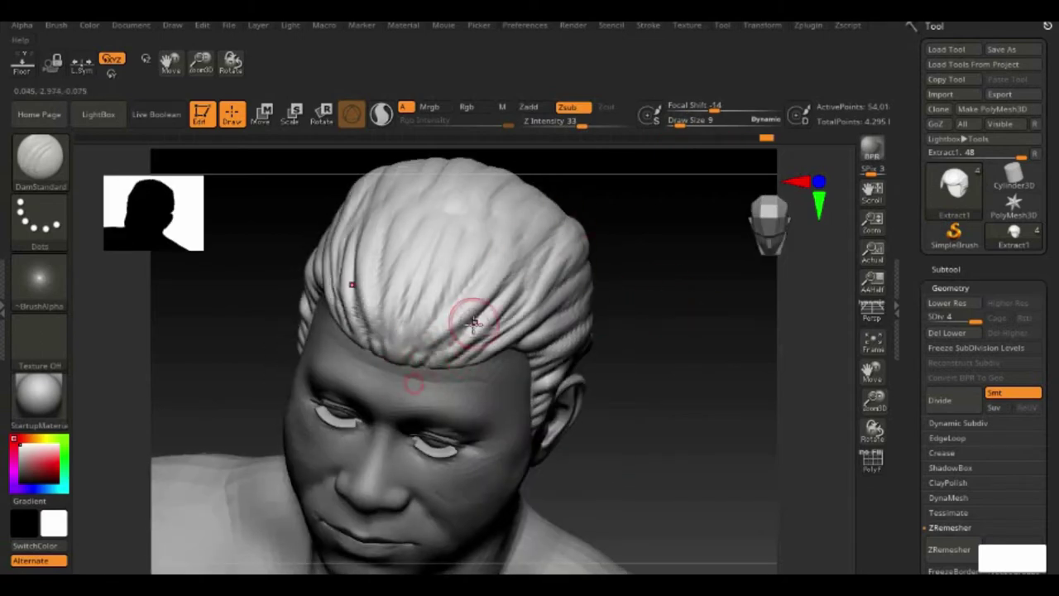
pyautogui.moveTo(605, 276); pyautogui.dragTo(687, 303)
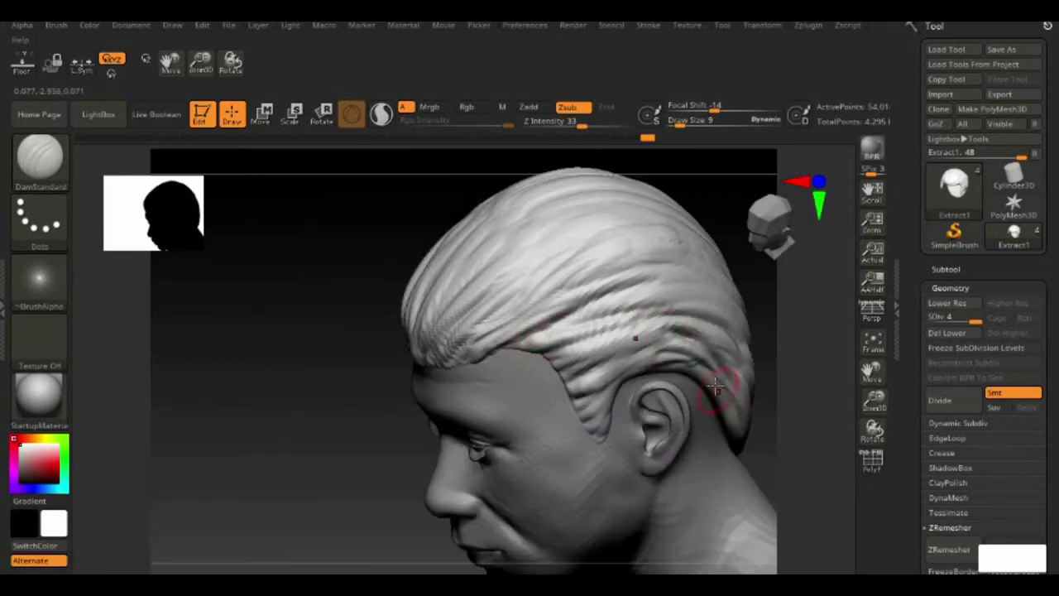
pyautogui.moveTo(714, 385)
pyautogui.mouseDown()
pyautogui.moveTo(432, 310)
pyautogui.moveTo(487, 284)
pyautogui.mouseUp()
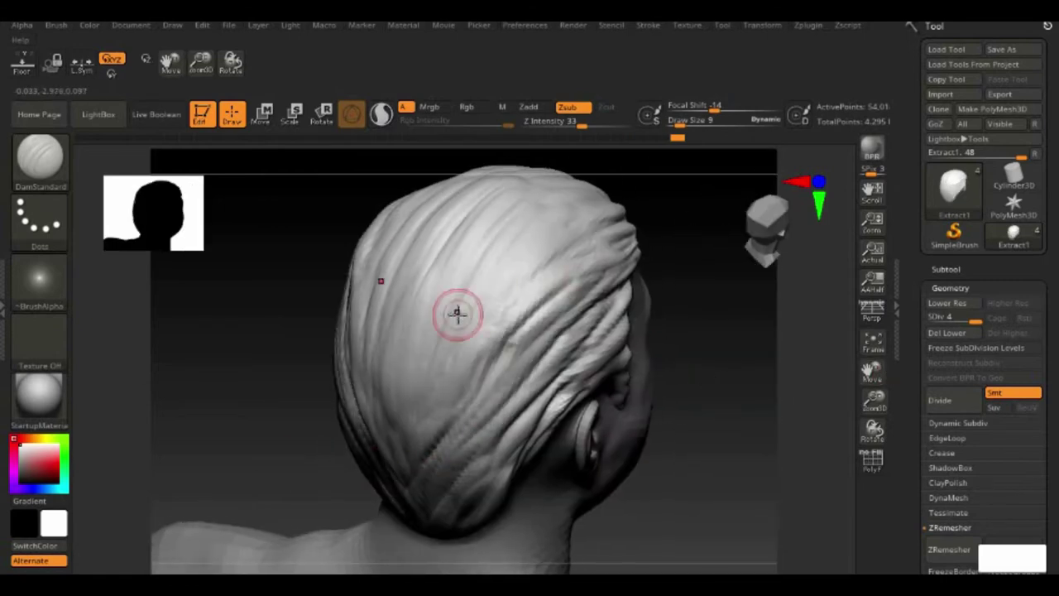
pyautogui.moveTo(502, 484)
pyautogui.mouseDown()
pyautogui.moveTo(584, 319)
pyautogui.moveTo(551, 470)
pyautogui.mouseUp()
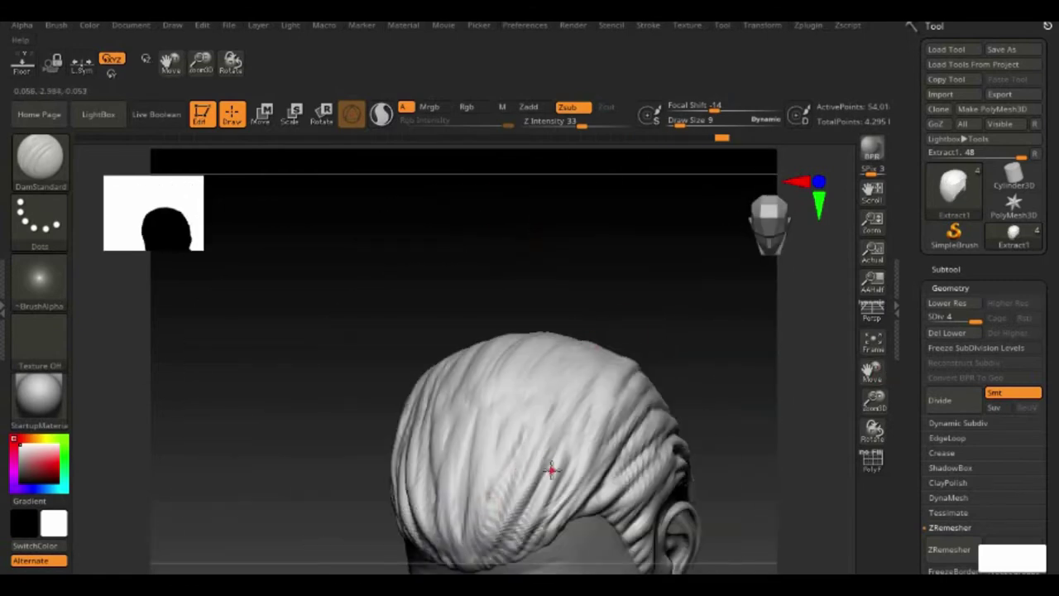
pyautogui.moveTo(586, 427)
pyautogui.mouseDown()
pyautogui.moveTo(605, 314)
pyautogui.moveTo(709, 338)
pyautogui.mouseUp()
pyautogui.click(945, 269)
# Select the whole body doterte subtool and mask its feet for the boots
pyautogui.click(959, 304)
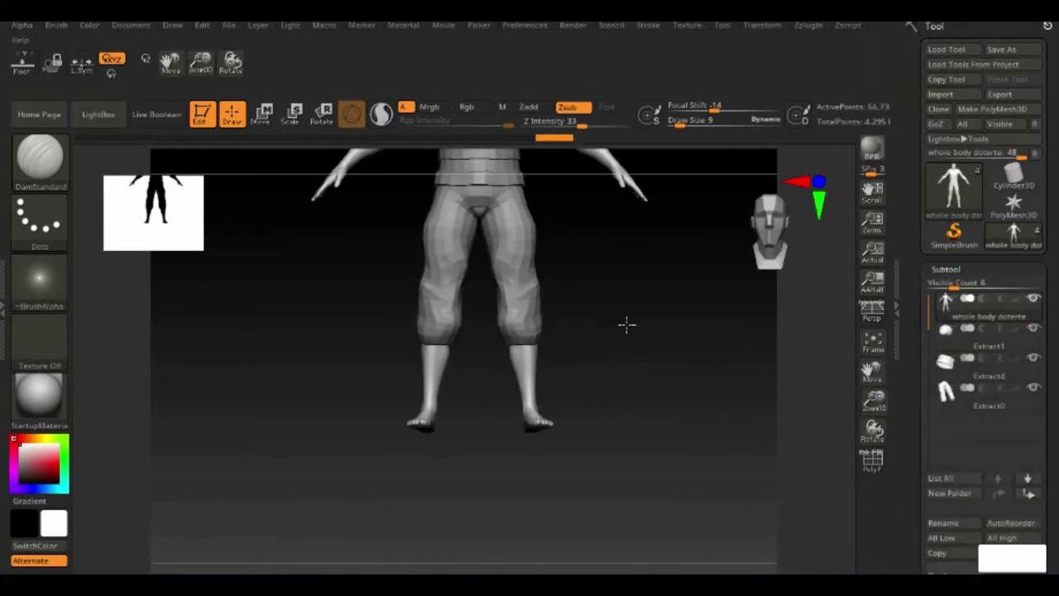
pyautogui.keyDown('ctrl'); pyautogui.moveTo(642, 341); pyautogui.dragTo(496, 496); pyautogui.keyUp('ctrl')
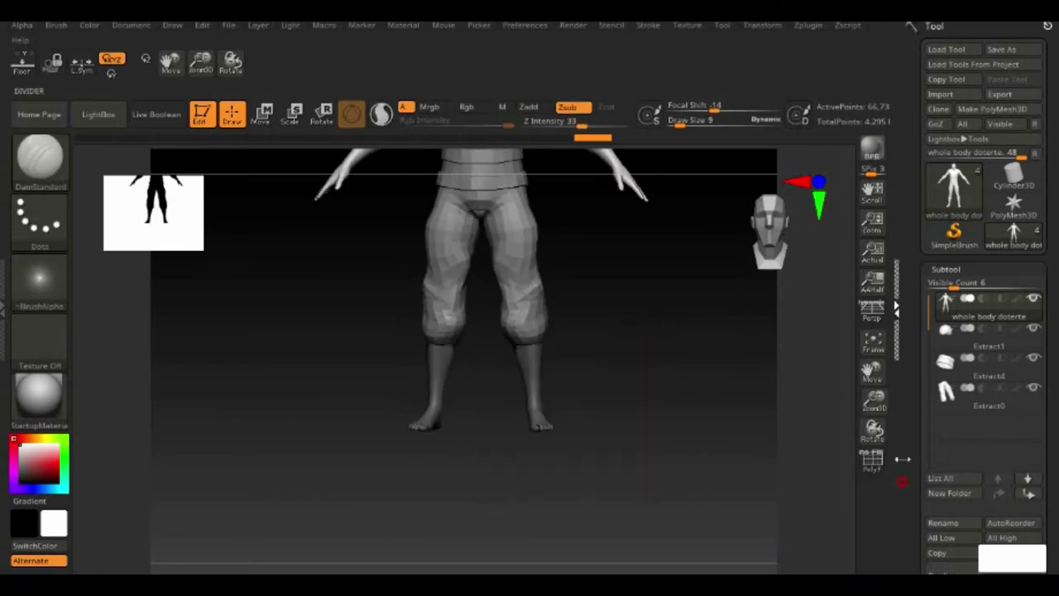
pyautogui.hotkey('shift', 'f')
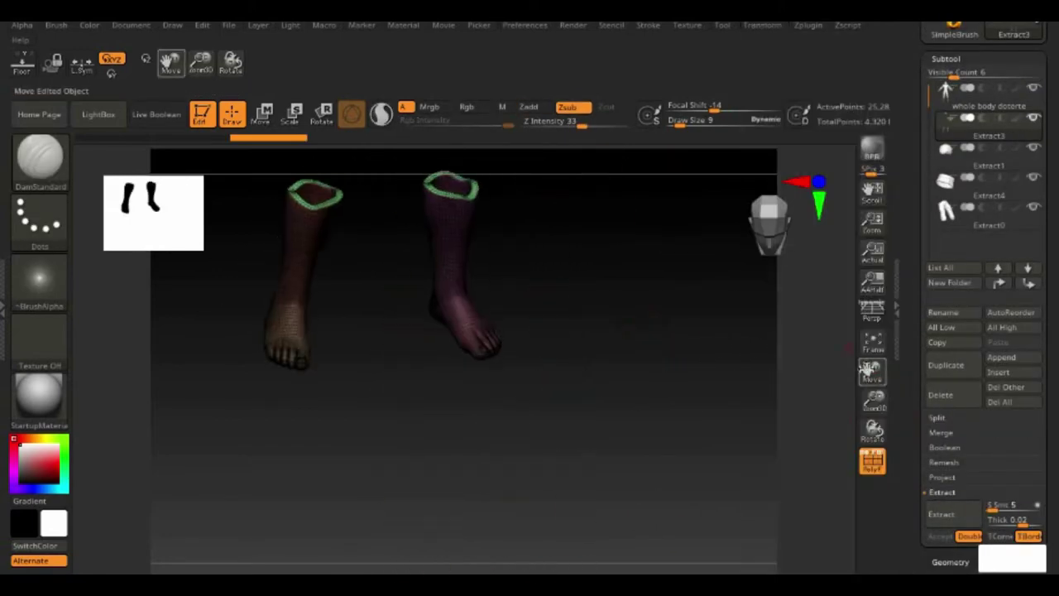
pyautogui.moveTo(923, 546); pyautogui.dragTo(924, 397)
# Delete hidden geometry from the extracted boots and remesh them with ZRemesher
pyautogui.click(960, 192)
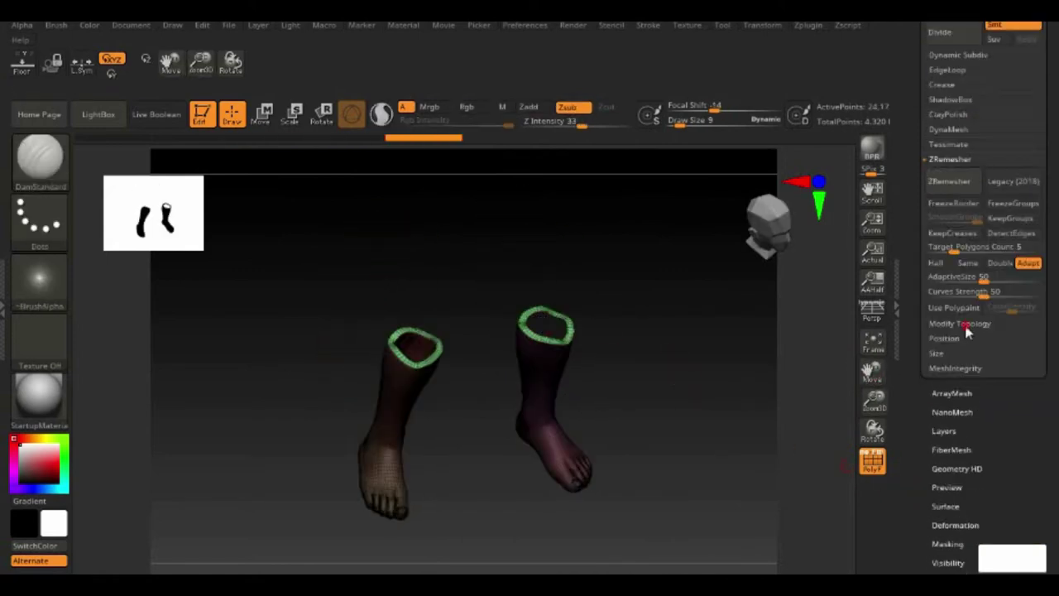
pyautogui.click(1009, 262)
pyautogui.moveTo(643, 331); pyautogui.dragTo(395, 350)
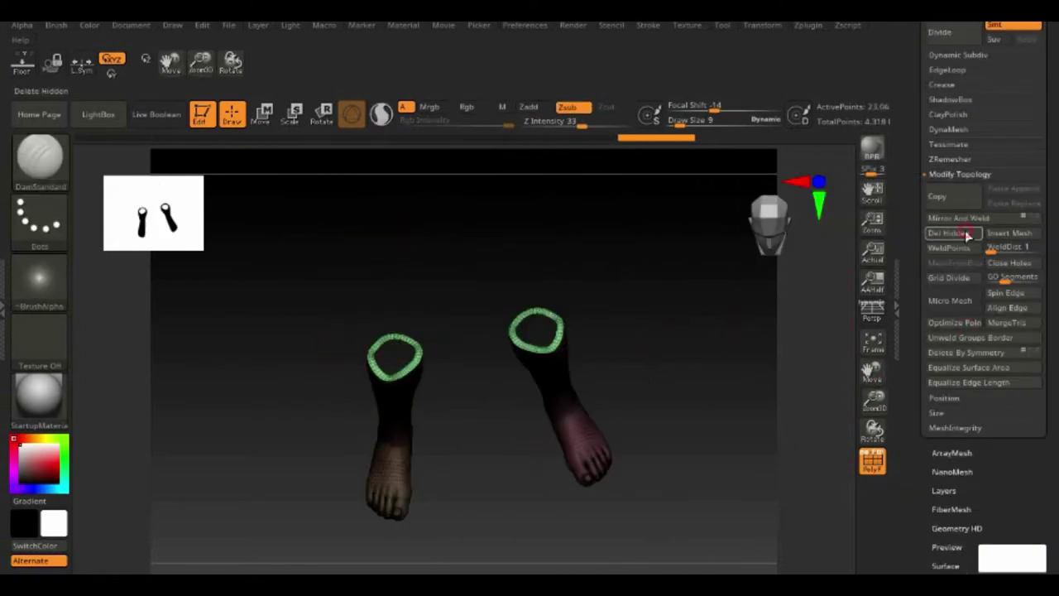
pyautogui.moveTo(716, 383); pyautogui.dragTo(720, 350)
pyautogui.click(959, 159)
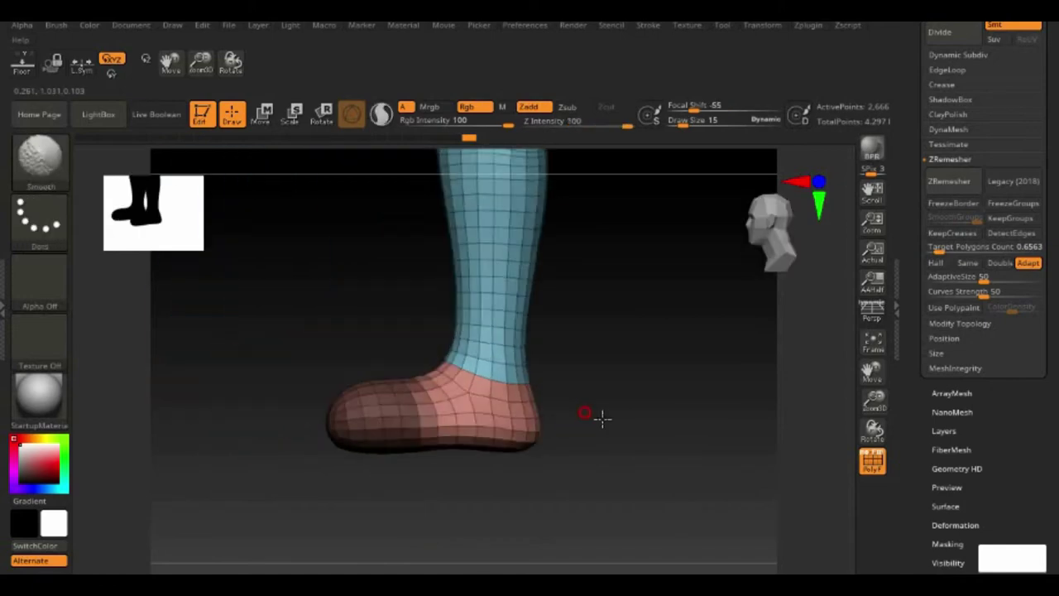
# Set up the ZModeler brush with the PolyGroup action targeting polygon loops on the boots
pyautogui.press('b')
pyautogui.click(716, 532)
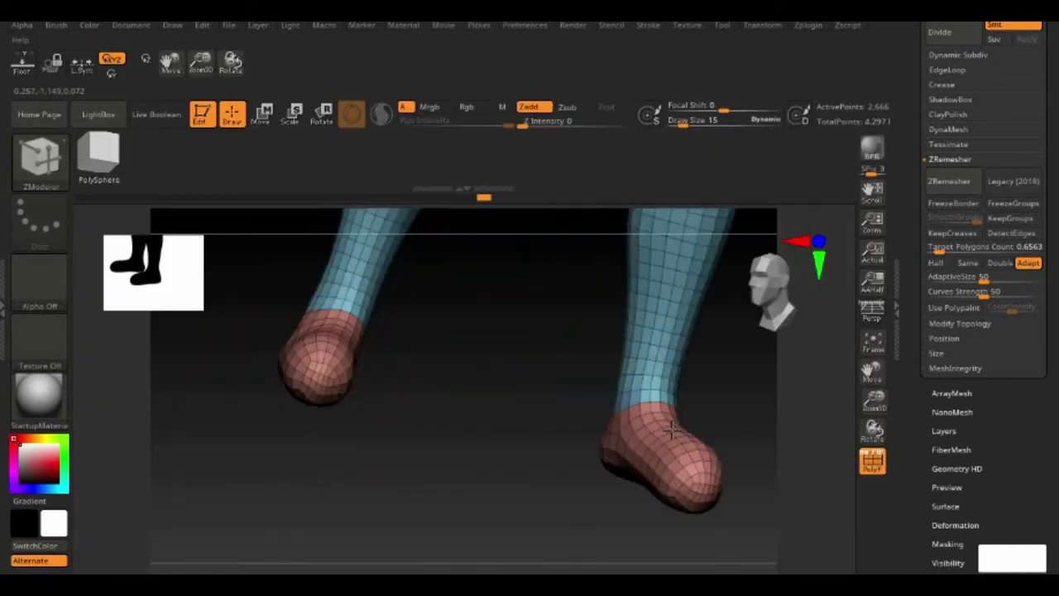
pyautogui.press('space')
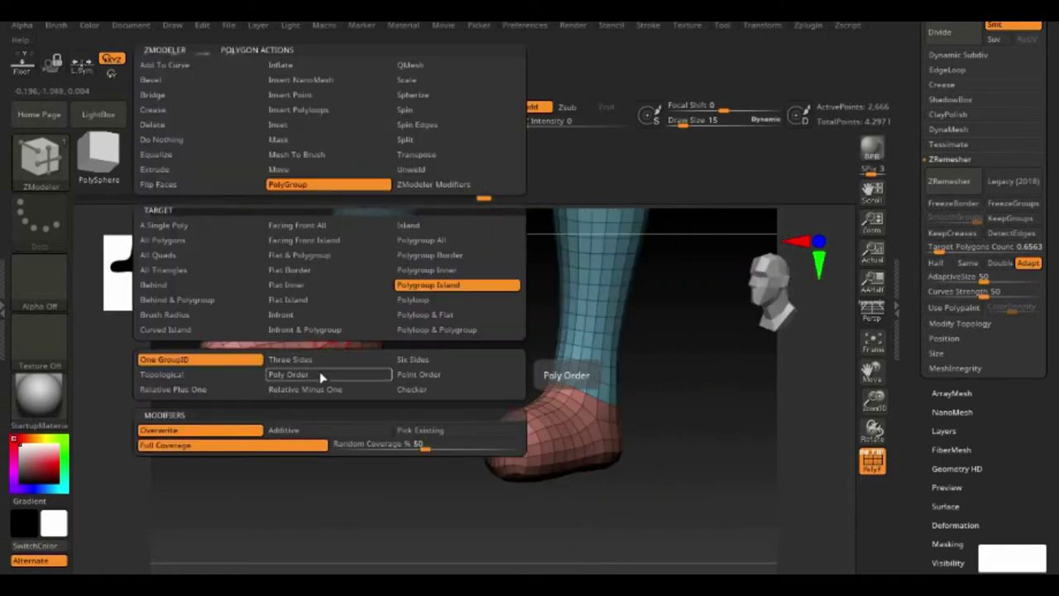
pyautogui.click(322, 377)
pyautogui.moveTo(300, 427); pyautogui.dragTo(315, 405)
pyautogui.press('space')
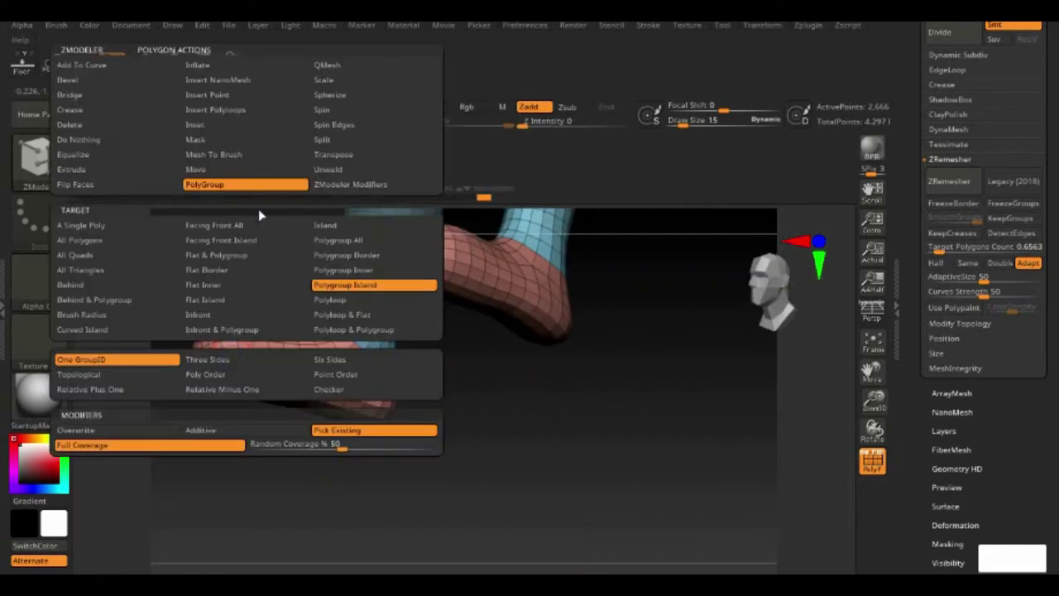
pyautogui.click(327, 300)
# Orbit to side and angled views of both boots to inspect them
pyautogui.keyDown('shift'); pyautogui.moveTo(260, 358); pyautogui.dragTo(266, 354, button='right'); pyautogui.keyUp('shift')
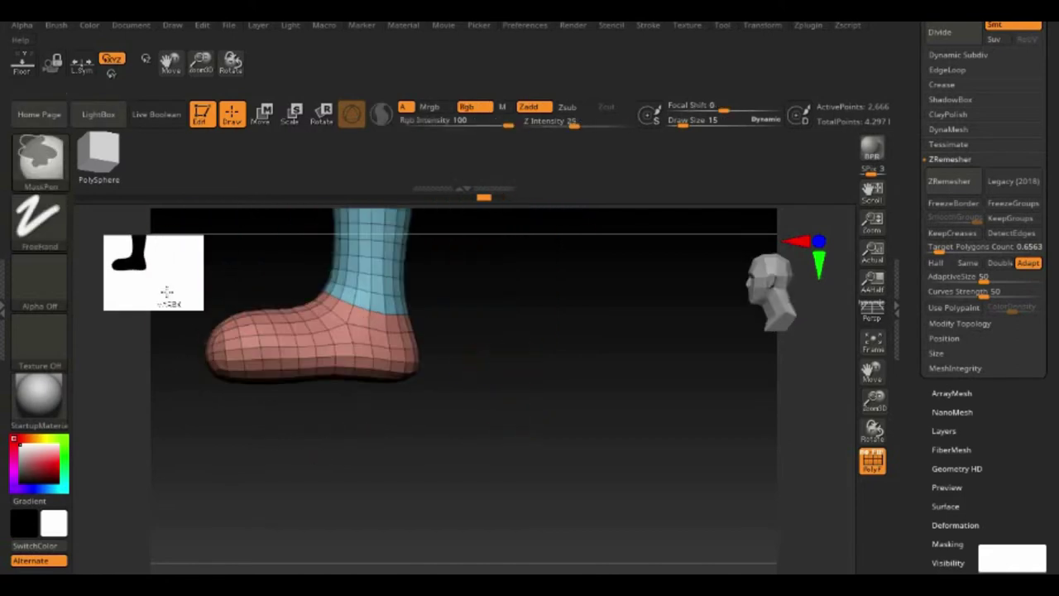
pyautogui.moveTo(165, 293)
pyautogui.mouseDown()
pyautogui.moveTo(449, 364)
pyautogui.moveTo(718, 323)
pyautogui.moveTo(616, 339)
pyautogui.mouseUp()
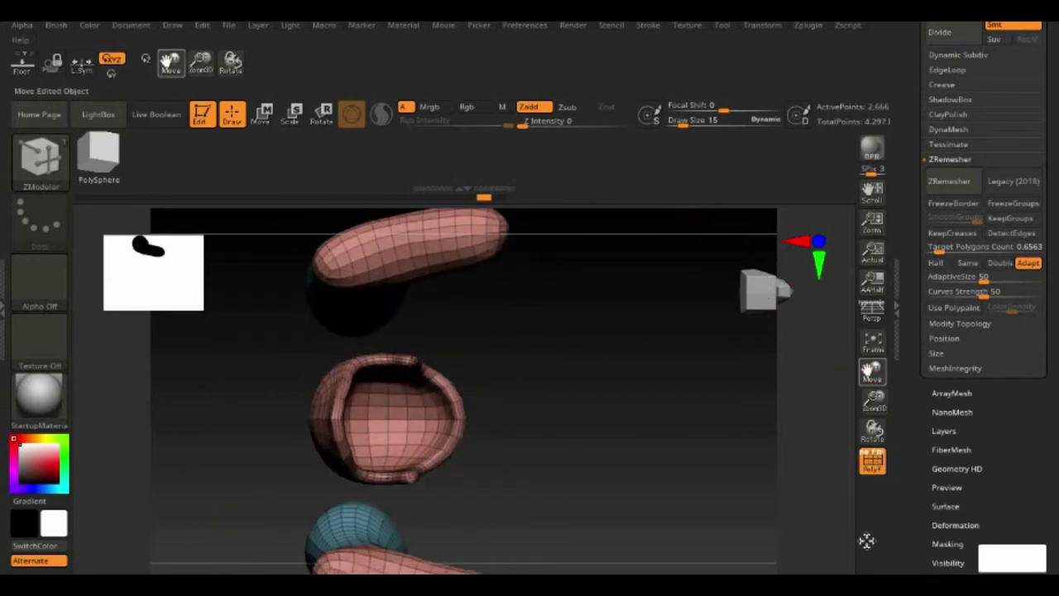
pyautogui.press('b')
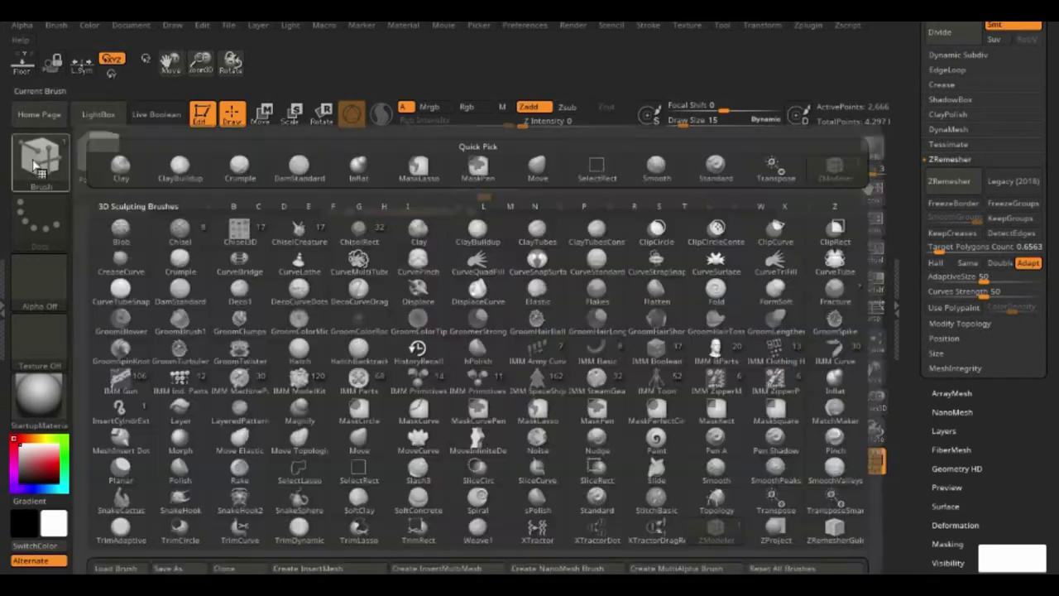
pyautogui.press('Escape')
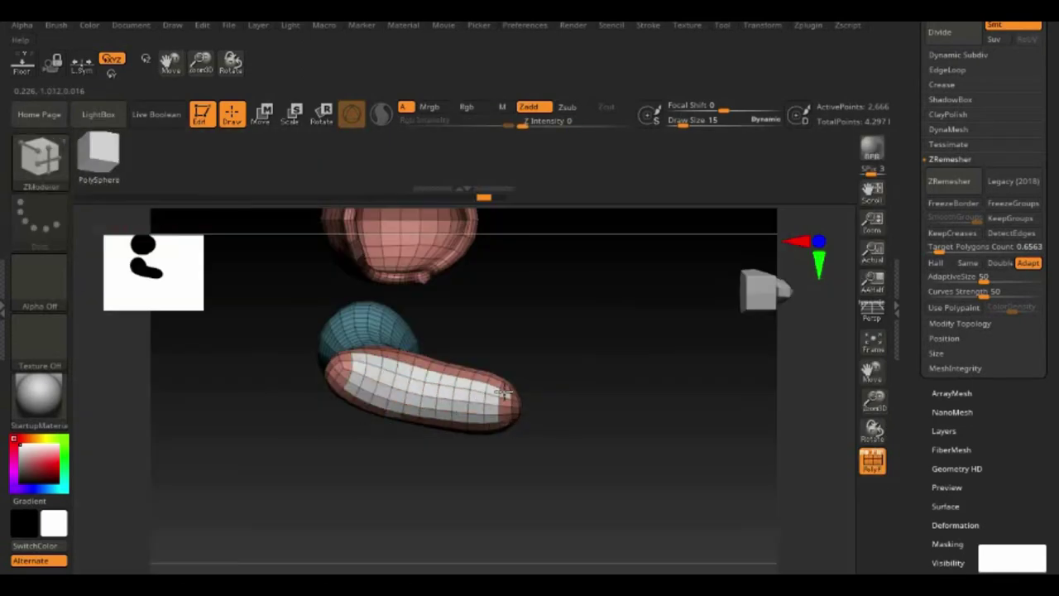
# Turn off Solo to show the whole character, then inspect the feet
pyautogui.moveTo(491, 485); pyautogui.dragTo(530, 463)
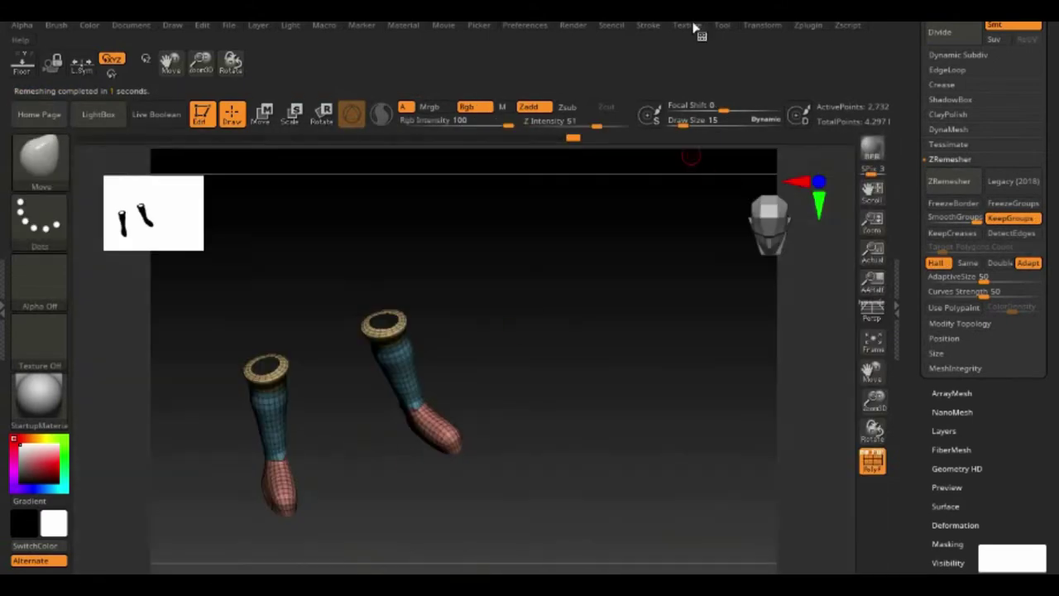
pyautogui.click(721, 25)
pyautogui.click(813, 328)
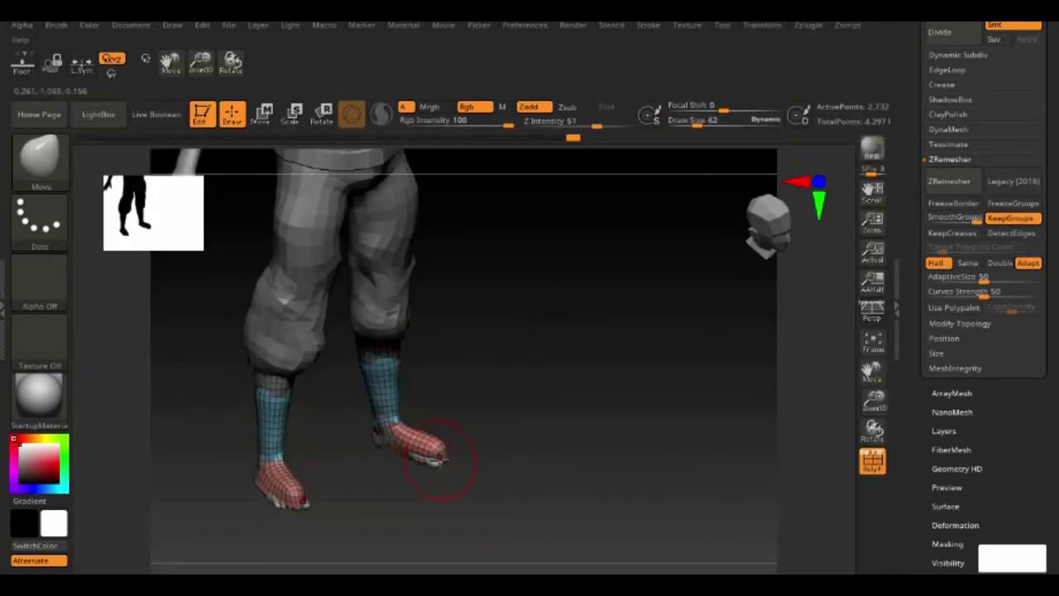
pyautogui.moveTo(511, 447); pyautogui.dragTo(386, 419)
pyautogui.rightClick(386, 418)
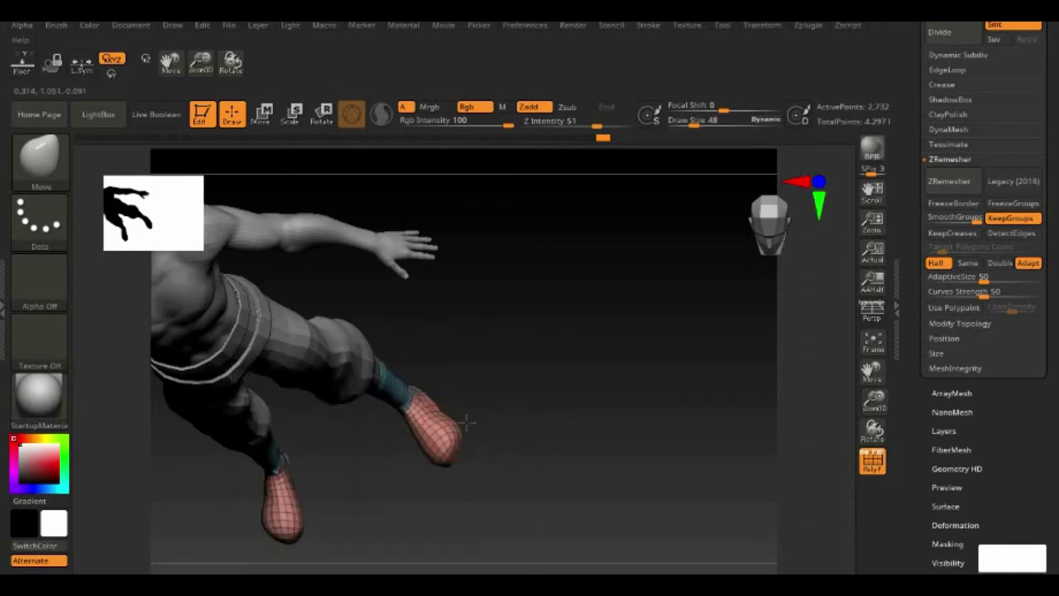
pyautogui.moveTo(466, 427)
pyautogui.mouseDown()
pyautogui.moveTo(591, 383)
pyautogui.moveTo(481, 344)
pyautogui.moveTo(436, 379)
pyautogui.moveTo(549, 373)
pyautogui.moveTo(532, 473)
pyautogui.moveTo(406, 407)
pyautogui.moveTo(506, 447)
pyautogui.moveTo(568, 385)
pyautogui.moveTo(534, 427)
pyautogui.moveTo(591, 383)
pyautogui.moveTo(725, 362)
pyautogui.mouseUp()
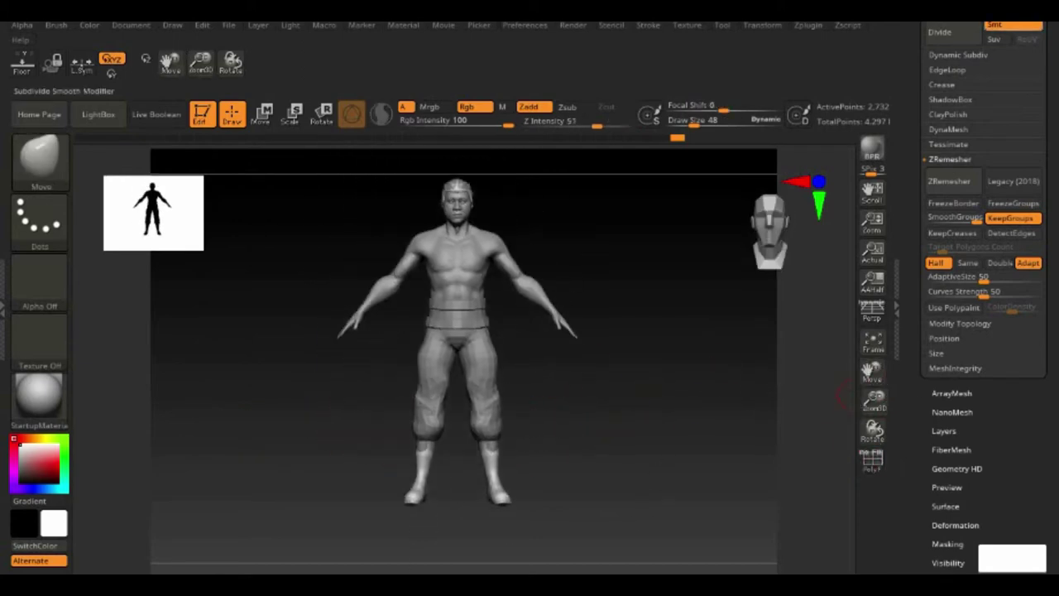
# Check the torso and legs, then polypaint orange skin colour over the forehead
pyautogui.moveTo(879, 403)
pyautogui.mouseDown()
pyautogui.moveTo(700, 350)
pyautogui.moveTo(742, 355)
pyautogui.mouseUp()
pyautogui.moveTo(872, 372)
pyautogui.mouseDown()
pyautogui.moveTo(900, 287)
pyautogui.moveTo(645, 446)
pyautogui.mouseUp()
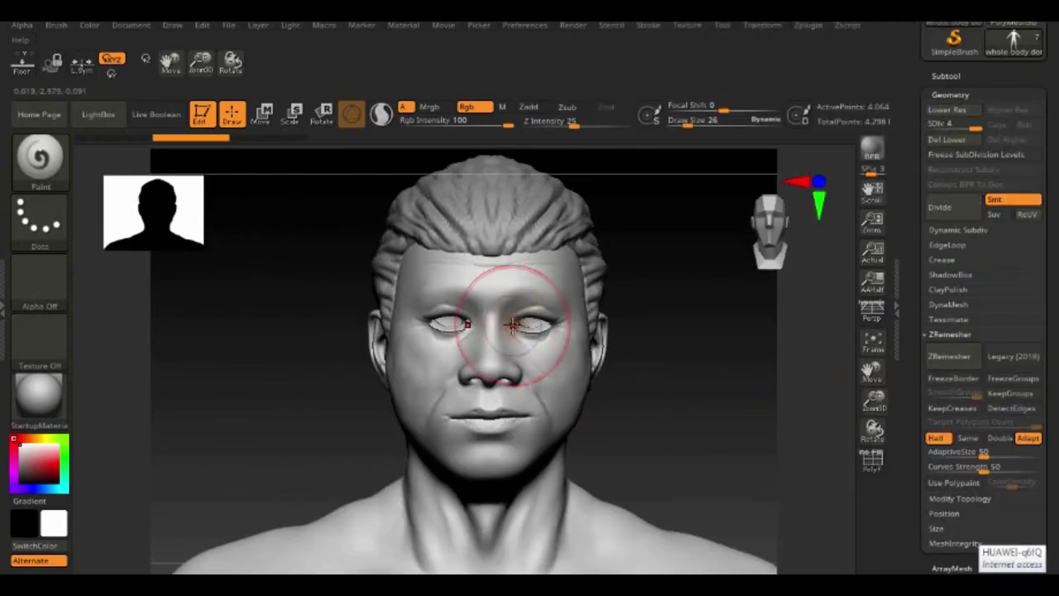
pyautogui.moveTo(537, 273); pyautogui.dragTo(430, 331)
# Polypaint the eyes, cheeks, nose, mouth and chin in skin colour, undoing and repainting once
pyautogui.moveTo(422, 265); pyautogui.dragTo(560, 288)
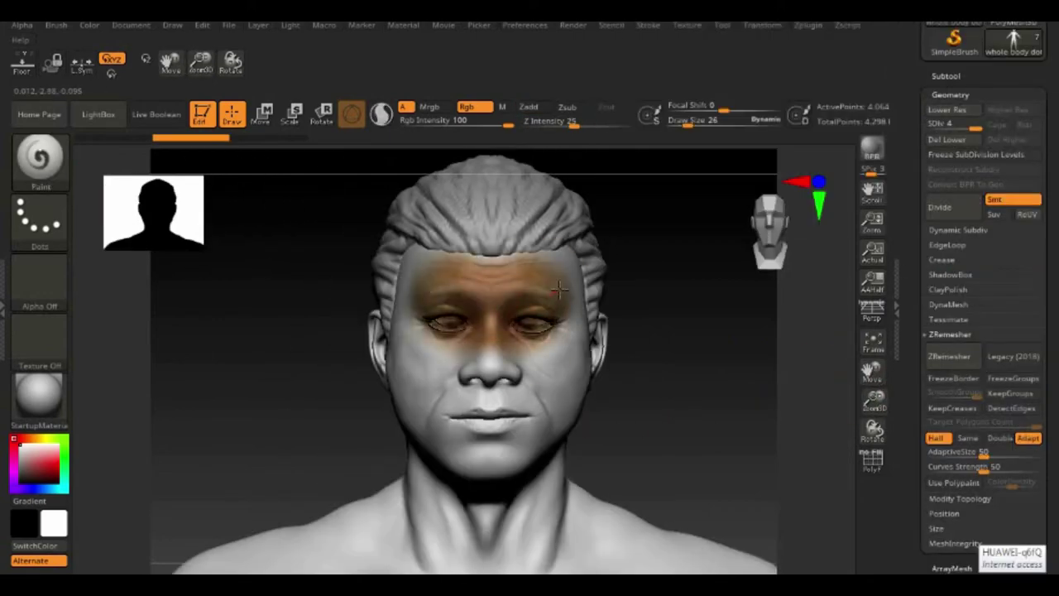
pyautogui.moveTo(506, 333)
pyautogui.mouseDown()
pyautogui.moveTo(505, 375)
pyautogui.moveTo(529, 409)
pyautogui.mouseUp()
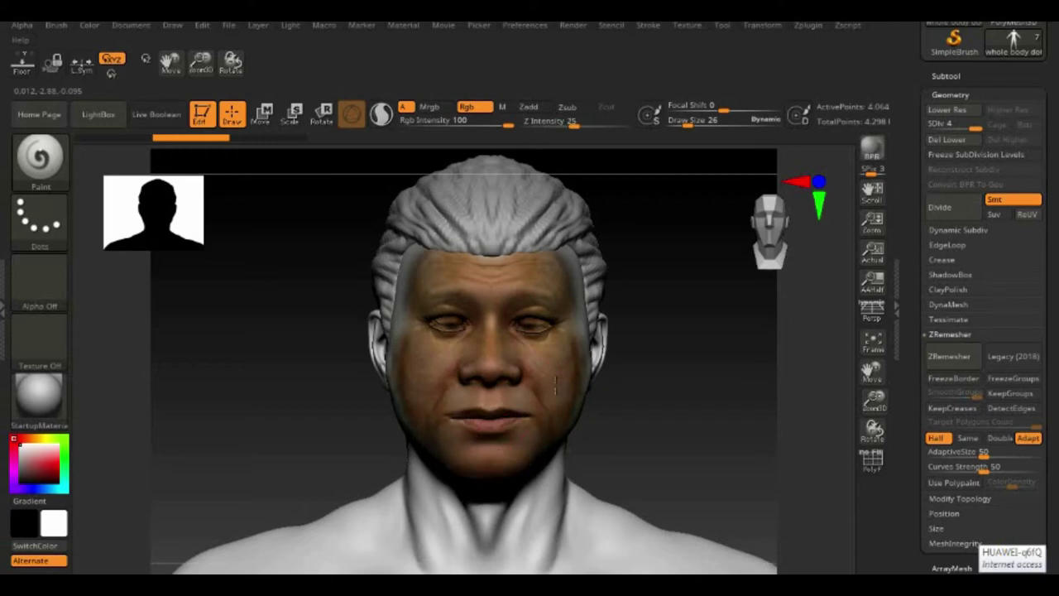
pyautogui.press('ctrl')
pyautogui.hotkey('ctrl', 'z')
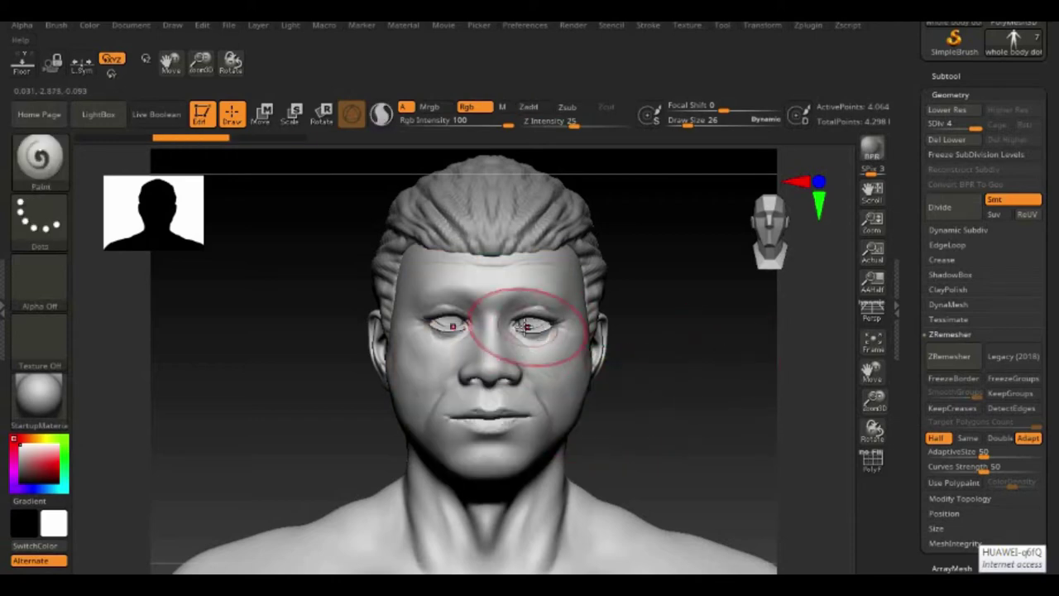
pyautogui.moveTo(503, 328); pyautogui.dragTo(523, 425)
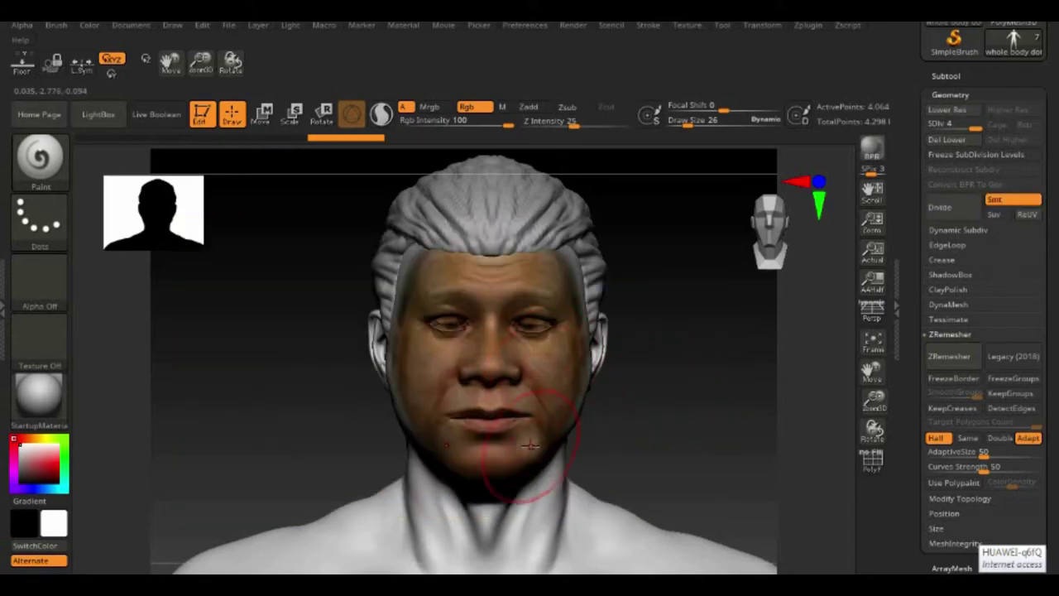
# Turn the head to its side and hide the hair subtool to expose the scalp
pyautogui.moveTo(703, 388); pyautogui.dragTo(570, 367)
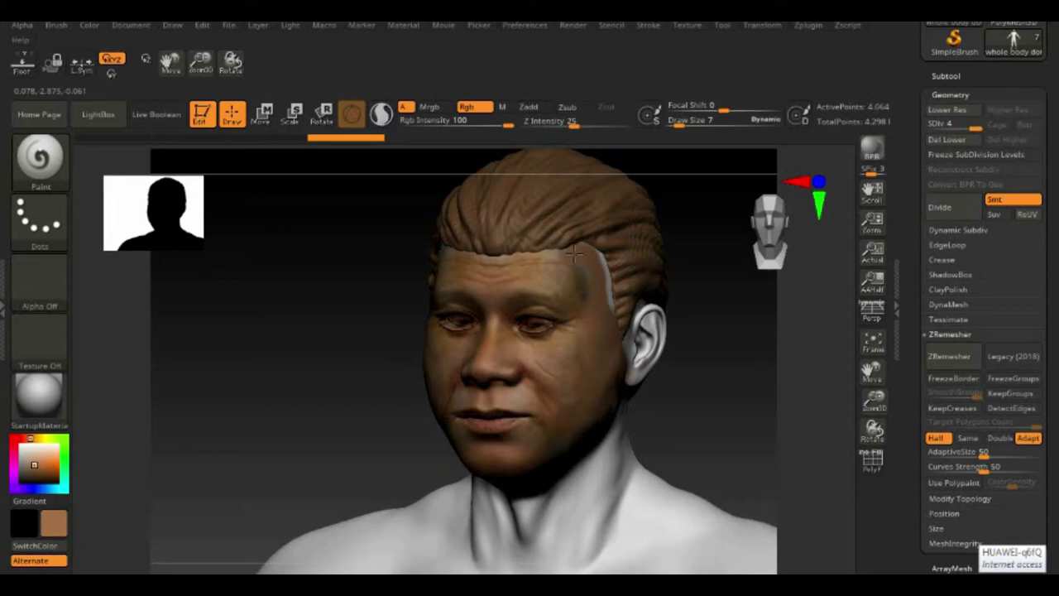
pyautogui.click(722, 25)
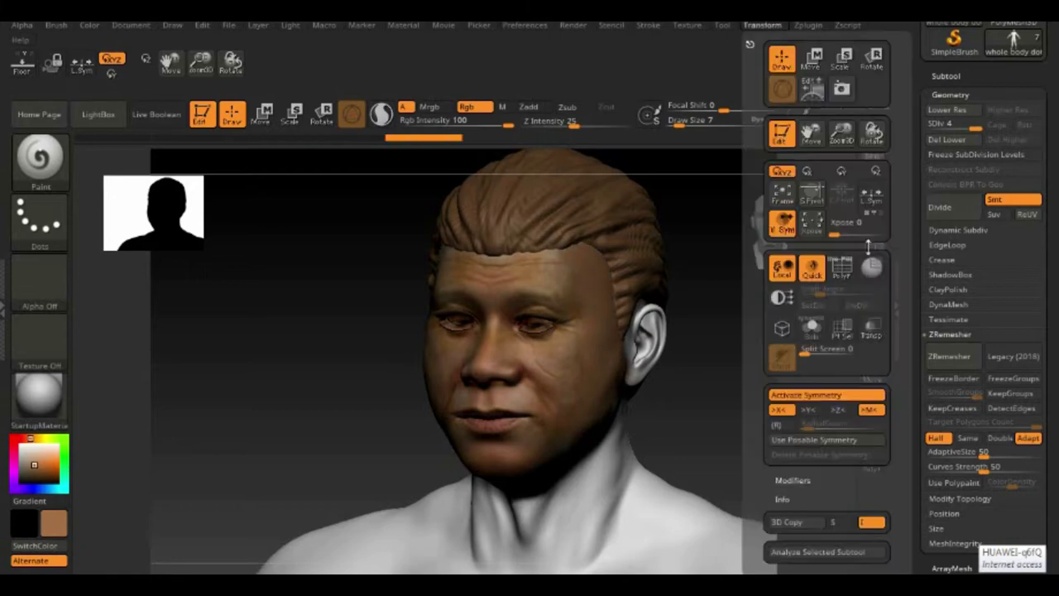
pyautogui.moveTo(704, 361); pyautogui.dragTo(519, 206)
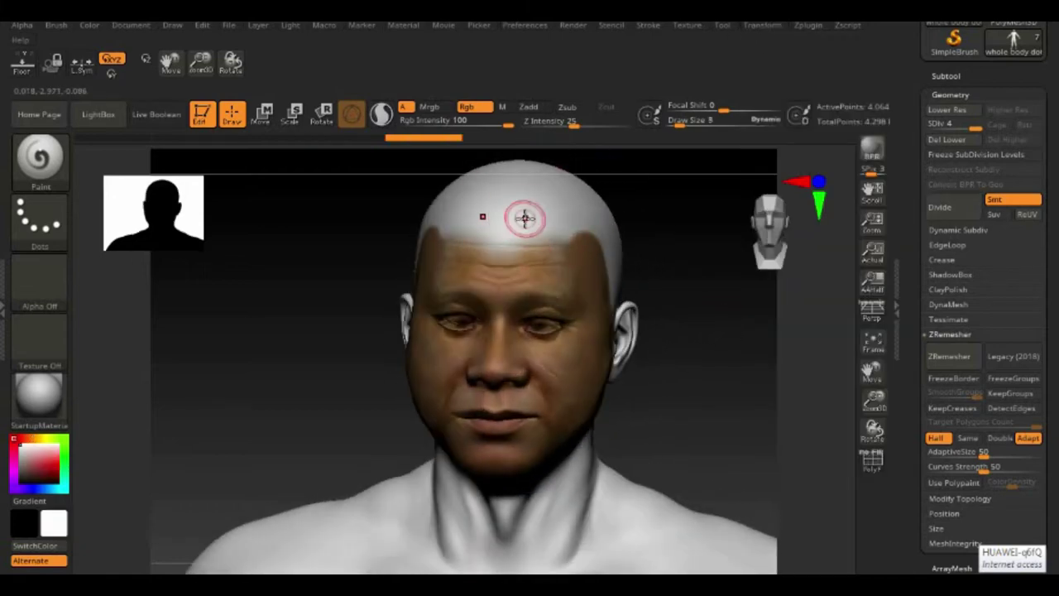
# With Alpha 19, paint skin colour over the scalp, back of the head and neck
pyautogui.click(48, 305)
pyautogui.click(606, 396)
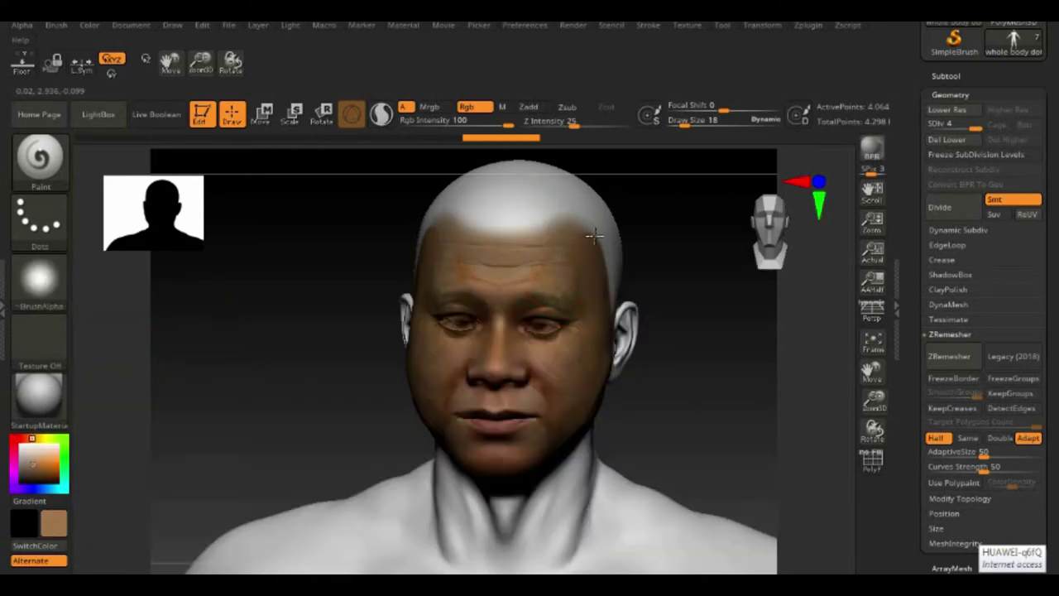
pyautogui.moveTo(594, 237)
pyautogui.mouseDown()
pyautogui.moveTo(463, 198)
pyautogui.moveTo(562, 166)
pyautogui.mouseUp()
pyautogui.moveTo(657, 253); pyautogui.dragTo(579, 210)
pyautogui.moveTo(579, 210)
pyautogui.mouseDown()
pyautogui.moveTo(631, 281)
pyautogui.moveTo(641, 453)
pyautogui.moveTo(699, 245)
pyautogui.mouseUp()
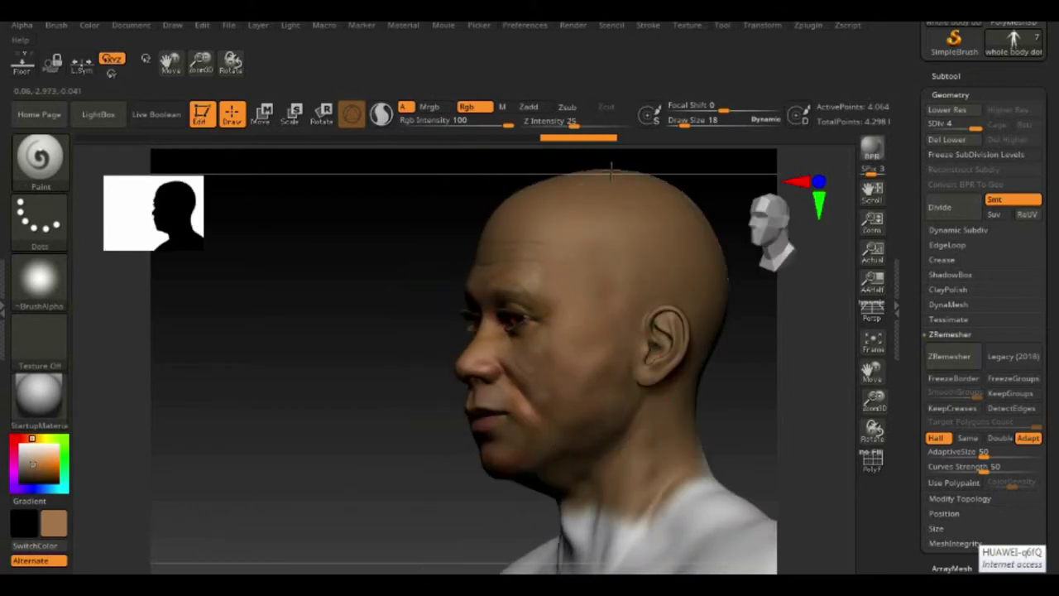
pyautogui.moveTo(552, 527); pyautogui.dragTo(408, 328)
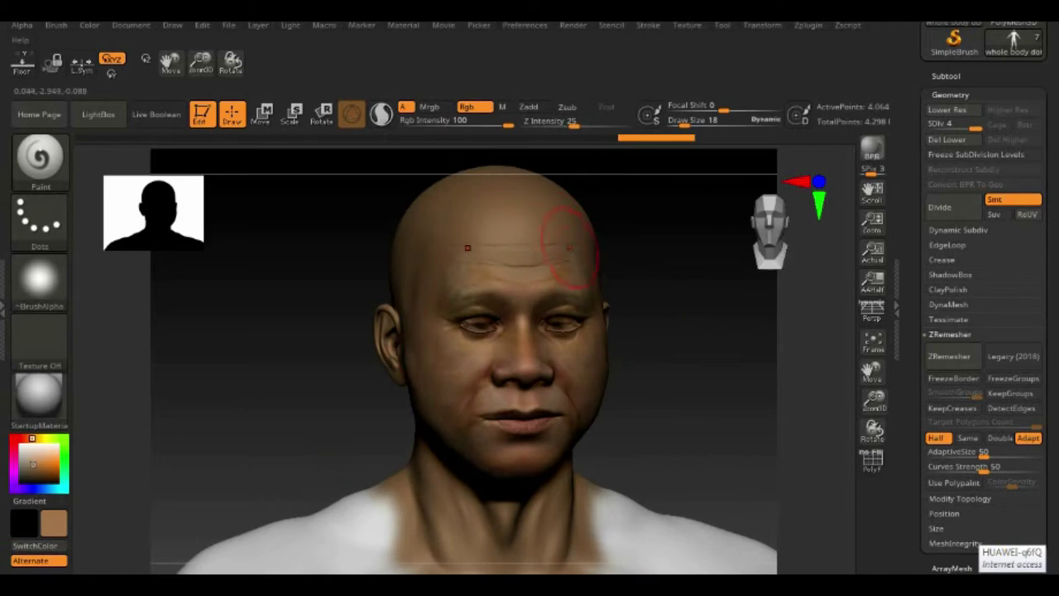
# Paint the chest, shoulders, arms and torso brown, then show the hair again
pyautogui.moveTo(722, 358)
pyautogui.mouseDown()
pyautogui.moveTo(849, 371)
pyautogui.moveTo(658, 436)
pyautogui.mouseUp()
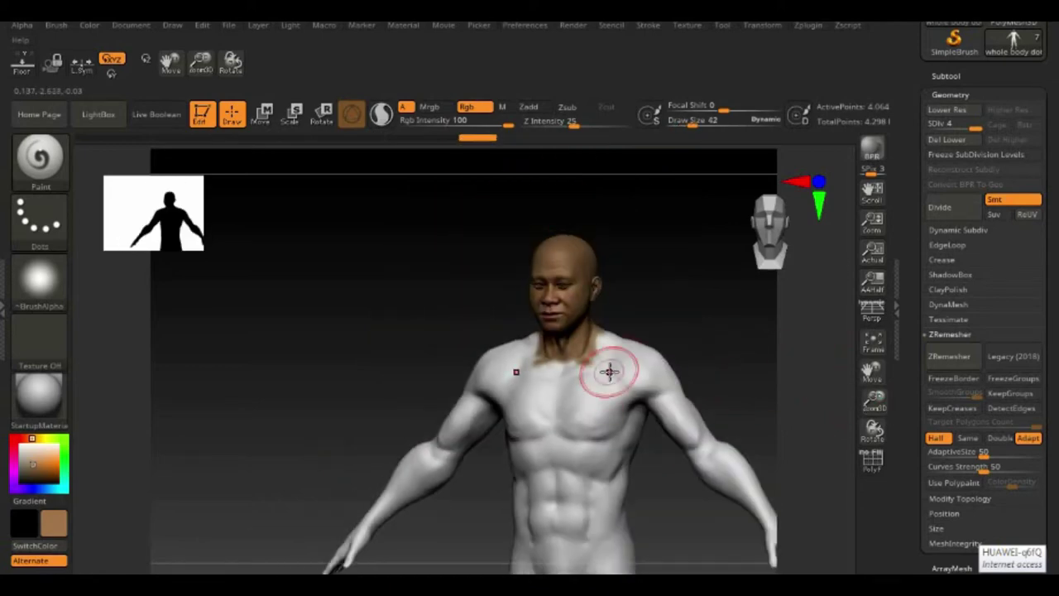
pyautogui.moveTo(609, 372)
pyautogui.mouseDown()
pyautogui.moveTo(638, 371)
pyautogui.moveTo(579, 538)
pyautogui.mouseUp()
pyautogui.moveTo(372, 513); pyautogui.dragTo(753, 521)
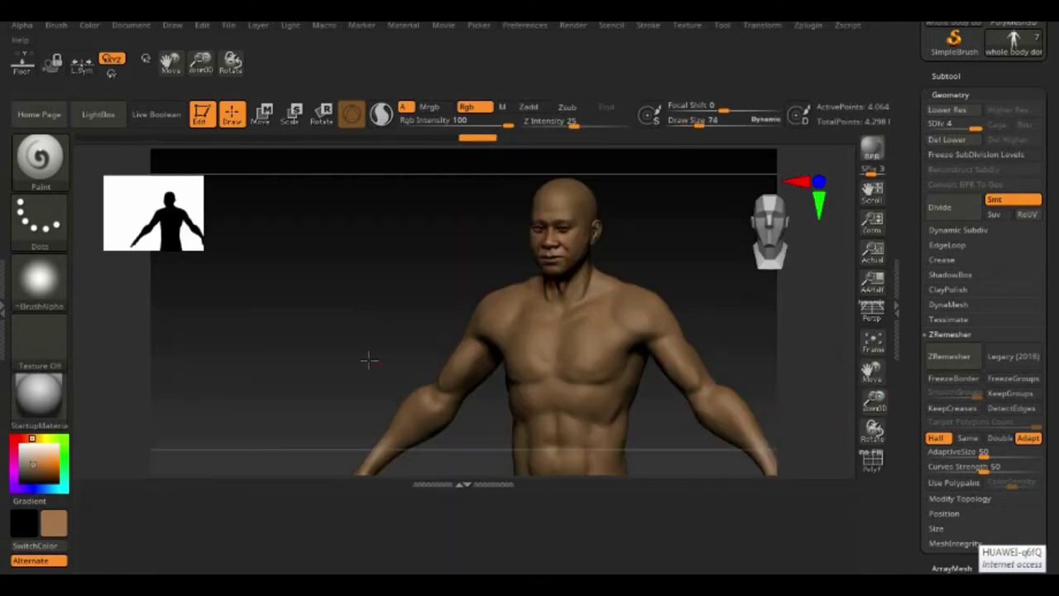
pyautogui.keyDown('alt'); pyautogui.moveTo(369, 359); pyautogui.dragTo(752, 353); pyautogui.keyUp('alt')
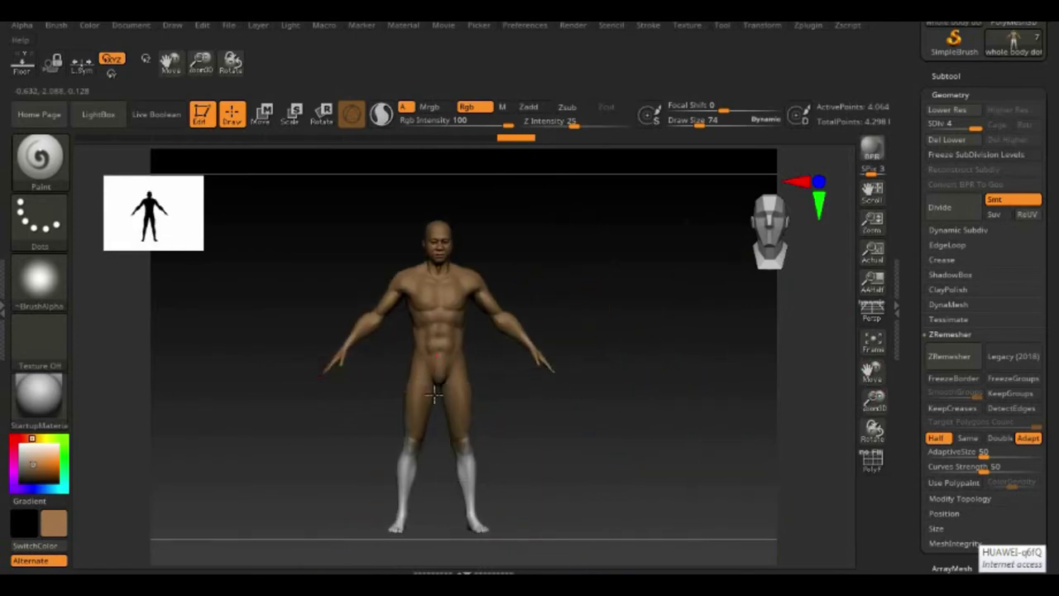
pyautogui.moveTo(431, 358); pyautogui.dragTo(406, 299, button='right')
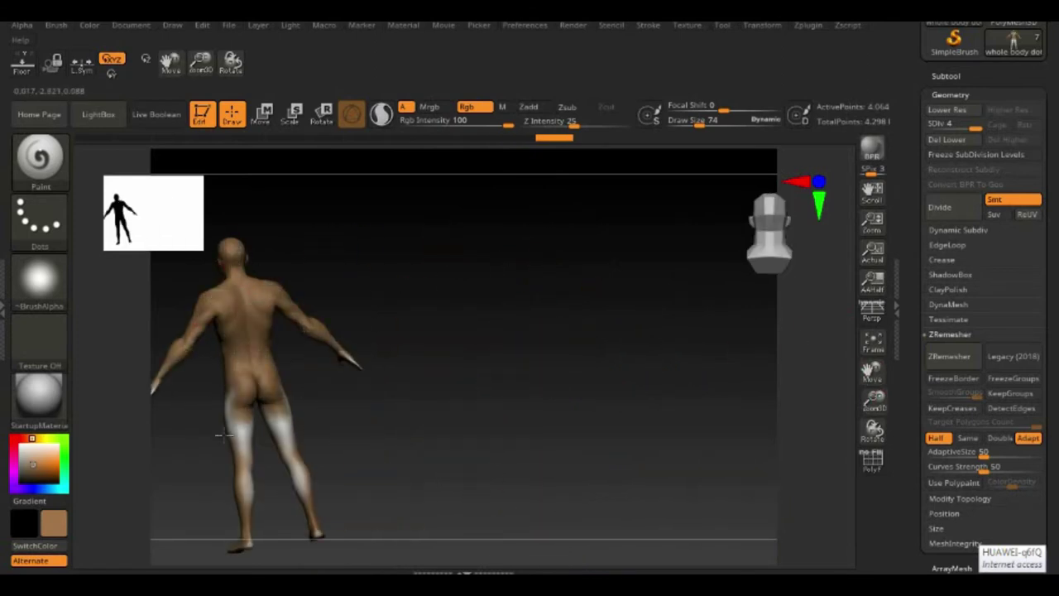
pyautogui.moveTo(281, 432); pyautogui.dragTo(581, 381, button='right')
pyautogui.keyDown('alt'); pyautogui.moveTo(581, 380); pyautogui.dragTo(593, 322); pyautogui.keyUp('alt')
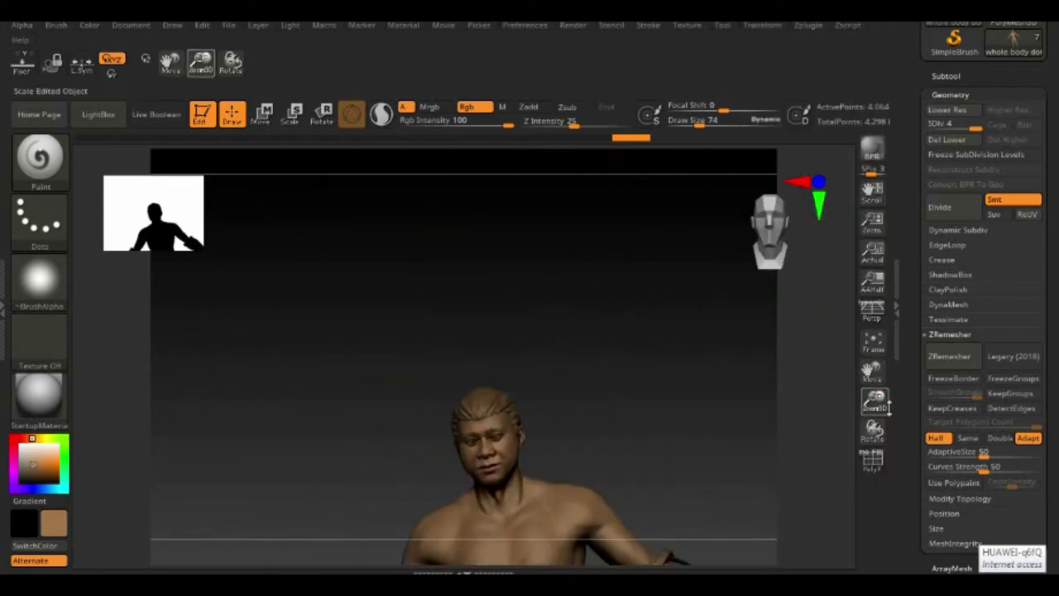
pyautogui.moveTo(871, 373); pyautogui.dragTo(884, 527)
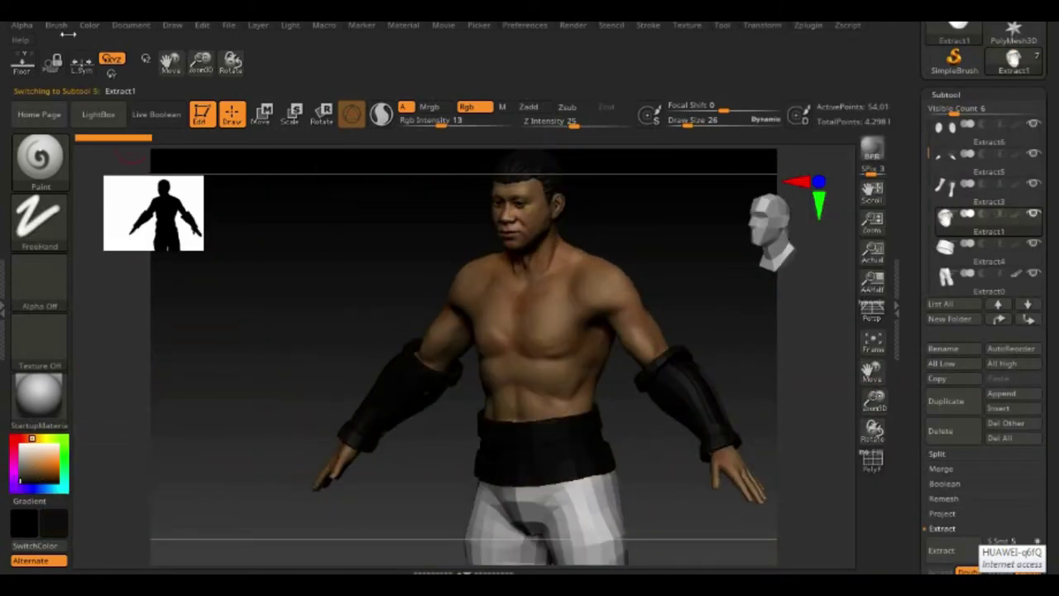
# Choose a dark brown-black colour for the hair and frame the head
pyautogui.click(20, 469)
pyautogui.click(19, 480)
pyautogui.click(56, 25)
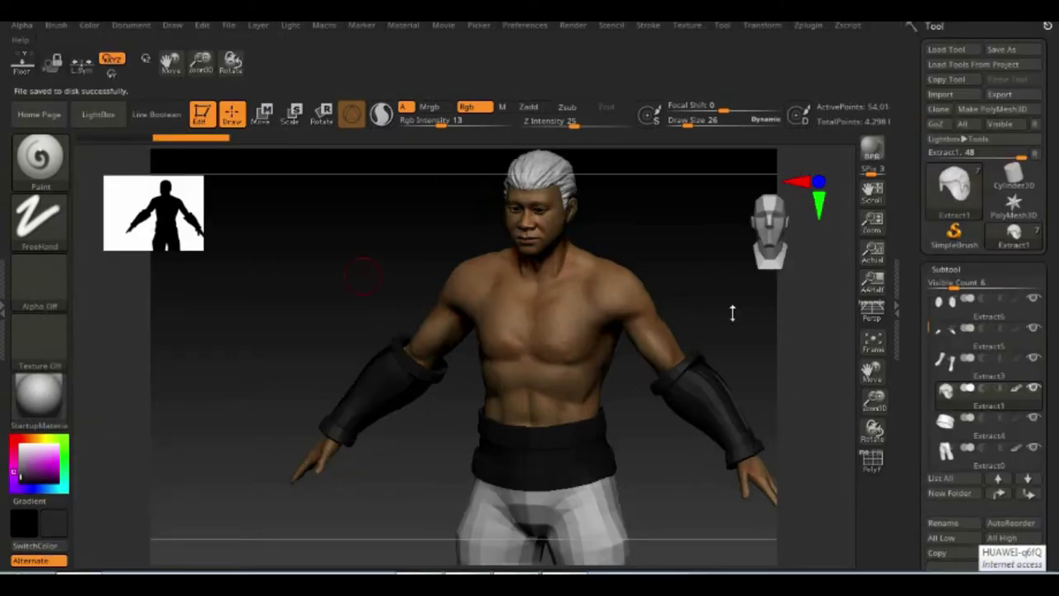
pyautogui.press('f')
pyautogui.keyDown('ctrl'); pyautogui.moveTo(732, 313); pyautogui.dragTo(631, 323, button='right'); pyautogui.keyUp('ctrl')
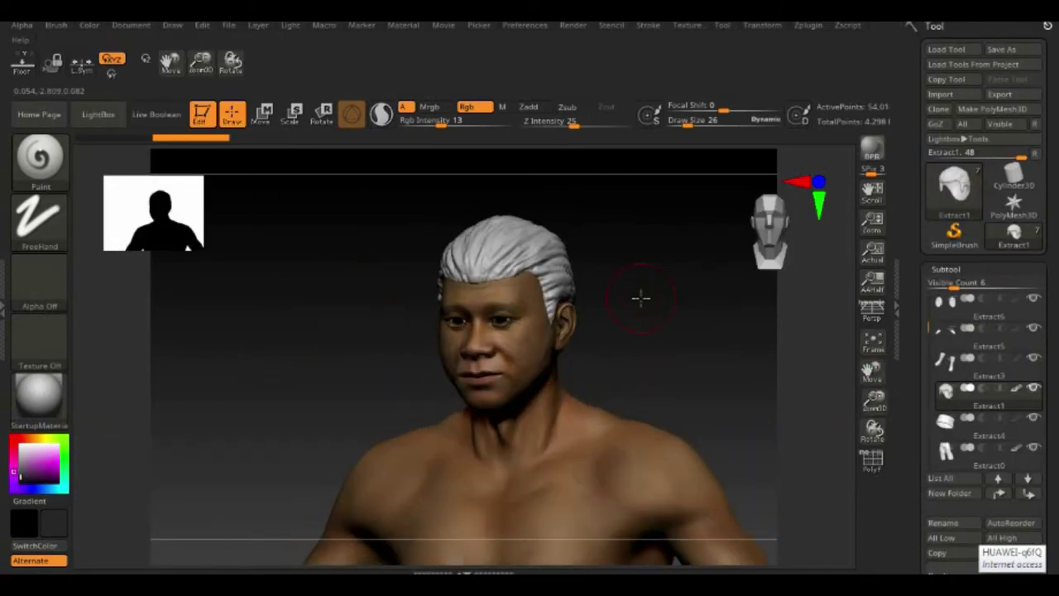
# Review the darkened hair from several angles and save the character ZTool
pyautogui.moveTo(468, 232)
pyautogui.mouseDown(button='right')
pyautogui.moveTo(615, 212)
pyautogui.moveTo(656, 338)
pyautogui.moveTo(59, 432)
pyautogui.mouseUp(button='right')
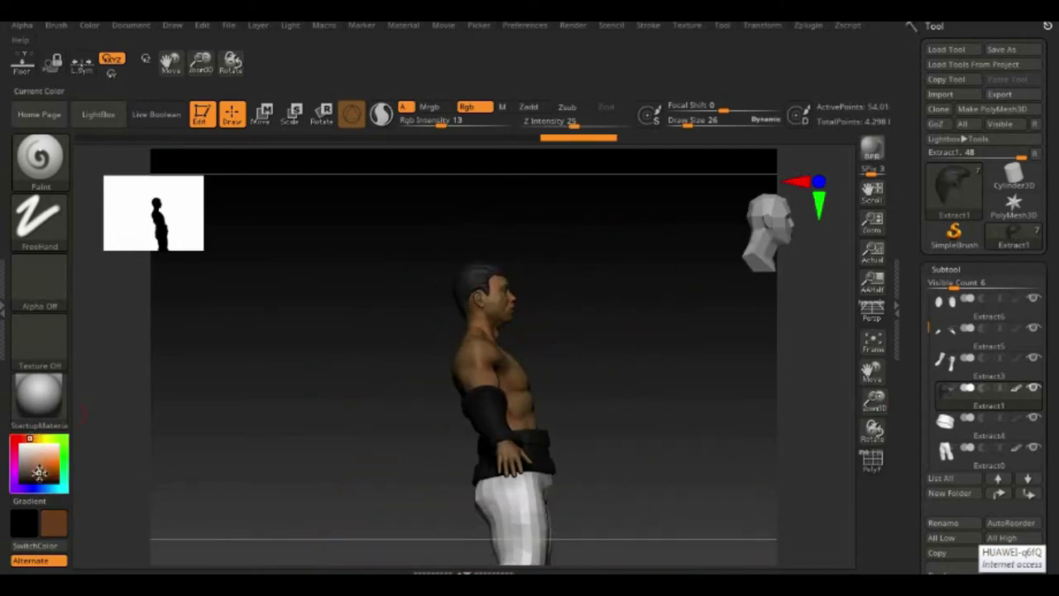
pyautogui.keyDown('ctrl'); pyautogui.moveTo(350, 372); pyautogui.dragTo(636, 279, button='right'); pyautogui.keyUp('ctrl')
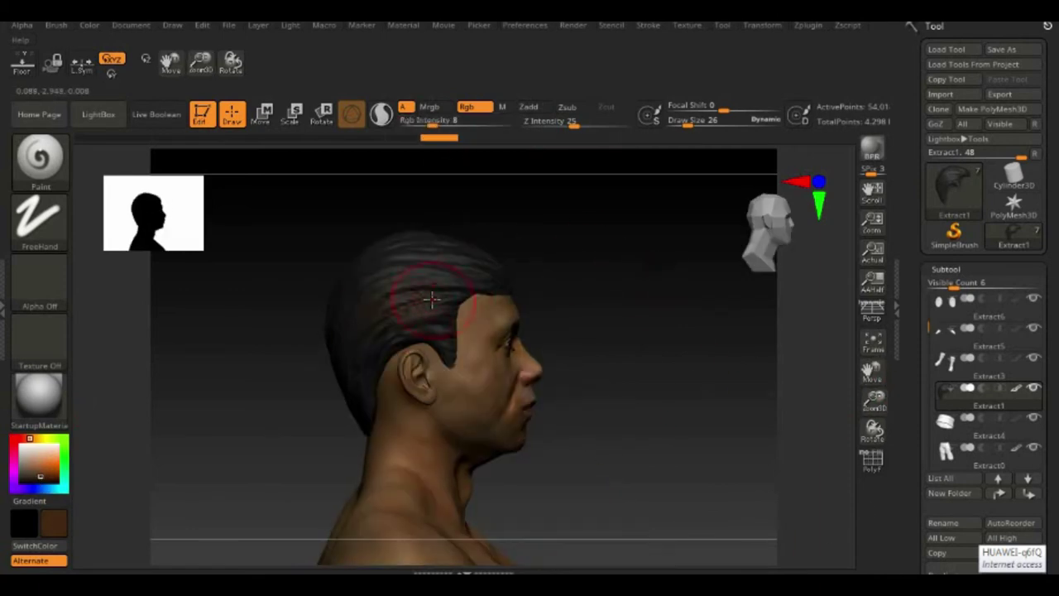
pyautogui.moveTo(346, 306); pyautogui.dragTo(452, 230, button='right')
pyautogui.moveTo(531, 381); pyautogui.dragTo(486, 214, button='right')
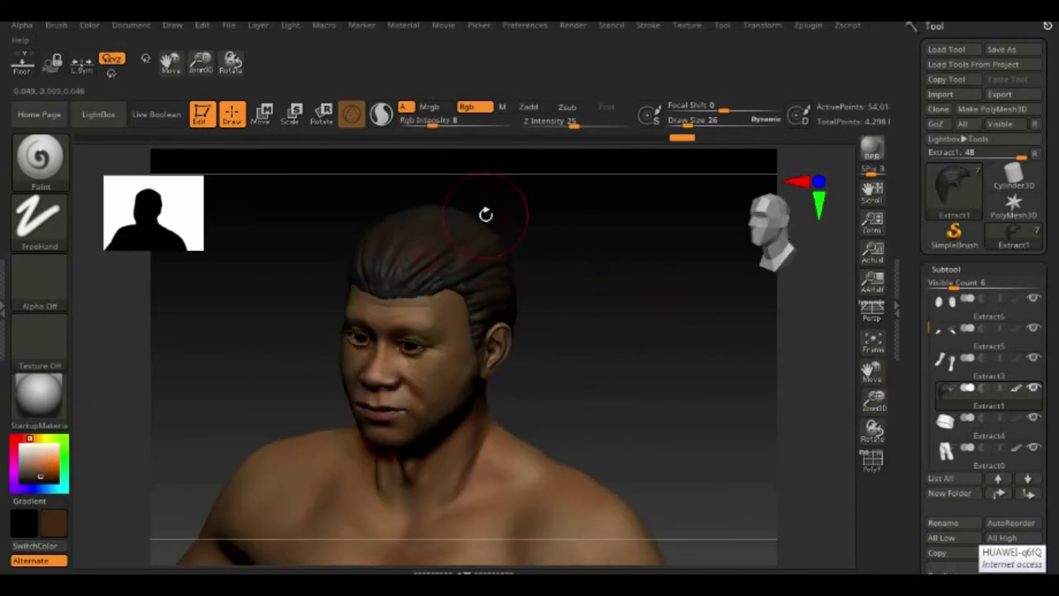
pyautogui.moveTo(584, 270)
pyautogui.mouseDown(button='right')
pyautogui.moveTo(659, 298)
pyautogui.moveTo(713, 242)
pyautogui.mouseUp(button='right')
pyautogui.hotkey('ctrl', 's')
pyautogui.press('Return')
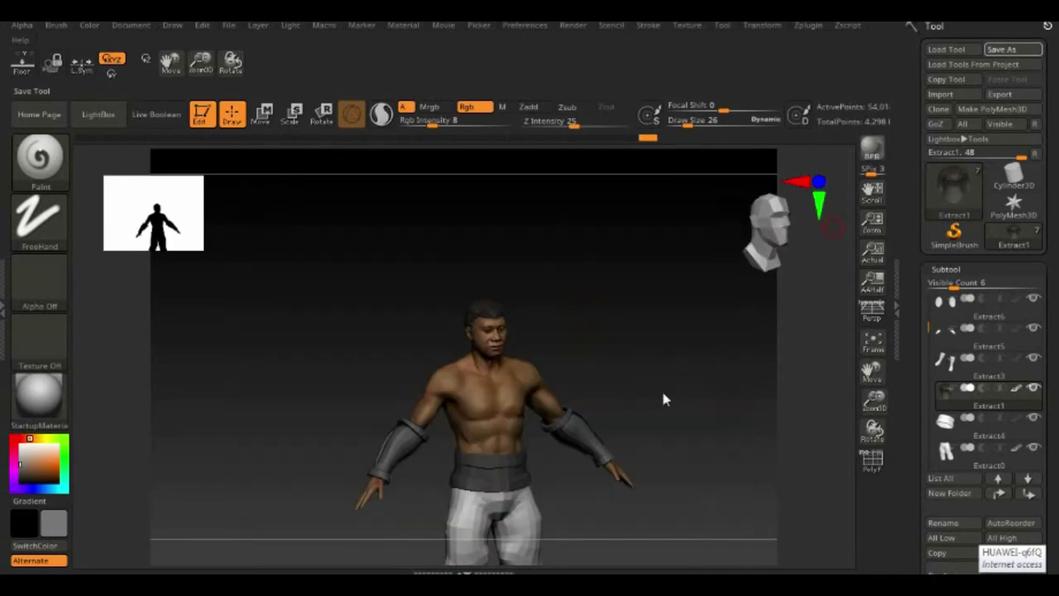
# Select and frame the Extract0 pants subtool and switch to the ClayBuildup brush
pyautogui.click(947, 451)
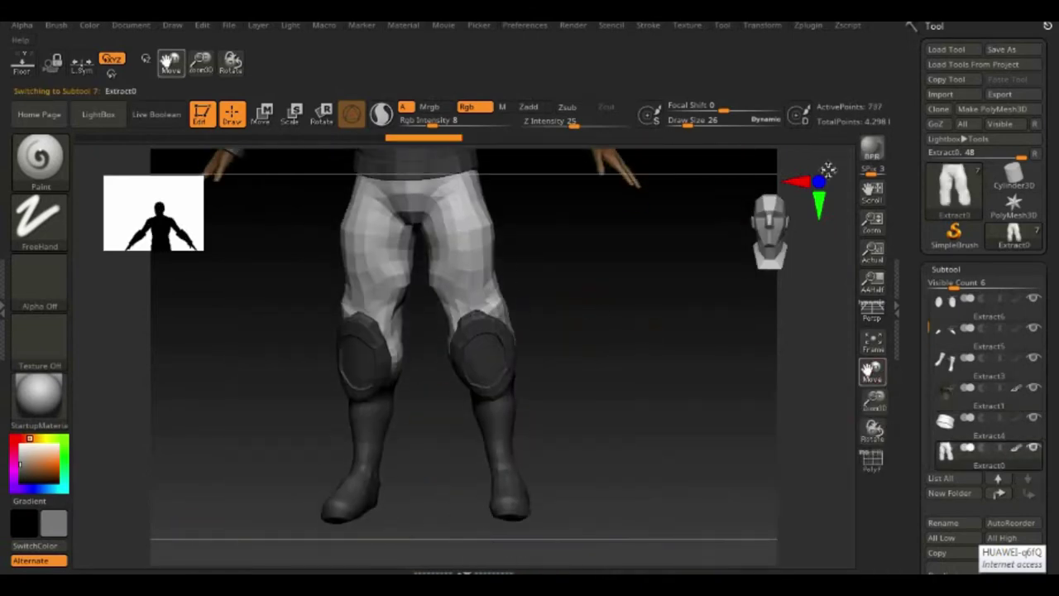
pyautogui.press('f')
pyautogui.click(950, 288)
pyautogui.press('b')
pyautogui.press('c')
pyautogui.press('b')
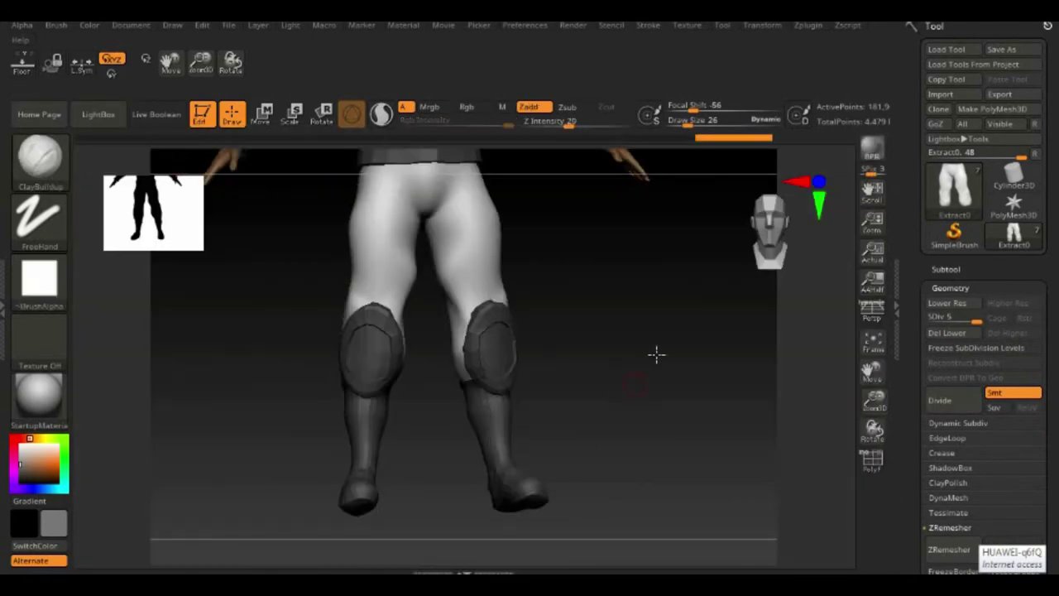
# Sculpt fold lines on the pants thighs and smooth the crotch area
pyautogui.keyDown('alt'); pyautogui.moveTo(654, 355); pyautogui.dragTo(725, 397, button='right'); pyautogui.keyUp('alt')
pyautogui.moveTo(530, 364); pyautogui.dragTo(527, 394)
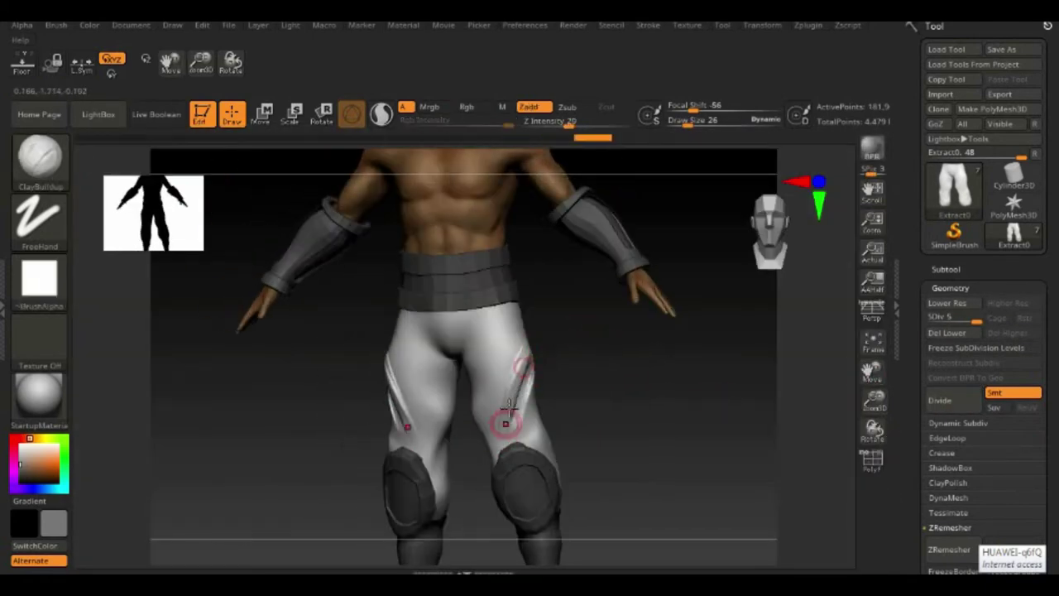
pyautogui.moveTo(509, 406); pyautogui.dragTo(481, 396, button='right')
pyautogui.keyDown('shift'); pyautogui.moveTo(458, 362); pyautogui.dragTo(397, 382); pyautogui.keyUp('shift')
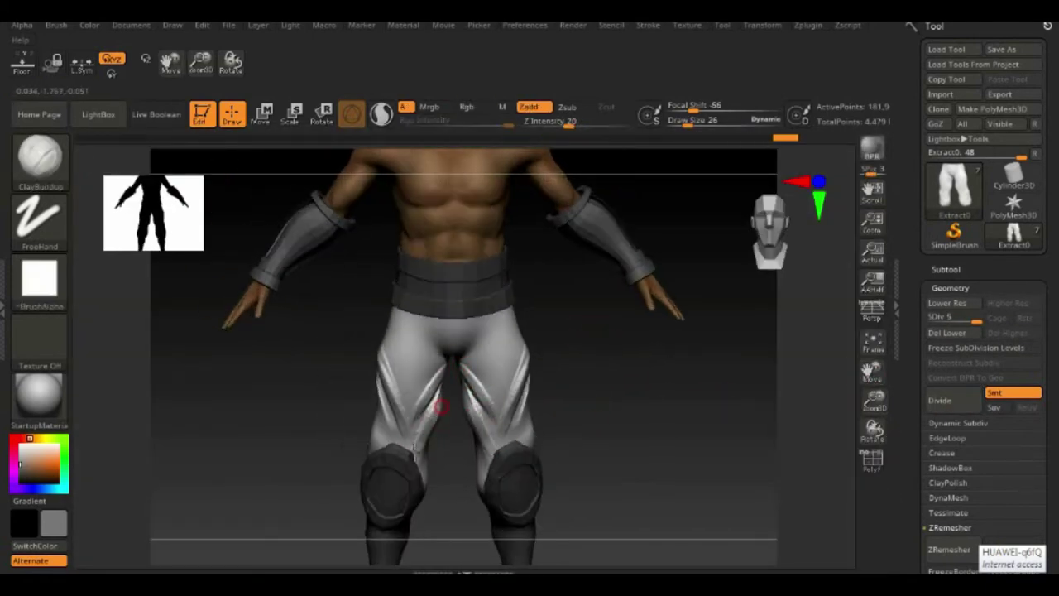
# At SDiv 4, carve deep crease strokes along the inner thighs
pyautogui.hotkey('shift', 'd')
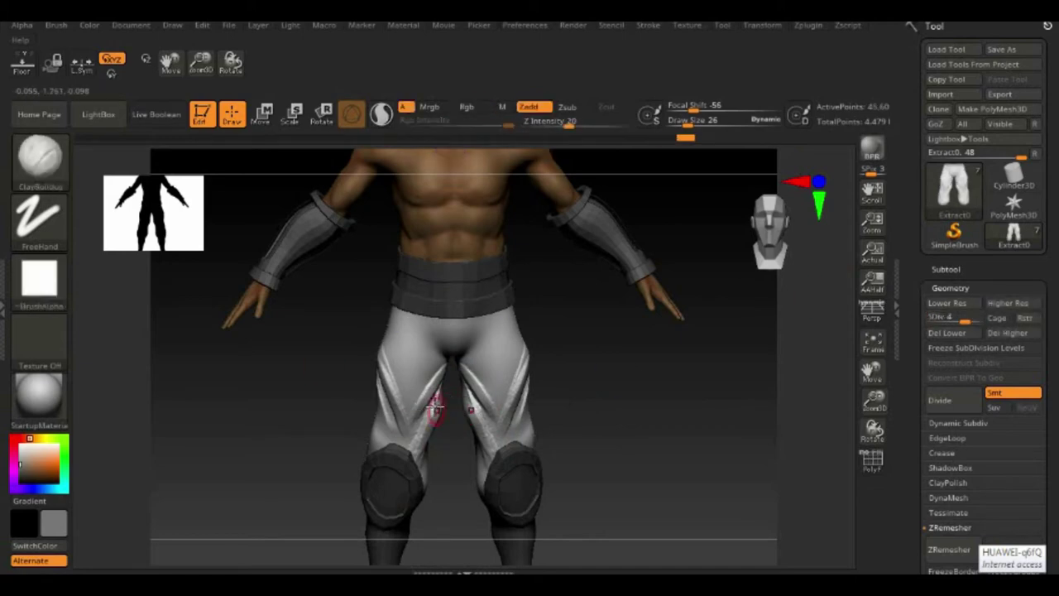
pyautogui.moveTo(420, 410); pyautogui.dragTo(302, 385, button='right')
pyautogui.moveTo(619, 389)
pyautogui.mouseDown()
pyautogui.moveTo(361, 489)
pyautogui.moveTo(331, 426)
pyautogui.mouseUp()
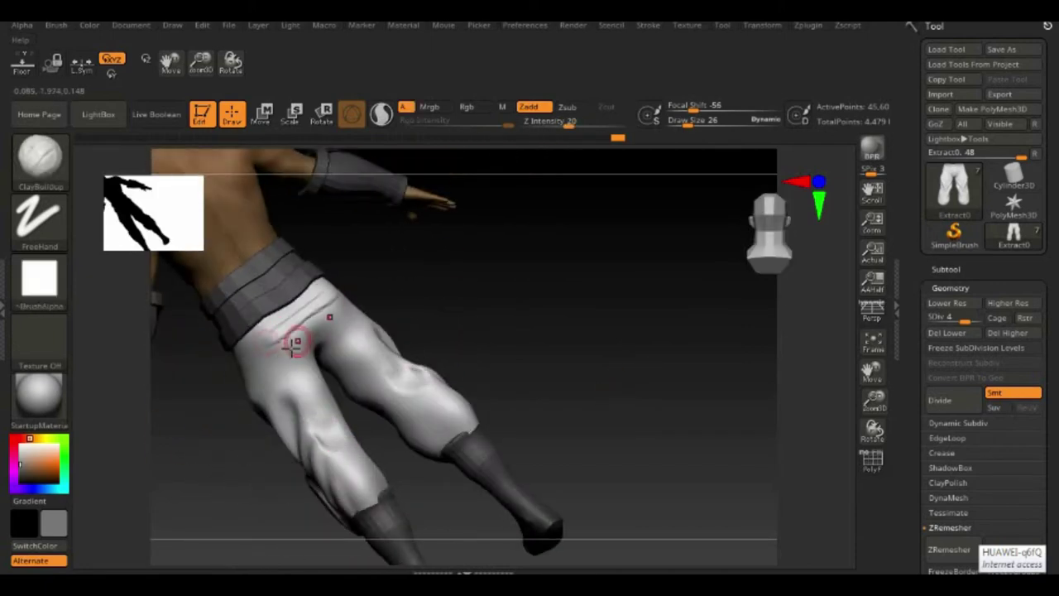
pyautogui.moveTo(295, 343); pyautogui.dragTo(330, 357)
pyautogui.moveTo(621, 348); pyautogui.dragTo(340, 364)
pyautogui.moveTo(337, 416); pyautogui.dragTo(331, 350)
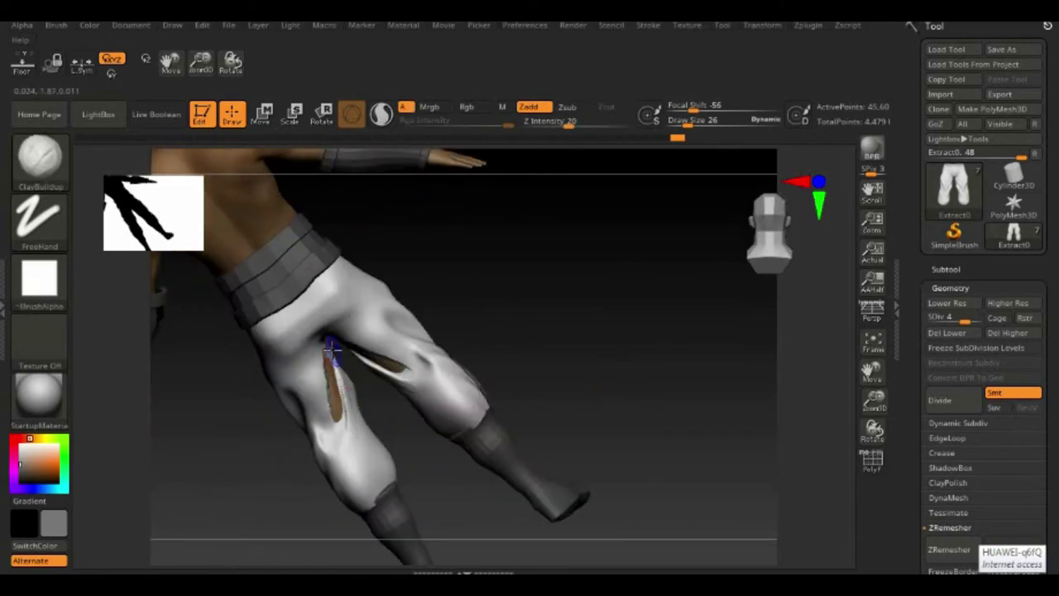
pyautogui.moveTo(595, 397); pyautogui.dragTo(342, 371)
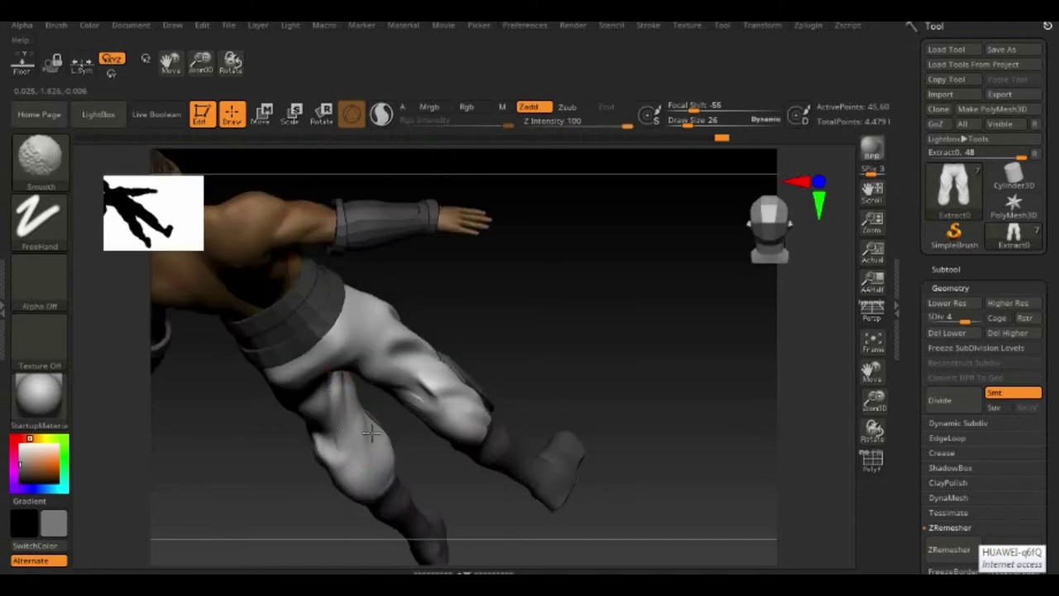
pyautogui.moveTo(595, 389)
pyautogui.mouseDown()
pyautogui.moveTo(353, 497)
pyautogui.moveTo(648, 241)
pyautogui.moveTo(608, 374)
pyautogui.moveTo(331, 335)
pyautogui.moveTo(458, 339)
pyautogui.moveTo(544, 461)
pyautogui.mouseUp()
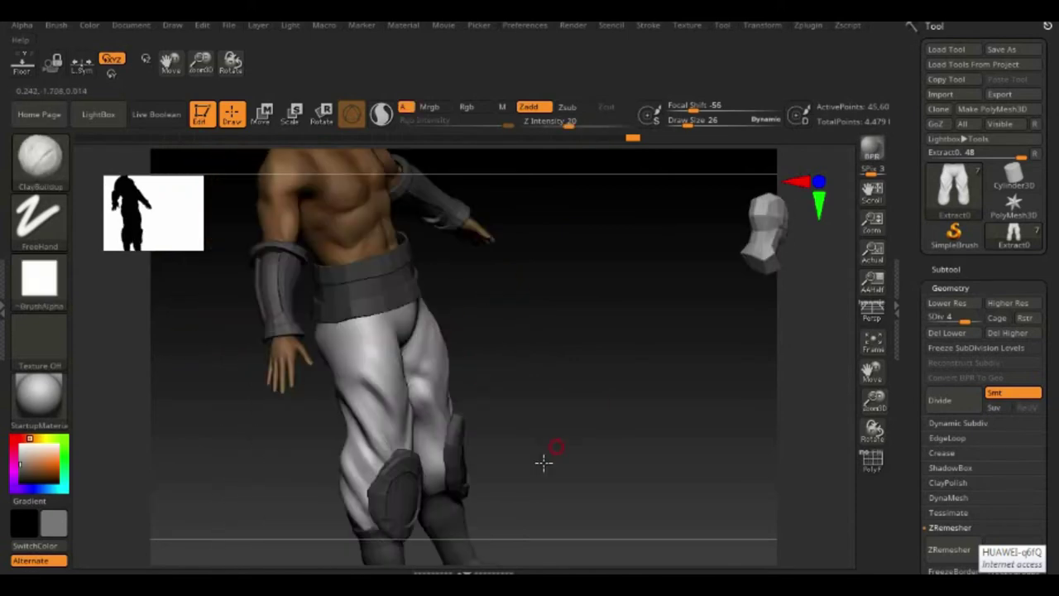
# Pick a new sculpting brush and orbit to a front view of both legs
pyautogui.press('b')
pyautogui.click(255, 362)
pyautogui.moveTo(256, 362)
pyautogui.mouseDown()
pyautogui.moveTo(340, 378)
pyautogui.moveTo(517, 271)
pyautogui.mouseUp()
pyautogui.moveTo(368, 468)
pyautogui.mouseDown()
pyautogui.moveTo(565, 427)
pyautogui.moveTo(621, 390)
pyautogui.moveTo(671, 450)
pyautogui.mouseUp()
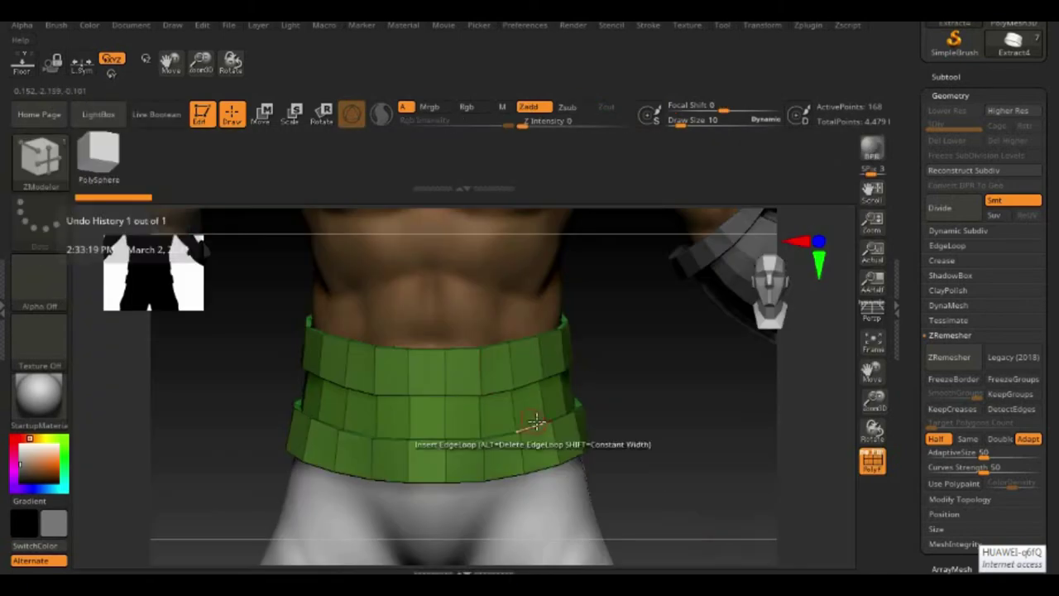
# Set a ZModeler action target and zoom in under the green belt
pyautogui.press('space')
pyautogui.click(397, 359)
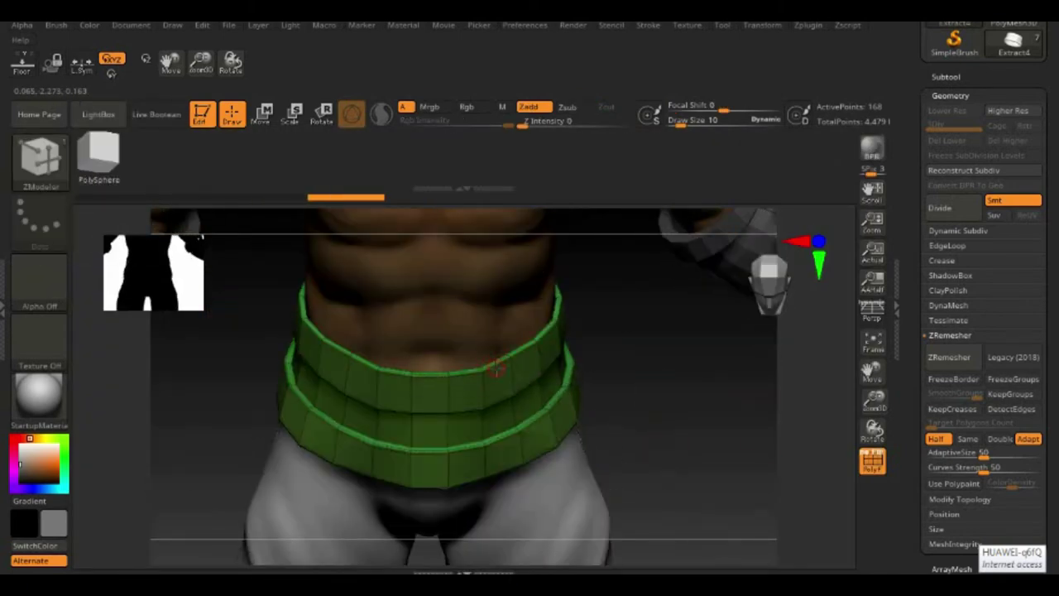
pyautogui.moveTo(873, 402); pyautogui.dragTo(891, 480)
pyautogui.moveTo(679, 367); pyautogui.dragTo(668, 401, button='right')
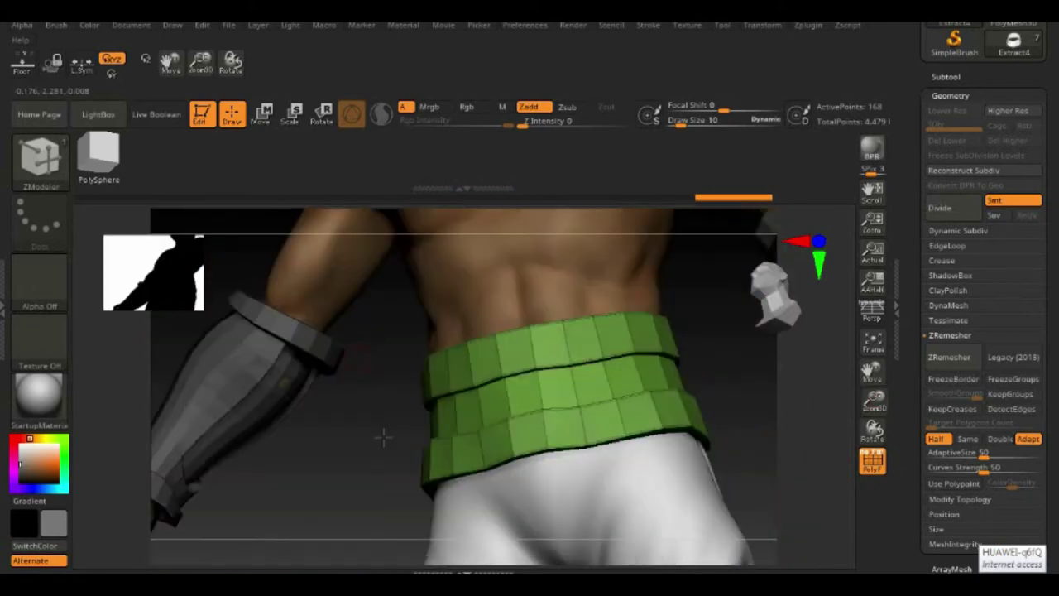
# Preview the belt subdivided twice, then return to SDiv 1 with PolyF on
pyautogui.click(940, 208)
pyautogui.hotkey('shift', 'f')
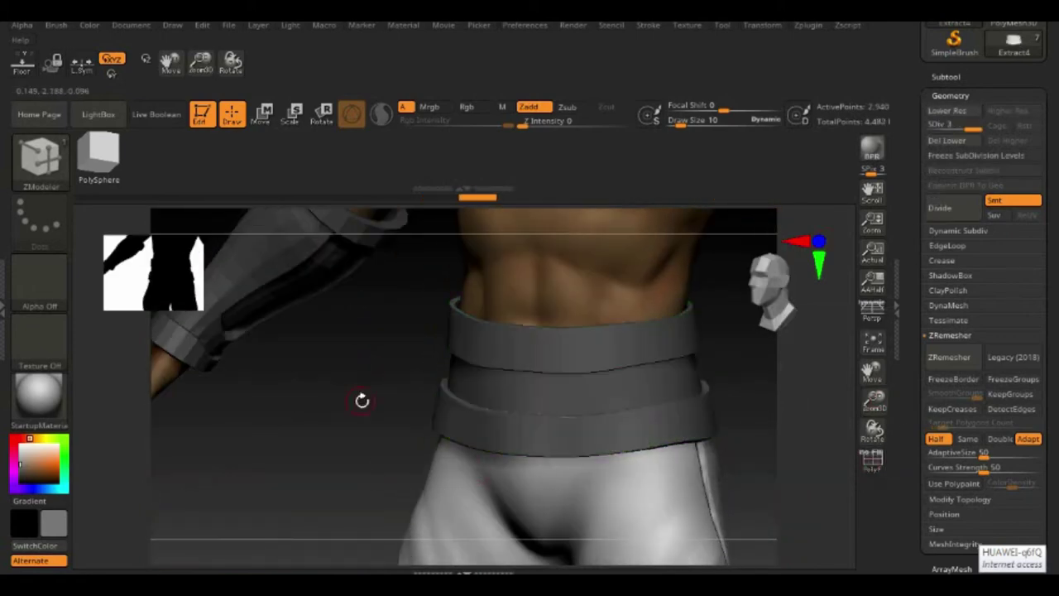
pyautogui.hotkey('ctrl', 'd')
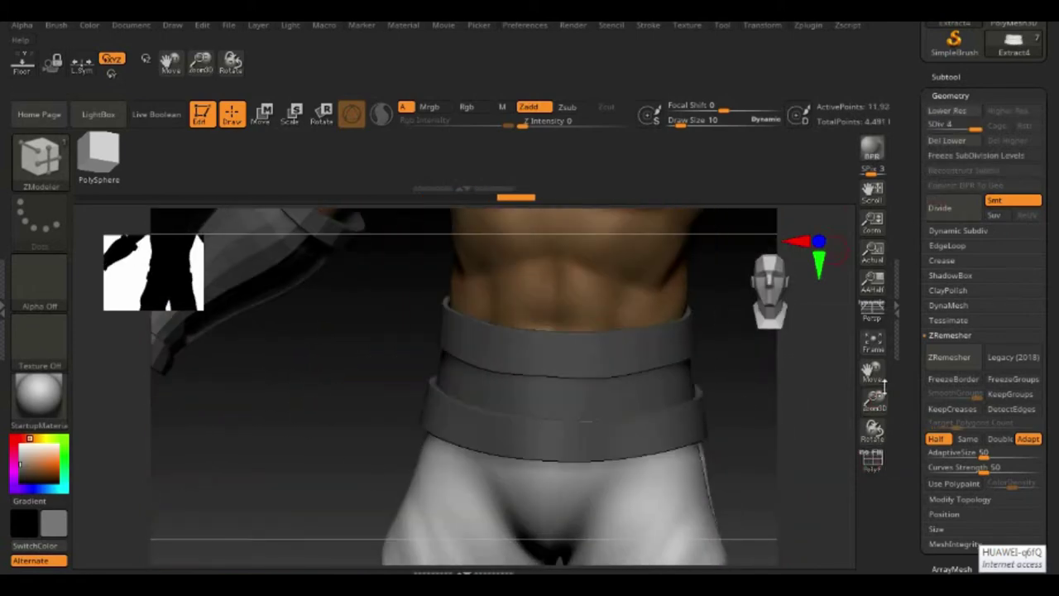
pyautogui.hotkey('shift', 'd')
pyautogui.hotkey('shift', 'd')
pyautogui.hotkey('shift', 'd')
pyautogui.hotkey('shift', 'f')
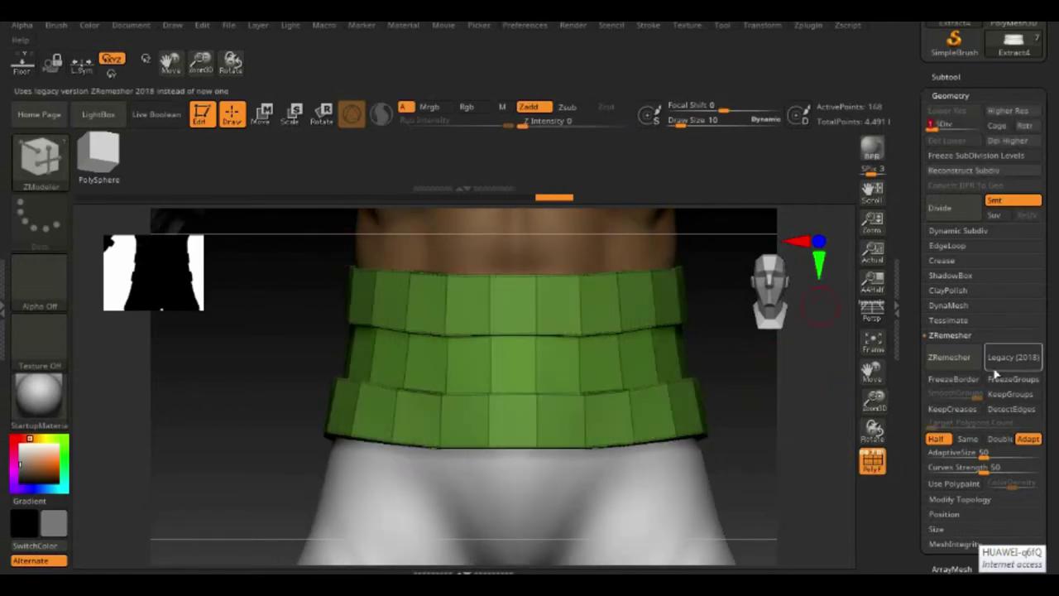
# Isolate the belt, mask it and give its top band its own polygroup
pyautogui.press('p')
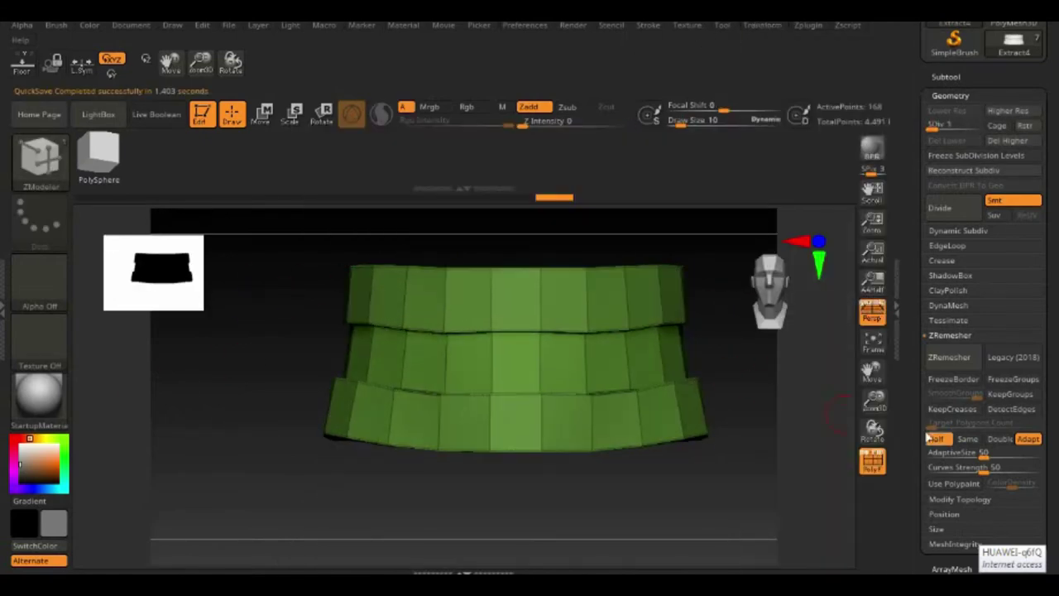
pyautogui.keyDown('ctrl'); pyautogui.moveTo(397, 276); pyautogui.dragTo(699, 354); pyautogui.keyUp('ctrl')
pyautogui.press('b')
pyautogui.press('z')
pyautogui.press('m')
pyautogui.press('w')
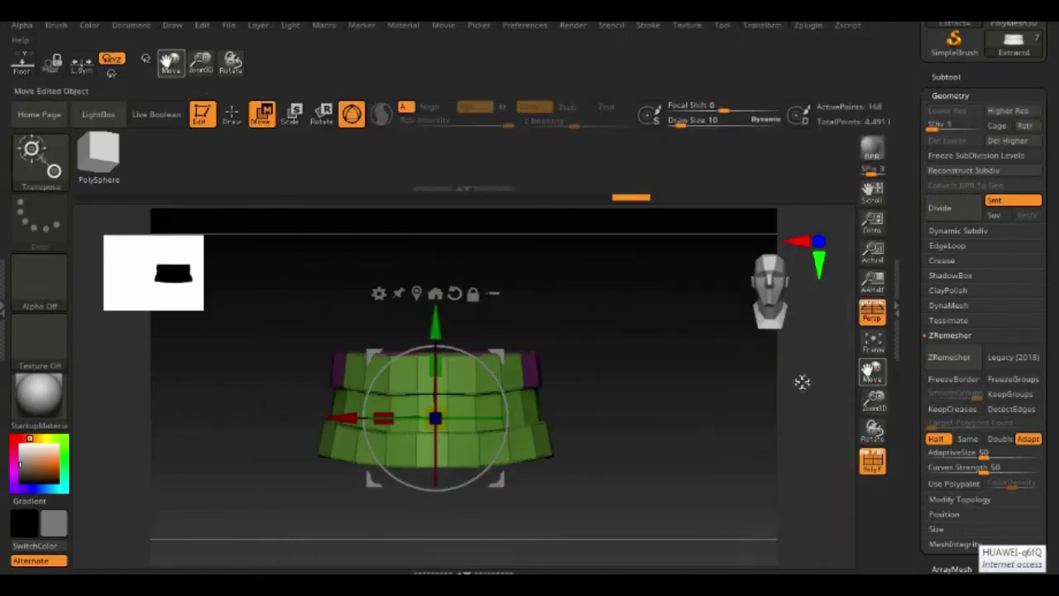
pyautogui.press('q')
pyautogui.click(430, 368)
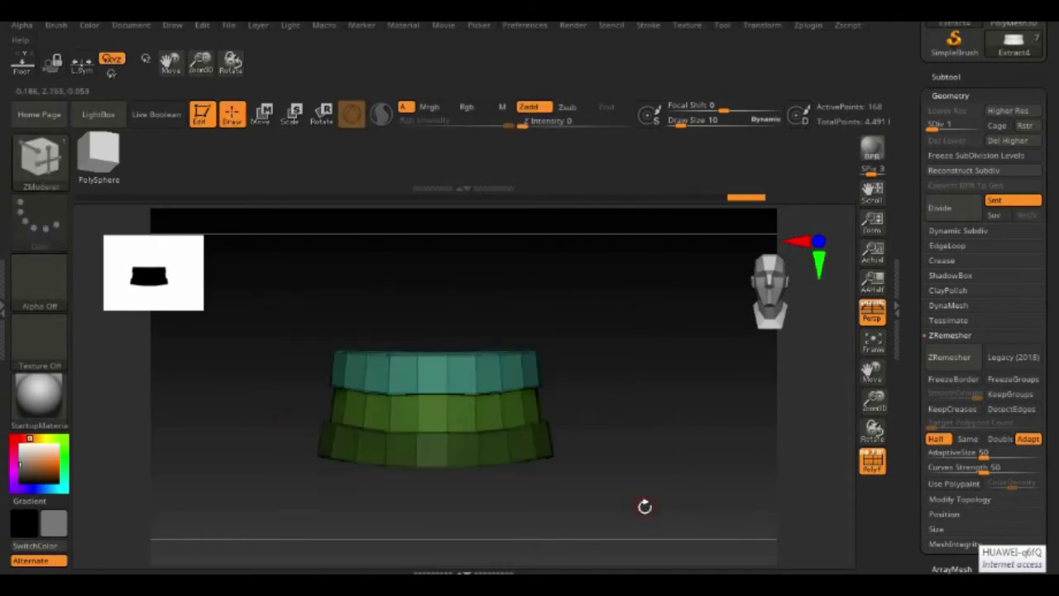
# Orbit around to the armored forearm bracer and a side view of the character
pyautogui.moveTo(642, 506); pyautogui.dragTo(565, 403)
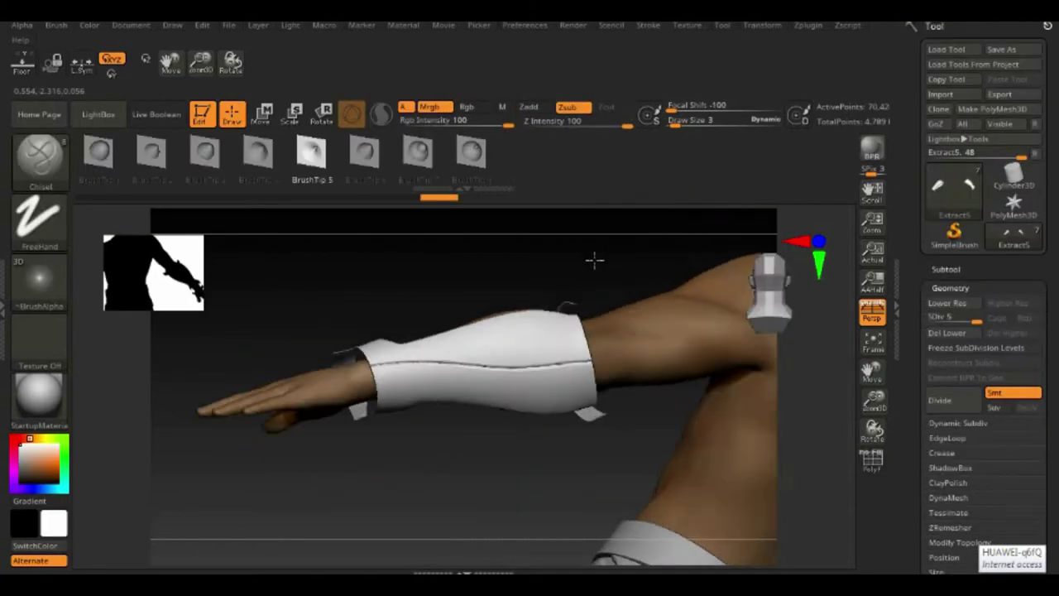
pyautogui.moveTo(596, 260)
pyautogui.mouseDown()
pyautogui.moveTo(529, 430)
pyautogui.moveTo(527, 317)
pyautogui.mouseUp()
pyautogui.moveTo(446, 319)
pyautogui.mouseDown()
pyautogui.moveTo(609, 534)
pyautogui.moveTo(643, 425)
pyautogui.moveTo(540, 467)
pyautogui.moveTo(650, 258)
pyautogui.mouseUp()
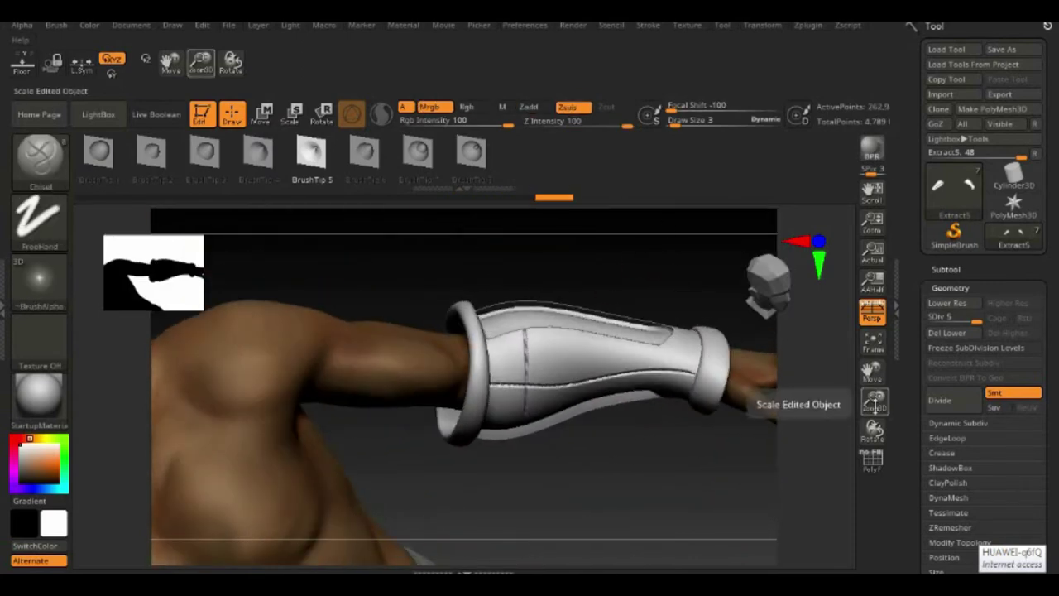
pyautogui.moveTo(643, 444)
pyautogui.mouseDown()
pyautogui.moveTo(557, 297)
pyautogui.moveTo(846, 422)
pyautogui.moveTo(509, 290)
pyautogui.mouseUp()
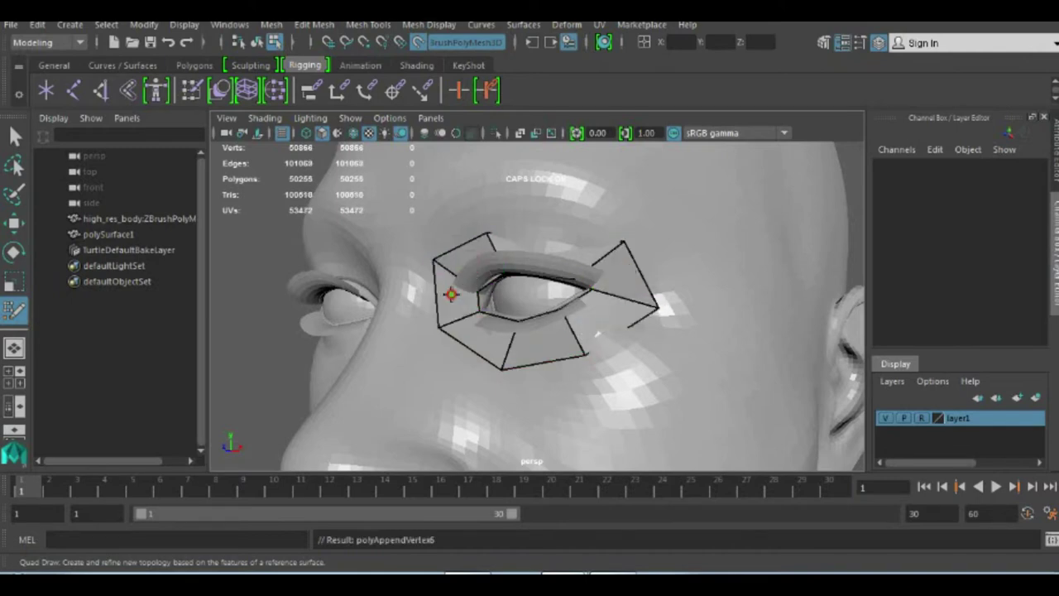
# Add a new quad loop around the eye, then move the view to the lips
pyautogui.click(508, 354)
pyautogui.scroll(-5, 529, 331)
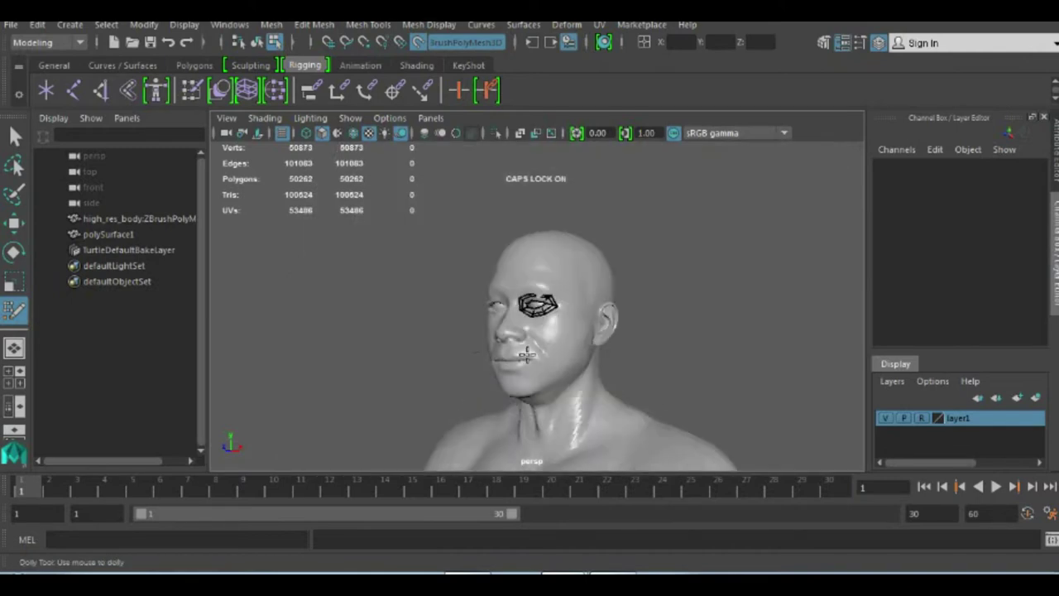
pyautogui.keyDown('alt'); pyautogui.moveTo(728, 398); pyautogui.dragTo(795, 404); pyautogui.keyUp('alt')
pyautogui.scroll(5, 542, 322)
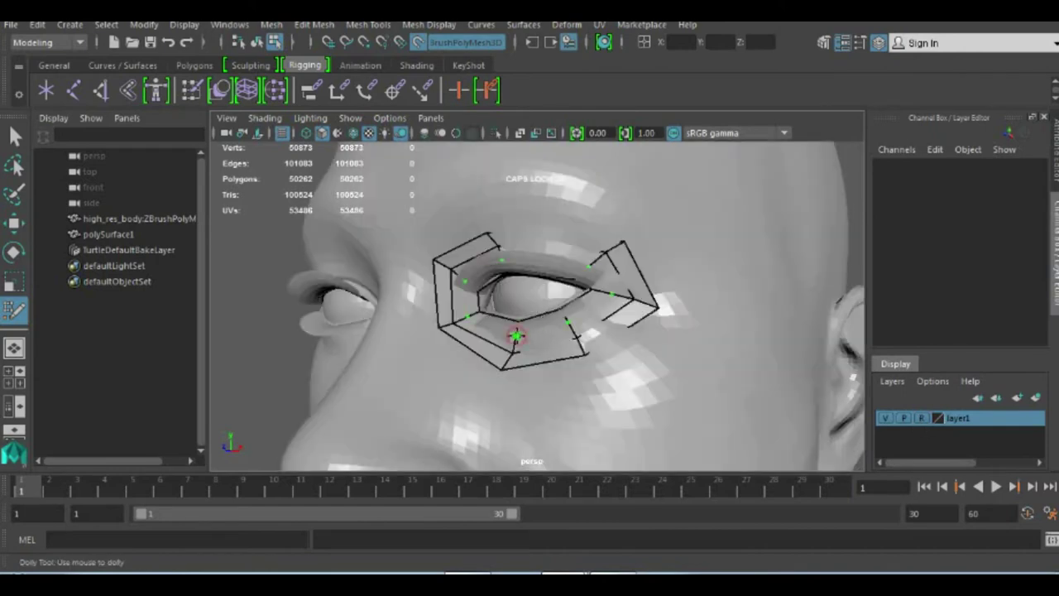
pyautogui.scroll(-5, 450, 396)
pyautogui.scroll(4, 712, 361)
pyautogui.scroll(4, 711, 331)
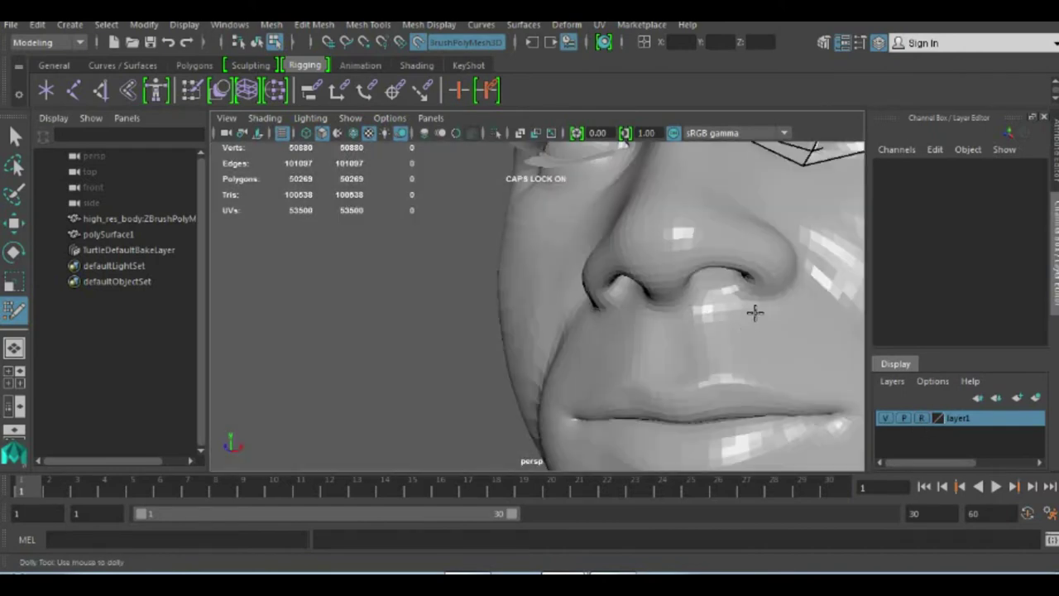
pyautogui.keyDown('alt'); pyautogui.moveTo(756, 309); pyautogui.dragTo(612, 372, button='middle'); pyautogui.keyUp('alt')
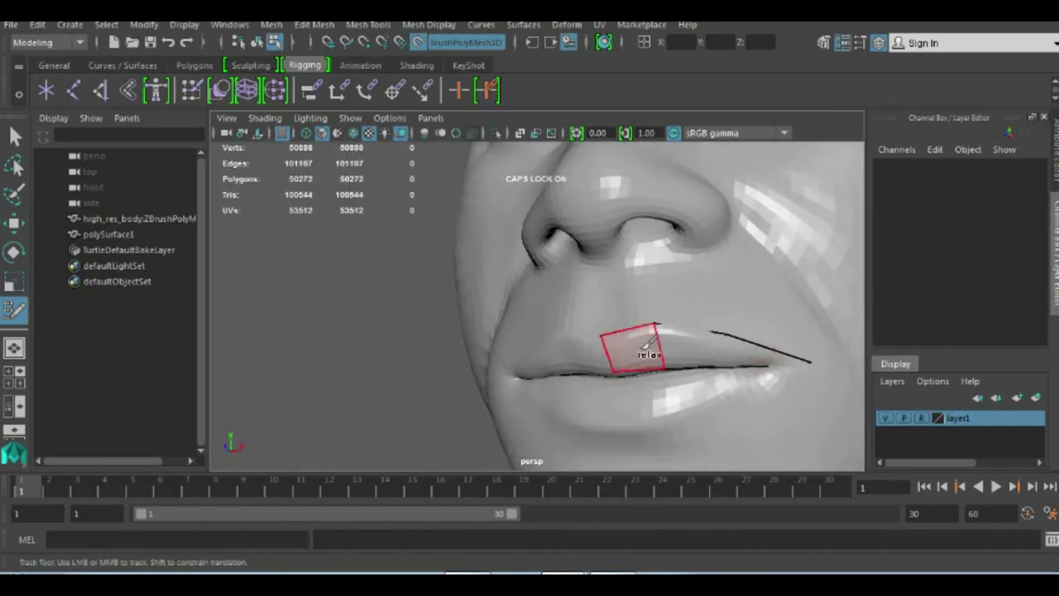
# Relax the lip quads and extend a quad strip from the lip corner toward the cheek
pyautogui.keyDown('shift'); pyautogui.moveTo(647, 346); pyautogui.dragTo(687, 364); pyautogui.keyUp('shift')
pyautogui.click(923, 420)
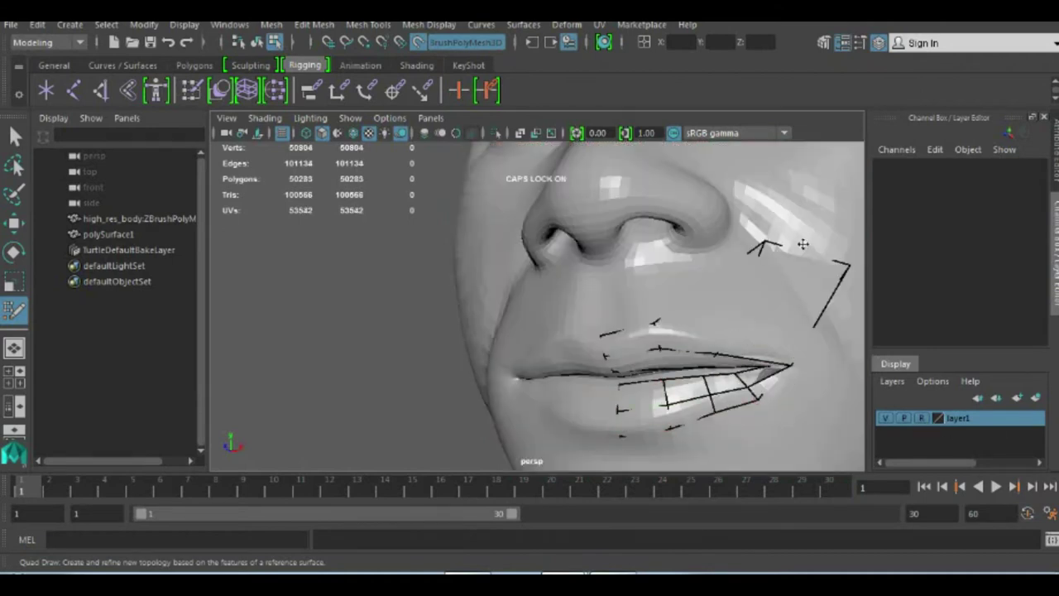
pyautogui.hotkey('ctrl', 'z')
pyautogui.moveTo(796, 281); pyautogui.dragTo(823, 203)
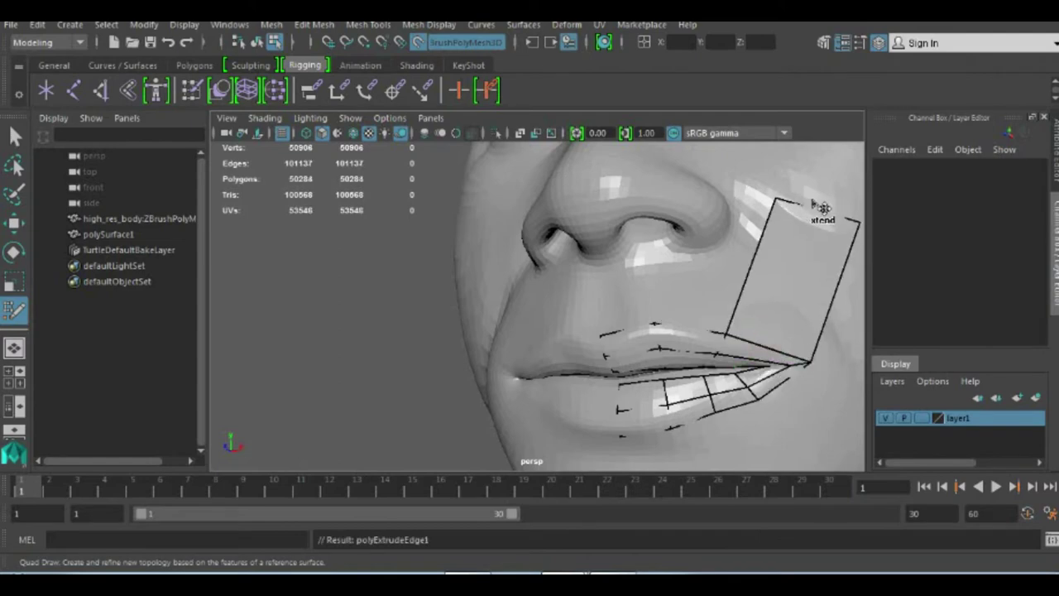
pyautogui.keyDown('alt'); pyautogui.moveTo(741, 361); pyautogui.dragTo(583, 354, button='right'); pyautogui.keyUp('alt')
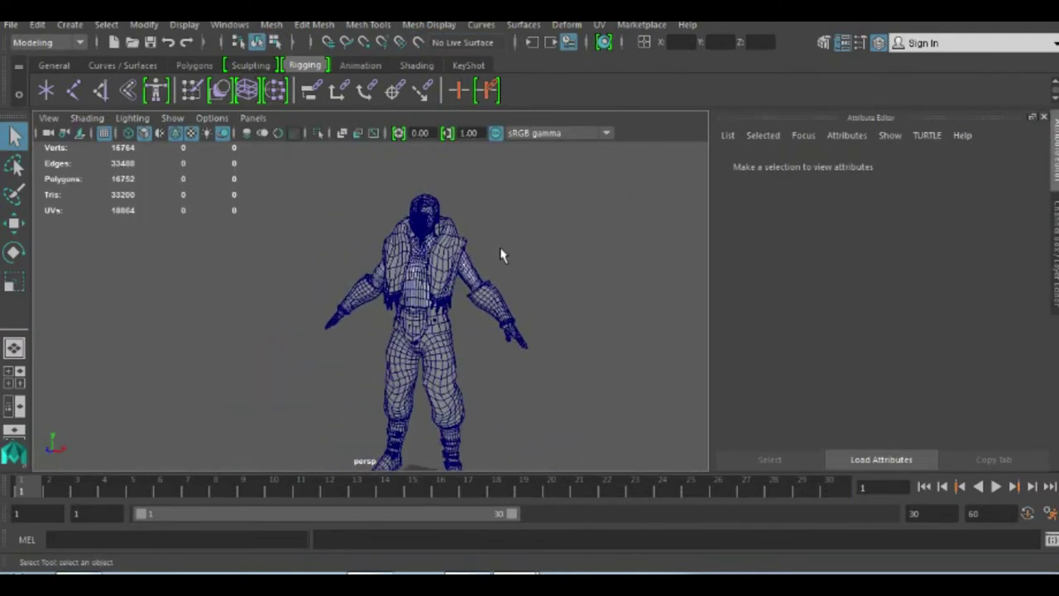
# Marquee-select the whole retopologized character model
pyautogui.click(441, 261)
pyautogui.keyDown('alt'); pyautogui.moveTo(612, 237); pyautogui.dragTo(567, 243); pyautogui.keyUp('alt')
pyautogui.click(567, 244)
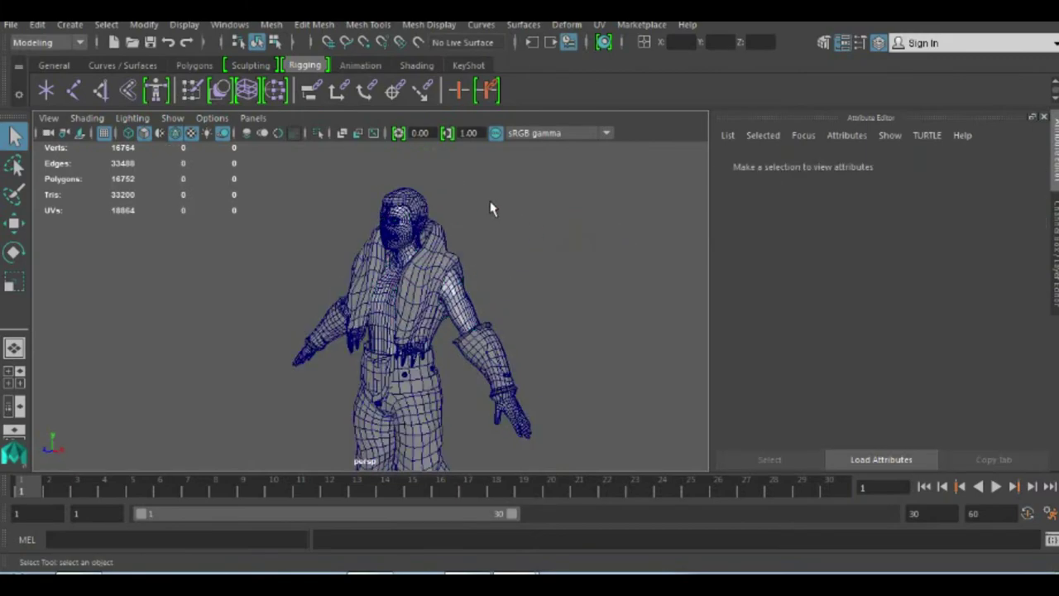
pyautogui.keyDown('alt'); pyautogui.moveTo(492, 208); pyautogui.dragTo(360, 262, button='right'); pyautogui.keyUp('alt')
pyautogui.keyDown('alt'); pyautogui.moveTo(359, 260); pyautogui.dragTo(428, 227); pyautogui.keyUp('alt')
pyautogui.keyDown('alt'); pyautogui.moveTo(427, 227); pyautogui.dragTo(532, 165, button='right'); pyautogui.keyUp('alt')
pyautogui.keyDown('alt'); pyautogui.moveTo(532, 165); pyautogui.dragTo(610, 241); pyautogui.keyUp('alt')
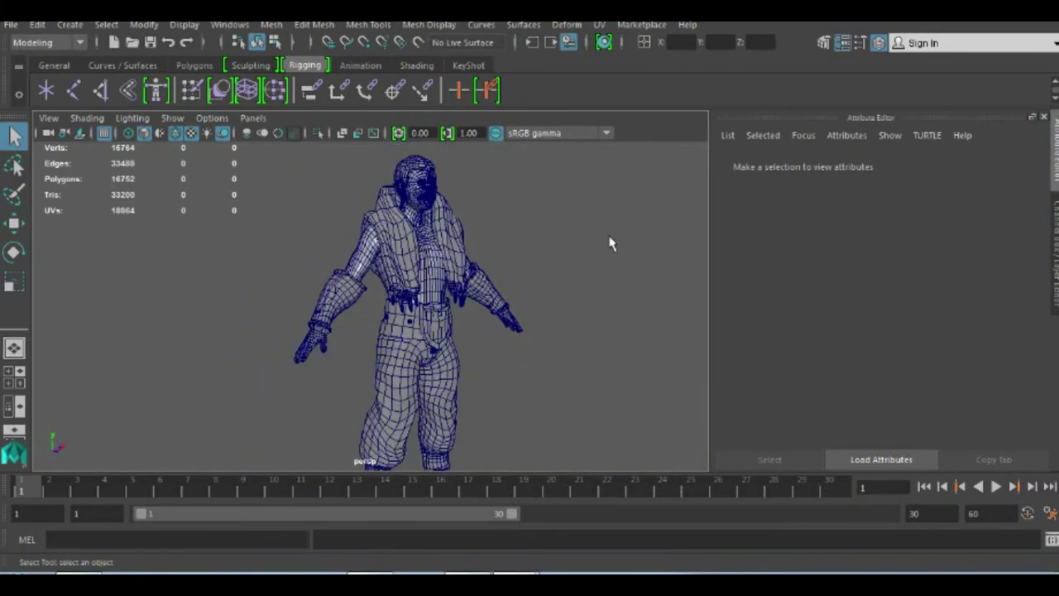
pyautogui.keyDown('alt'); pyautogui.moveTo(610, 241); pyautogui.dragTo(584, 241, button='right'); pyautogui.keyUp('alt')
pyautogui.moveTo(543, 202); pyautogui.dragTo(178, 470)
# Export the selection as an OBJ file named 'whole body'
pyautogui.click(11, 24)
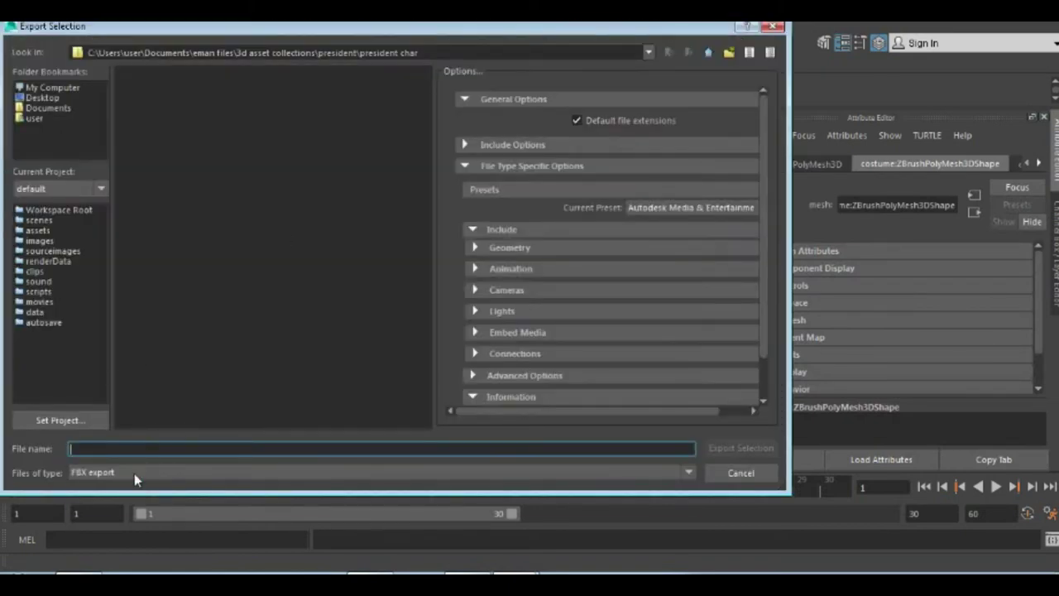
pyautogui.click(134, 473)
pyautogui.click(141, 453)
pyautogui.write('whole body')
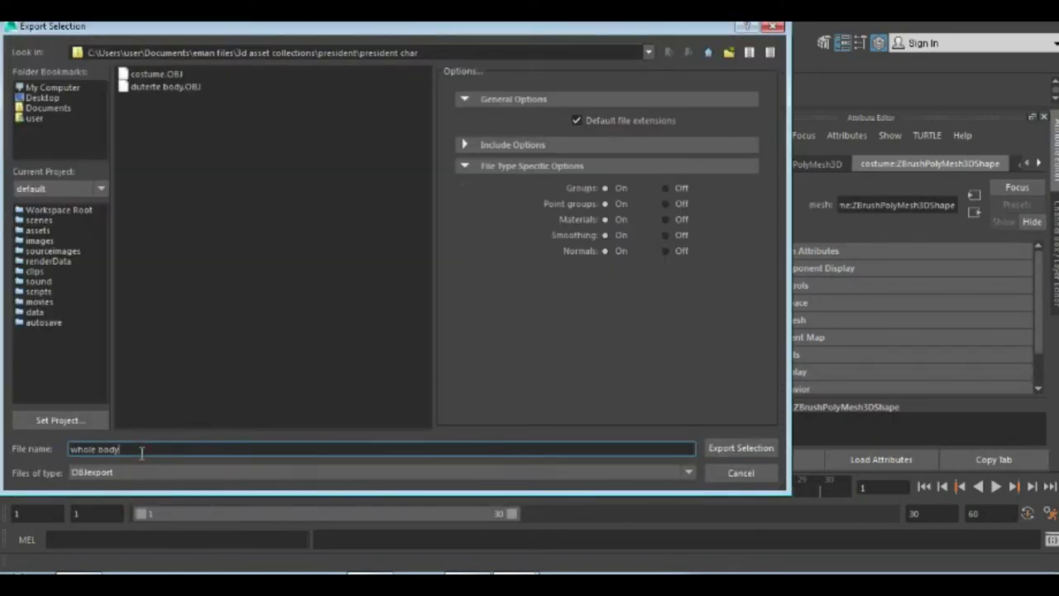
pyautogui.press('Return')
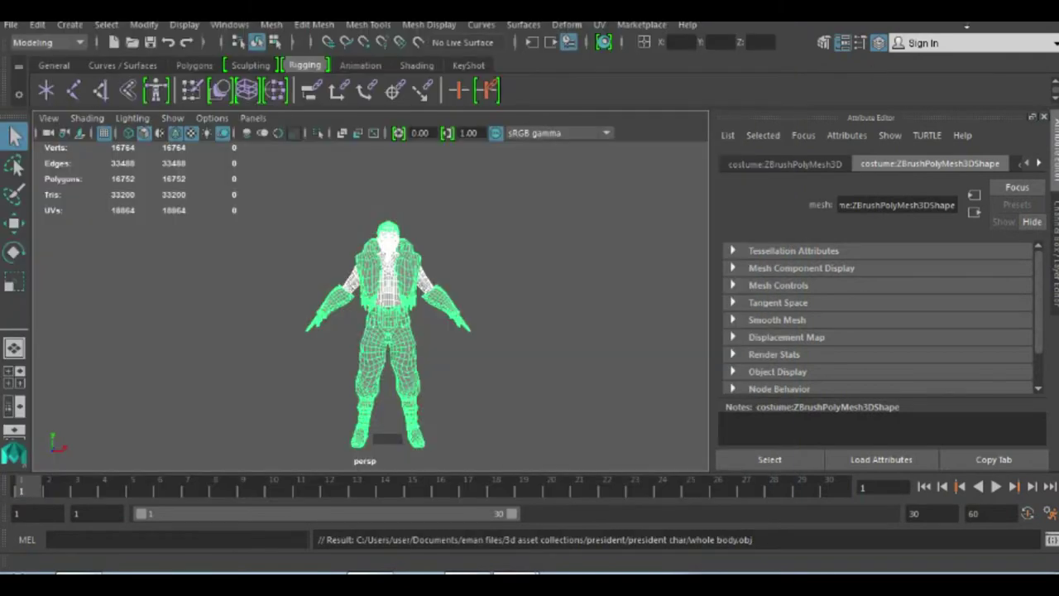
# Play back the character's animation with the range extended to 60 frames
pyautogui.click(576, 249)
pyautogui.hotkey('alt', 'v')
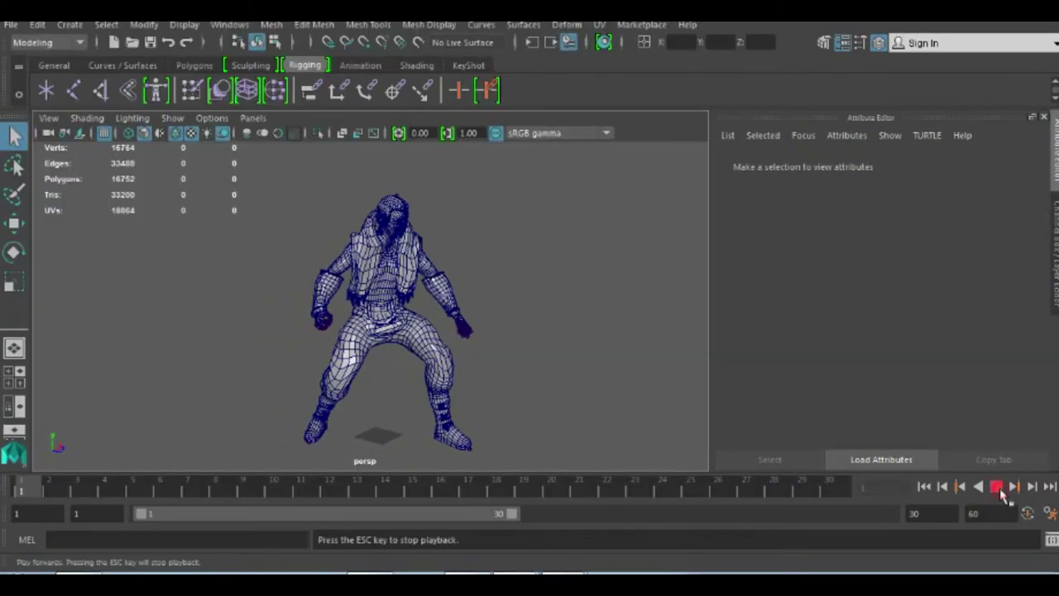
pyautogui.doubleClick(508, 514)
pyautogui.keyDown('alt'); pyautogui.moveTo(502, 336); pyautogui.dragTo(497, 332); pyautogui.keyUp('alt')
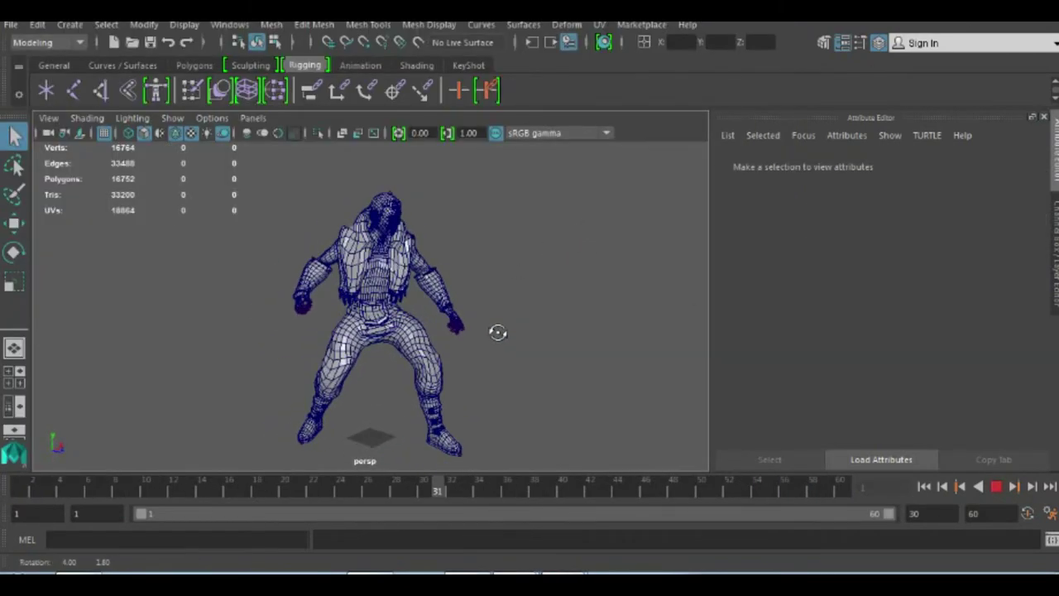
pyautogui.keyDown('alt'); pyautogui.moveTo(516, 336); pyautogui.dragTo(516, 267, button='right'); pyautogui.keyUp('alt')
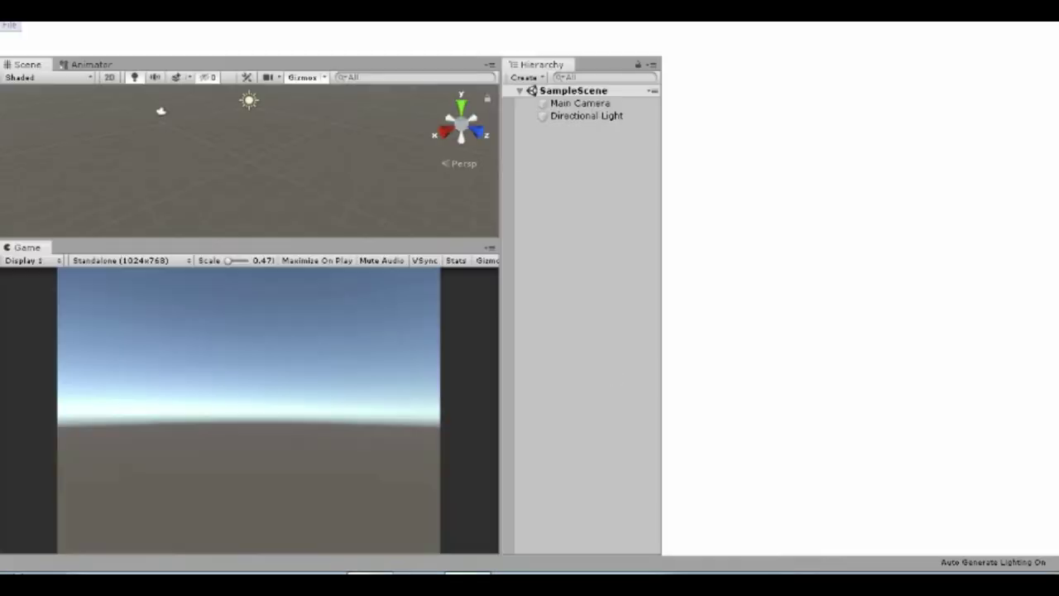
# Add a ground plane to SampleScene and frame the character in the Scene view
pyautogui.click(115, 24)
pyautogui.click(335, 144)
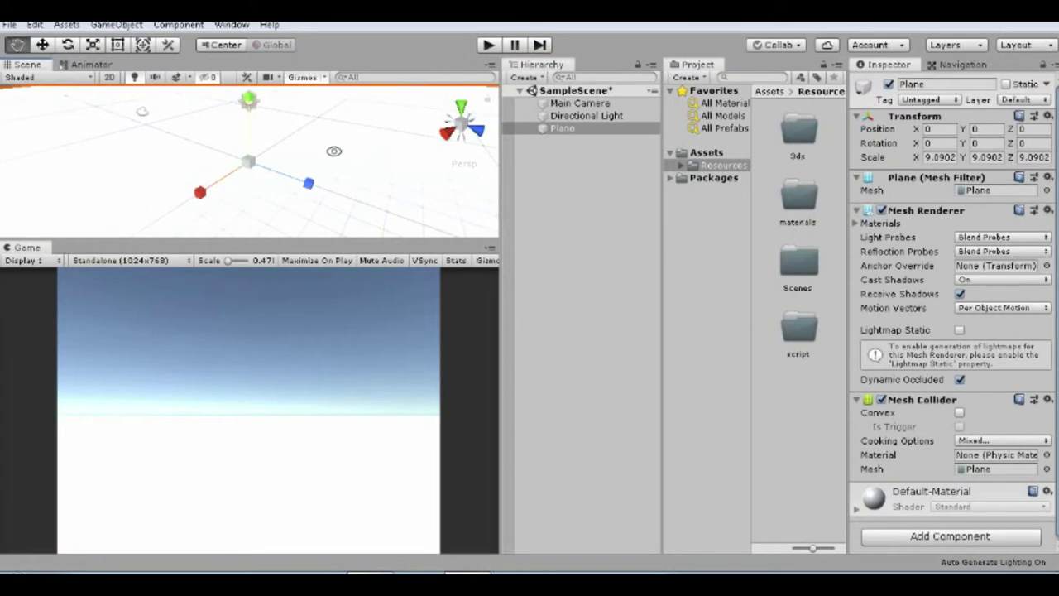
pyautogui.click(579, 102)
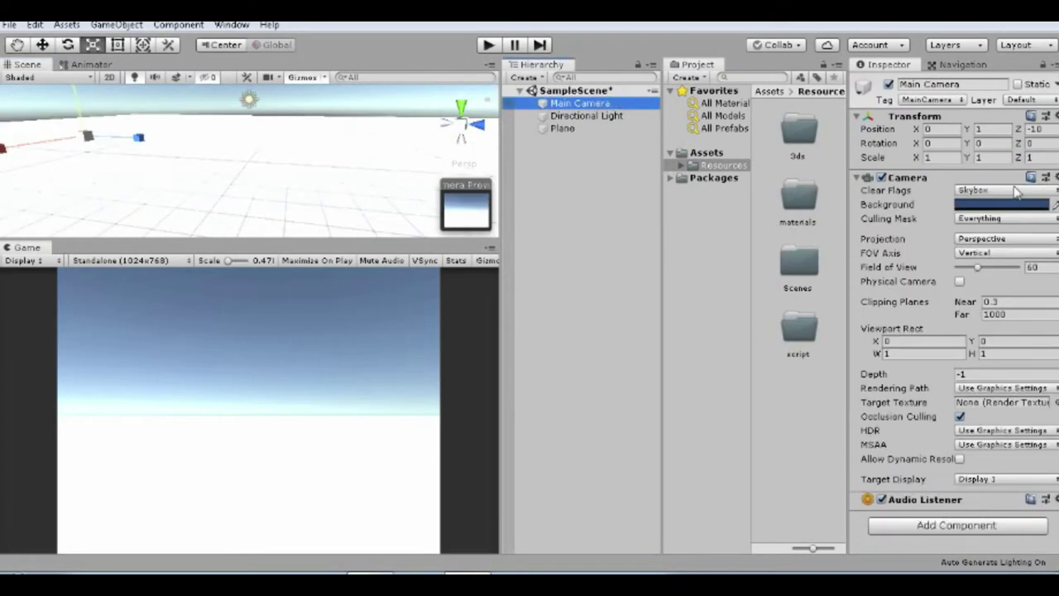
pyautogui.click(602, 190)
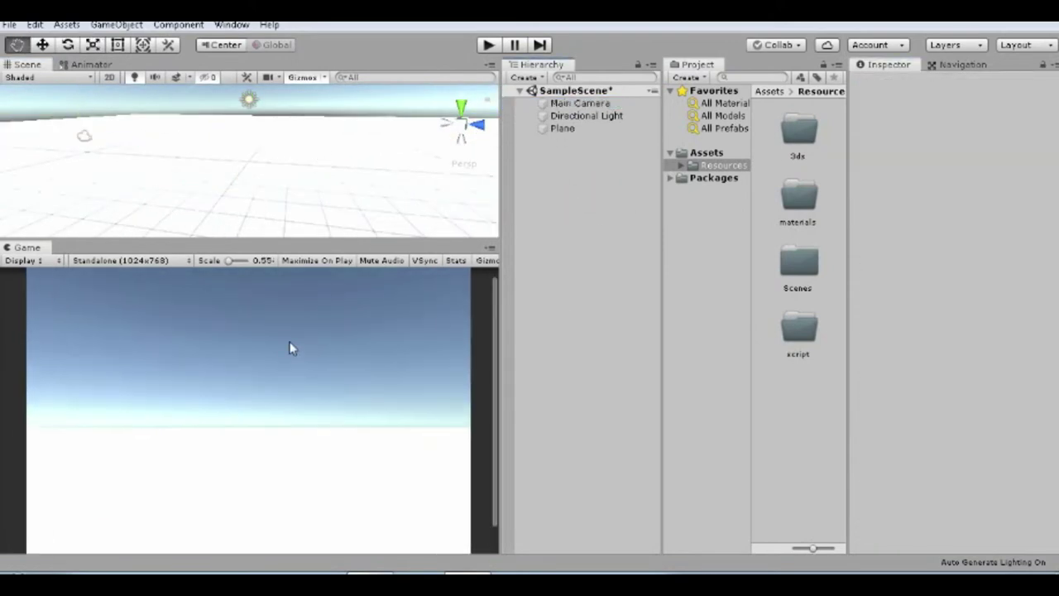
pyautogui.scroll(-3, 794, 147)
pyautogui.moveTo(792, 437); pyautogui.dragTo(579, 248)
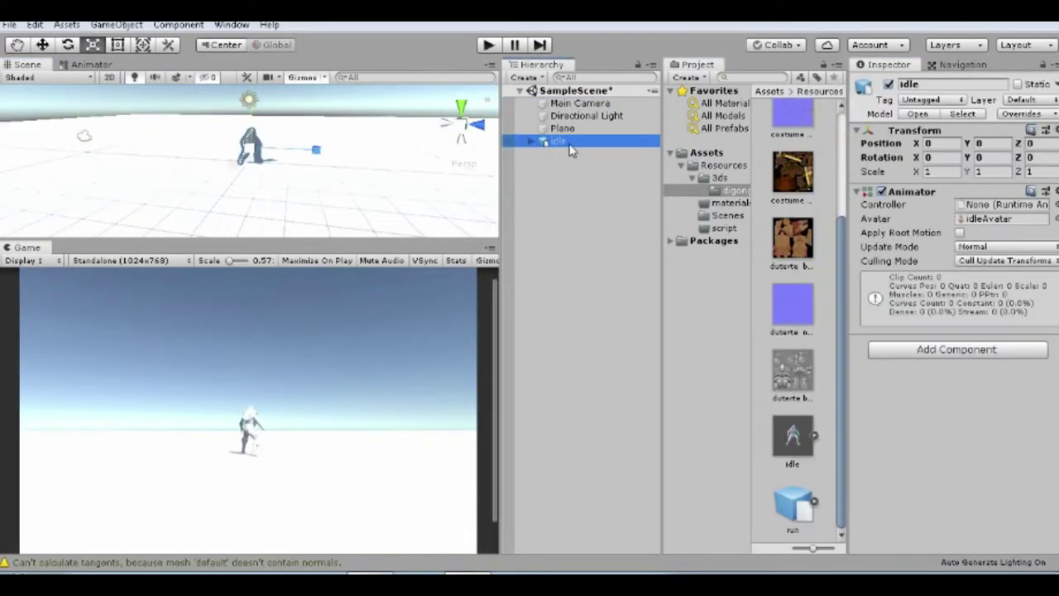
pyautogui.press('f')
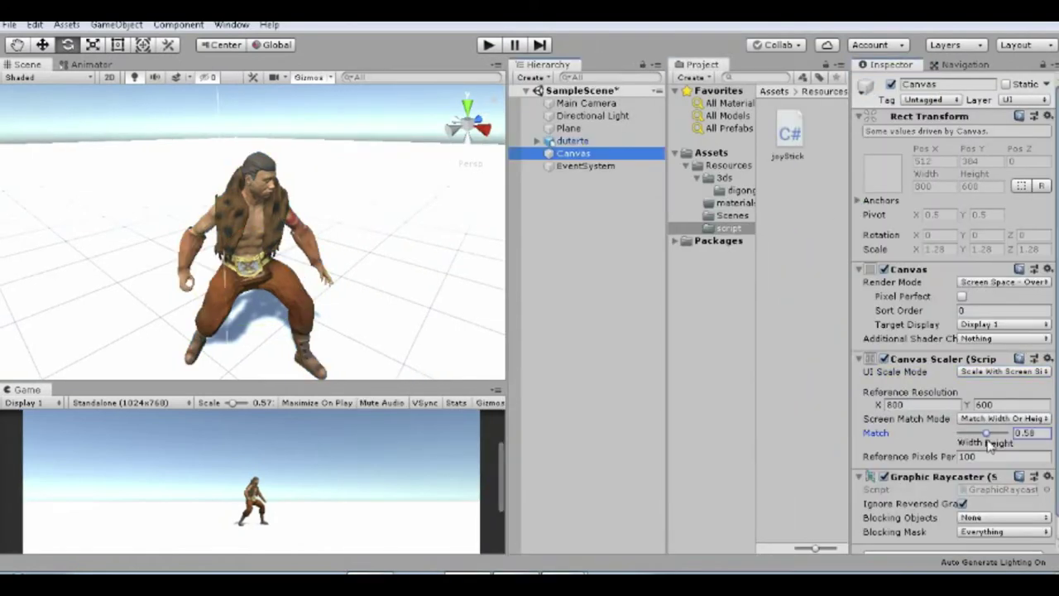
# Add a joubackground Image under the Canvas using the Knob sprite
pyautogui.doubleClick(573, 153)
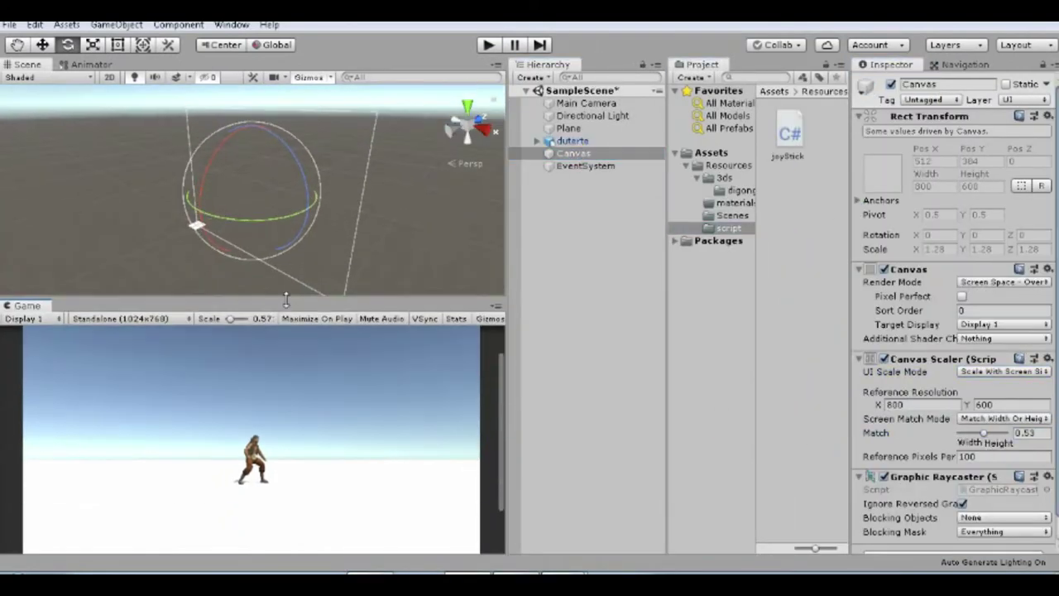
pyautogui.click(97, 26)
pyautogui.rightClick(584, 154)
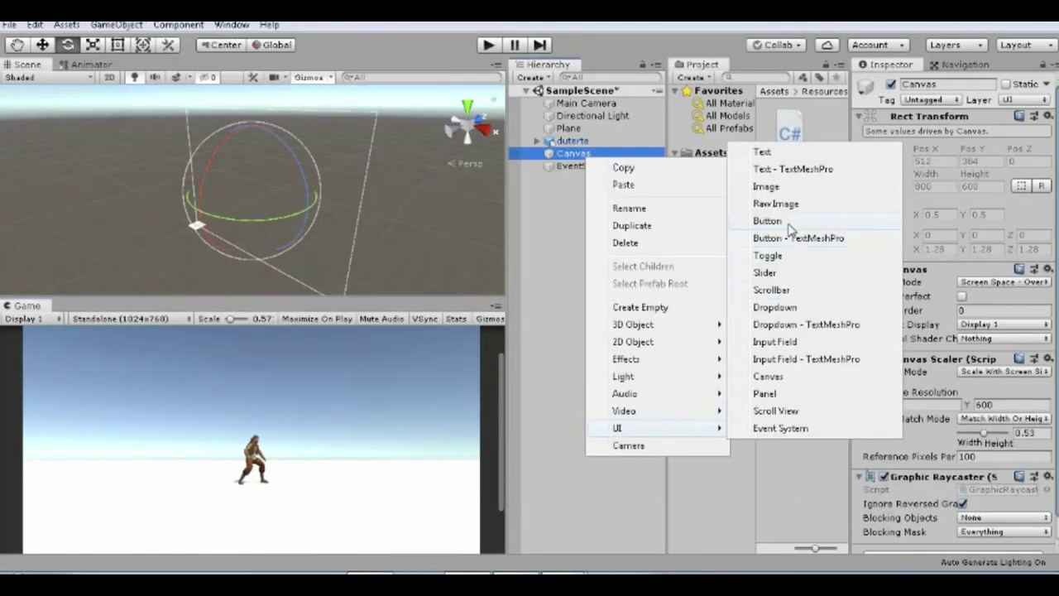
pyautogui.click(877, 187)
pyautogui.click(1055, 296)
pyautogui.doubleClick(568, 162)
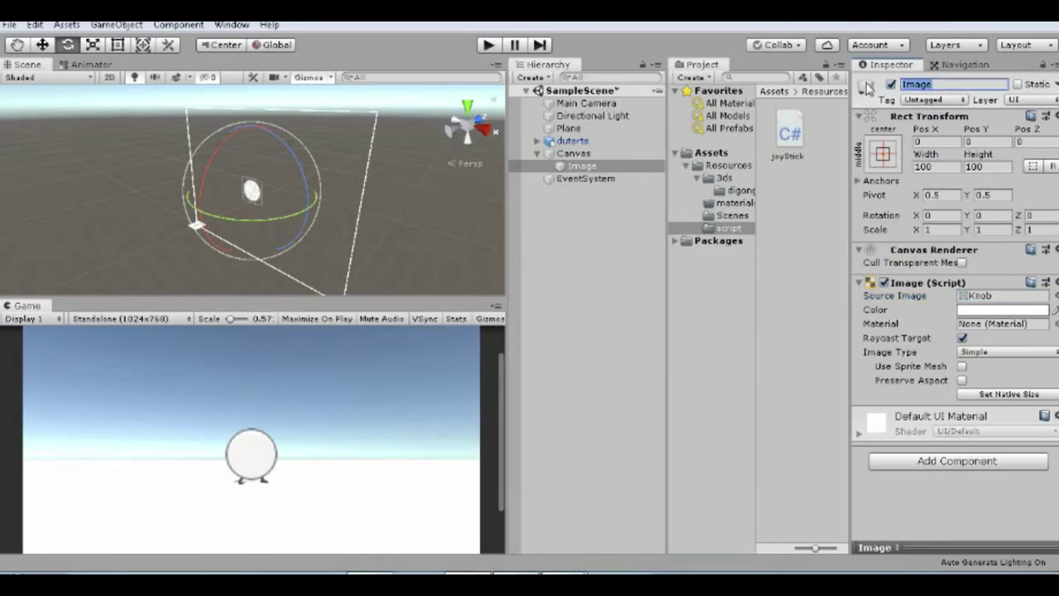
# Add a child Image inside it with the Knob sprite coloured black
pyautogui.rightClick(597, 166)
pyautogui.moveTo(612, 436)
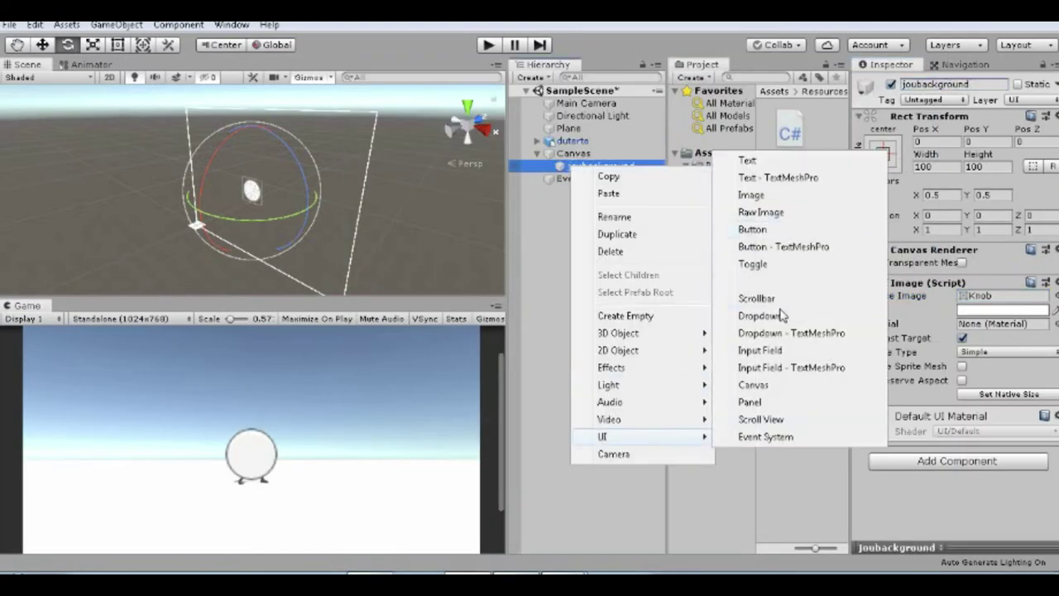
pyautogui.click(749, 206)
pyautogui.click(1055, 296)
pyautogui.click(687, 145)
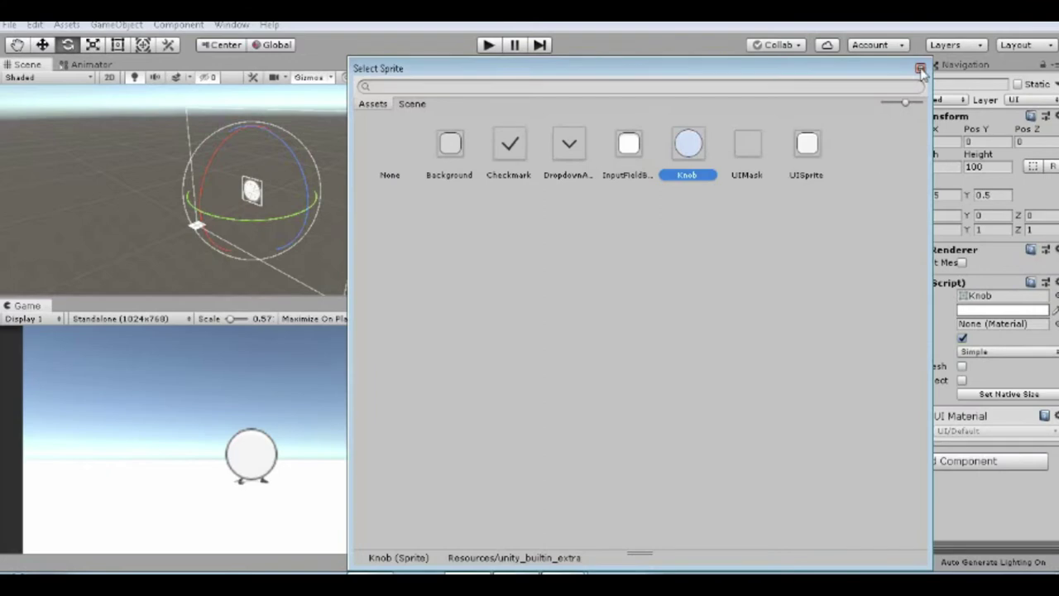
pyautogui.click(921, 69)
pyautogui.click(1002, 309)
pyautogui.click(621, 122)
pyautogui.click(248, 185)
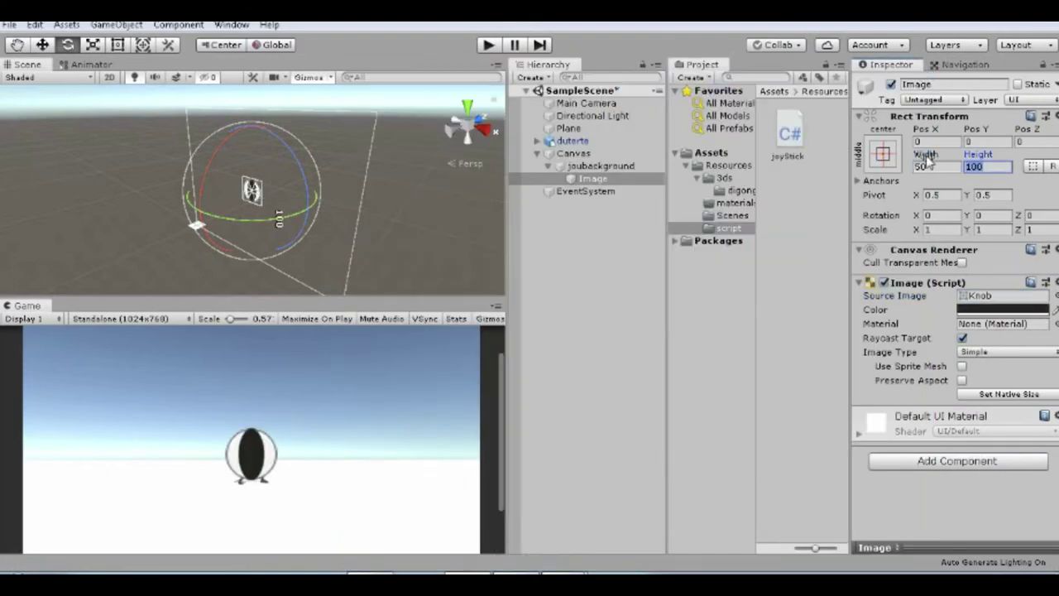
# Move the joystick background to the game view's bottom-left corner
pyautogui.click(600, 166)
pyautogui.press('w')
pyautogui.moveTo(154, 191); pyautogui.dragTo(135, 136)
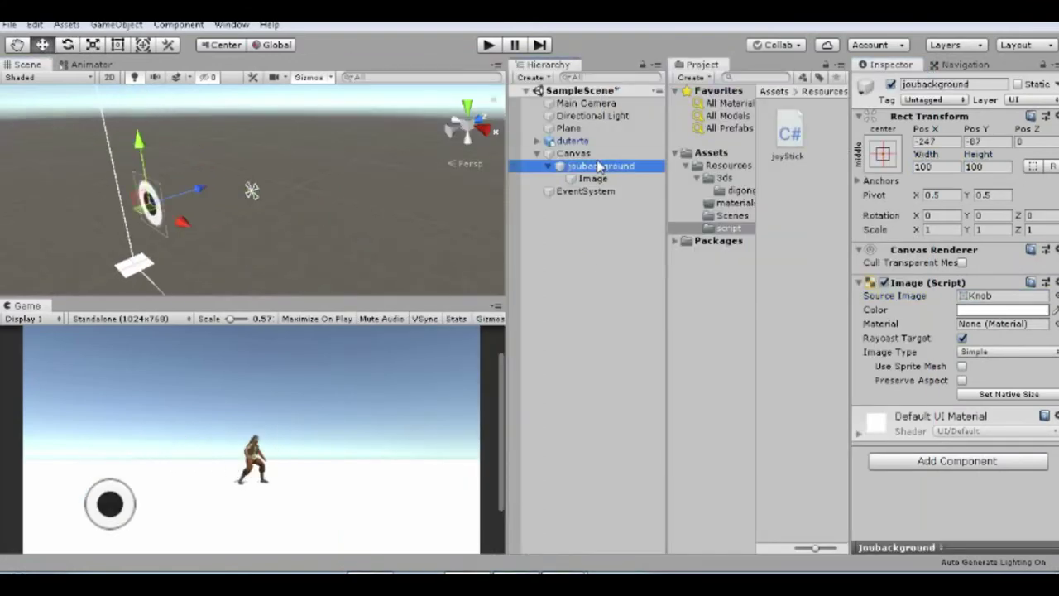
# Create a new C# script named charMovement in the scripts folder
pyautogui.click(488, 186)
pyautogui.rightClick(735, 229)
pyautogui.moveTo(775, 198)
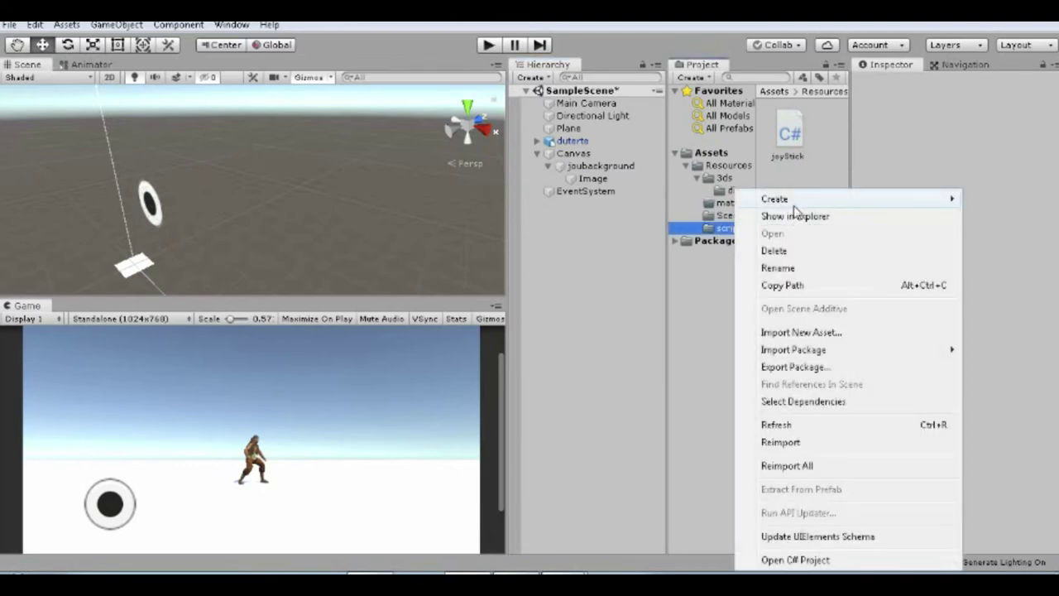
pyautogui.click(591, 49)
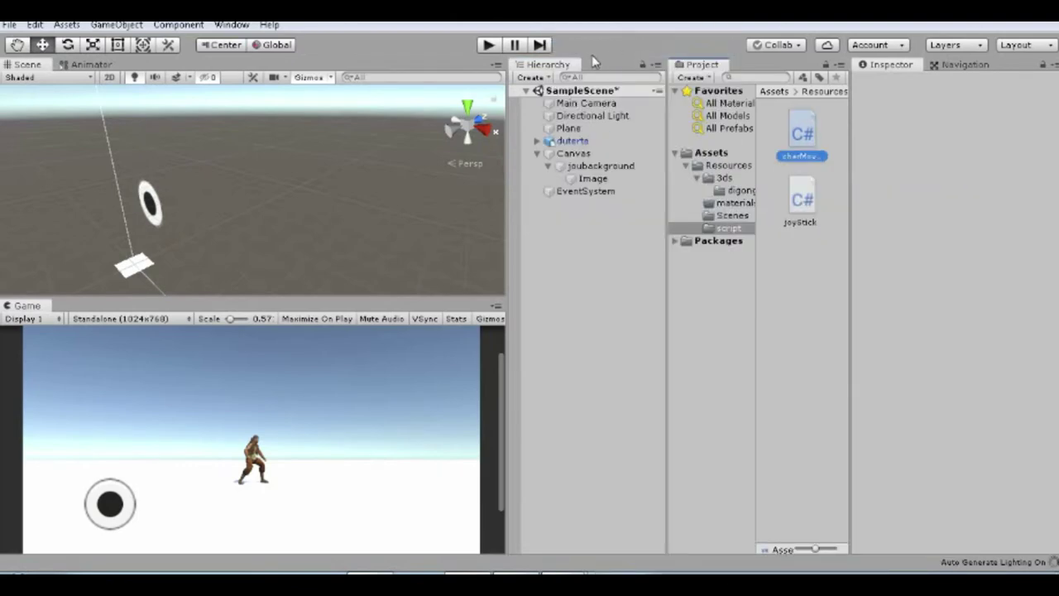
pyautogui.press('Return')
# Create a green material and apply it to the ground Plane
pyautogui.click(592, 178)
pyautogui.doubleClick(568, 128)
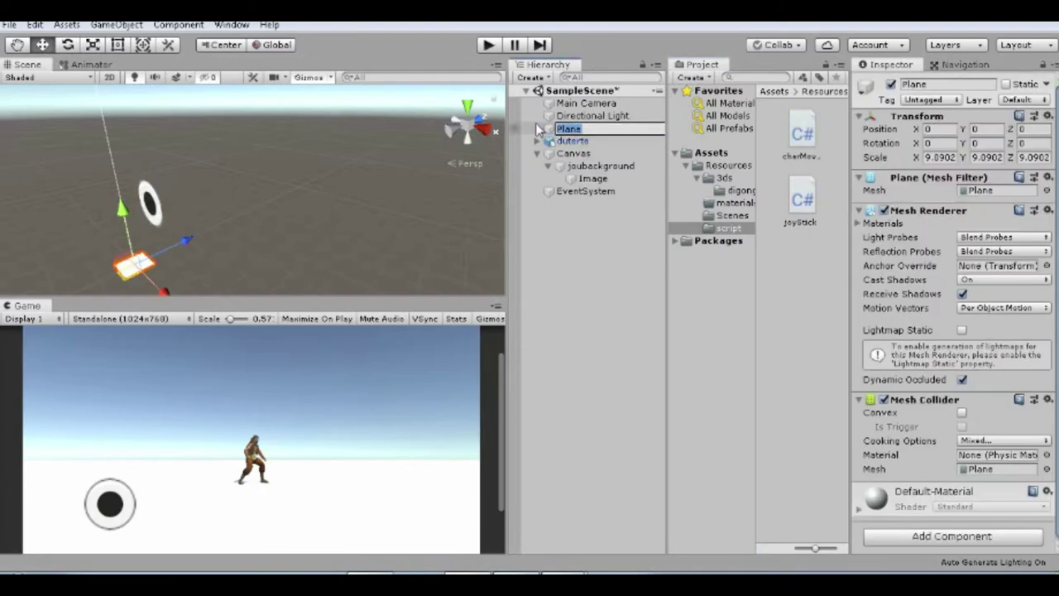
pyautogui.rightClick(745, 199)
pyautogui.click(596, 337)
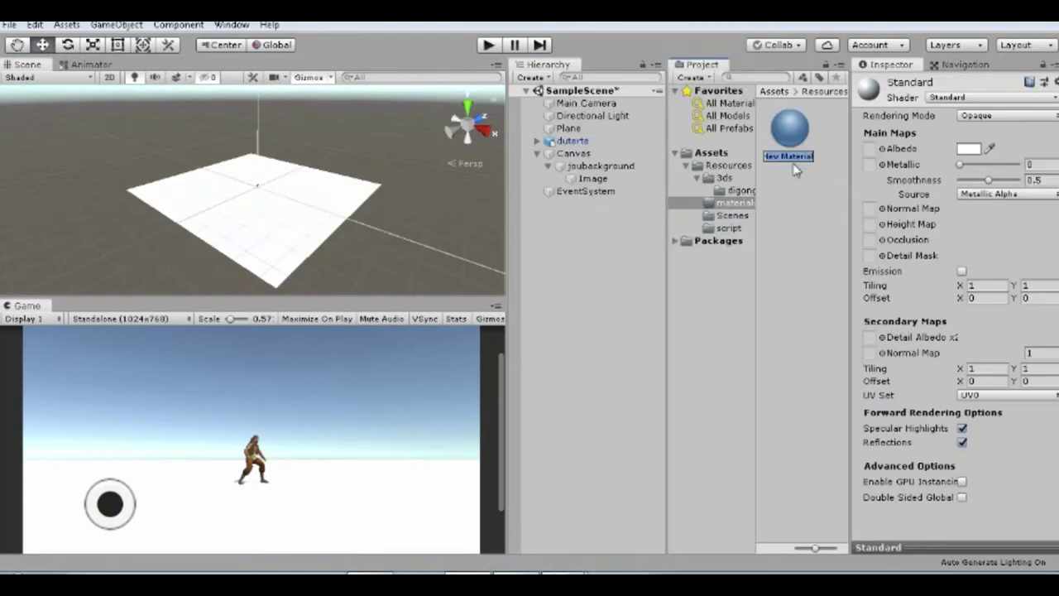
pyautogui.write('green')
pyautogui.press('Return')
pyautogui.click(969, 267)
pyautogui.click(625, 237)
pyautogui.moveTo(790, 132); pyautogui.dragTo(335, 236)
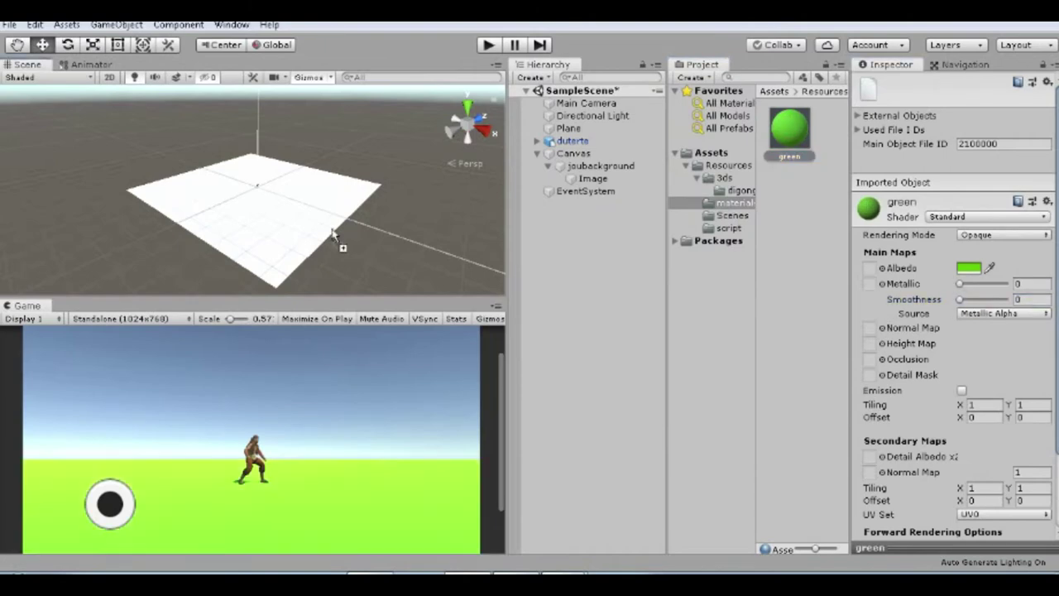
pyautogui.click(682, 347)
# Move the Main Camera closer behind the character
pyautogui.click(571, 140)
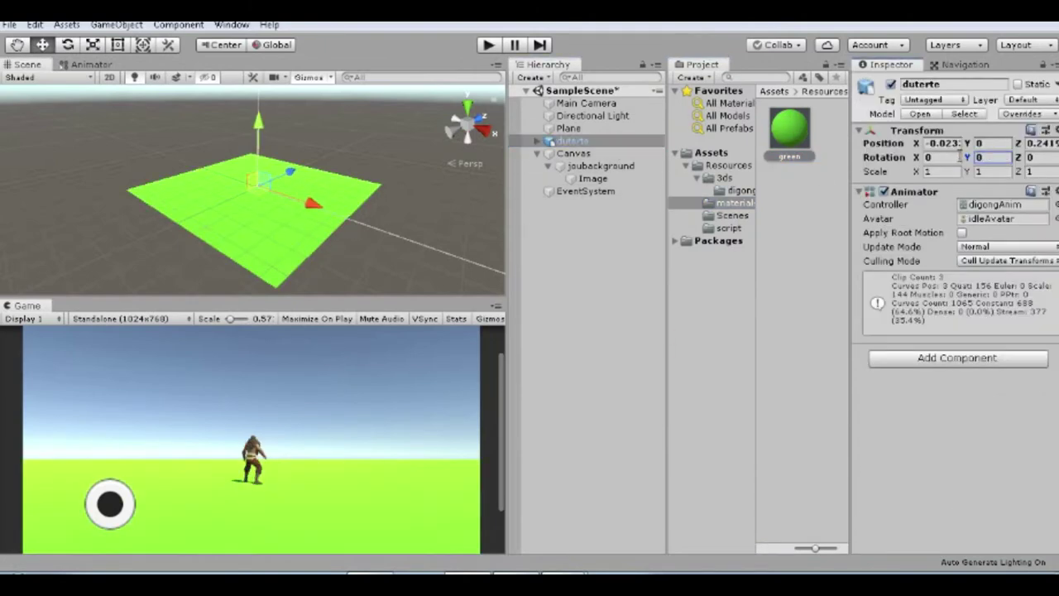
pyautogui.doubleClick(586, 103)
pyautogui.moveTo(286, 170); pyautogui.dragTo(349, 163)
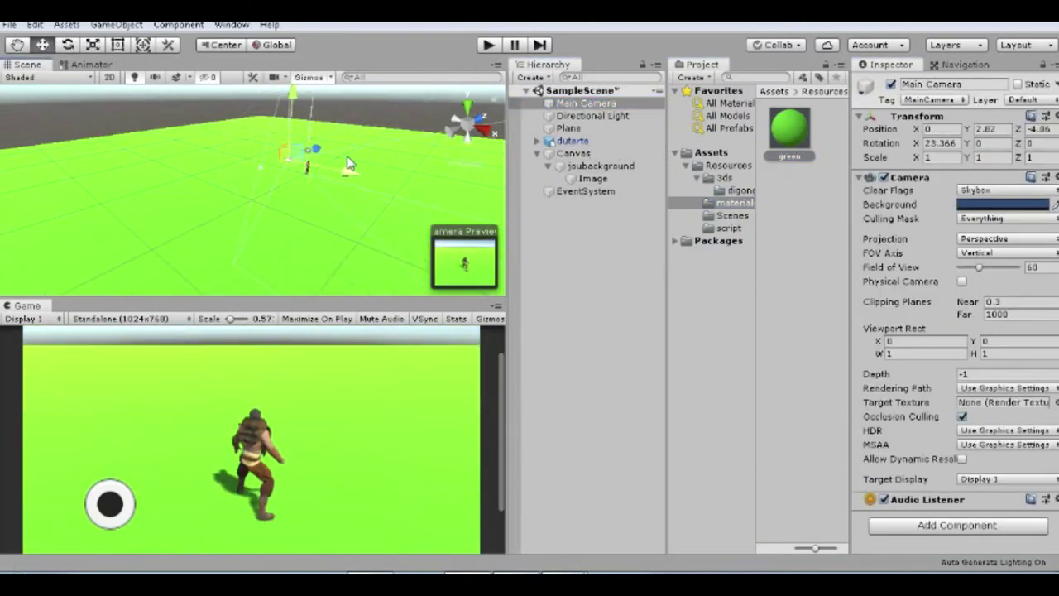
# Bake a NavMesh on the ground Plane from the Navigation settings
pyautogui.click(349, 164)
pyautogui.click(728, 227)
pyautogui.click(964, 65)
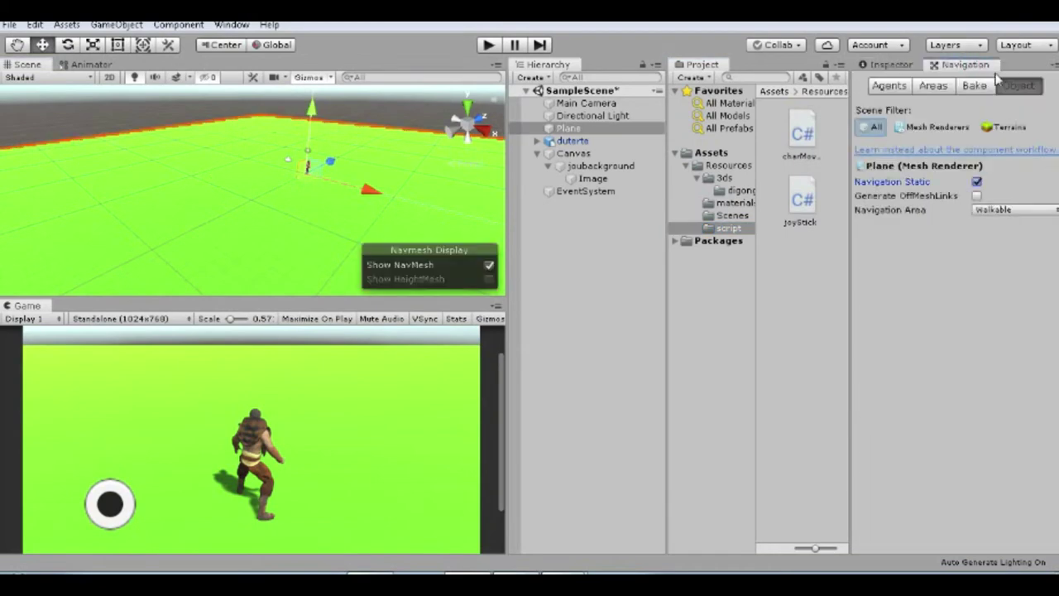
pyautogui.click(974, 85)
pyautogui.click(1025, 358)
# Open charMovement.cs for editing in Notepad++
pyautogui.click(806, 137)
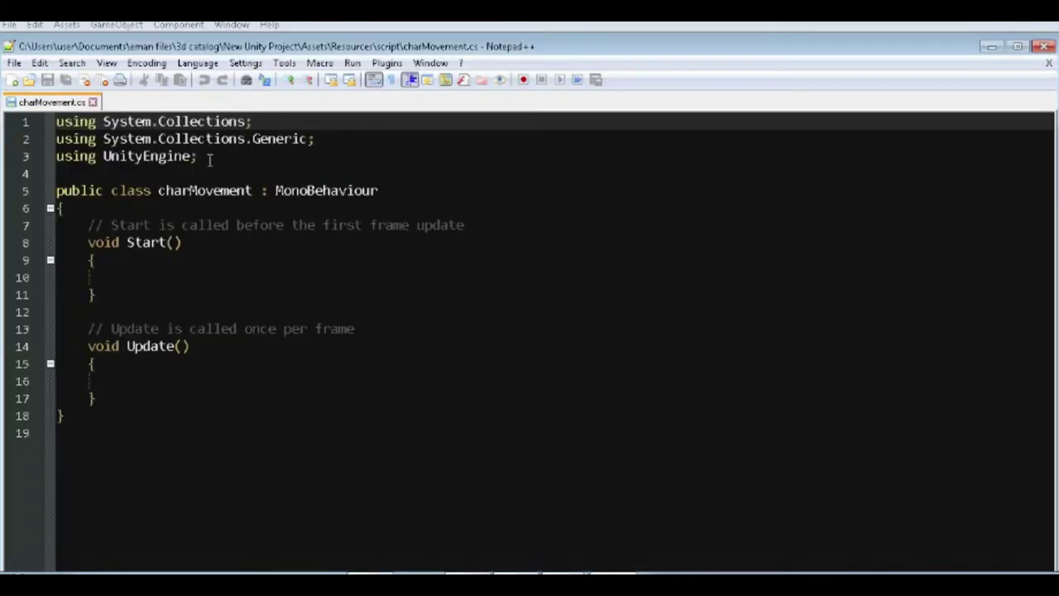
pyautogui.click(203, 170)
pyautogui.write('using UnityEngine;')
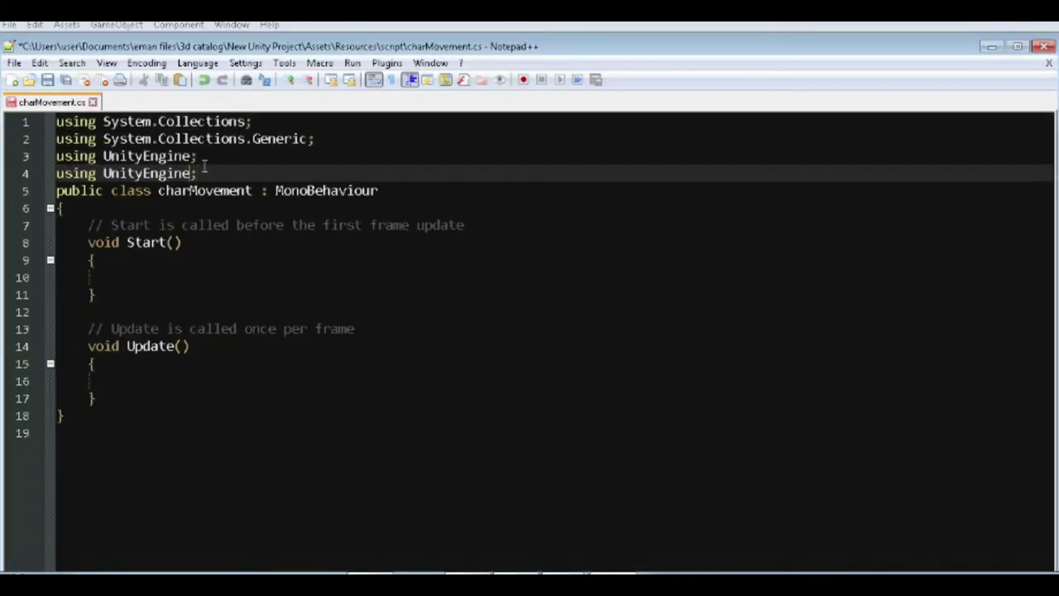
# Replace the Start comment with a NavMeshAgent controlChar field declaration
pyautogui.moveTo(465, 225); pyautogui.dragTo(56, 225)
pyautogui.press('BackSpace')
pyautogui.press('Return')
pyautogui.press('Return')
pyautogui.press('Return')
pyautogui.click(110, 244)
pyautogui.write('NavMeshAgent')
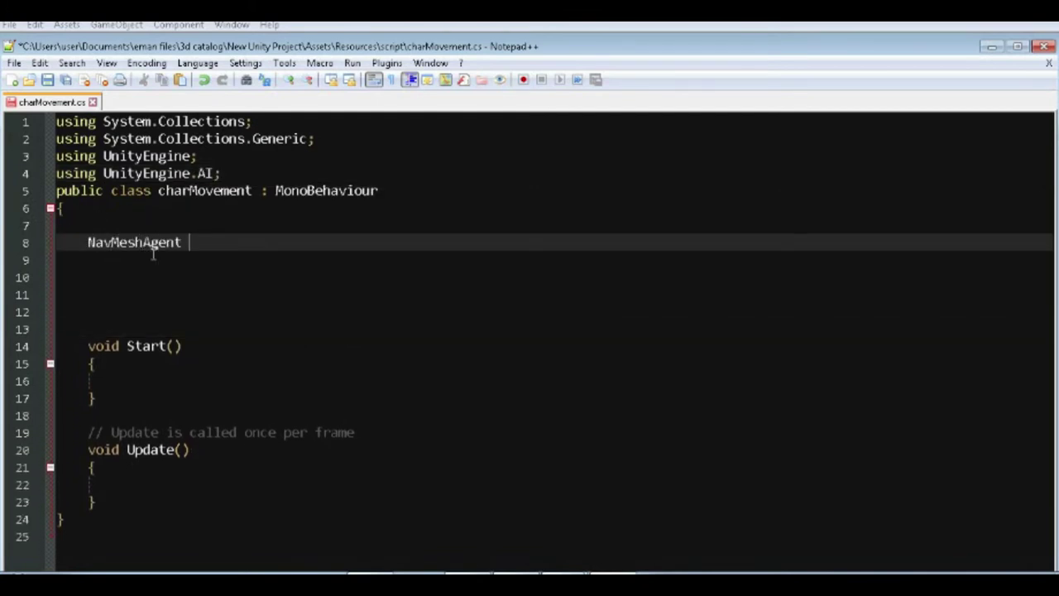
pyautogui.write('controlChar')
# Assign controlChar = GetComponent<NavMeshAgent>() inside Start
pyautogui.click(220, 373)
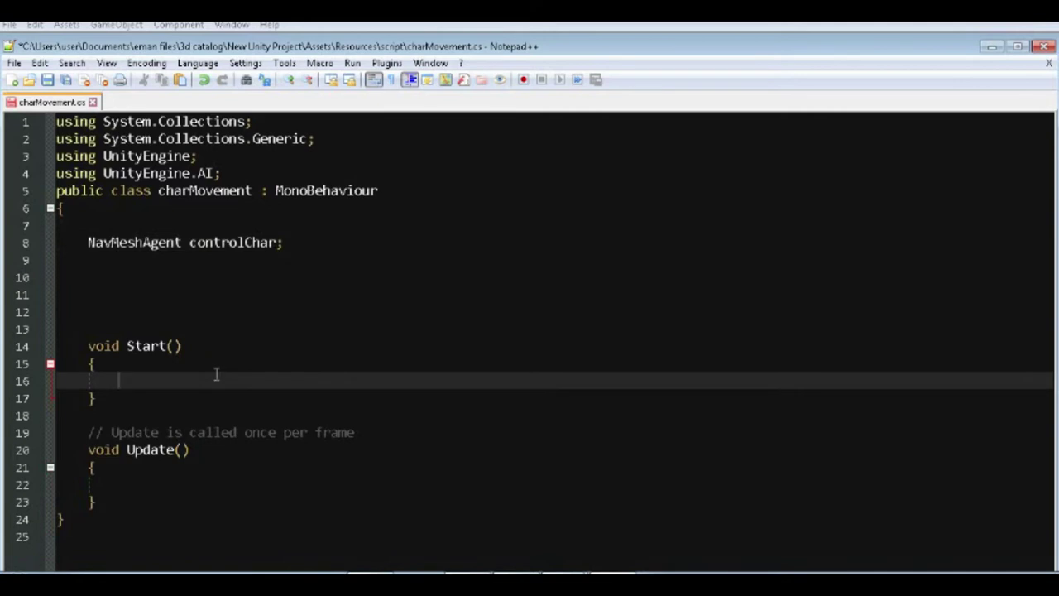
pyautogui.write('control')
pyautogui.press('Return')
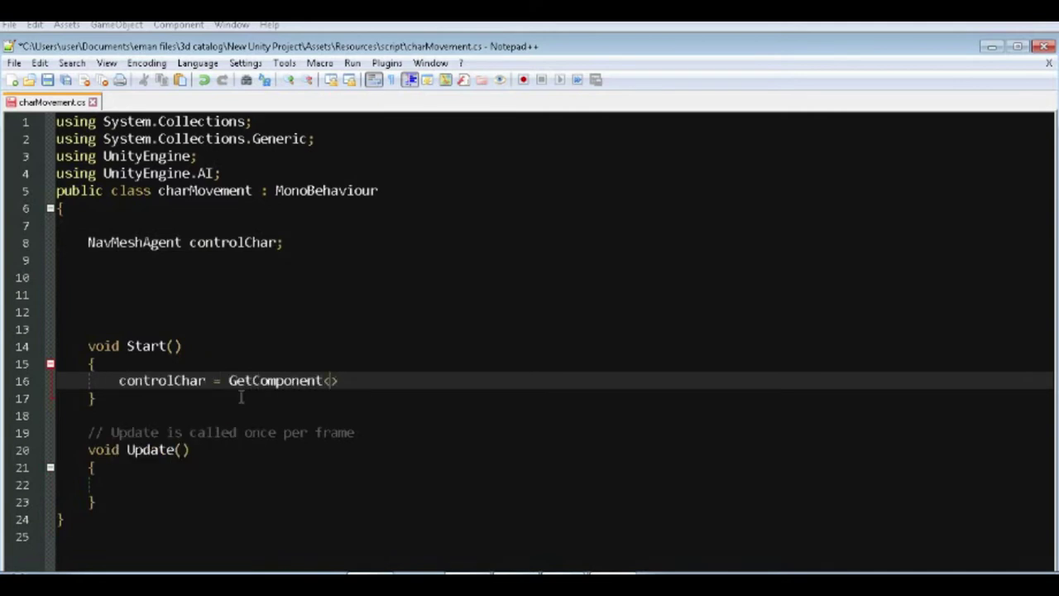
pyautogui.write('NavM')
pyautogui.write('();')
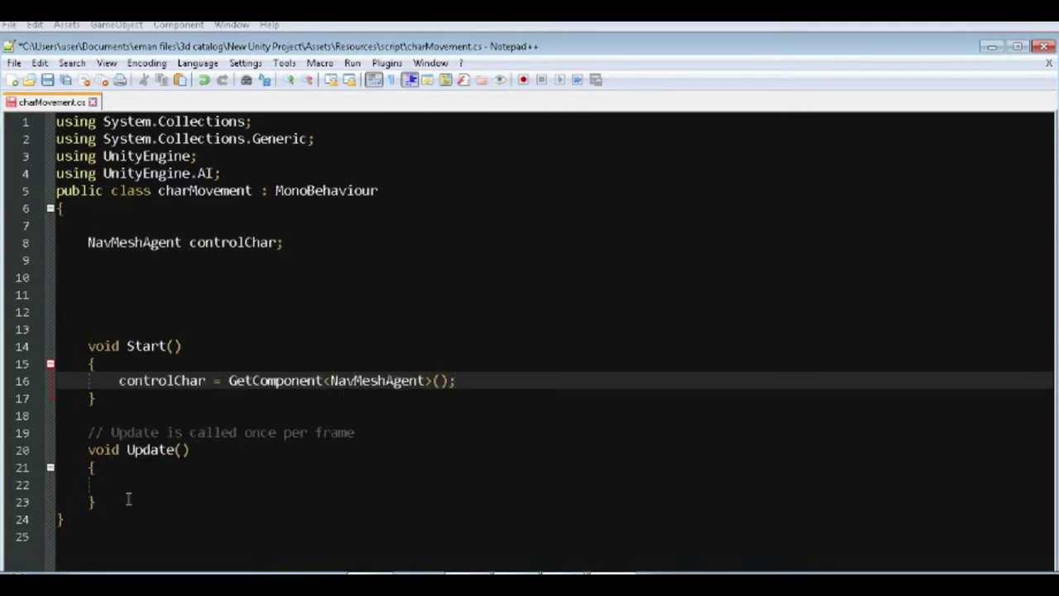
# Begin a controlChar line in Update and start a new declaration on line 9
pyautogui.click(128, 498)
pyautogui.write('controlChar')
pyautogui.press('Return')
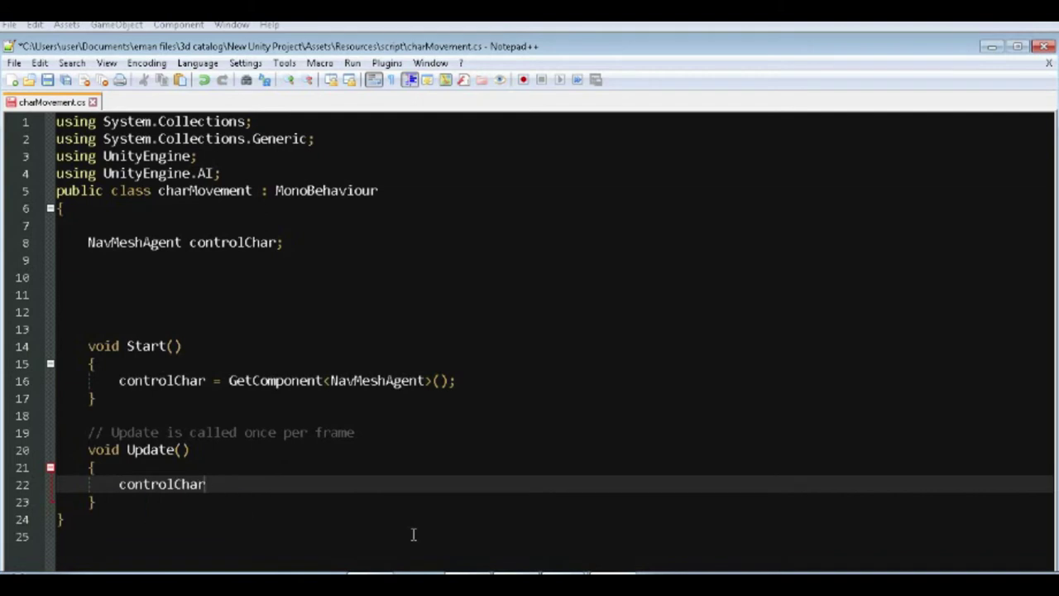
pyautogui.click(244, 261)
pyautogui.write('Jop')
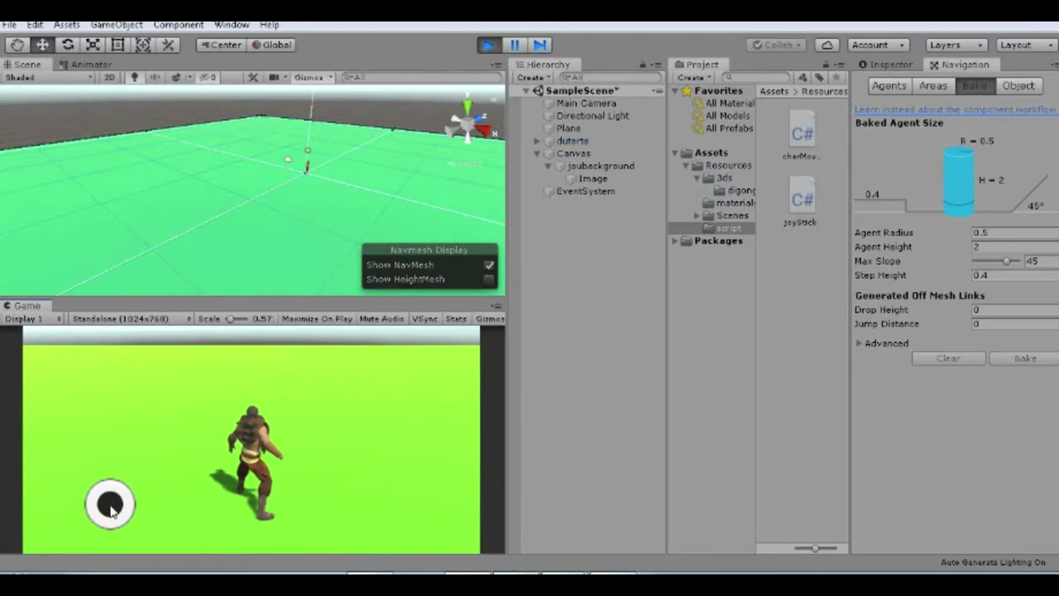
# Stop play mode, replay, and test pushing the joystick up-left
pyautogui.click(488, 45)
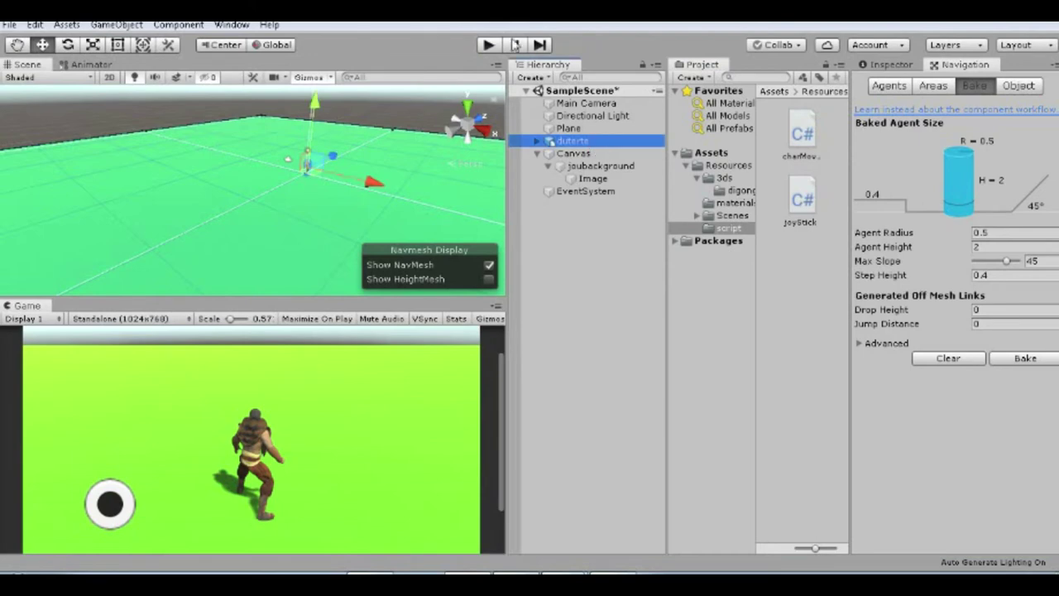
pyautogui.click(488, 45)
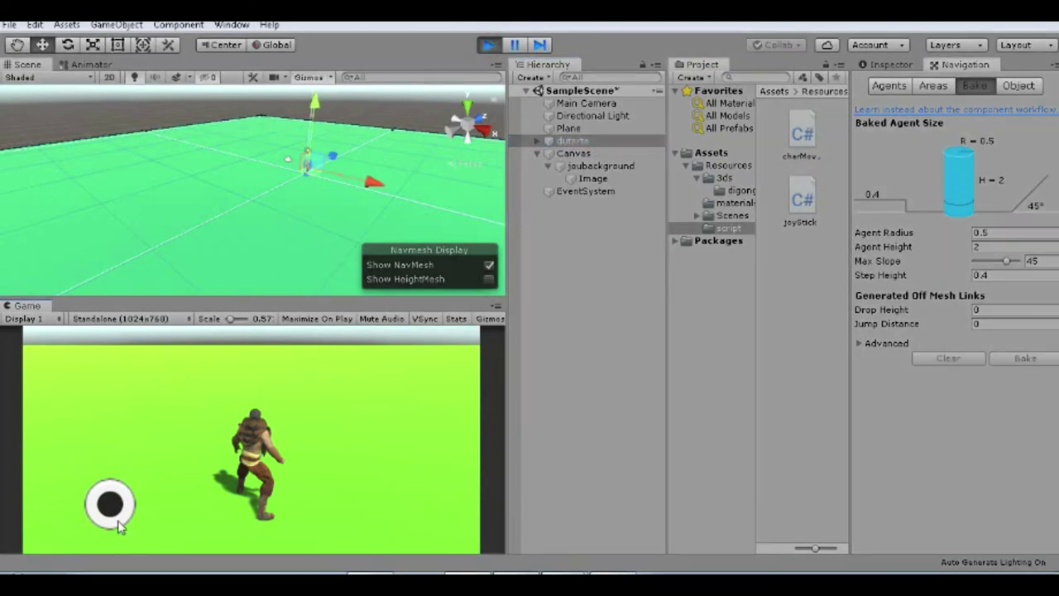
pyautogui.moveTo(118, 526); pyautogui.dragTo(2, 468)
pyautogui.click(489, 45)
# Add a Nav Mesh Agent component to the character
pyautogui.rightClick(599, 141)
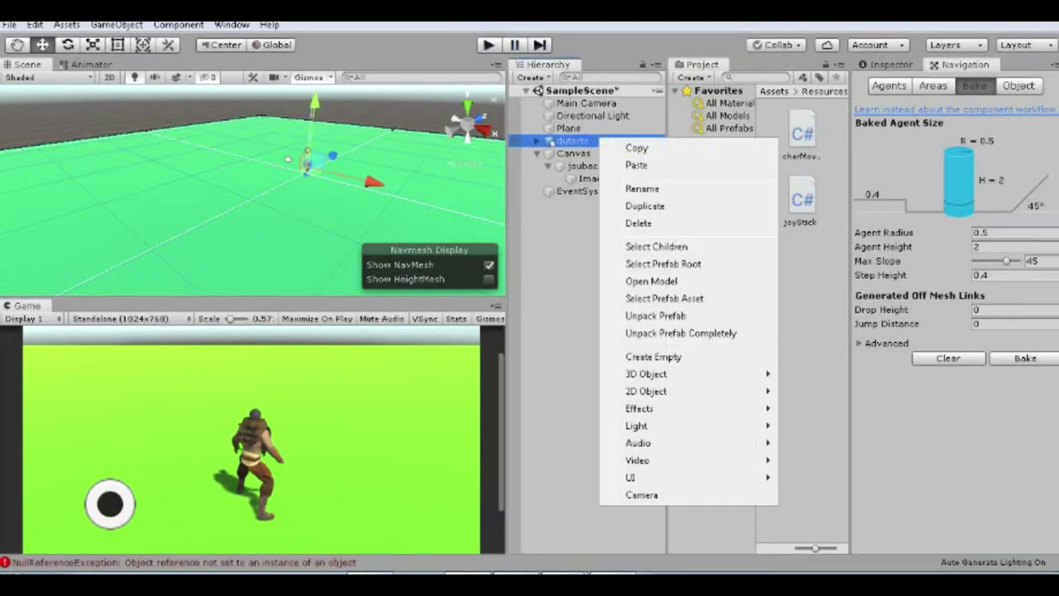
pyautogui.click(232, 27)
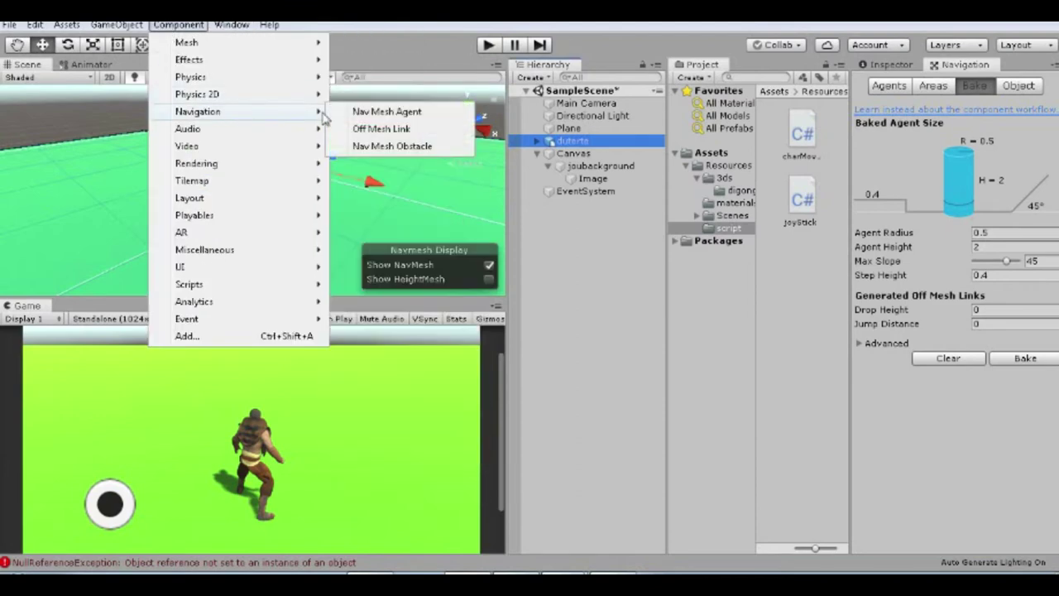
pyautogui.click(389, 116)
# Set the Nav Mesh Agent's obstacle-avoidance Radius to 0.53
pyautogui.doubleClick(620, 144)
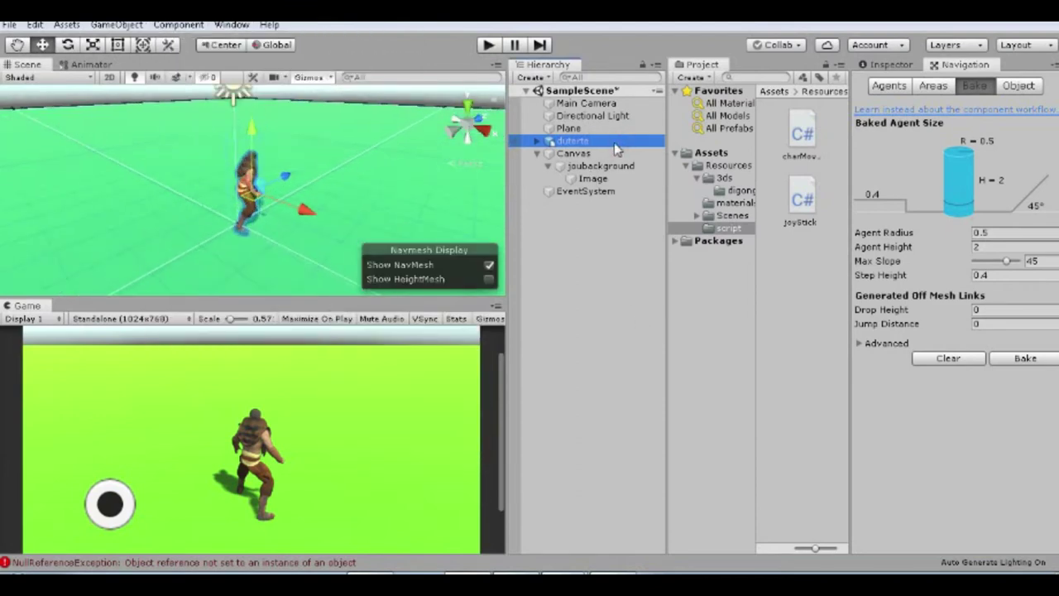
pyautogui.click(904, 64)
pyautogui.scroll(-5, 934, 389)
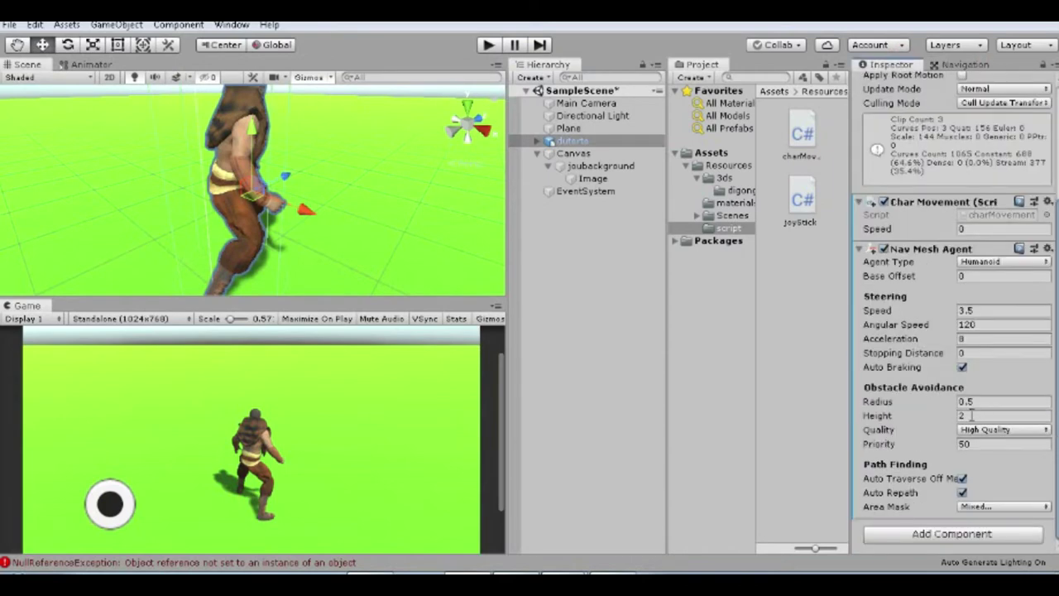
pyautogui.moveTo(946, 403); pyautogui.dragTo(951, 406)
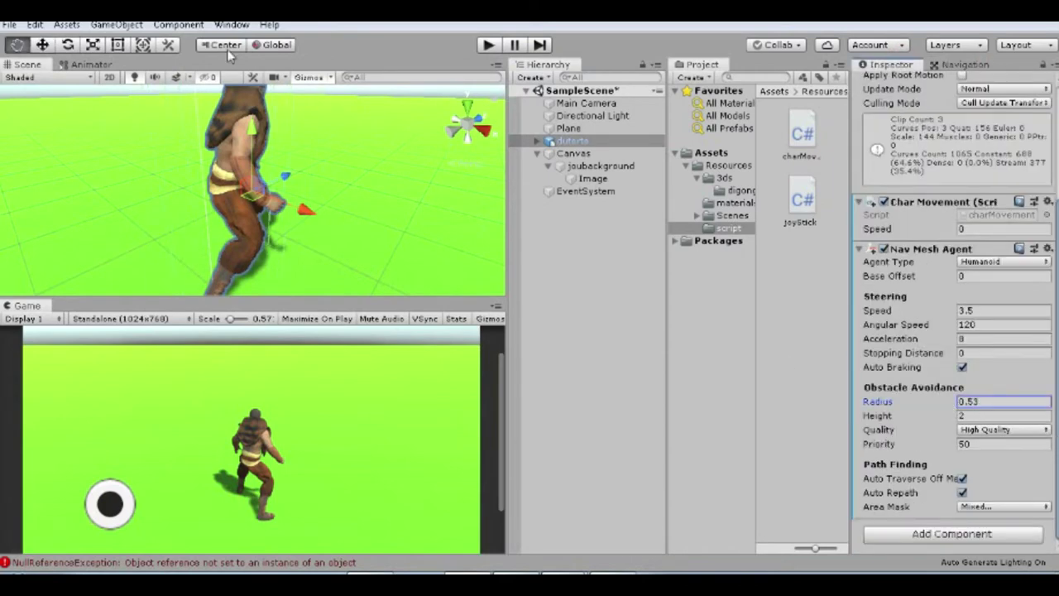
pyautogui.scroll(-10, 241, 228)
pyautogui.press('f')
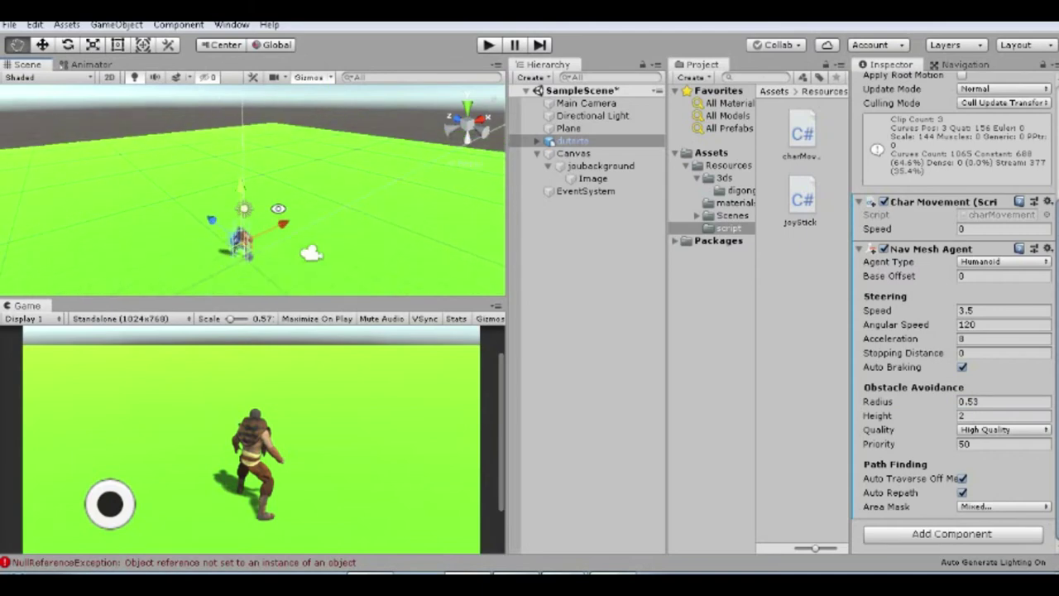
# Play-test pushing the joystick up-left, then stop the game
pyautogui.click(490, 45)
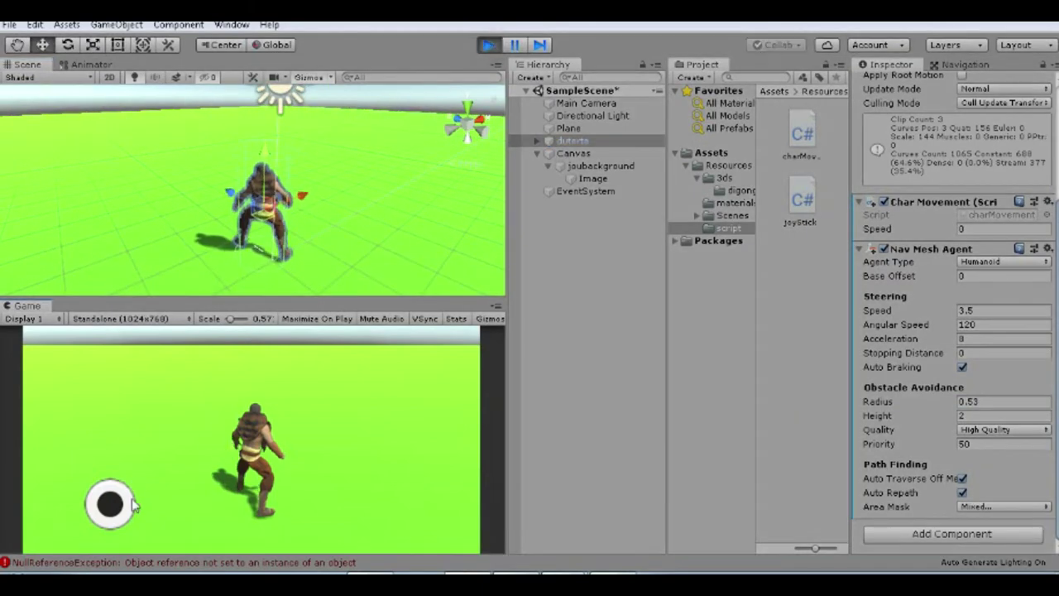
pyautogui.moveTo(110, 503); pyautogui.dragTo(59, 460)
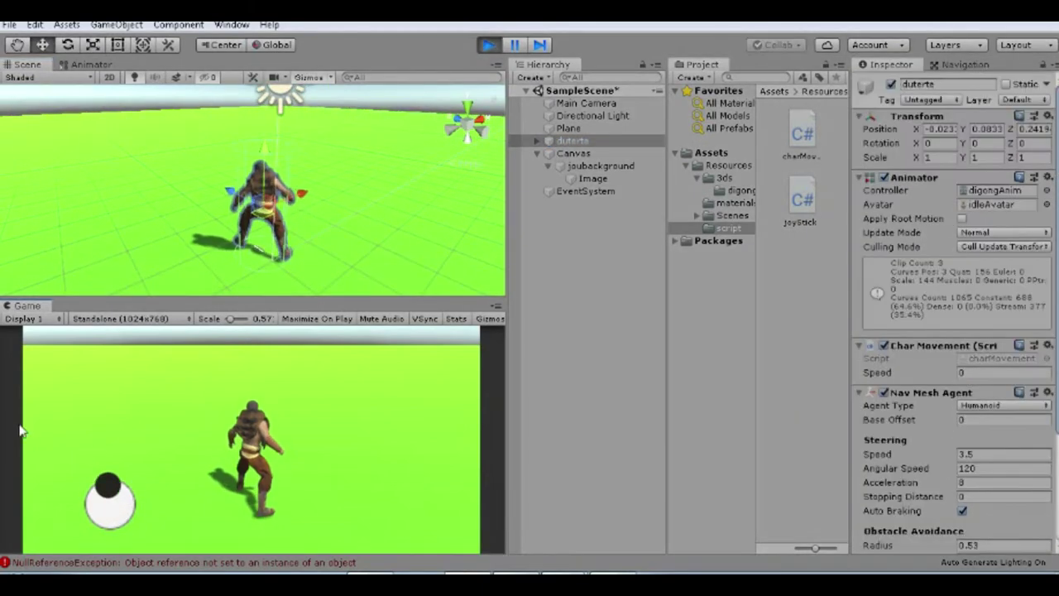
pyautogui.click(490, 45)
# Assign joubackground as the script's Joy, set Speed to 10, and play-test
pyautogui.scroll(-3, 935, 420)
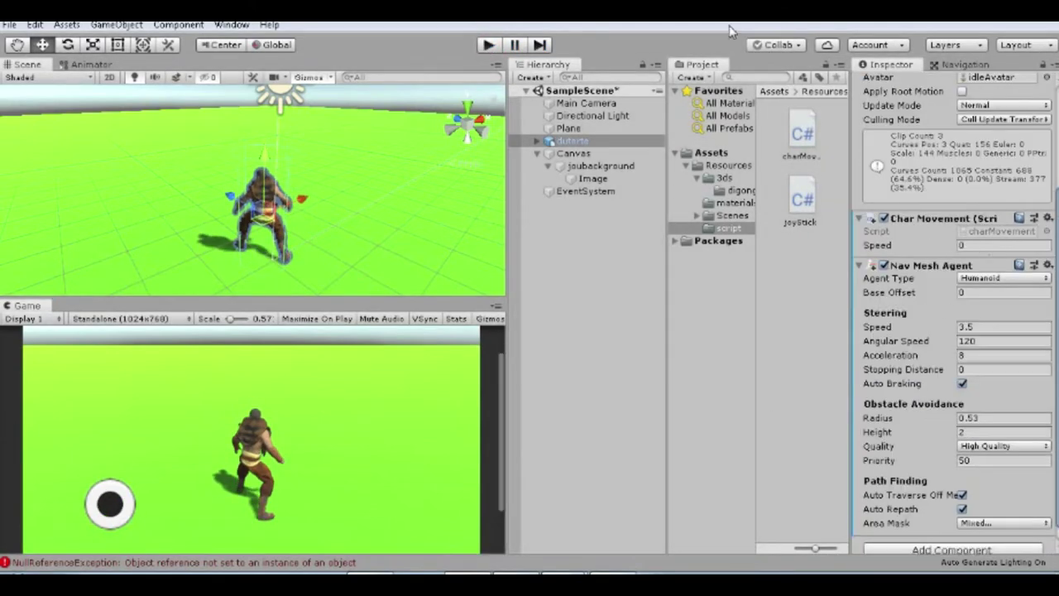
pyautogui.moveTo(601, 165); pyautogui.dragTo(997, 386)
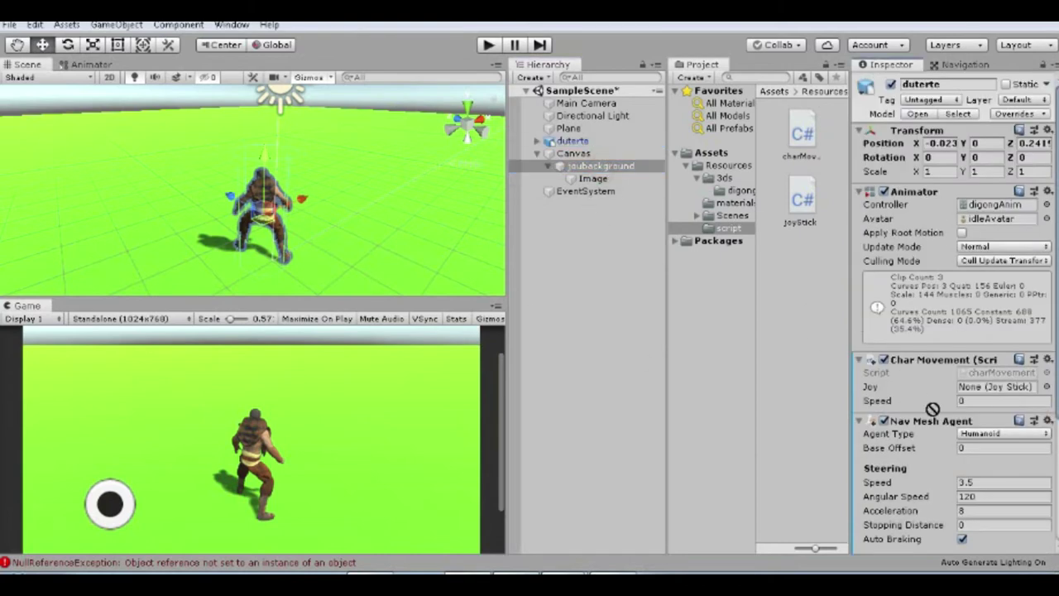
pyautogui.click(974, 400)
pyautogui.write('10')
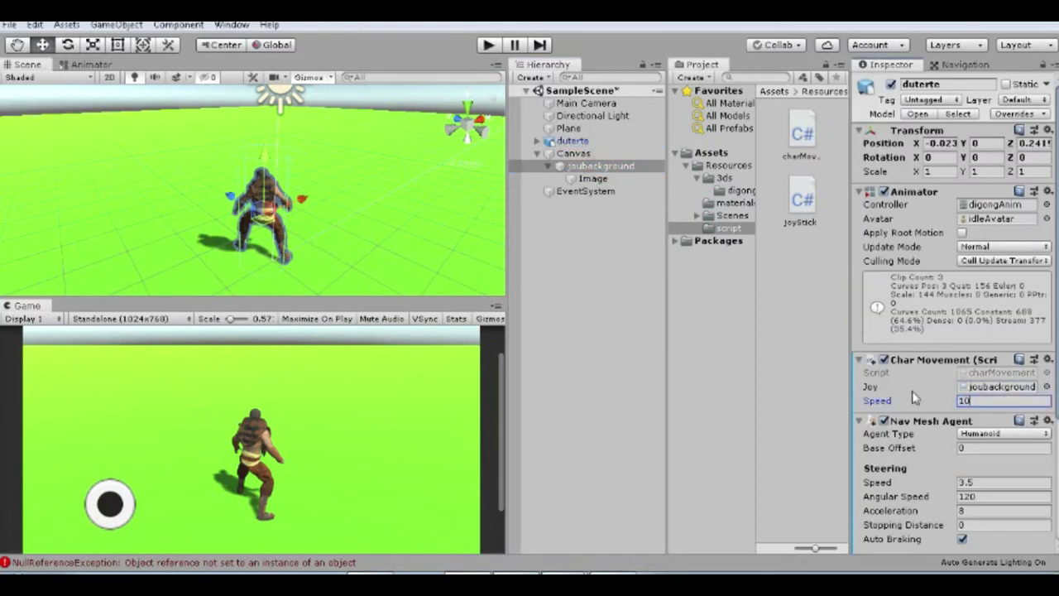
pyautogui.click(495, 46)
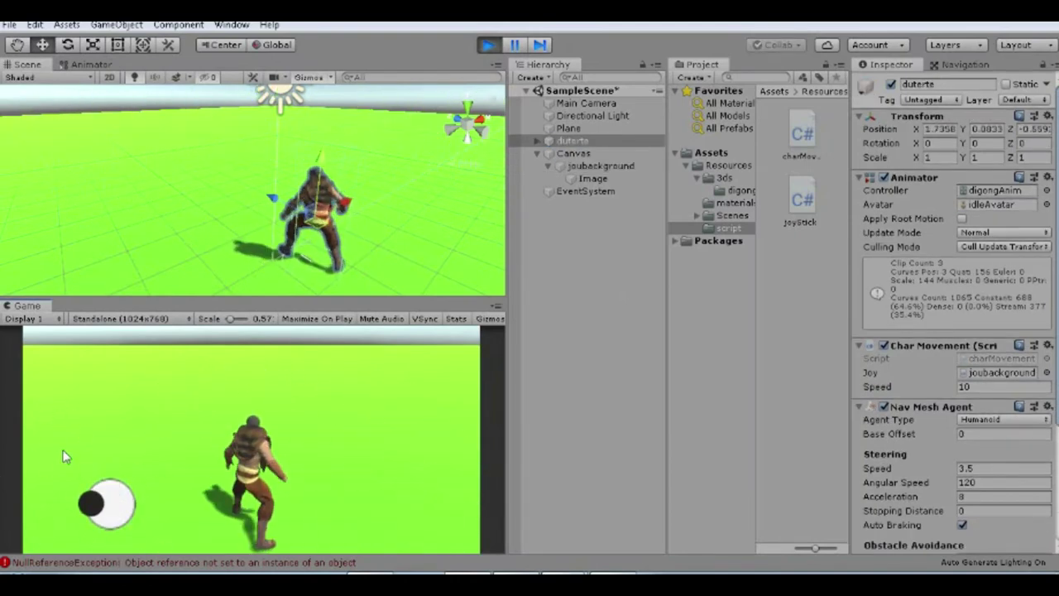
pyautogui.hotkey('ctrl', 'p')
# Add a transform.LookAt(joy.inputVector + …) line after the Move call and save
pyautogui.click(172, 501)
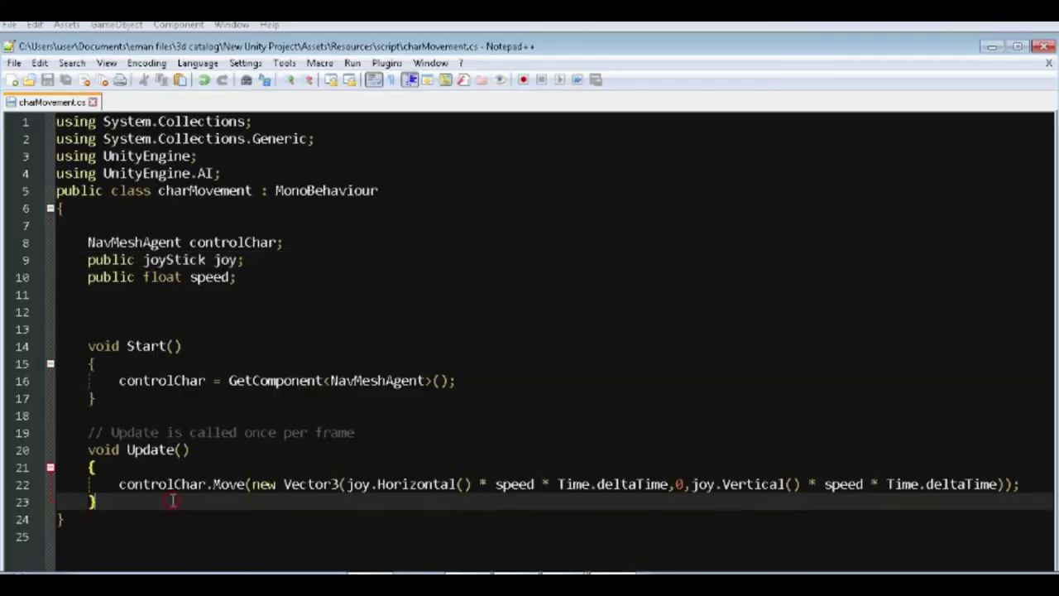
pyautogui.click(1040, 486)
pyautogui.press('Return')
pyautogui.write('transd')
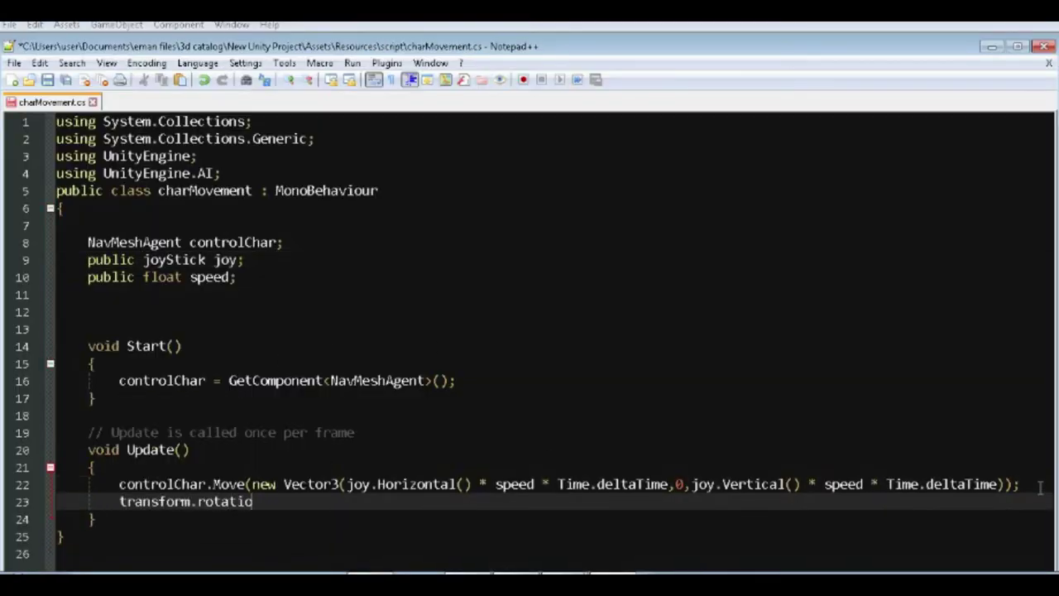
pyautogui.write('LookAt(')
pyautogui.write('joy')
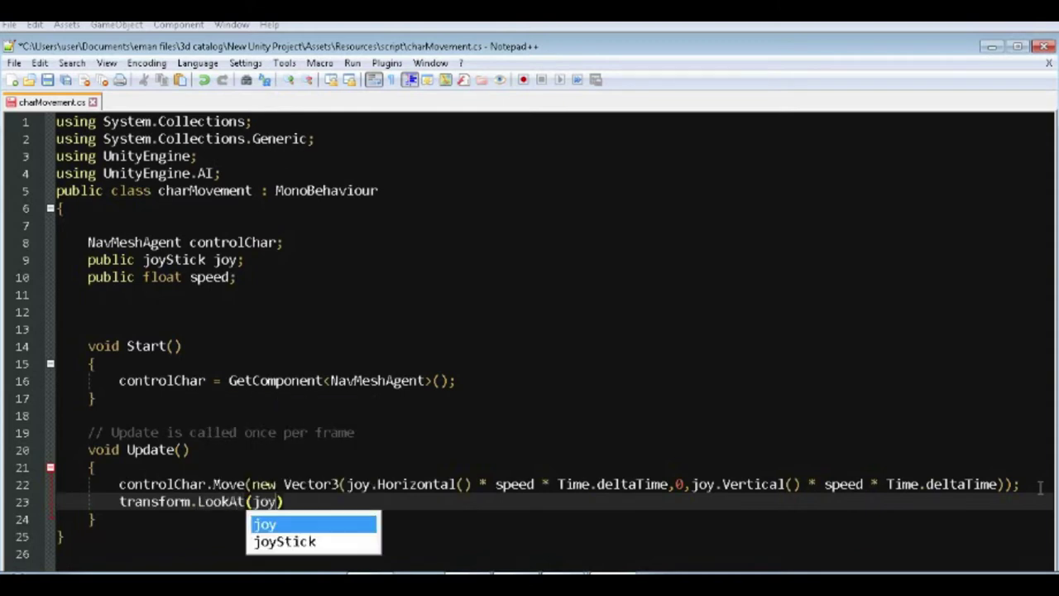
pyautogui.write('.Inu')
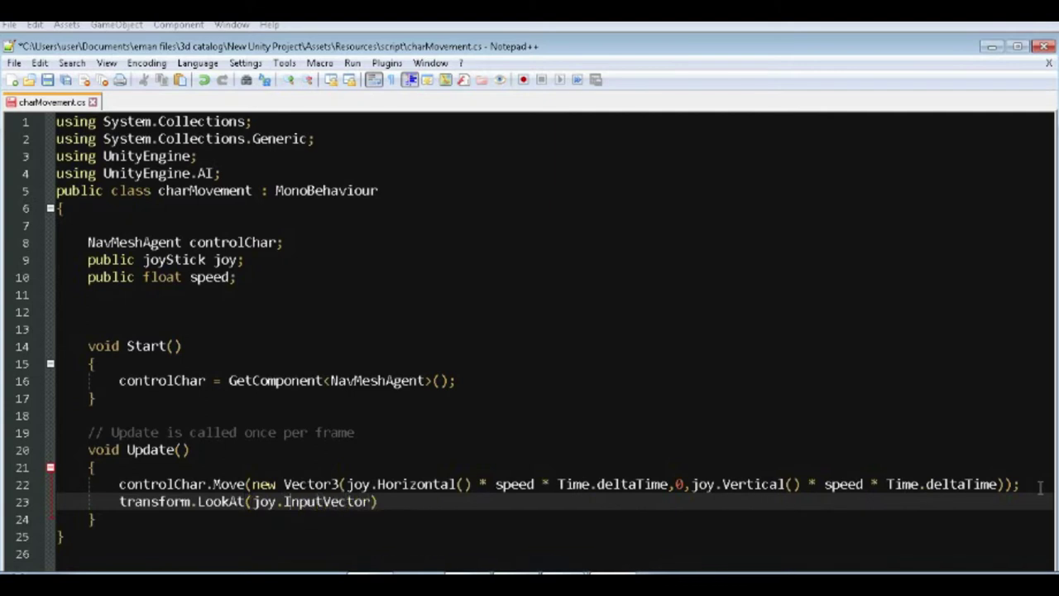
pyautogui.press('BackSpace')
pyautogui.write('inpu')
pyautogui.write('tVector + transf')
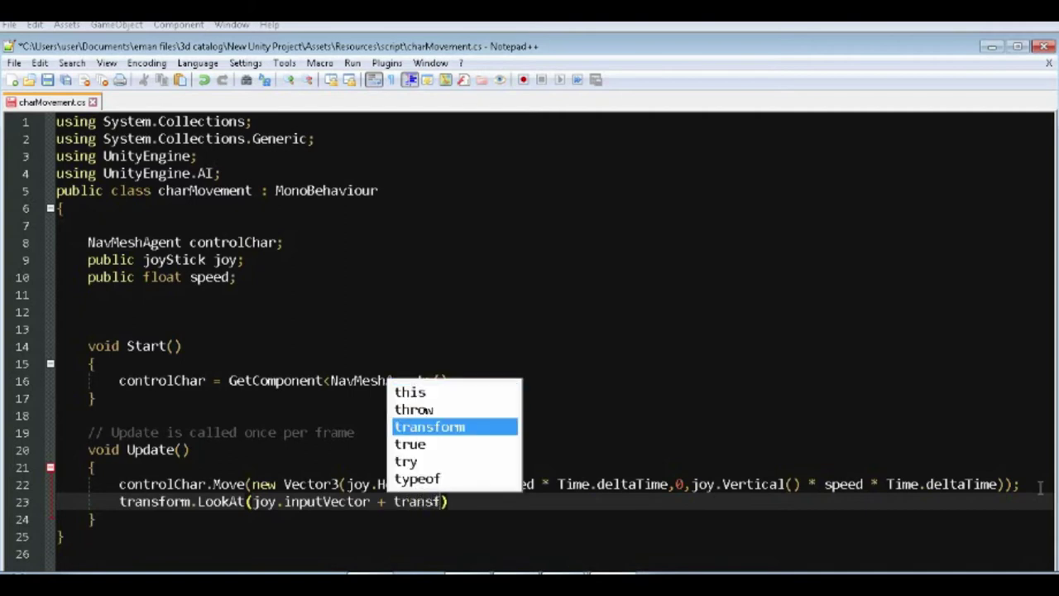
pyautogui.write('orm.forwatr')
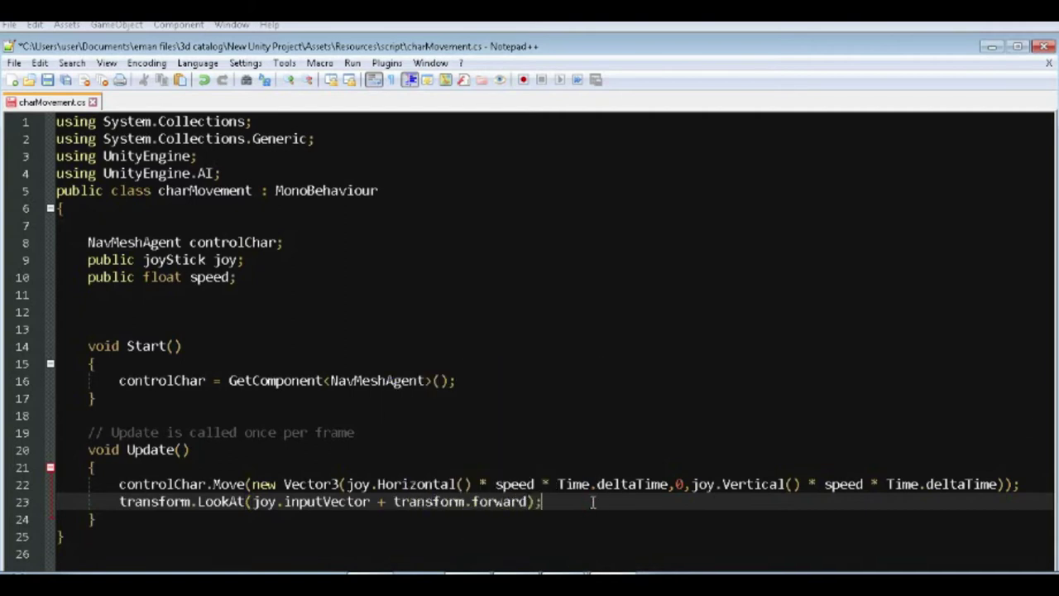
pyautogui.click(17, 63)
pyautogui.click(104, 137)
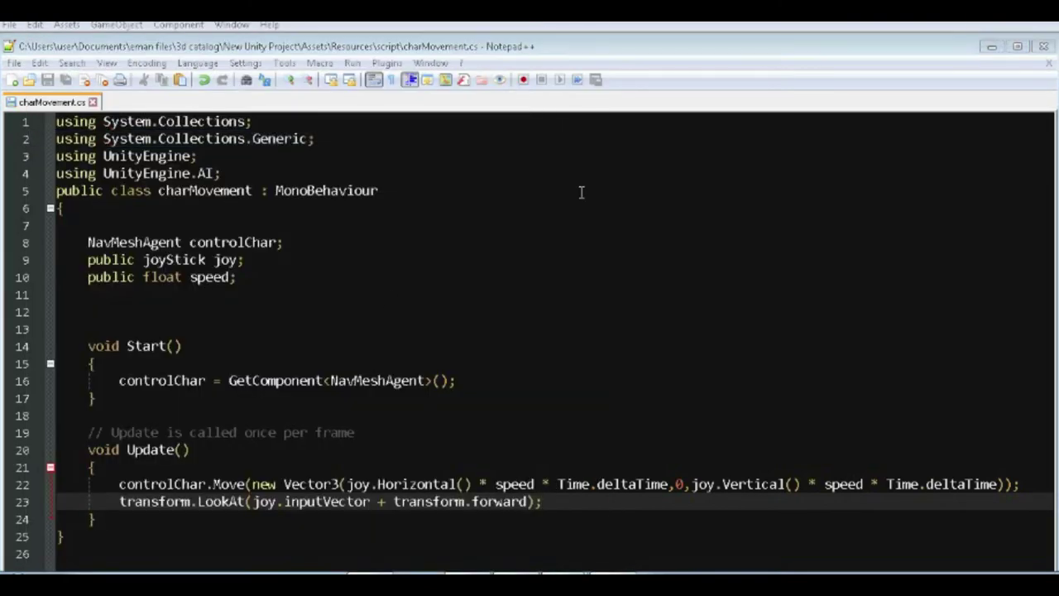
# Complete the LookAt target as joy.inputVector + transform.position and save again
pyautogui.write('p')
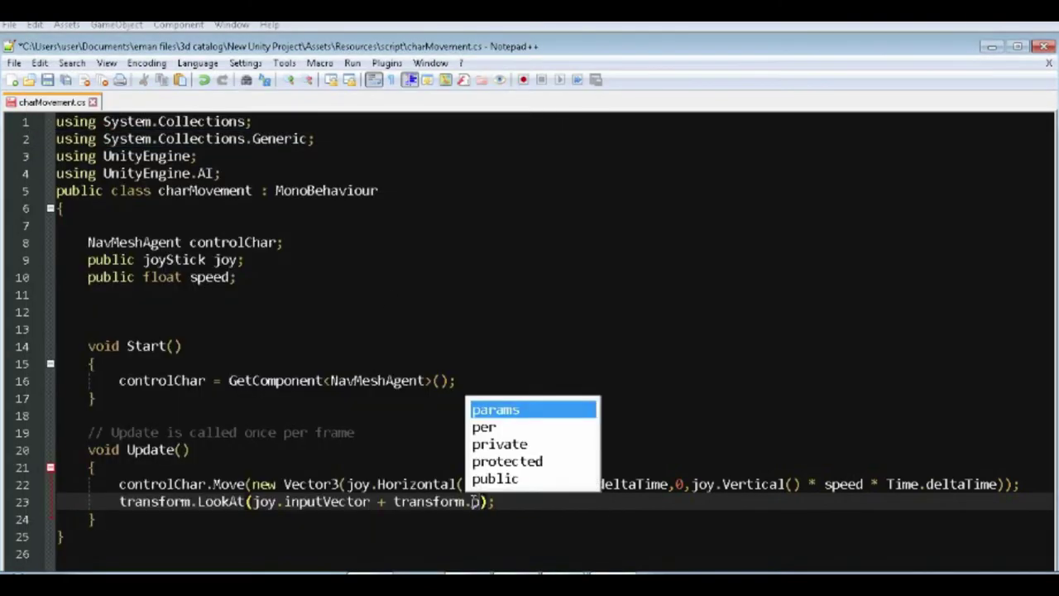
pyautogui.write('osition')
pyautogui.click(638, 405)
pyautogui.click(14, 63)
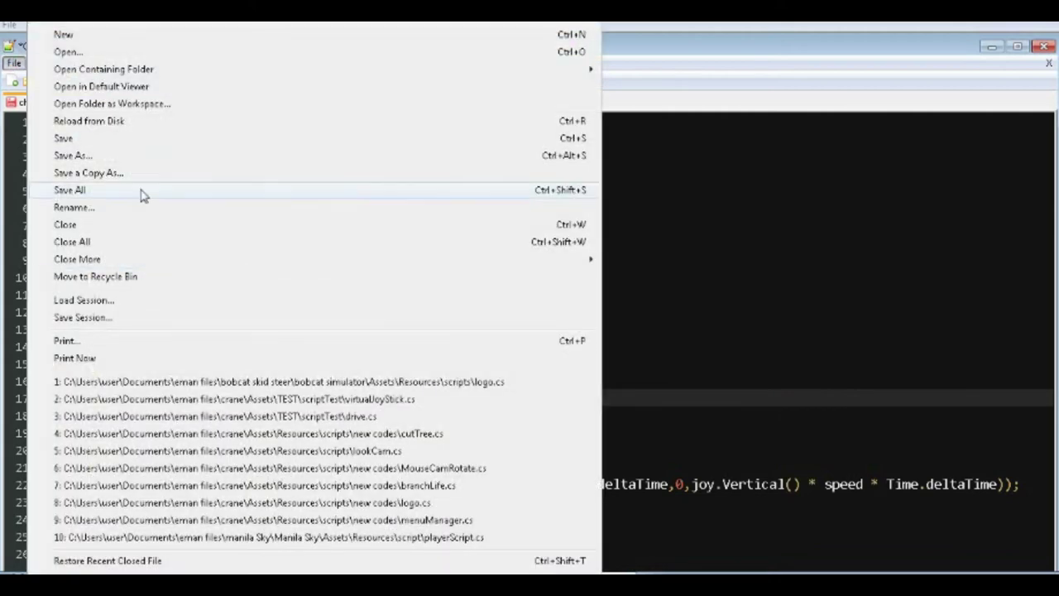
pyautogui.click(136, 139)
pyautogui.hotkey('alt', 'Tab')
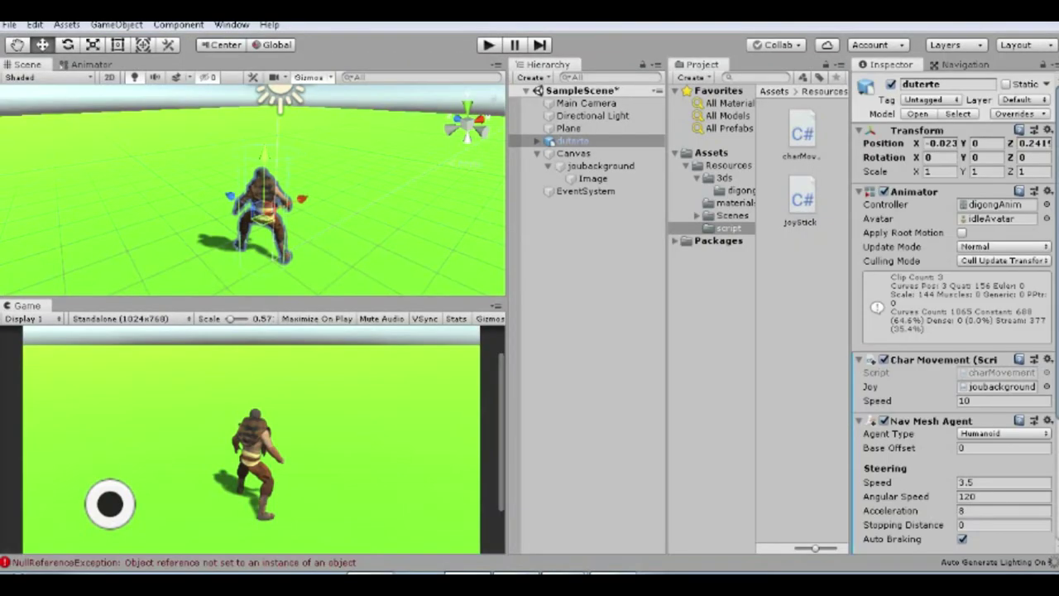
# Play-test walking the character with the joystick at speed 10
pyautogui.click(488, 45)
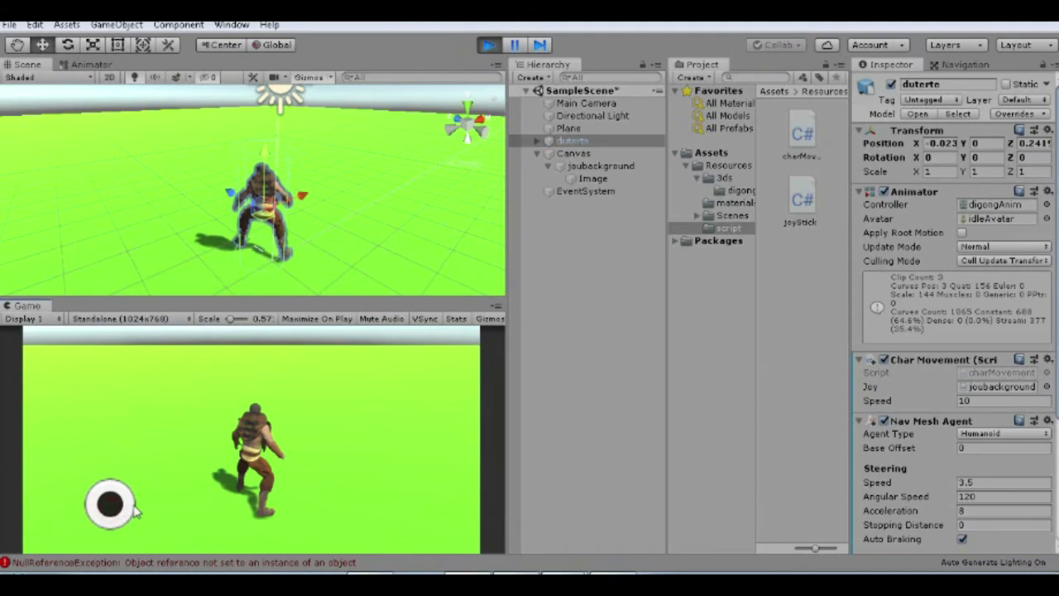
pyautogui.moveTo(112, 513)
pyautogui.mouseDown()
pyautogui.moveTo(61, 445)
pyautogui.moveTo(158, 449)
pyautogui.mouseUp()
pyautogui.click(489, 45)
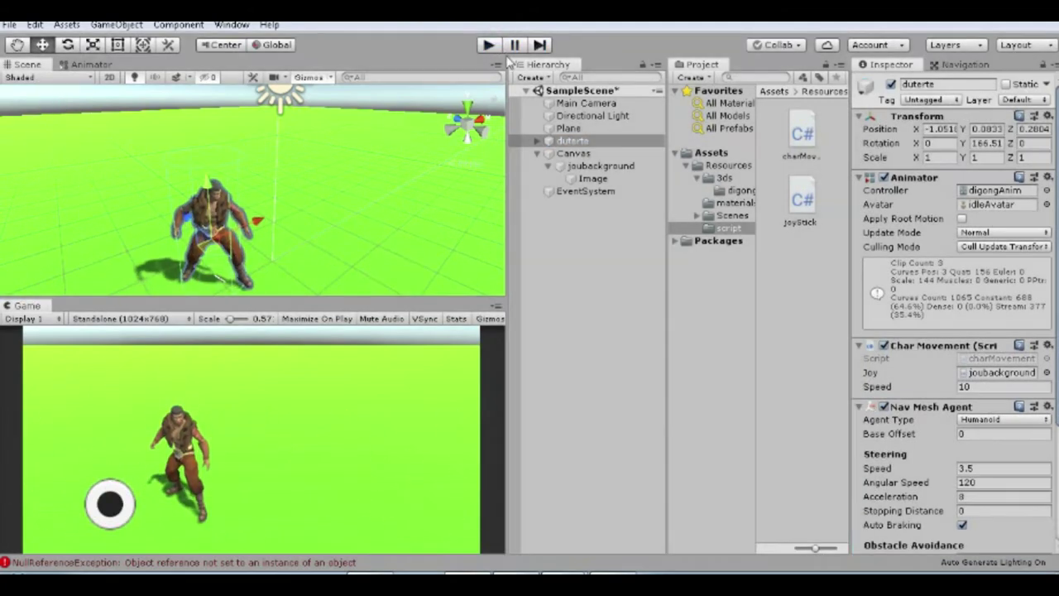
# Lower Char Movement Speed to 5 and retest steering in several directions
pyautogui.click(898, 396)
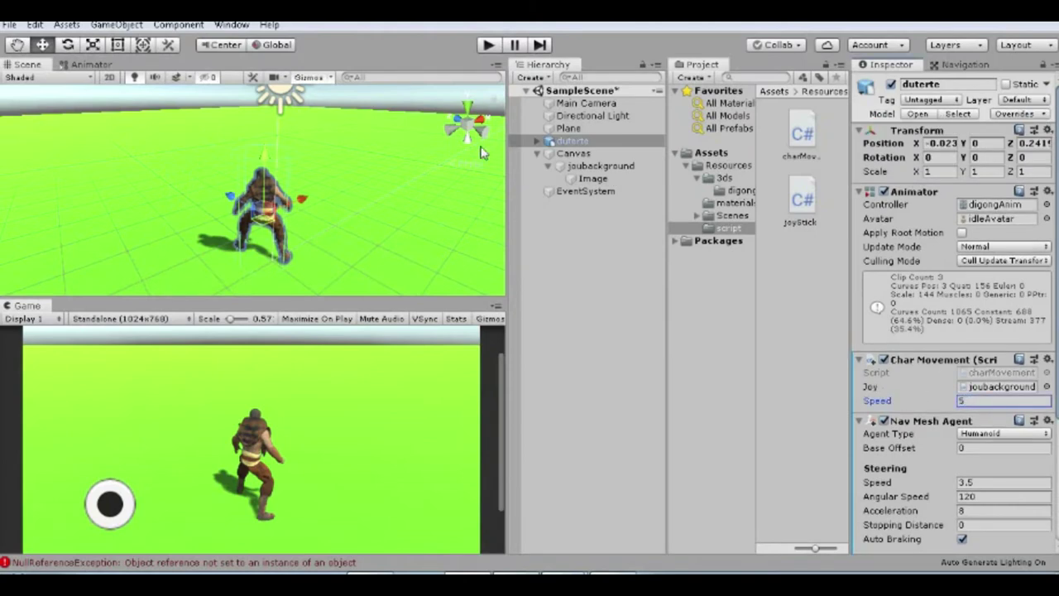
pyautogui.hotkey('ctrl', 'p')
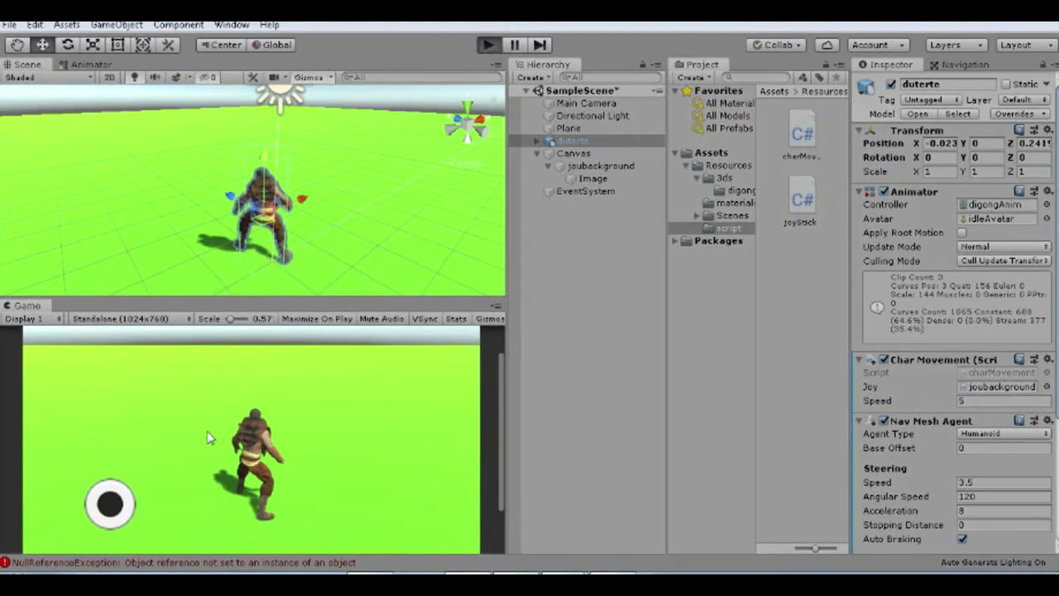
pyautogui.moveTo(110, 503); pyautogui.dragTo(166, 473)
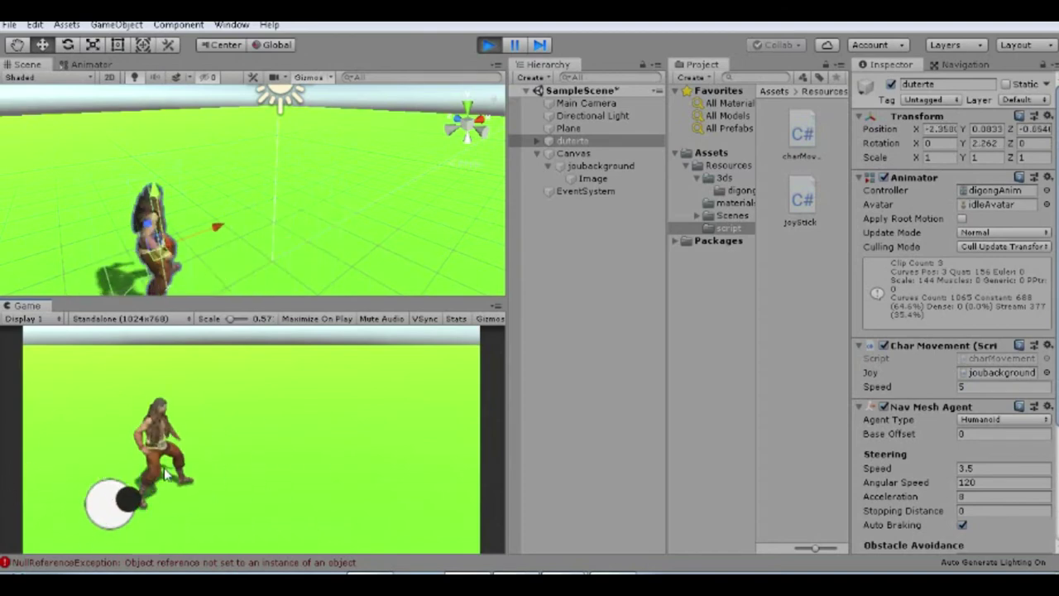
pyautogui.moveTo(165, 473); pyautogui.dragTo(132, 504)
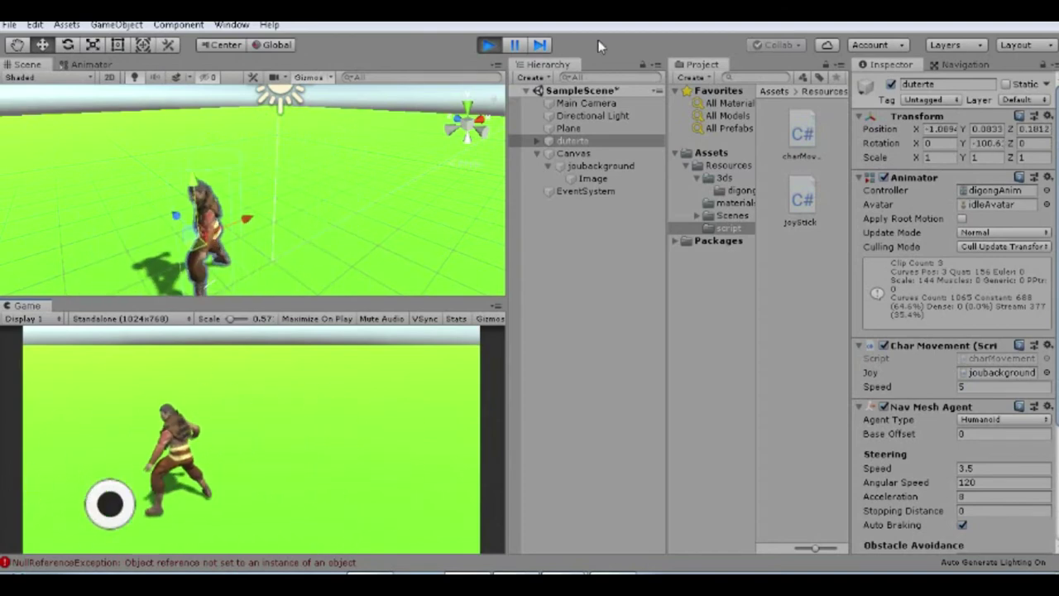
pyautogui.click(488, 45)
pyautogui.hotkey('alt', 'Tab')
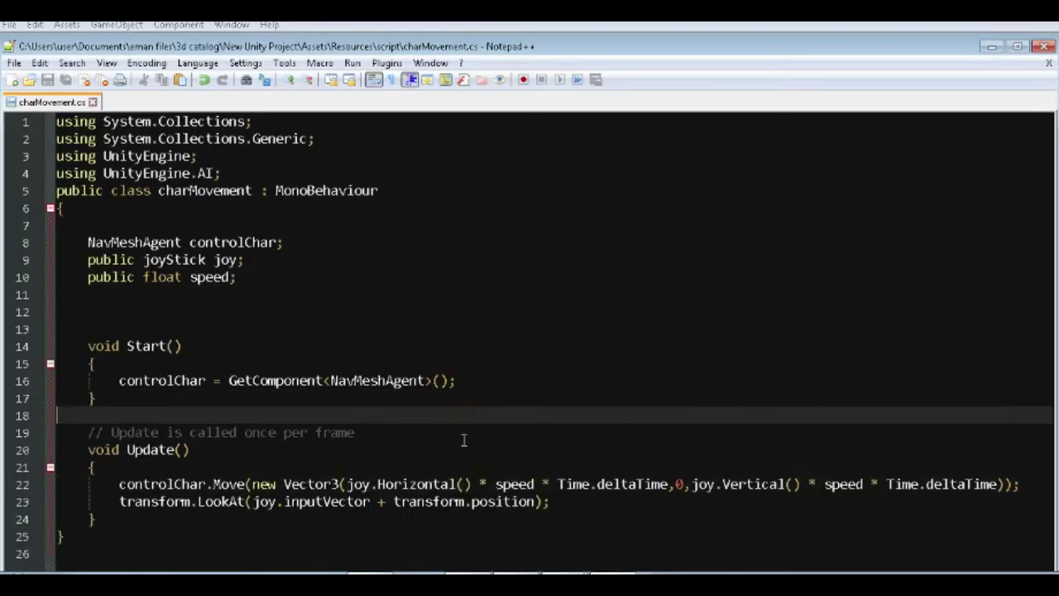
# Declare a public bool isAttacking field below the speed declaration
pyautogui.click(556, 502)
pyautogui.click(248, 279)
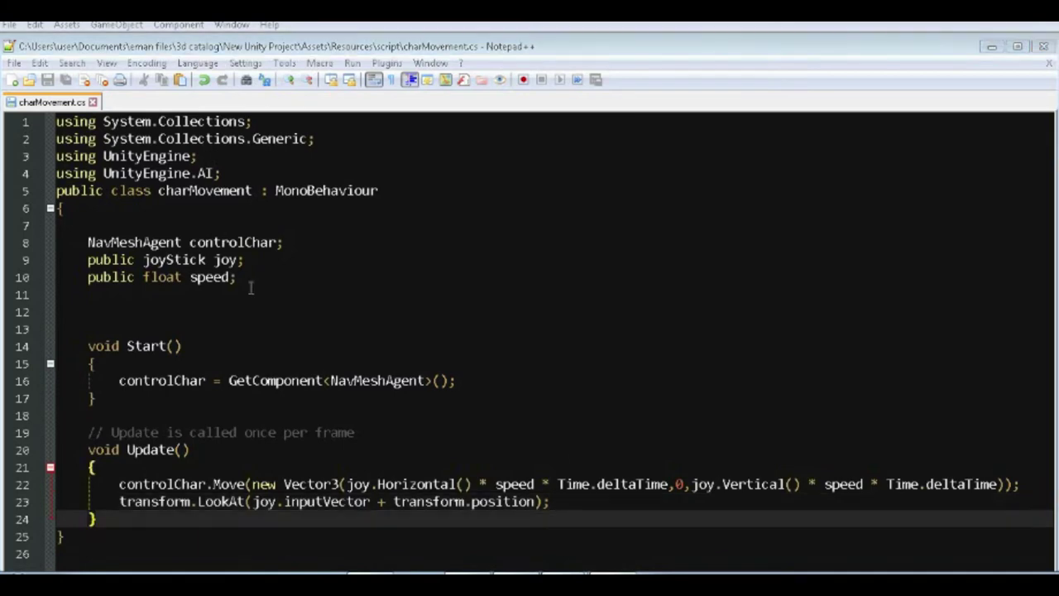
pyautogui.press('Return')
pyautogui.write('public bool isAttacking;')
# Add an empty OnAnimating() method after the Update method
pyautogui.scroll(-1, 275, 284)
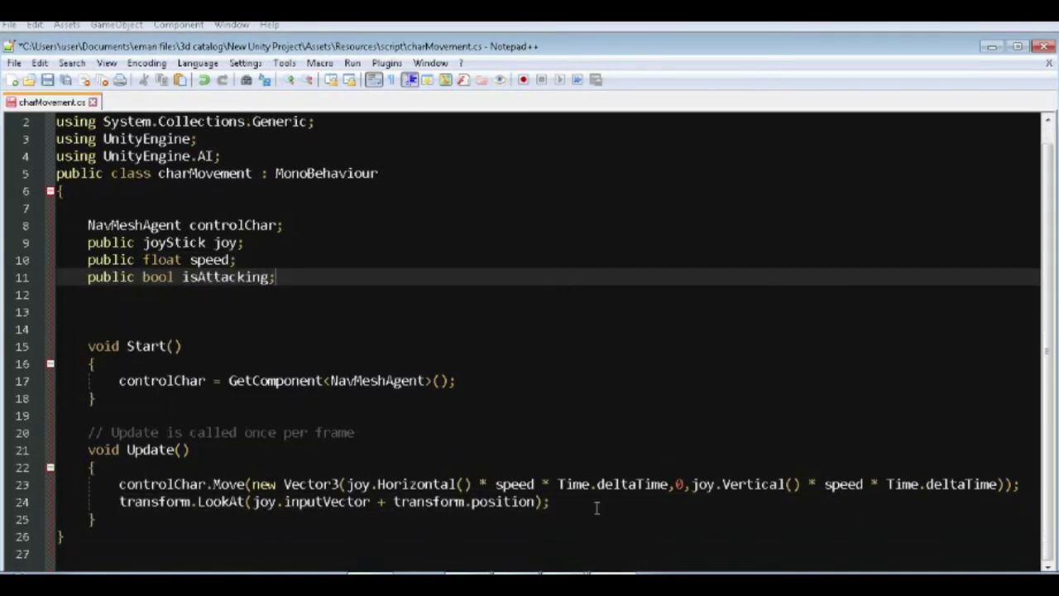
pyautogui.click(595, 503)
pyautogui.press('Return')
pyautogui.press('Return')
pyautogui.press('Return')
pyautogui.press('Return')
pyautogui.press('Return')
pyautogui.press('Up')
pyautogui.press('Up')
pyautogui.press('Up')
pyautogui.hotkey('ctrl', 'End')
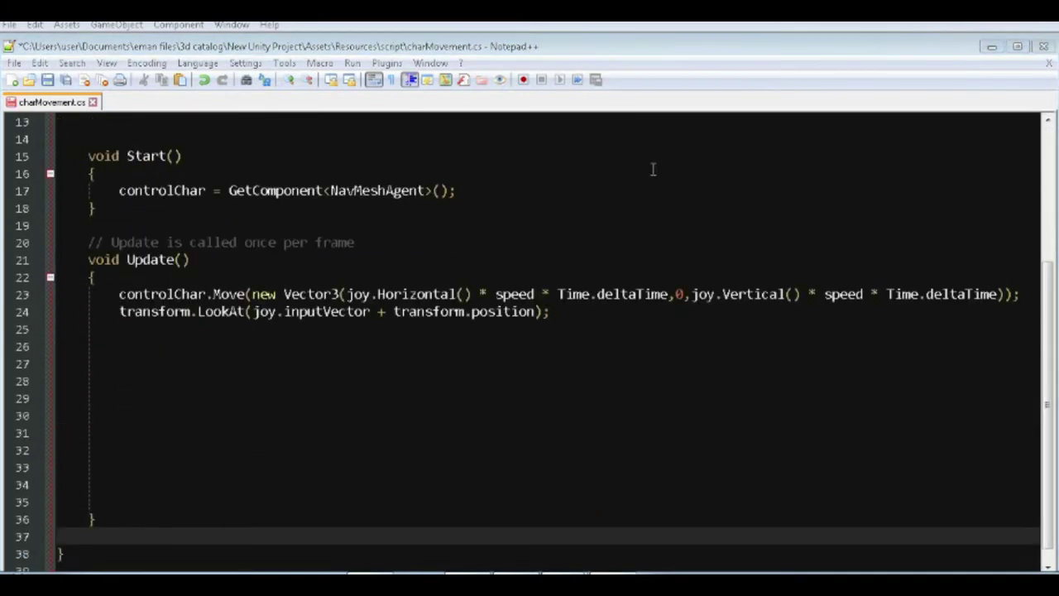
pyautogui.write('ANIMATIN')
pyautogui.press('BackSpace')
pyautogui.press('BackSpace')
pyautogui.press('BackSpace')
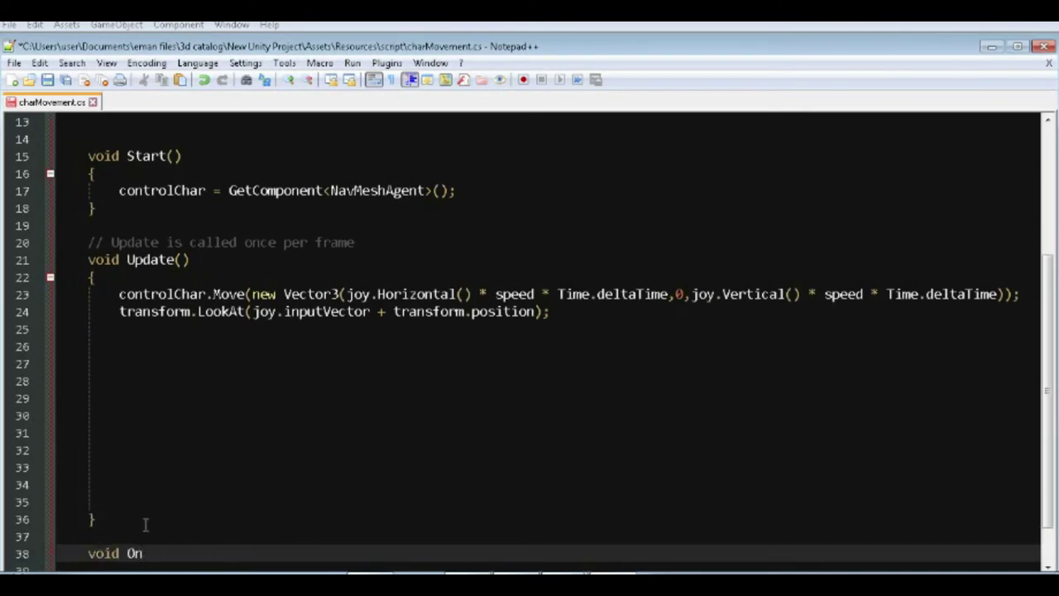
pyautogui.write('Animating() {')
pyautogui.press('Return')
pyautogui.press('Return')
pyautogui.press('Return')
pyautogui.press('Return')
pyautogui.press('Return')
pyautogui.press('Return')
pyautogui.write('}')
# Start an if statement in OnAnimating conditioned on the joystick input
pyautogui.click(217, 430)
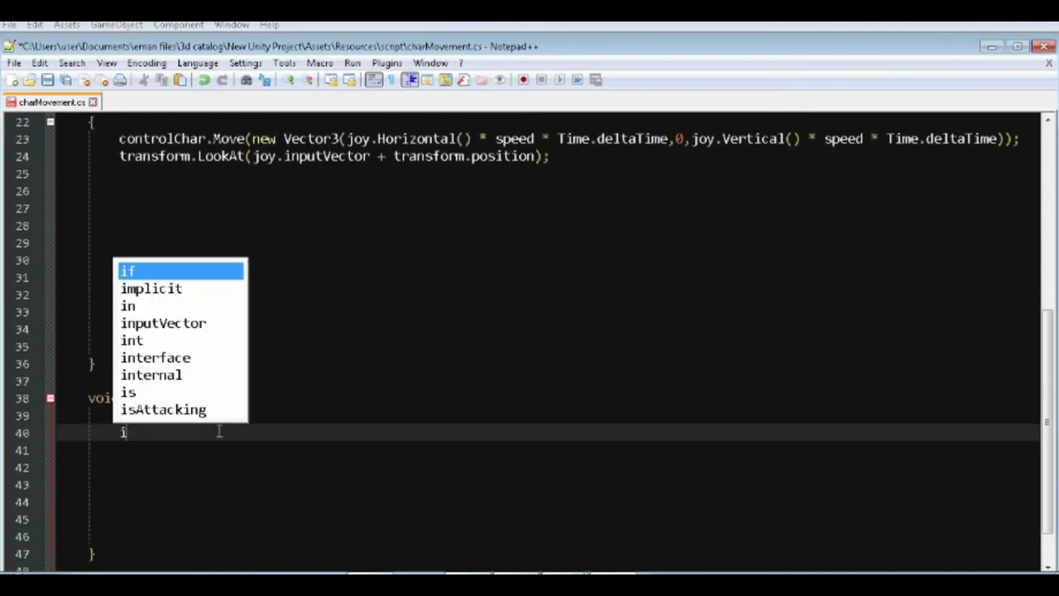
pyautogui.write('if()')
pyautogui.press('Left')
pyautogui.write('joy.')
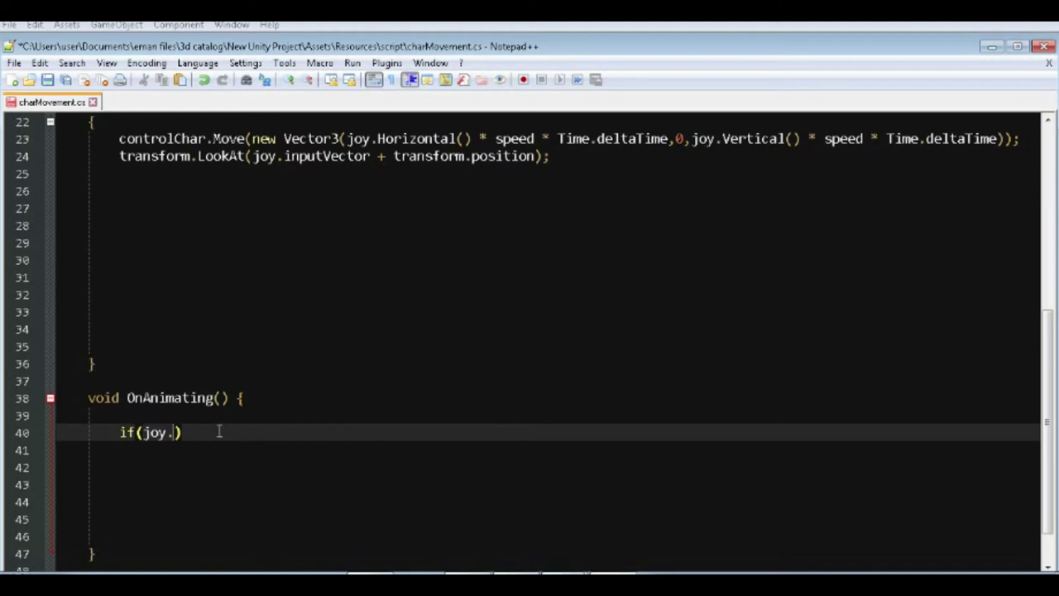
# Declare an Animator anim field below the NavMeshAgent field
pyautogui.hotkey('ctrl', 'Home')
pyautogui.click(308, 240)
pyautogui.press('Return')
pyautogui.write('Animato')
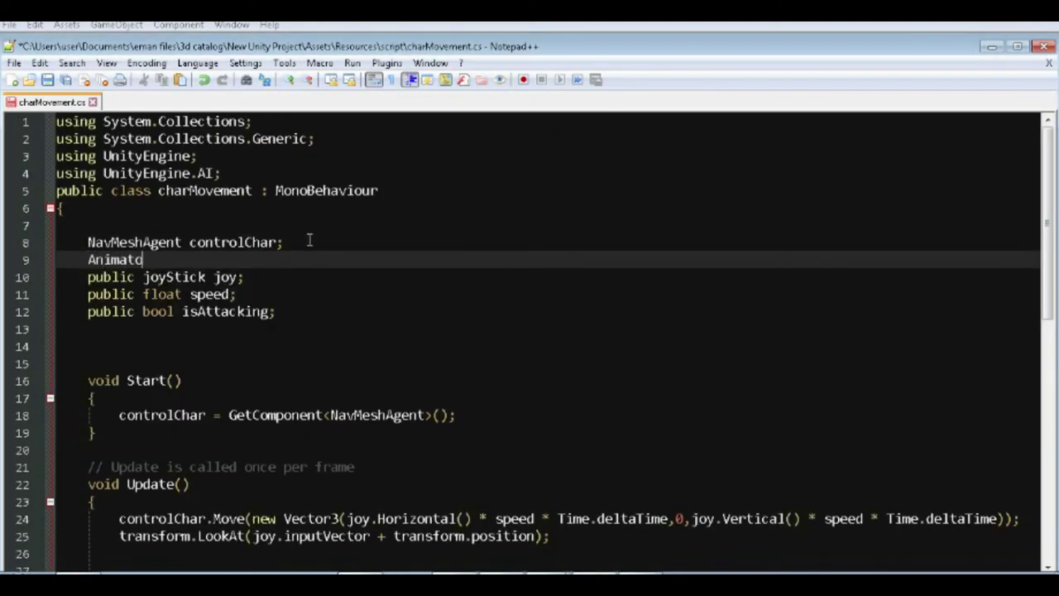
pyautogui.write('r anim;')
# Assign anim = GetComponent<Animator>() in the Start method
pyautogui.click(469, 412)
pyautogui.press('Return')
pyautogui.write('anim = G')
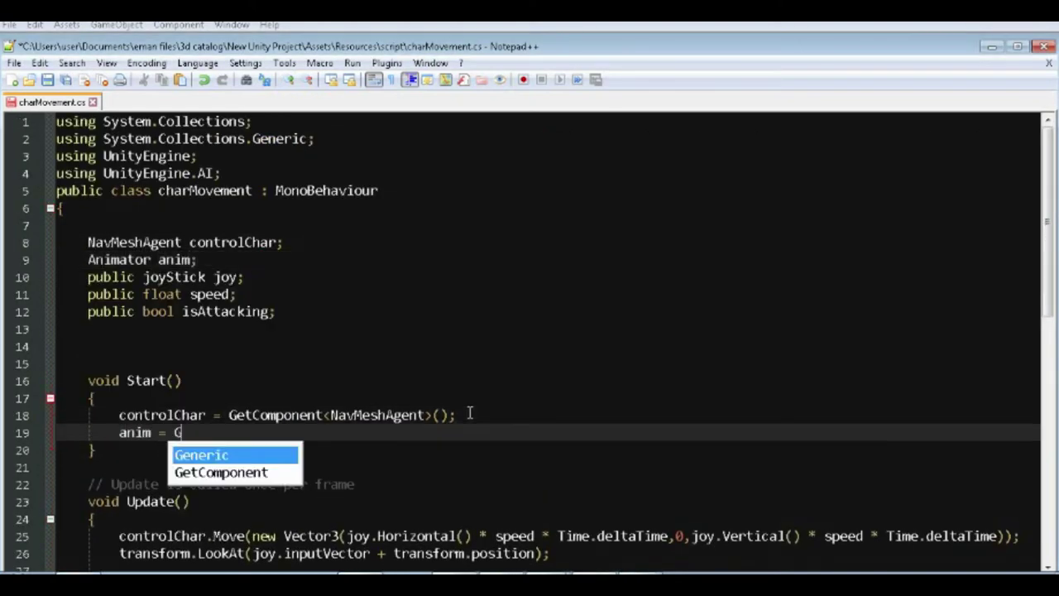
pyautogui.write('etCompon')
pyautogui.press('Return')
pyautogui.write('<Animator>();')
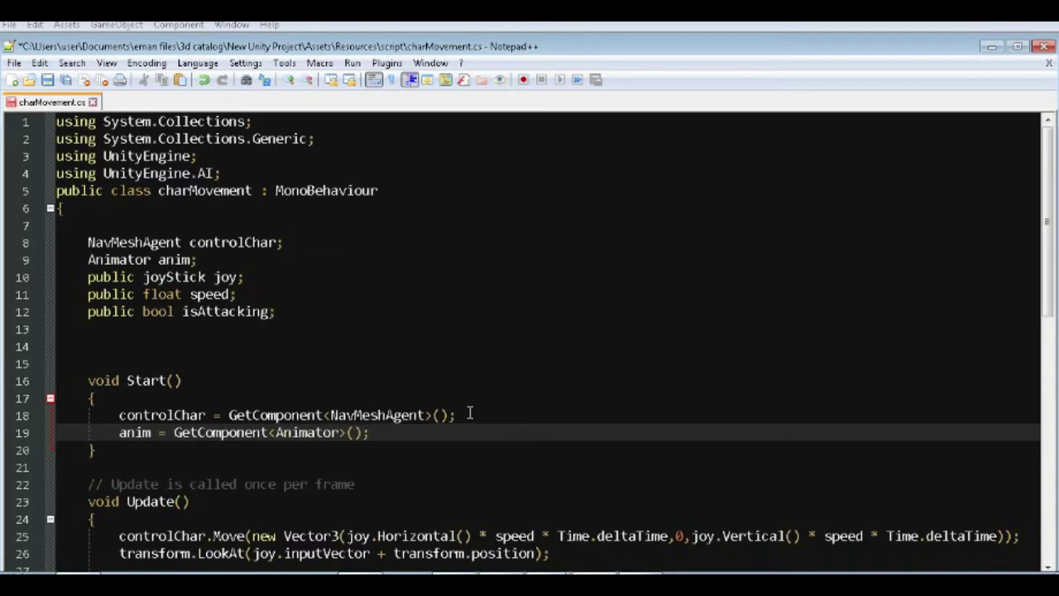
# In the if block, set isRunning to true and isIdle to false with anim.SetBool
pyautogui.scroll(-10, 469, 412)
pyautogui.click(364, 346)
pyautogui.scroll(1, 198, 394)
pyautogui.write('anim.SetBool')
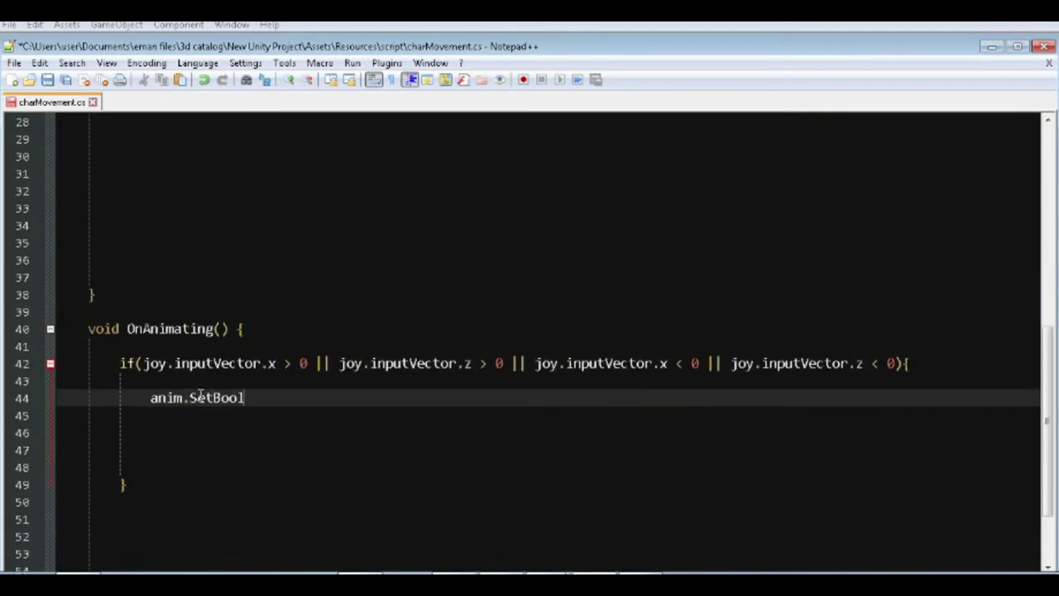
pyautogui.write('("is')
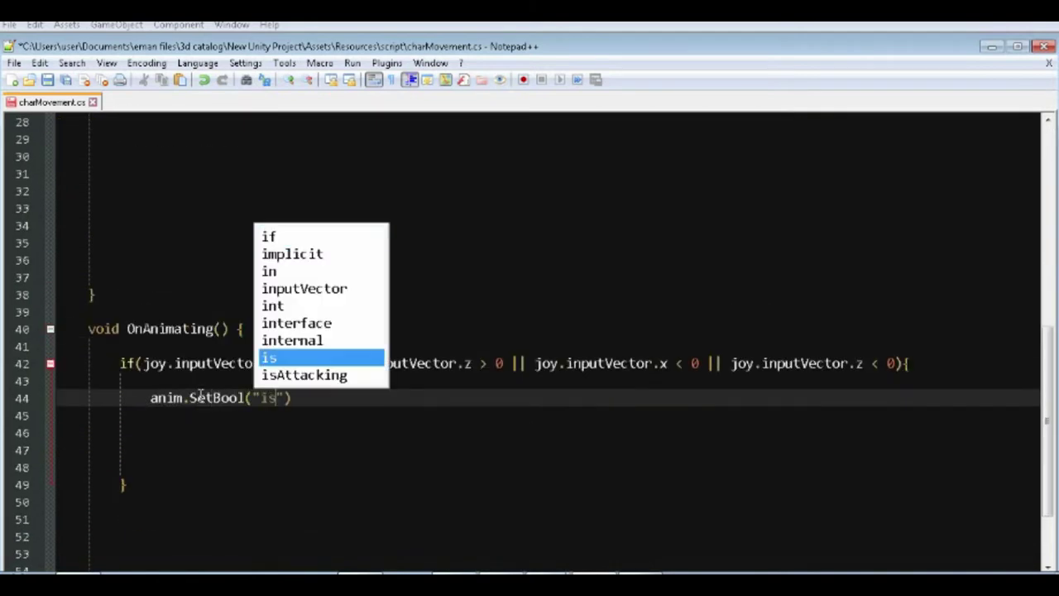
pyautogui.write('Running",true);')
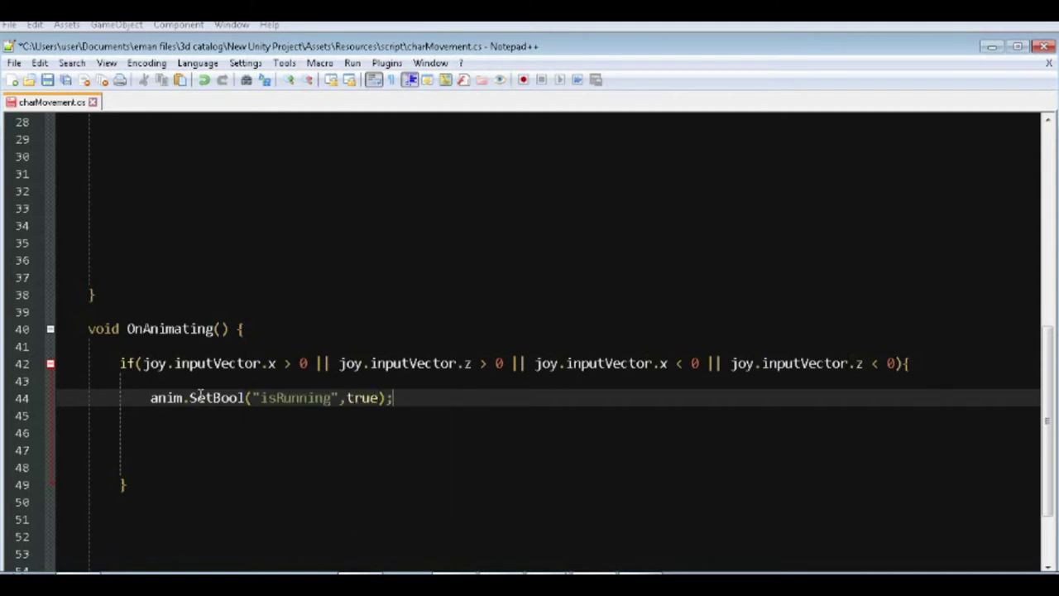
pyautogui.click(159, 417)
pyautogui.write('anim.SetBool("isRunning",true);')
pyautogui.doubleClick(278, 415)
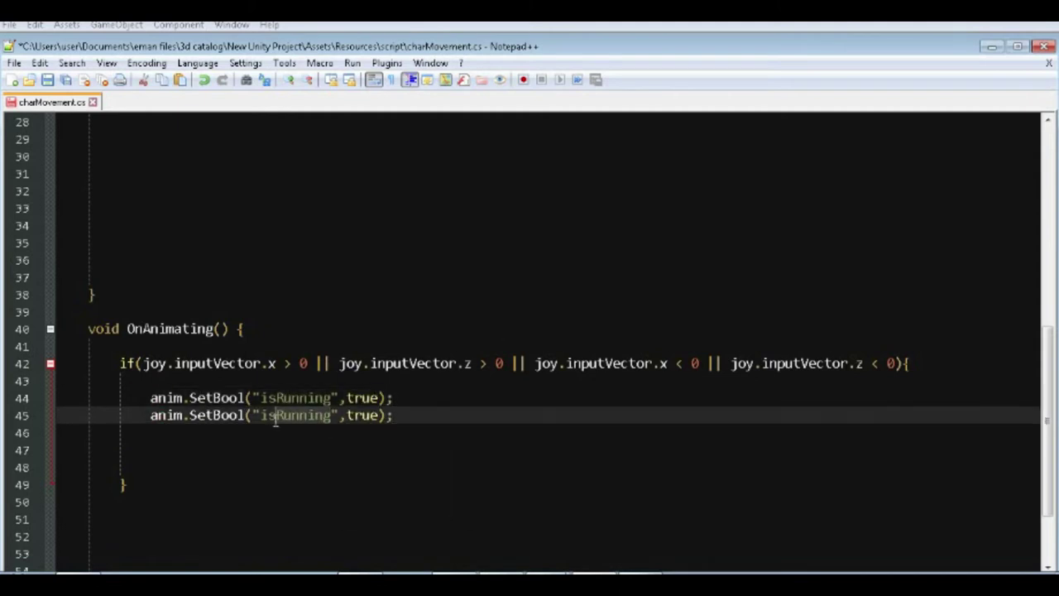
pyautogui.write('isIdle",false')
# Add an else branch containing a nested if (isAttacking == false)
pyautogui.click(149, 447)
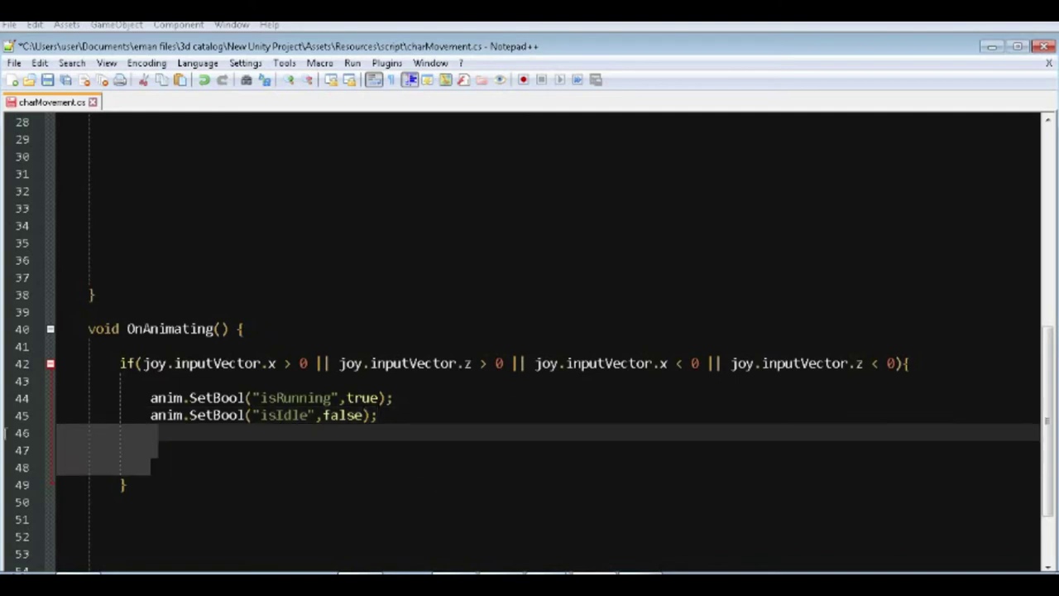
pyautogui.press('Delete')
pyautogui.press('Delete')
pyautogui.write('else{')
pyautogui.press('Return')
pyautogui.press('Return')
pyautogui.press('Return')
pyautogui.press('Return')
pyautogui.press('Return')
pyautogui.write('}')
pyautogui.scroll(-3, 278, 444)
pyautogui.scroll(2, 474, 340)
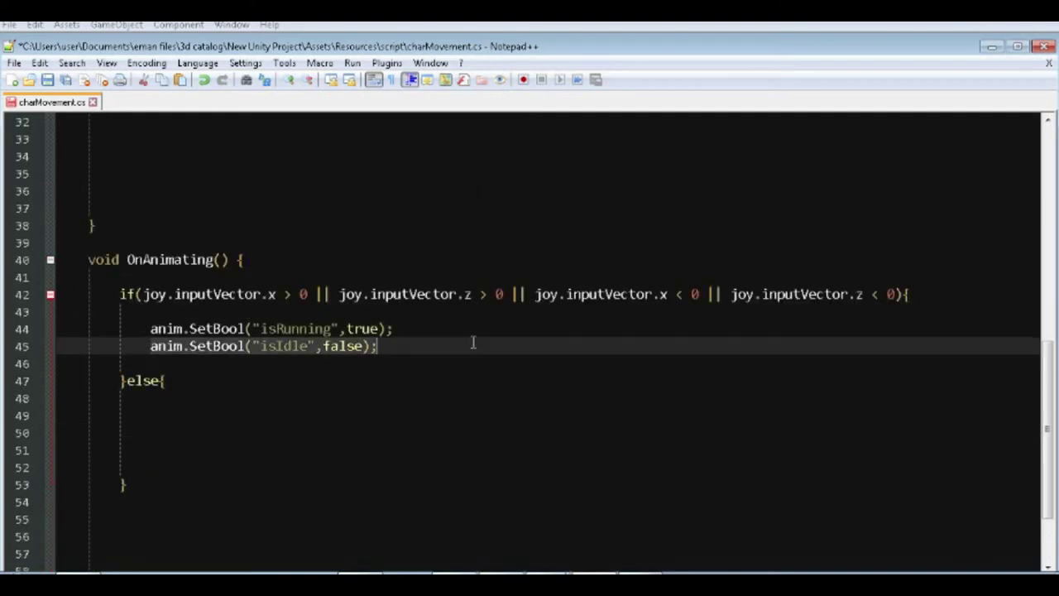
pyautogui.click(362, 414)
pyautogui.write('if()isAttacki)')
pyautogui.press('Return')
pyautogui.write('== ')
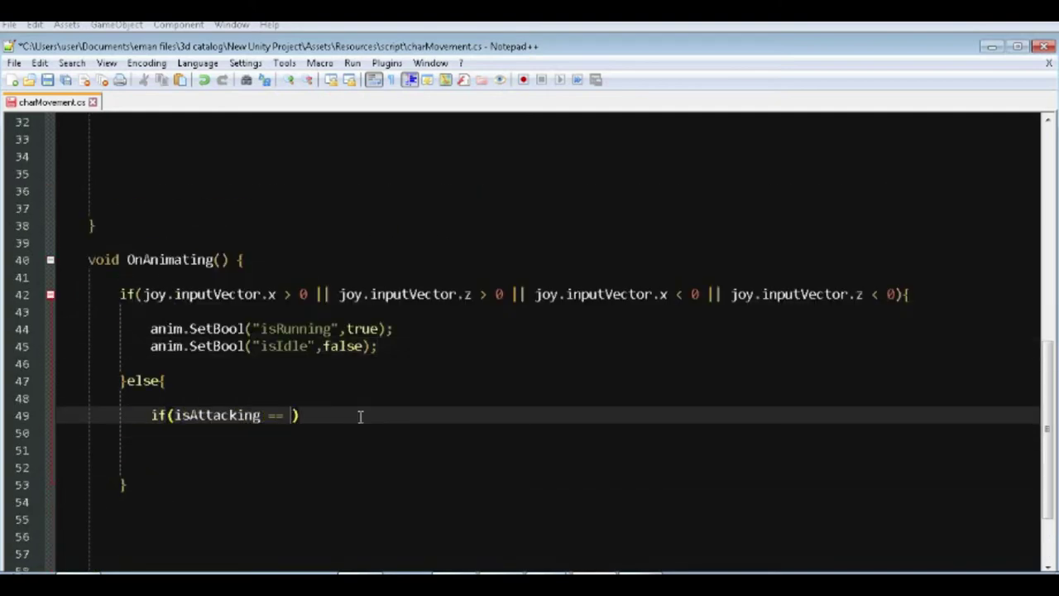
pyautogui.write('false){')
pyautogui.press('Return')
pyautogui.press('Return')
pyautogui.press('Return')
# In the nested if, set isRunning to false and isIdle to true
pyautogui.click(151, 328)
pyautogui.keyDown('shift'); pyautogui.click(377, 346); pyautogui.keyUp('shift')
pyautogui.hotkey('ctrl', 'c')
pyautogui.click(182, 449)
pyautogui.hotkey('ctrl', 'v')
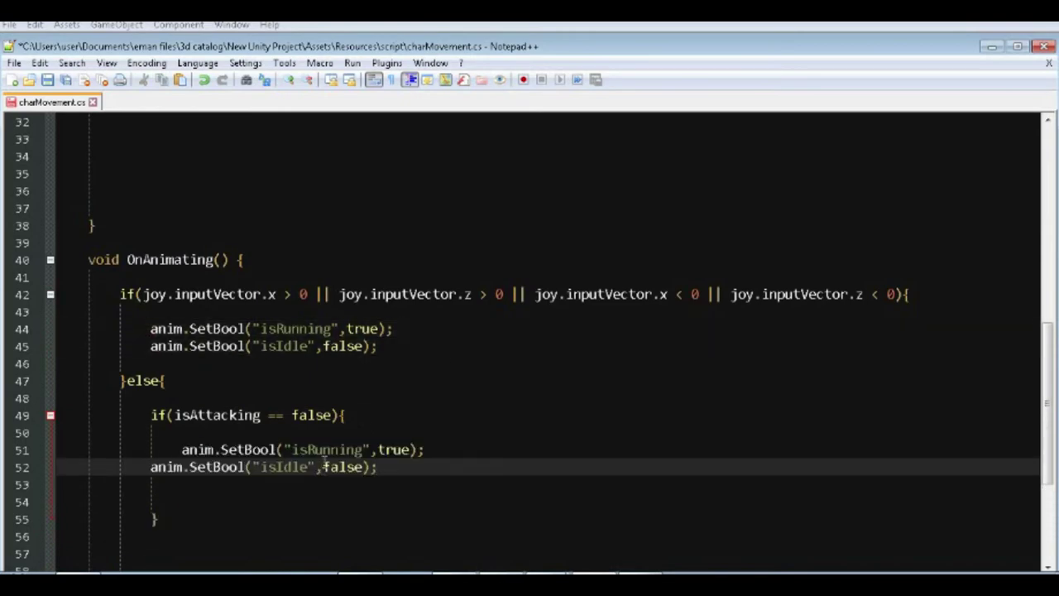
pyautogui.doubleClick(306, 450)
pyautogui.doubleClick(392, 450)
pyautogui.write('false')
pyautogui.doubleClick(337, 466)
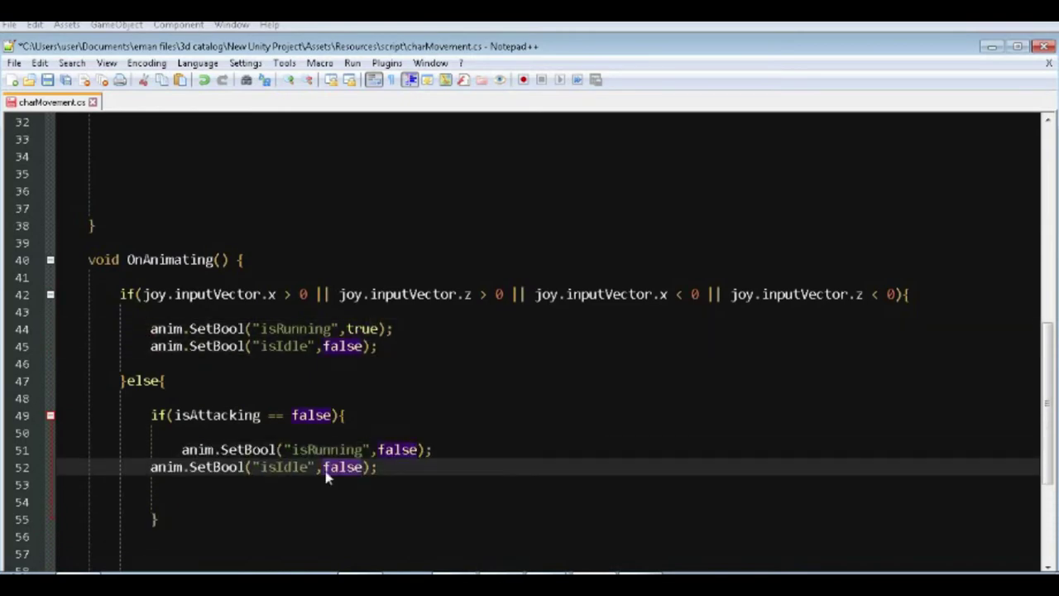
pyautogui.write('true')
pyautogui.scroll(-3, 456, 486)
pyautogui.scroll(3, 456, 487)
# Save the script and call OnAnimating(); from Update
pyautogui.click(14, 63)
pyautogui.click(134, 141)
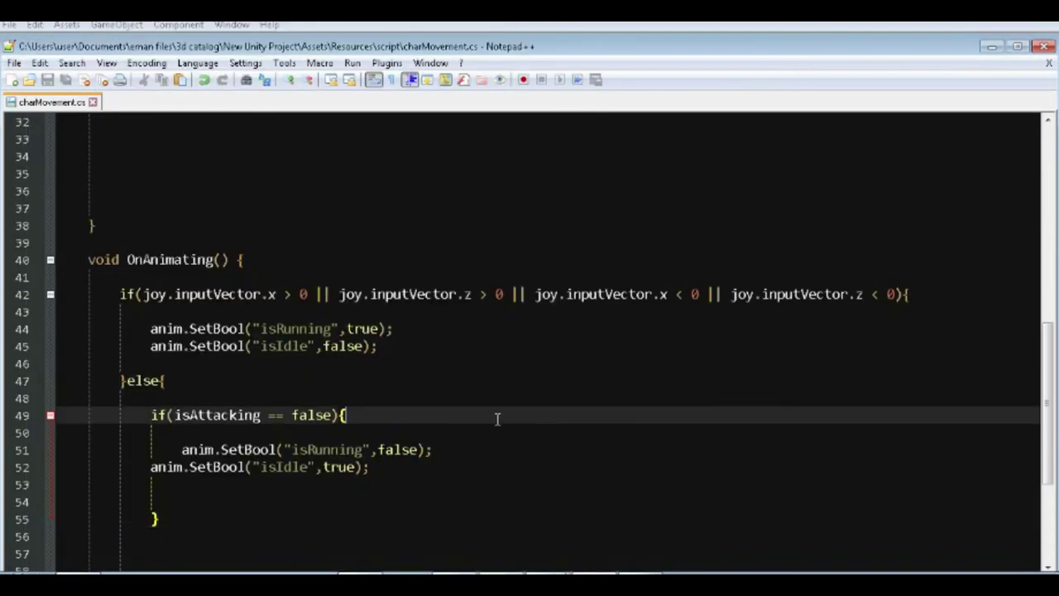
pyautogui.moveTo(126, 259); pyautogui.dragTo(222, 259)
pyautogui.scroll(6, 248, 330)
pyautogui.click(281, 398)
pyautogui.write(';')
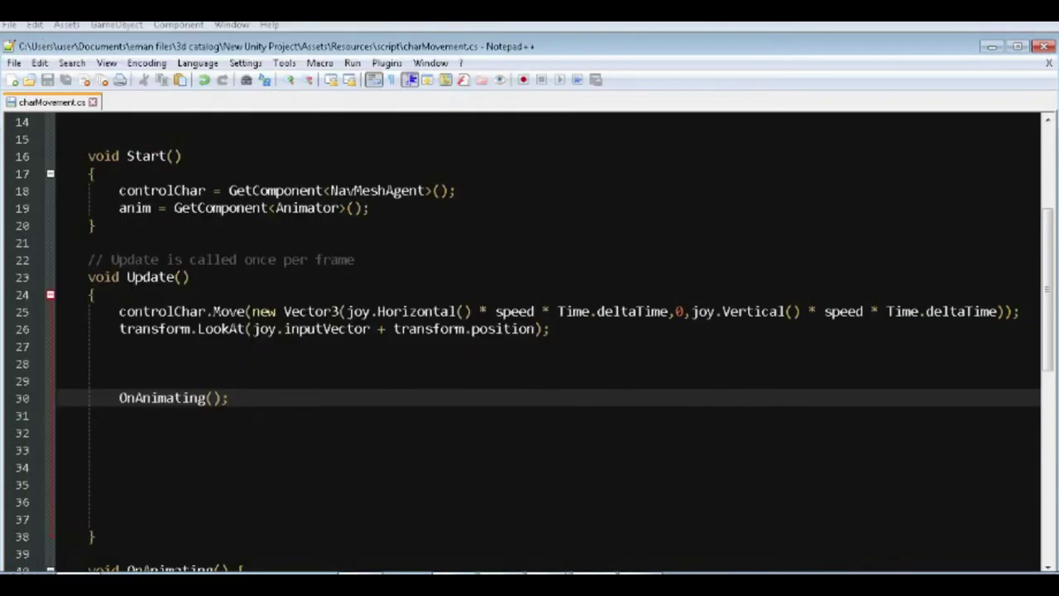
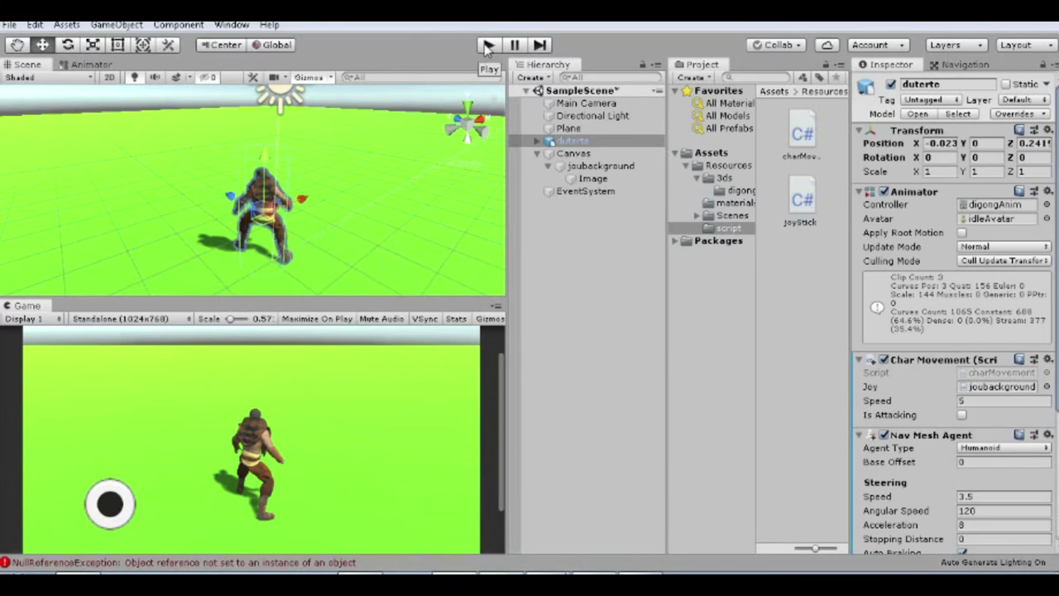
# Play-test steering the character lower left, right and left with the joystick, then stop
pyautogui.click(486, 46)
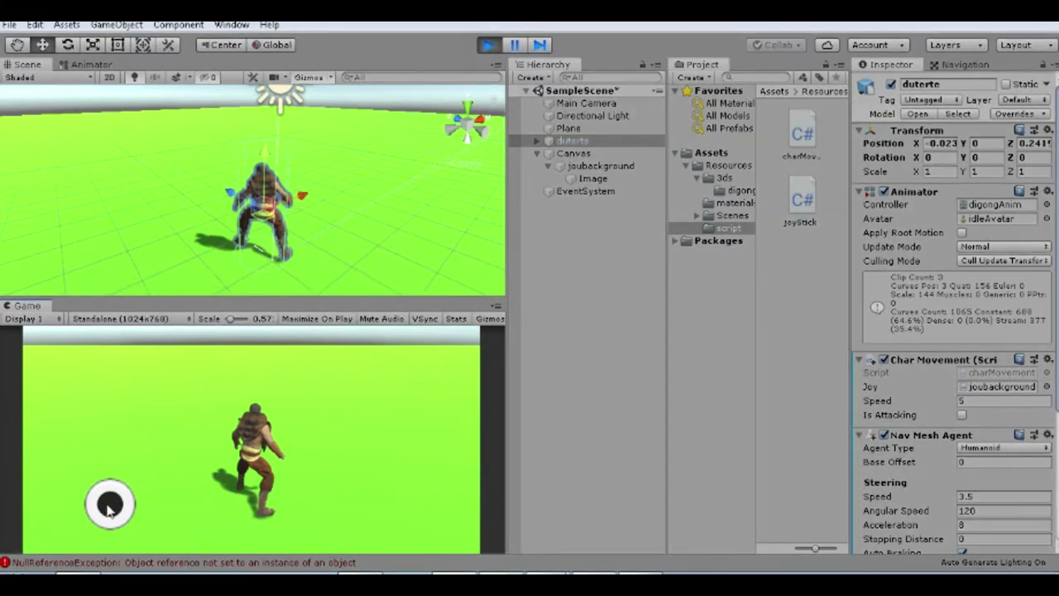
pyautogui.moveTo(109, 506)
pyautogui.mouseDown()
pyautogui.moveTo(25, 546)
pyautogui.moveTo(72, 522)
pyautogui.mouseUp()
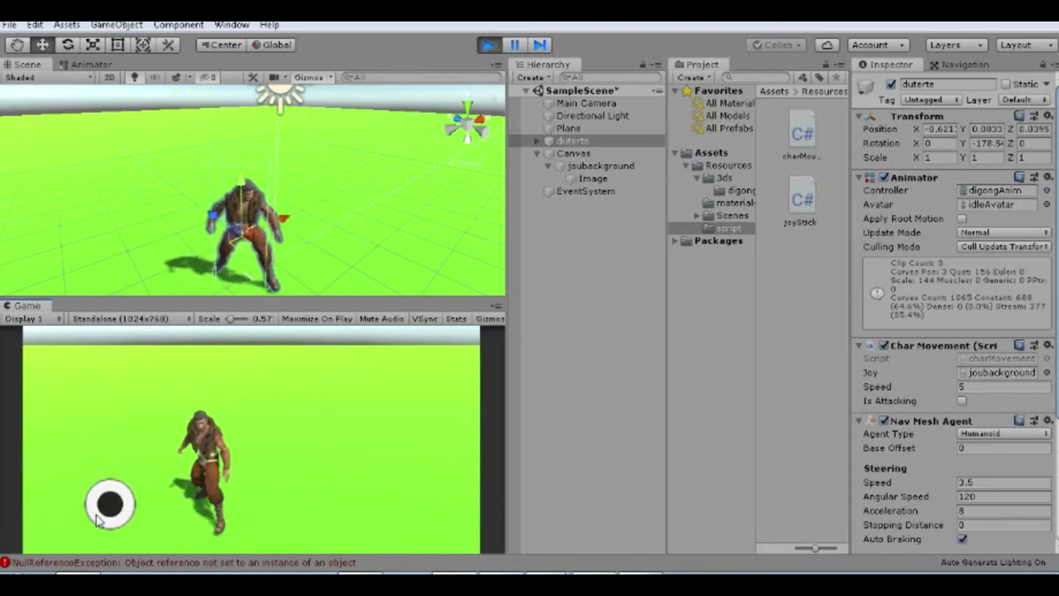
pyautogui.moveTo(72, 522)
pyautogui.mouseDown()
pyautogui.moveTo(194, 448)
pyautogui.moveTo(60, 495)
pyautogui.moveTo(149, 435)
pyautogui.moveTo(15, 449)
pyautogui.moveTo(120, 496)
pyautogui.moveTo(33, 417)
pyautogui.moveTo(139, 468)
pyautogui.mouseUp()
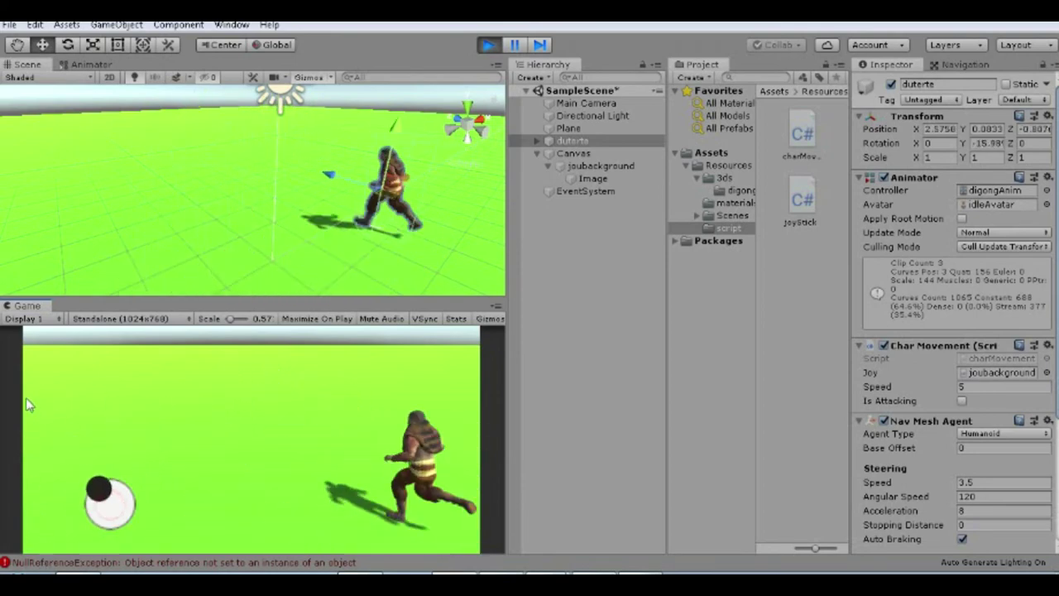
pyautogui.moveTo(139, 468); pyautogui.dragTo(42, 473)
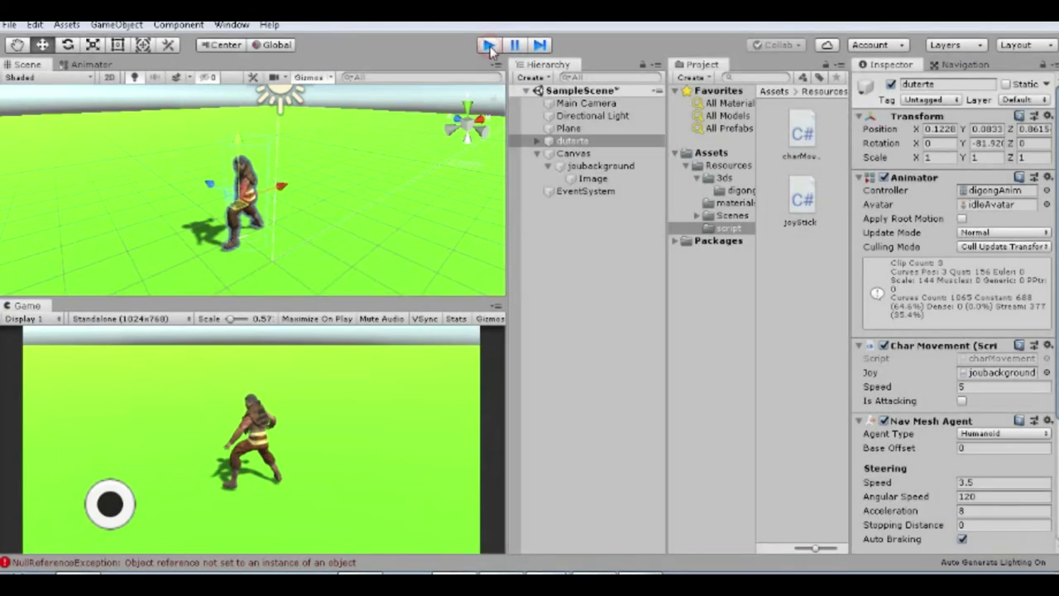
pyautogui.click(488, 45)
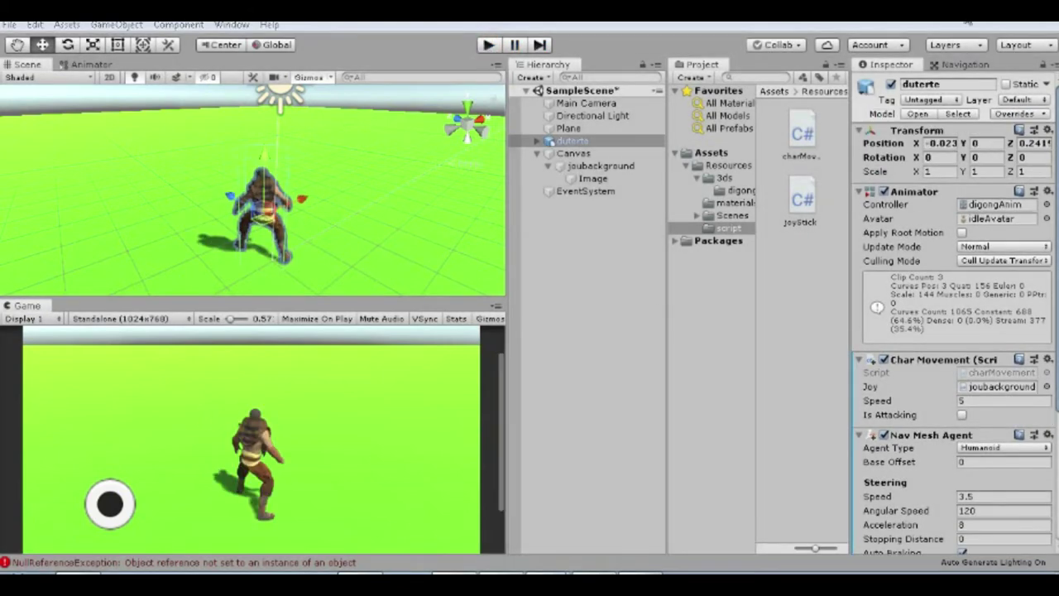
# Add a UI Button under Canvas with the Knob source image and its Text child deleted
pyautogui.click(571, 153)
pyautogui.rightClick(587, 154)
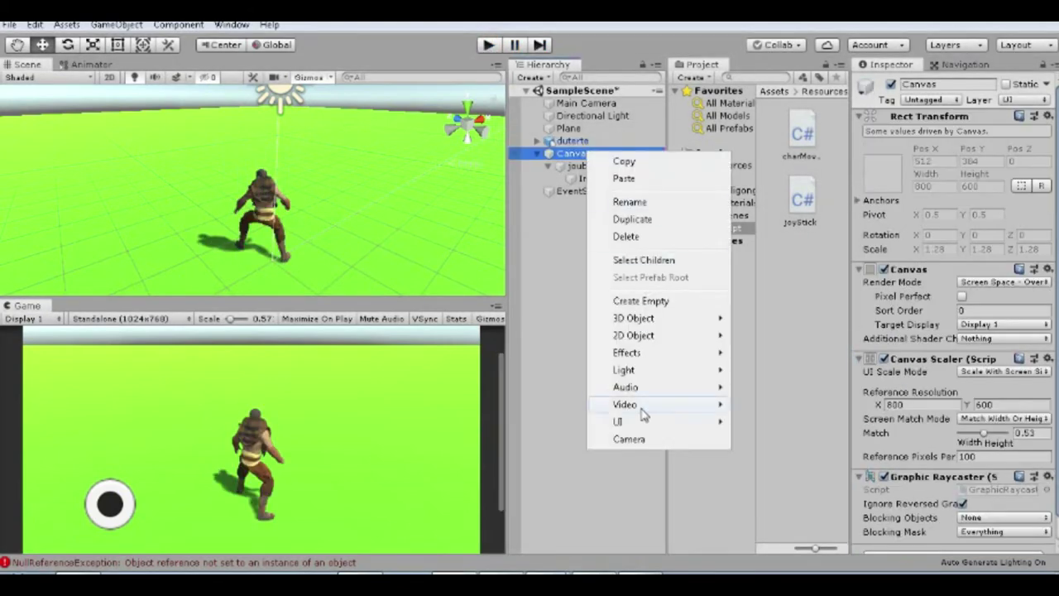
pyautogui.moveTo(646, 421)
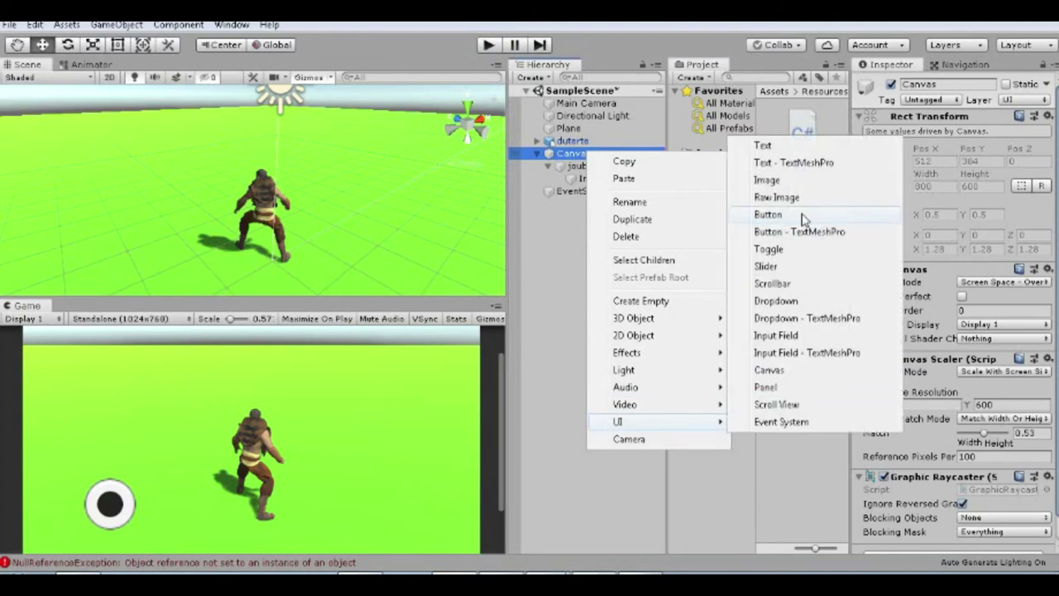
pyautogui.click(802, 216)
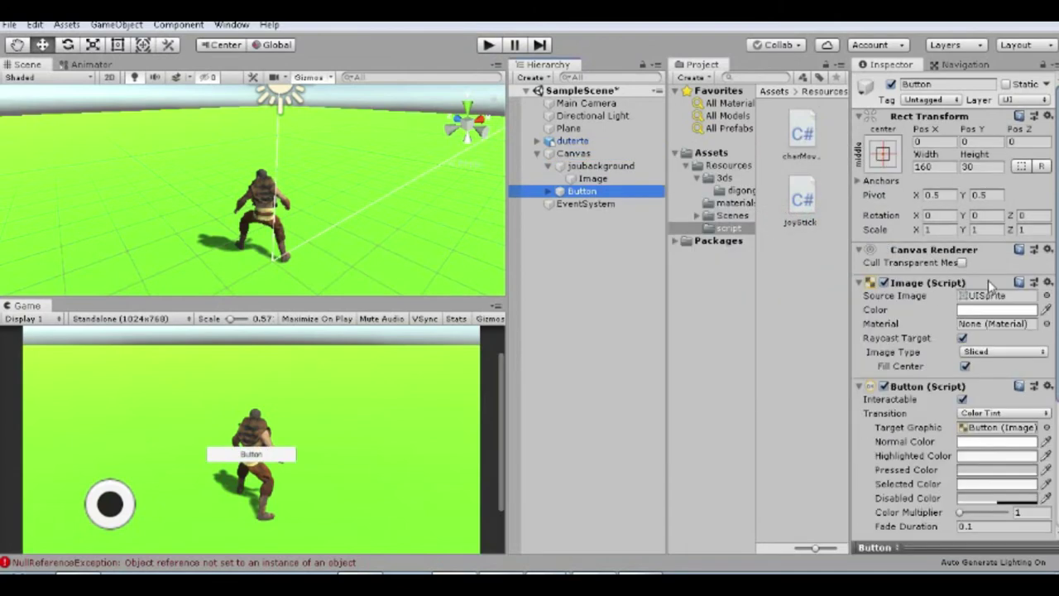
pyautogui.click(1045, 298)
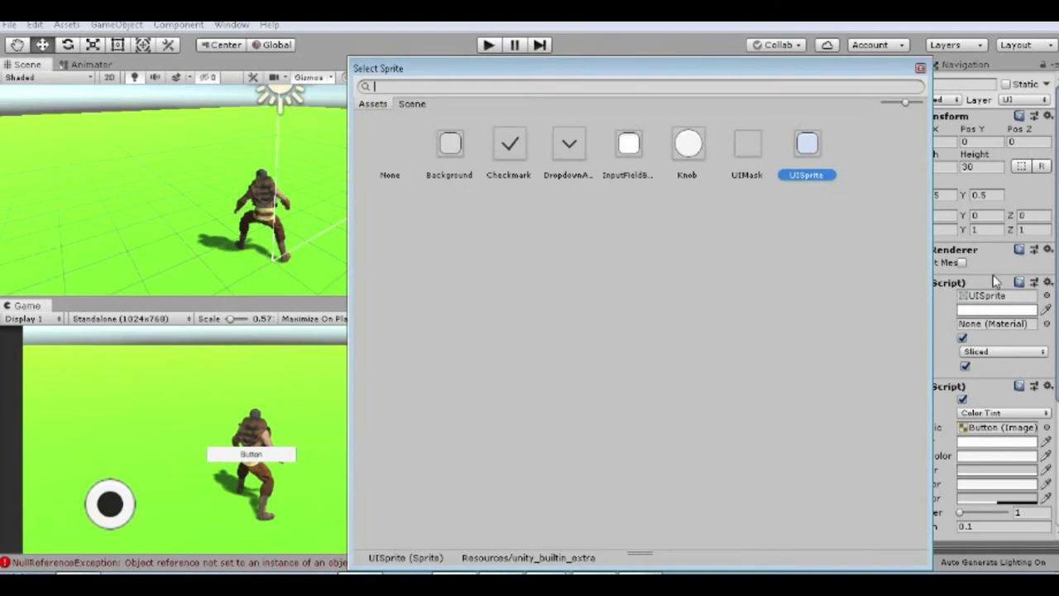
pyautogui.click(688, 148)
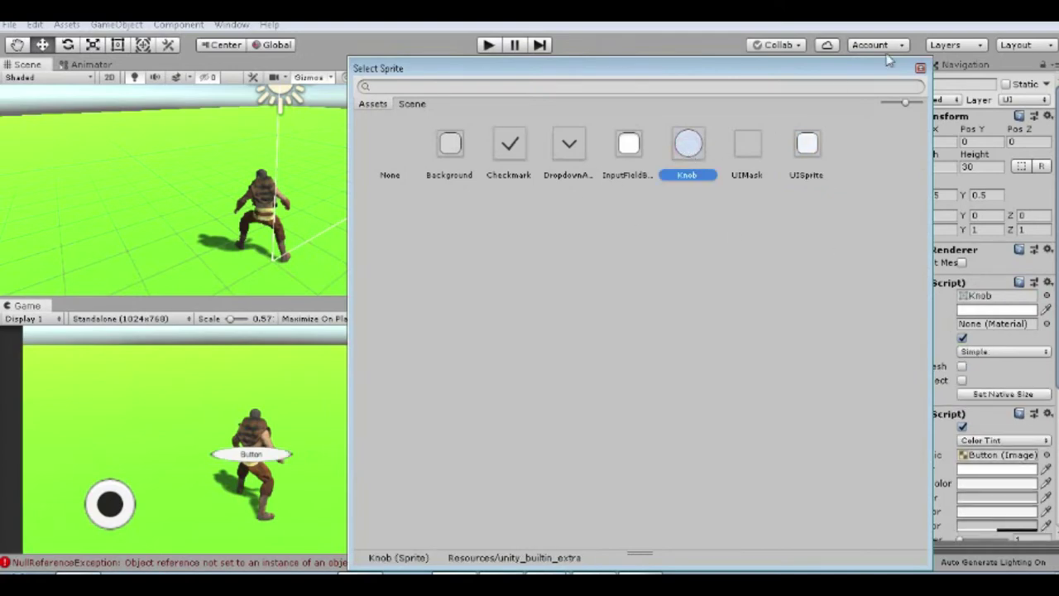
pyautogui.click(920, 69)
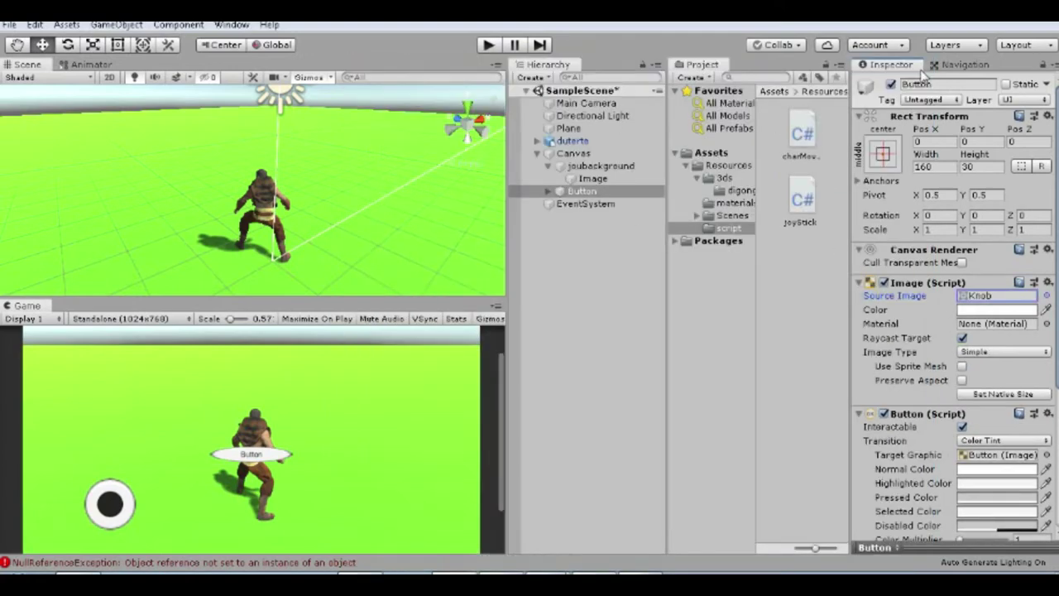
pyautogui.click(586, 204)
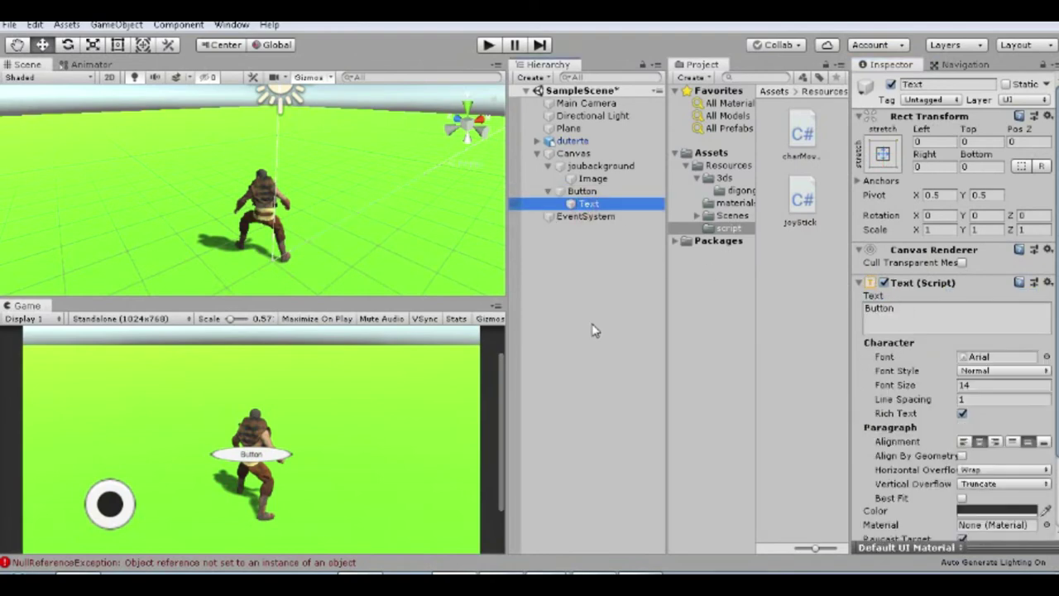
pyautogui.press('Delete')
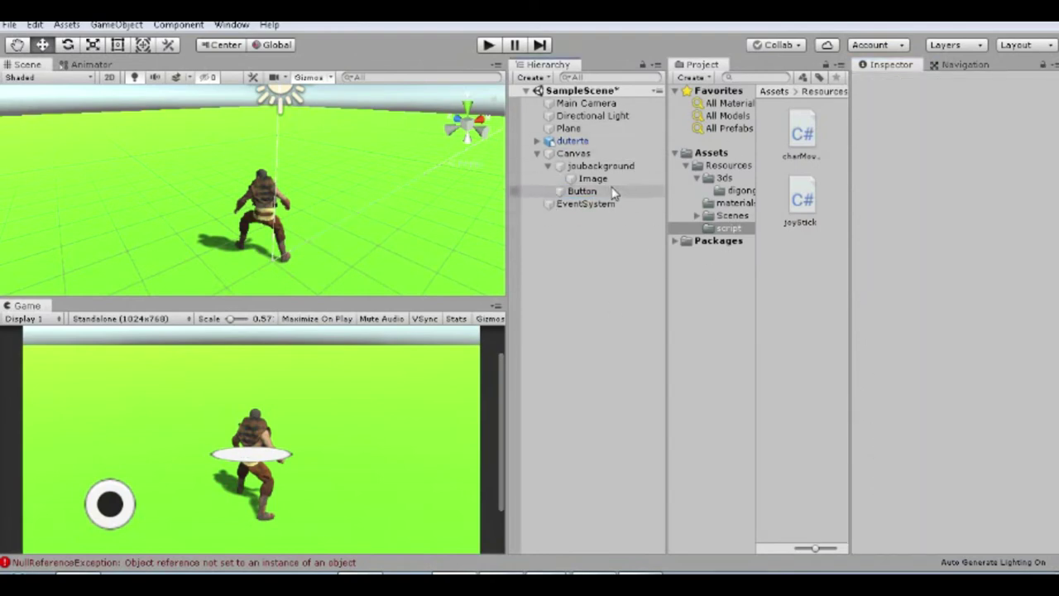
# Set the Button's width and height to 100 and its image colour to red
pyautogui.click(612, 191)
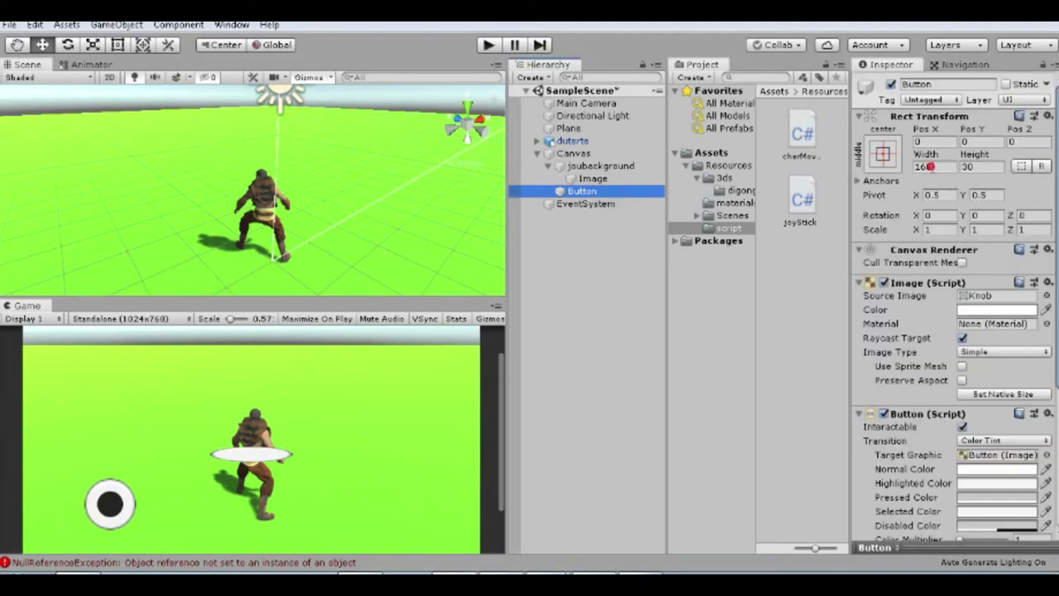
pyautogui.click(930, 166)
pyautogui.write('10')
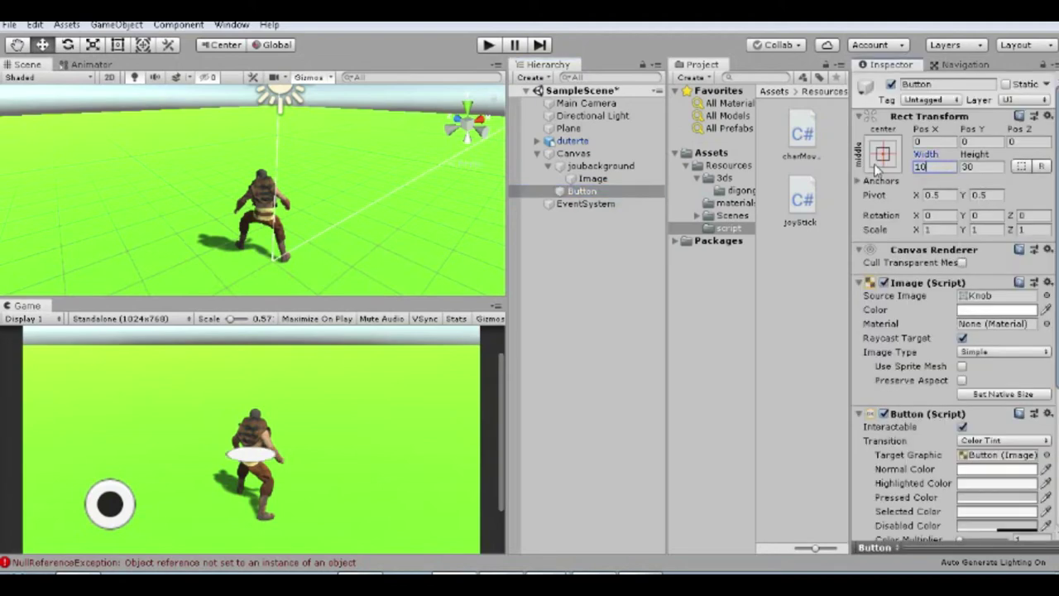
pyautogui.click(988, 166)
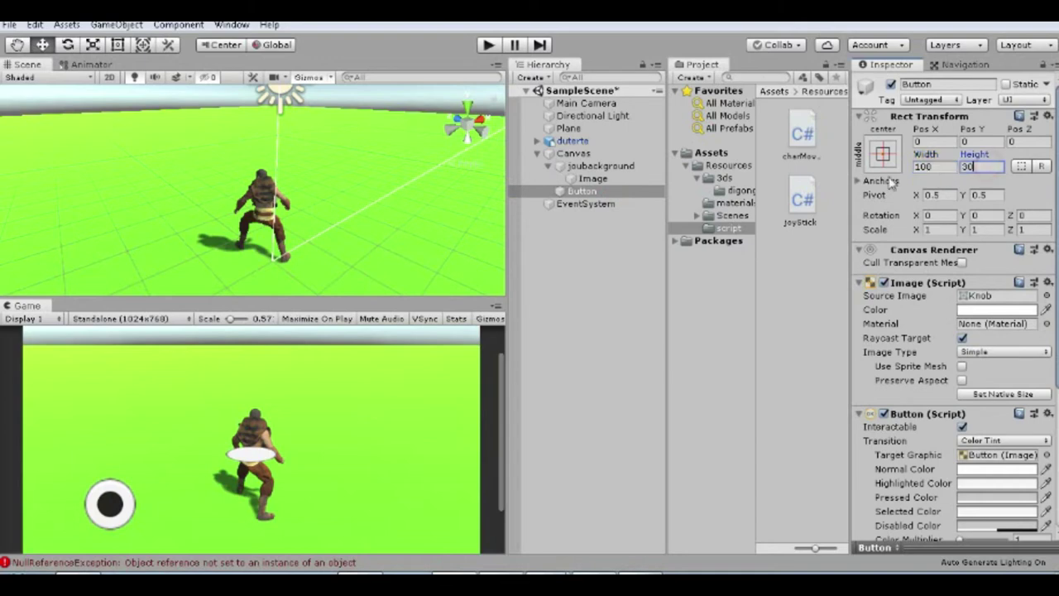
pyautogui.write('1')
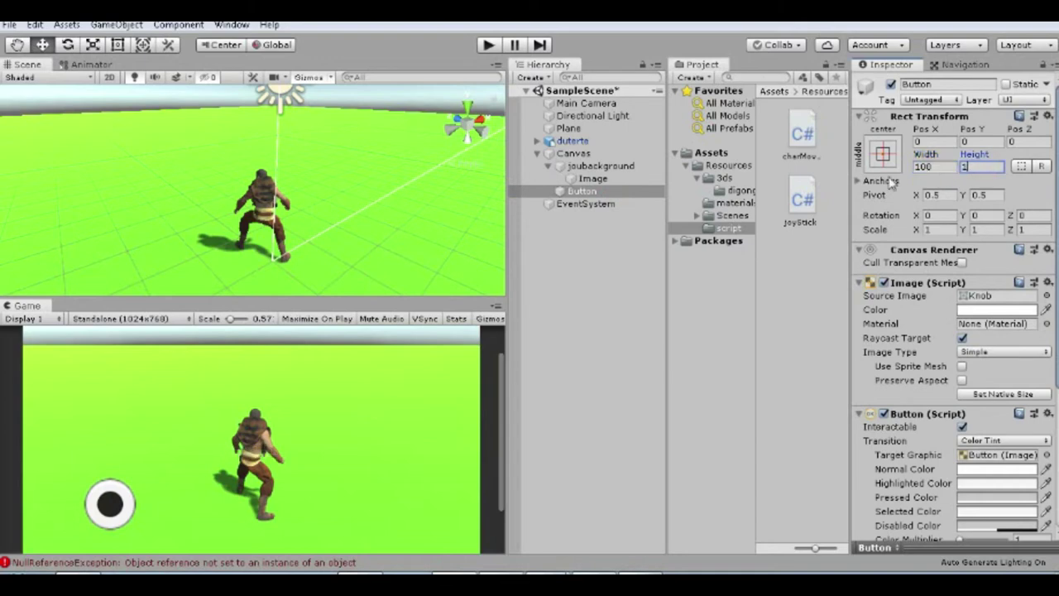
pyautogui.write('100')
pyautogui.click(1008, 310)
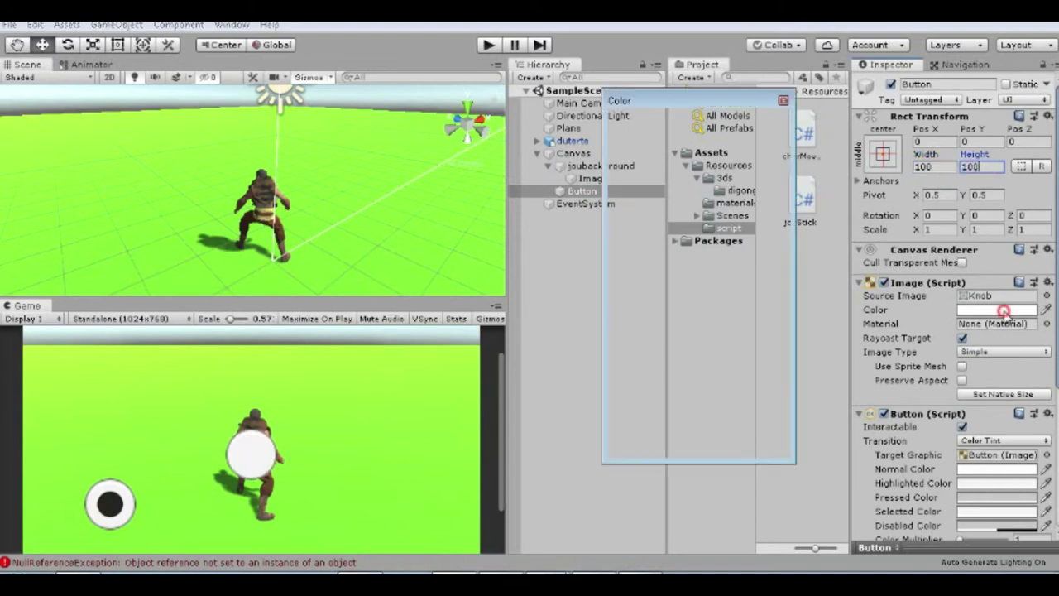
pyautogui.click(747, 197)
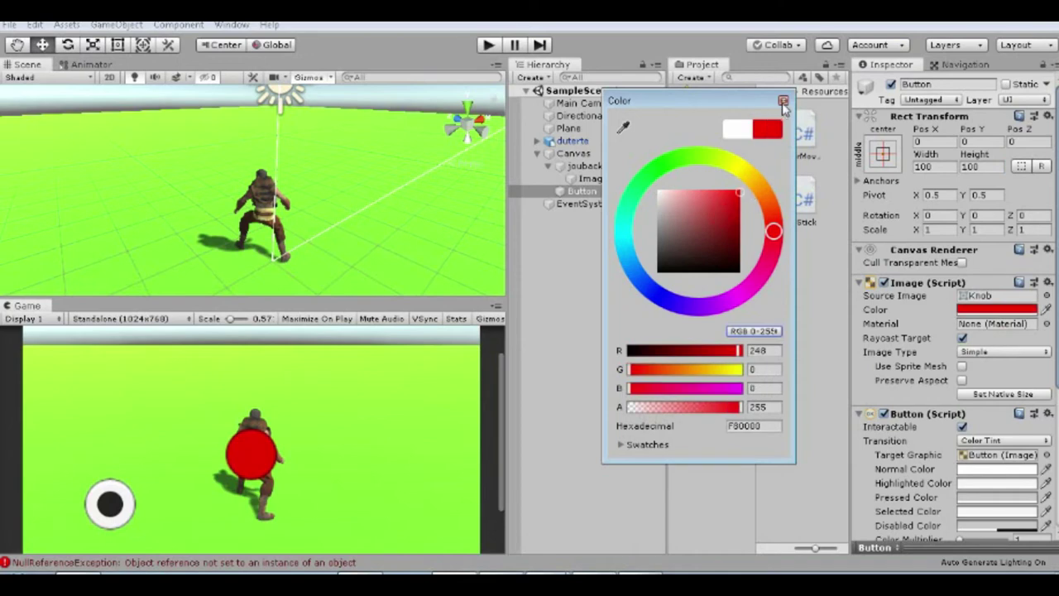
pyautogui.click(783, 101)
# Move the red button to the lower right of the game screen
pyautogui.doubleClick(593, 194)
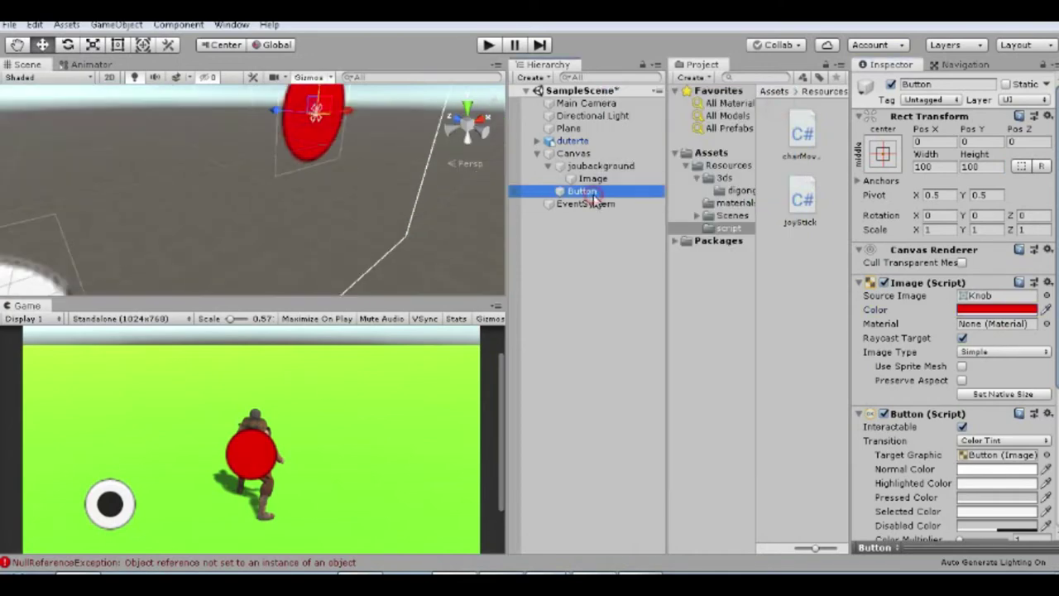
pyautogui.moveTo(295, 181); pyautogui.dragTo(490, 185)
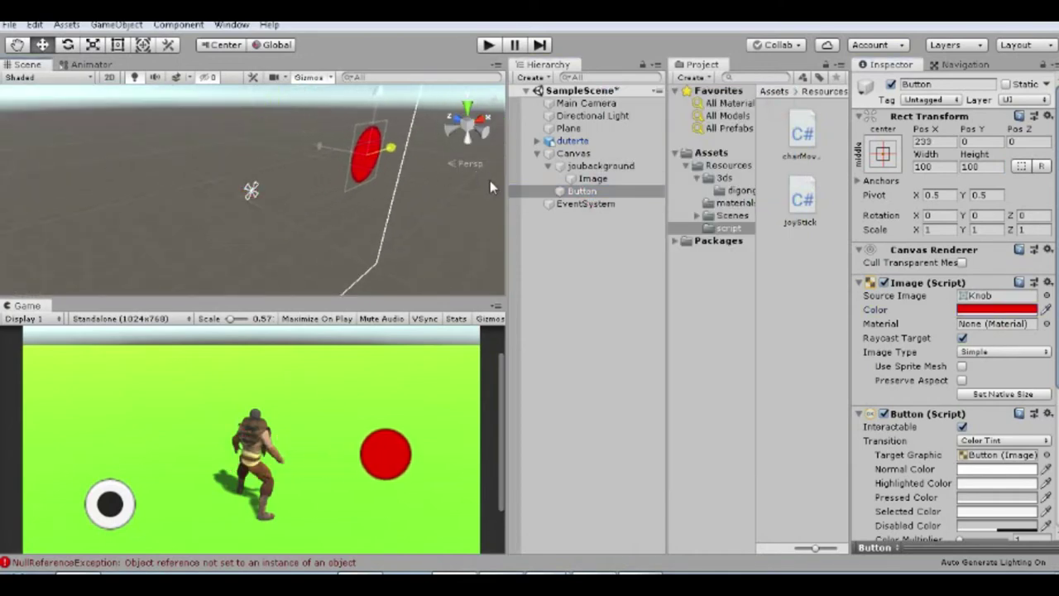
pyautogui.moveTo(386, 98); pyautogui.dragTo(383, 143)
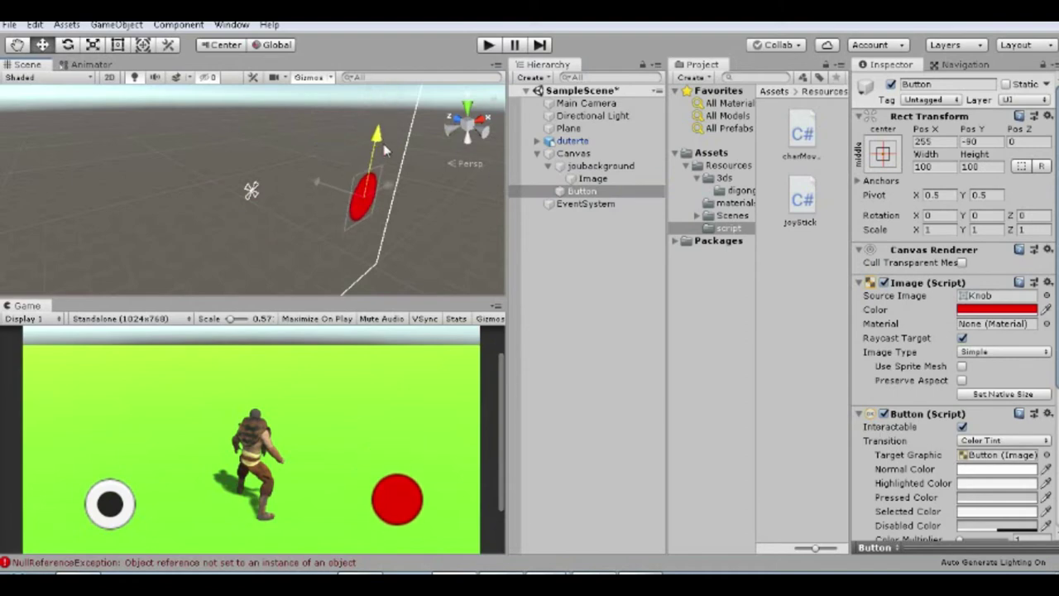
pyautogui.click(520, 400)
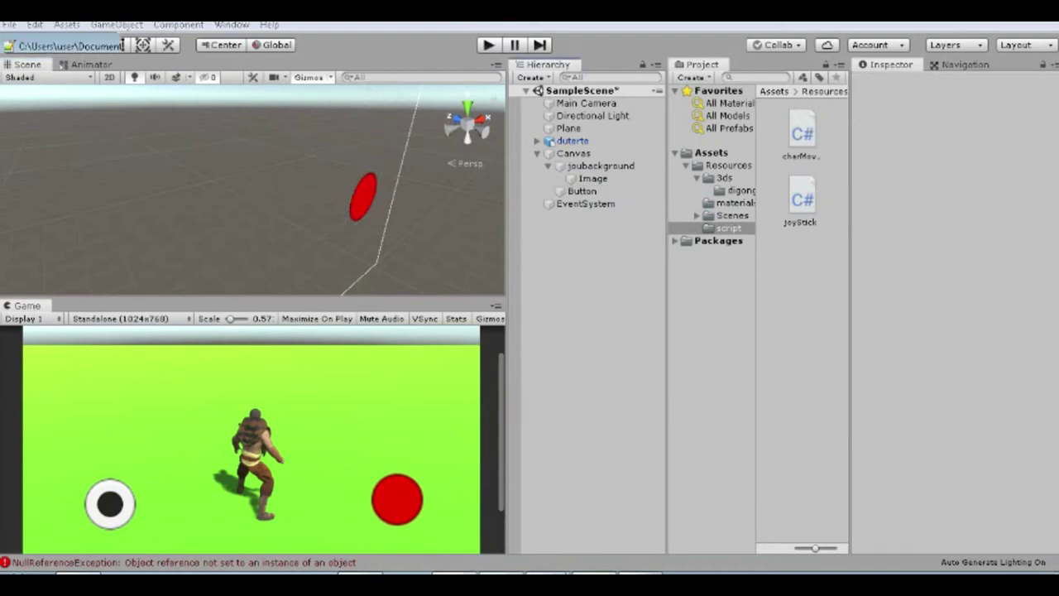
# In charMovement.cs, delete the empty lines after the else block and add a blank line
pyautogui.click(124, 46)
pyautogui.scroll(-4, 150, 465)
pyautogui.scroll(-5, 150, 465)
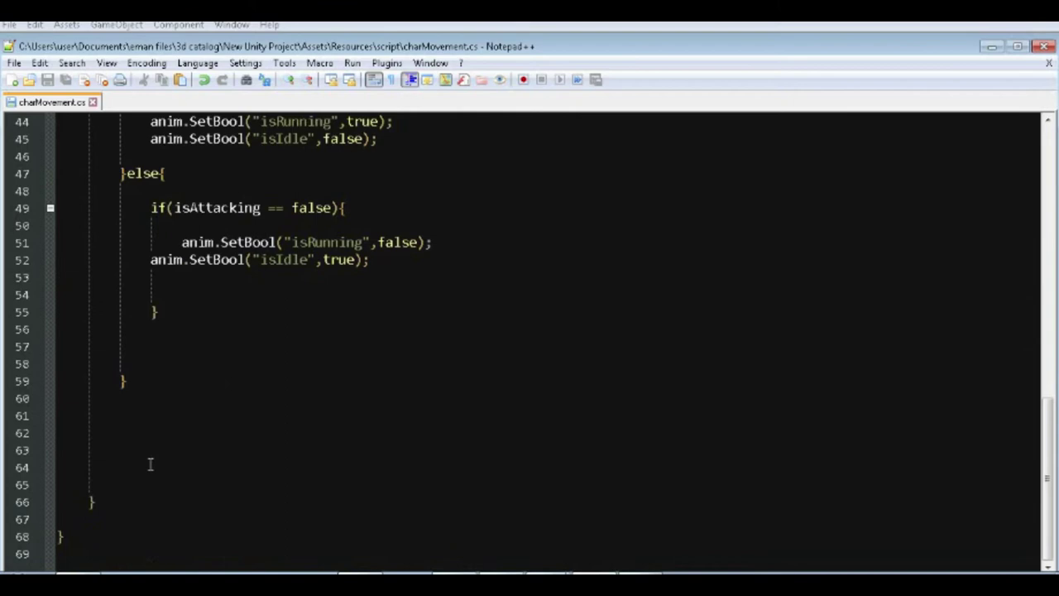
pyautogui.click(163, 379)
pyautogui.scroll(5, 116, 511)
pyautogui.scroll(-5, 165, 489)
pyautogui.moveTo(165, 489); pyautogui.dragTo(41, 405)
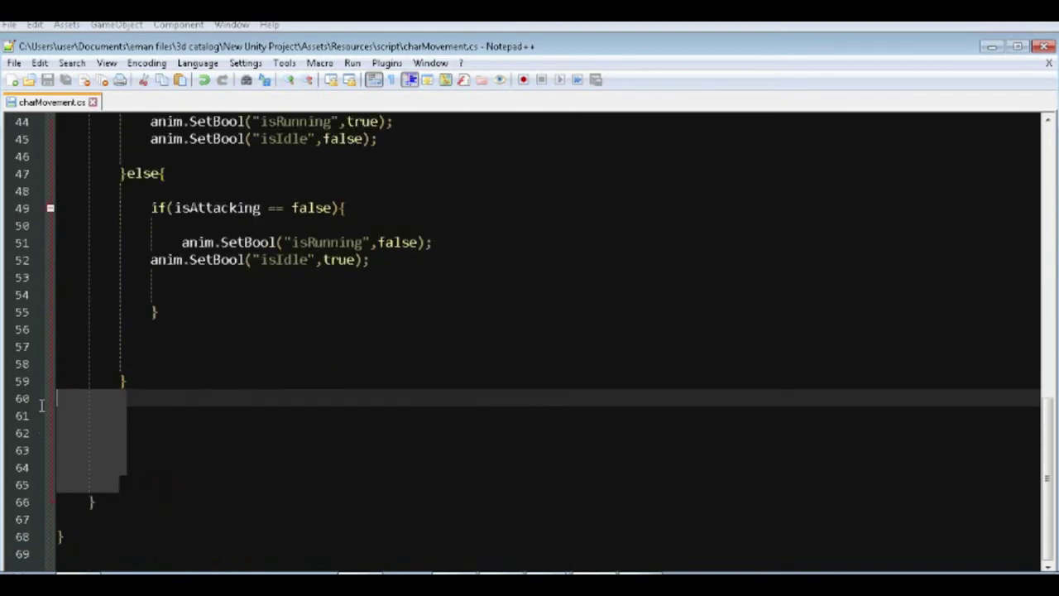
pyautogui.press('Delete')
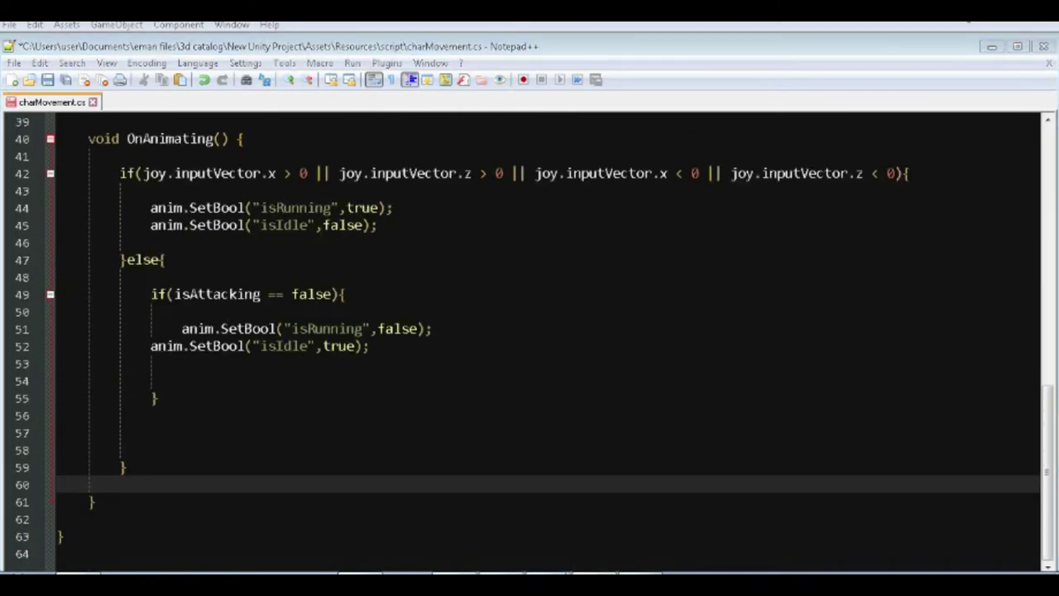
pyautogui.press('Down')
pyautogui.press('Down')
pyautogui.press('Return')
pyautogui.press('Return')
pyautogui.press('Return')
pyautogui.click(155, 482)
# Write public void OnAttack() with the body anim.SetTrigger("isAttack");
pyautogui.write('publi')
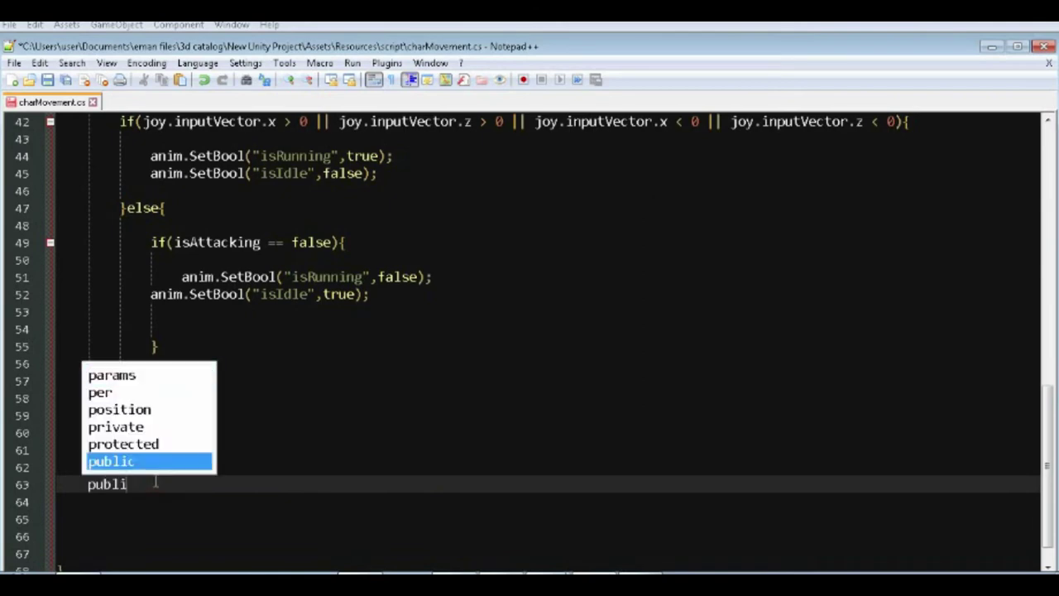
pyautogui.write('c void OnA')
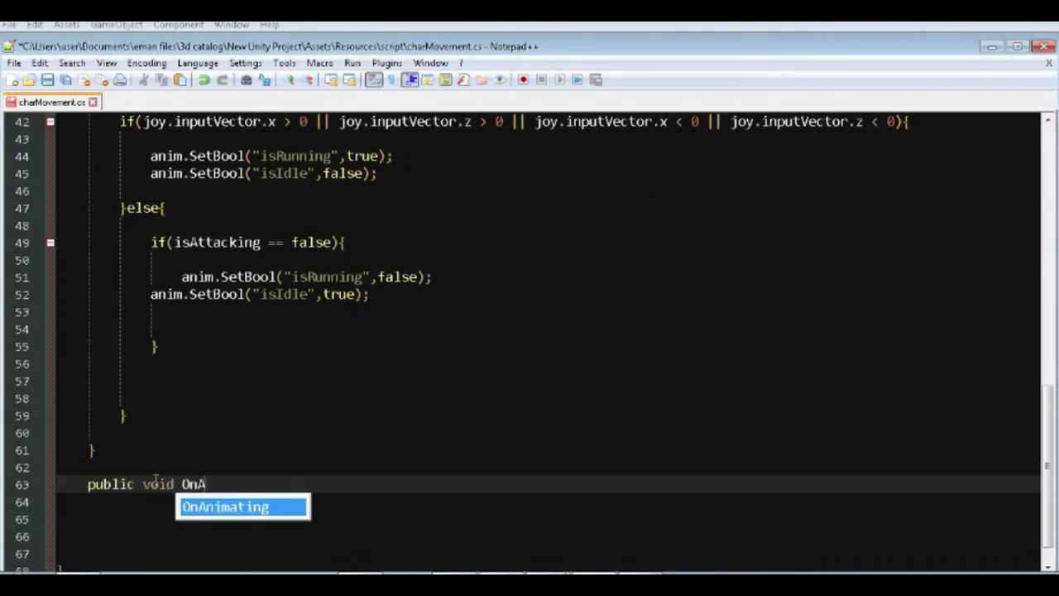
pyautogui.write('ttack()')
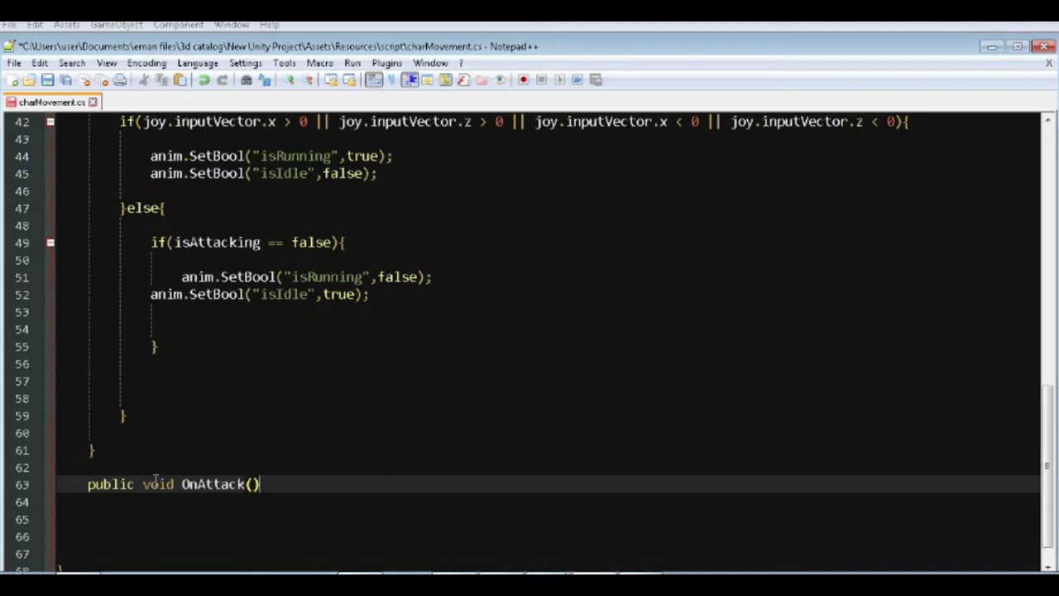
pyautogui.write('{')
pyautogui.press('Return')
pyautogui.press('Return')
pyautogui.press('Return')
pyautogui.press('Return')
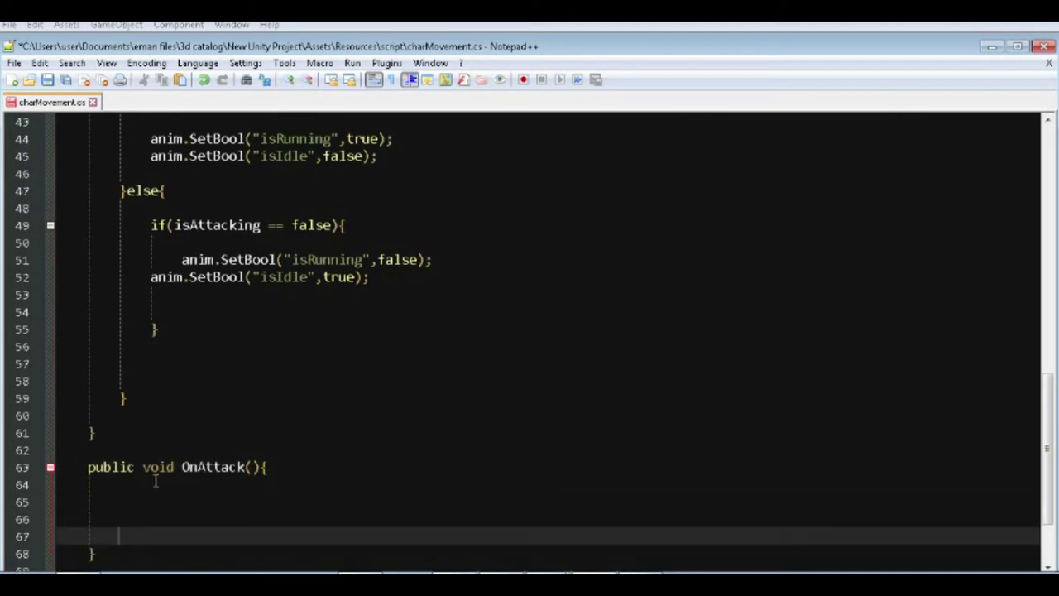
pyautogui.press('Up')
pyautogui.press('Up')
pyautogui.write('an')
pyautogui.write('im.Se')
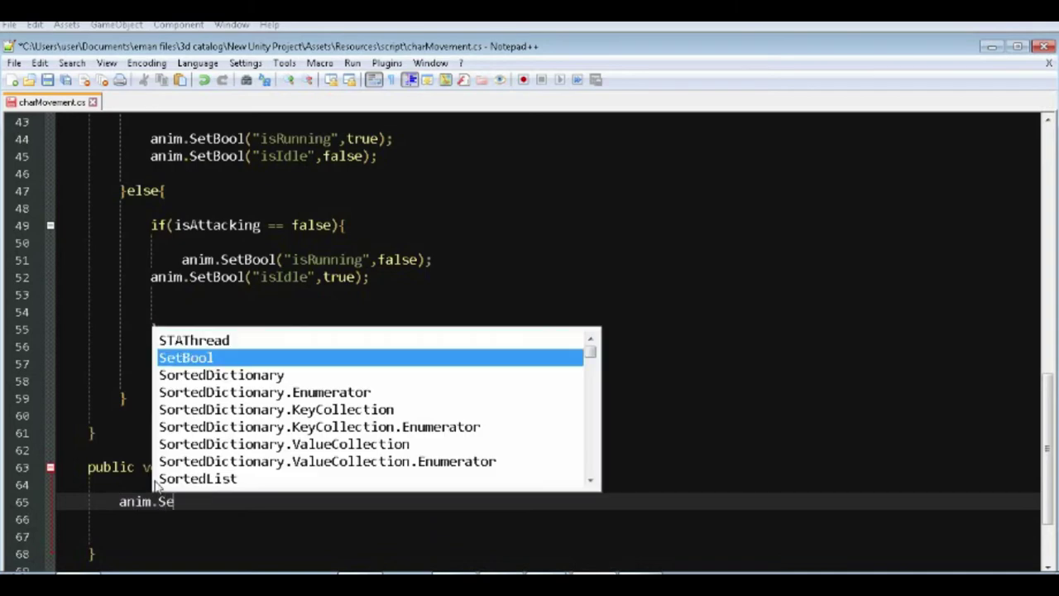
pyautogui.write('Trigger(')
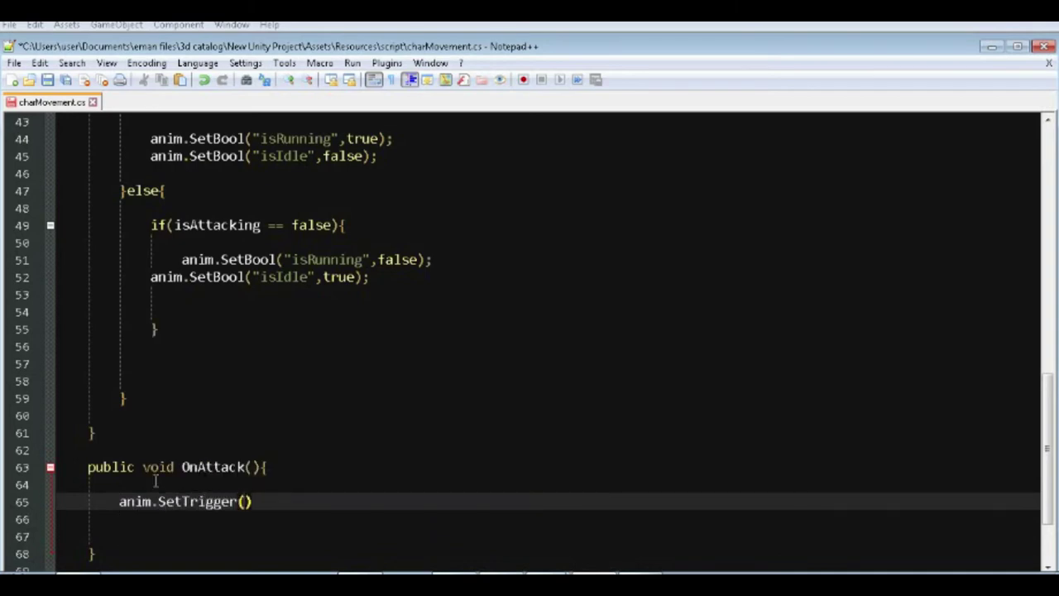
pyautogui.write('isa')
pyautogui.write('Attack"')
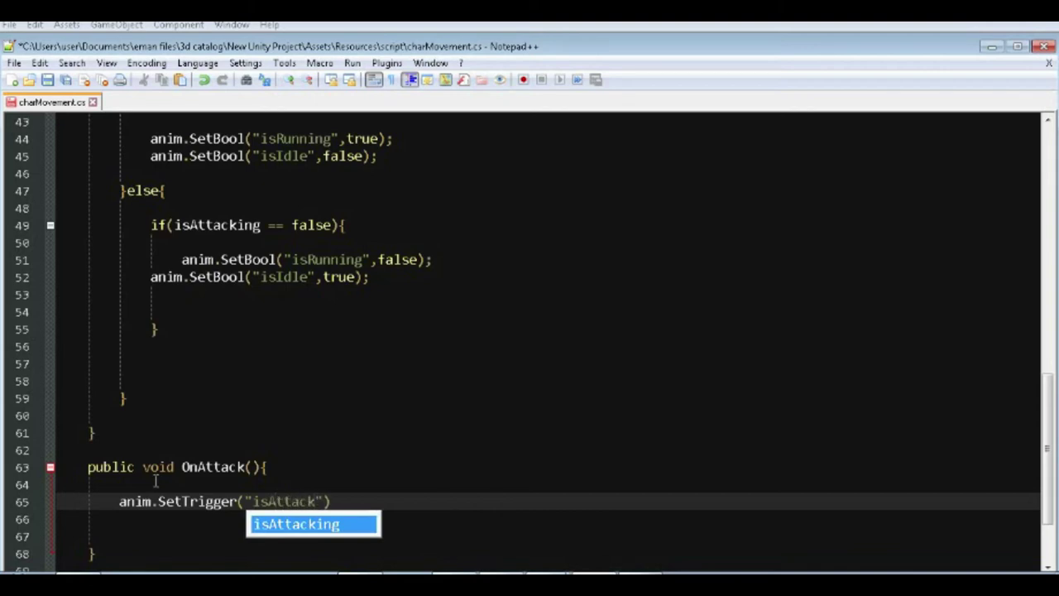
pyautogui.press('End')
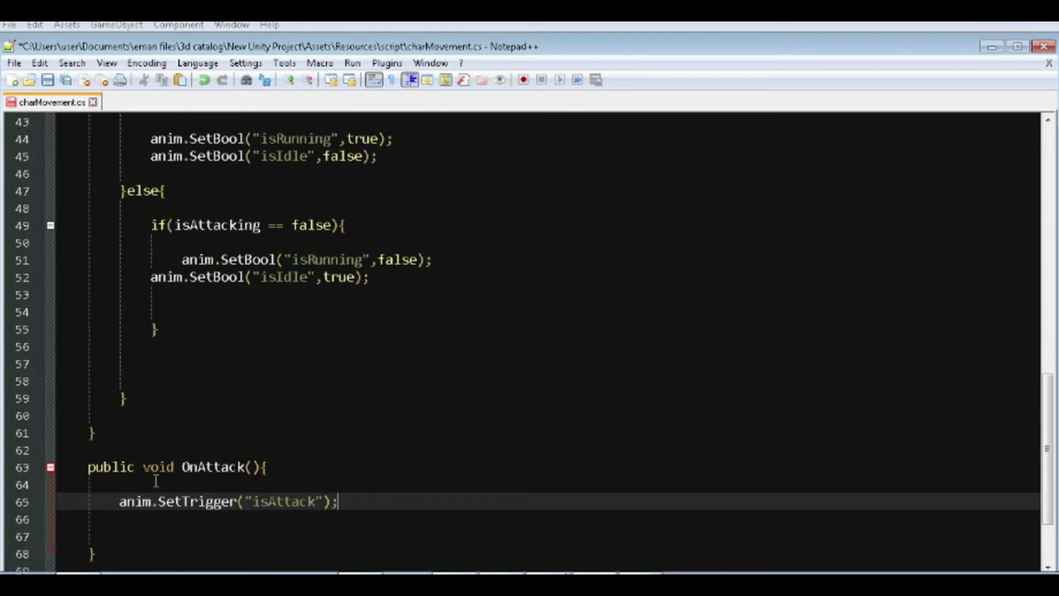
pyautogui.click(562, 383)
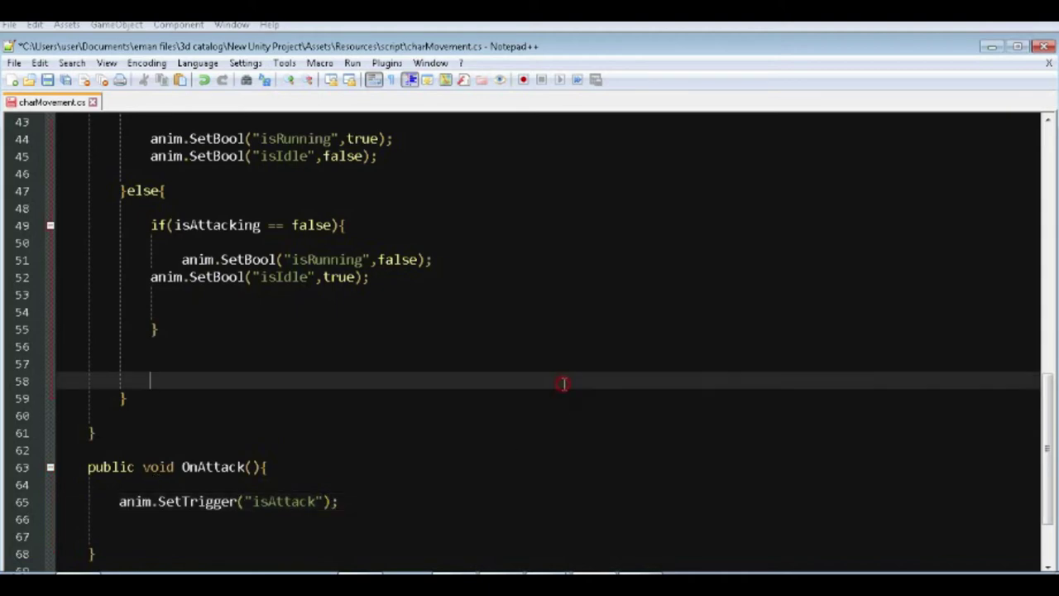
# Save charMovement.cs with File > Save and switch back to Unity
pyautogui.click(14, 65)
pyautogui.click(58, 138)
pyautogui.click(693, 403)
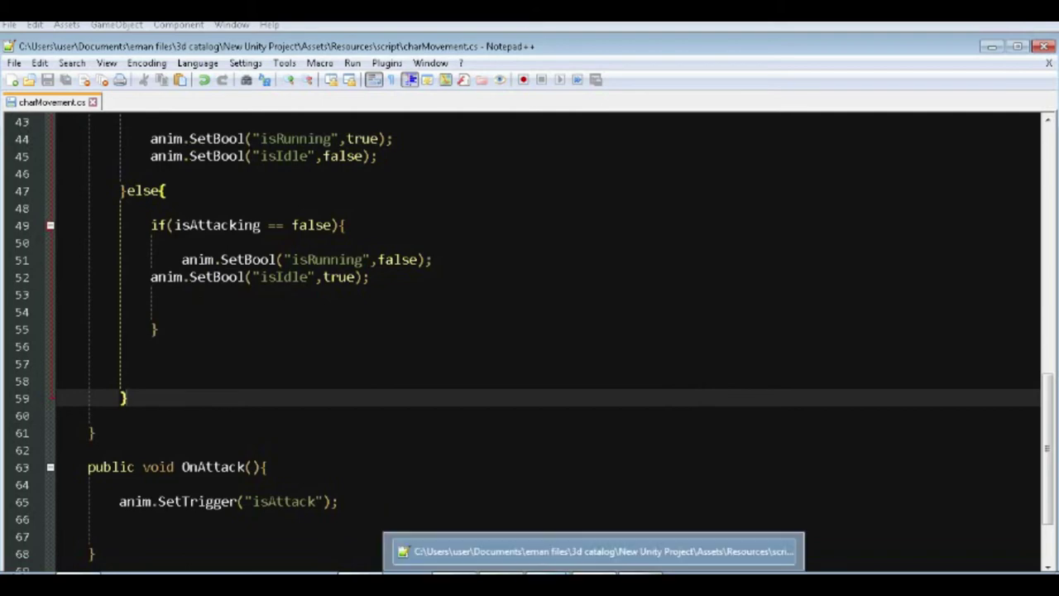
pyautogui.click(17, 64)
pyautogui.click(953, 354)
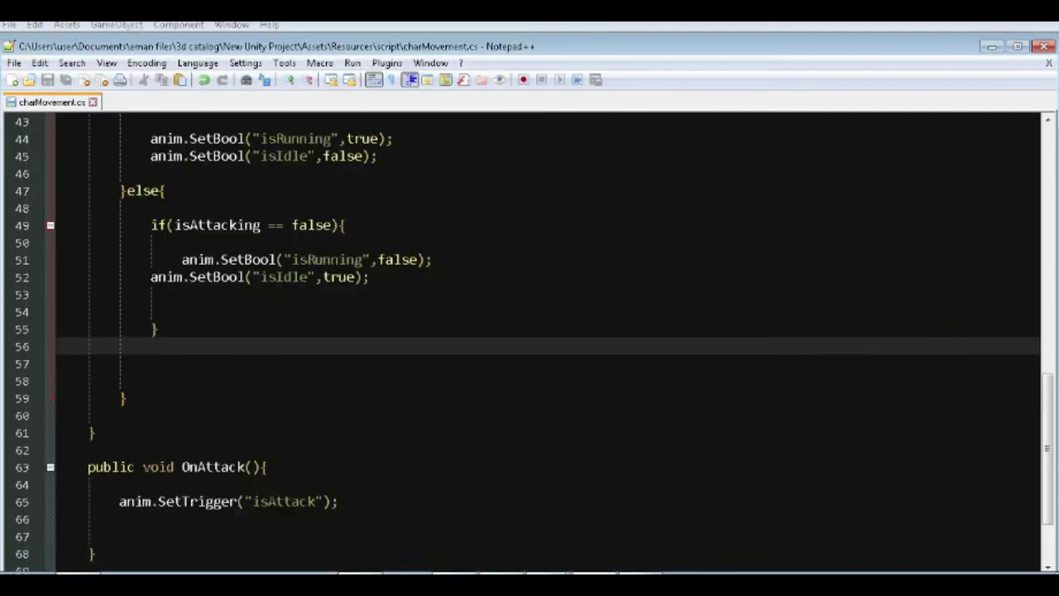
pyautogui.hotkey('alt', 'Tab')
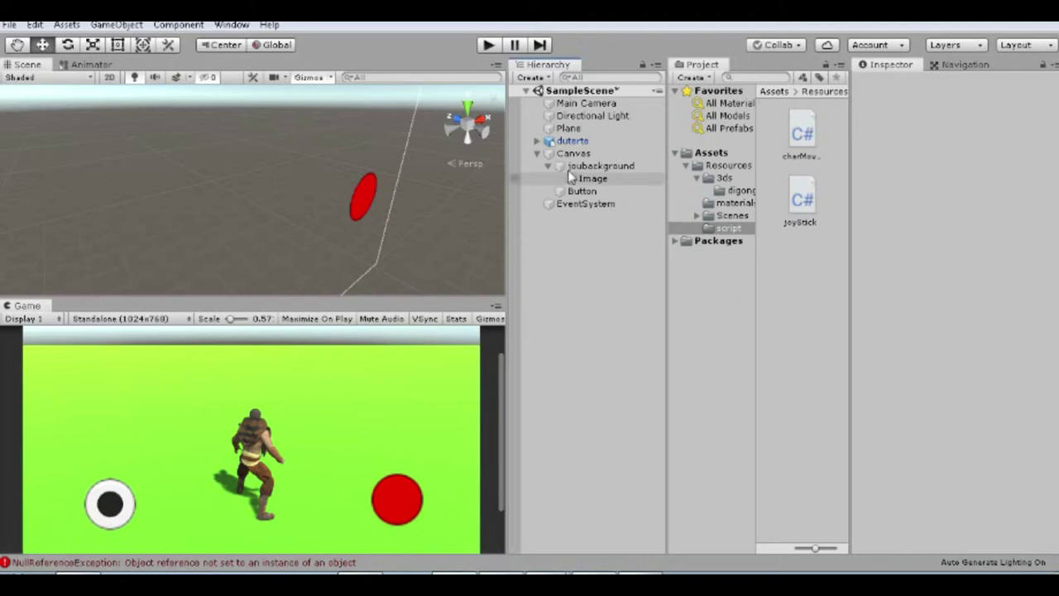
# Add an On Click entry on the Button targeting duterte's charMovement.OnAttack()
pyautogui.click(571, 143)
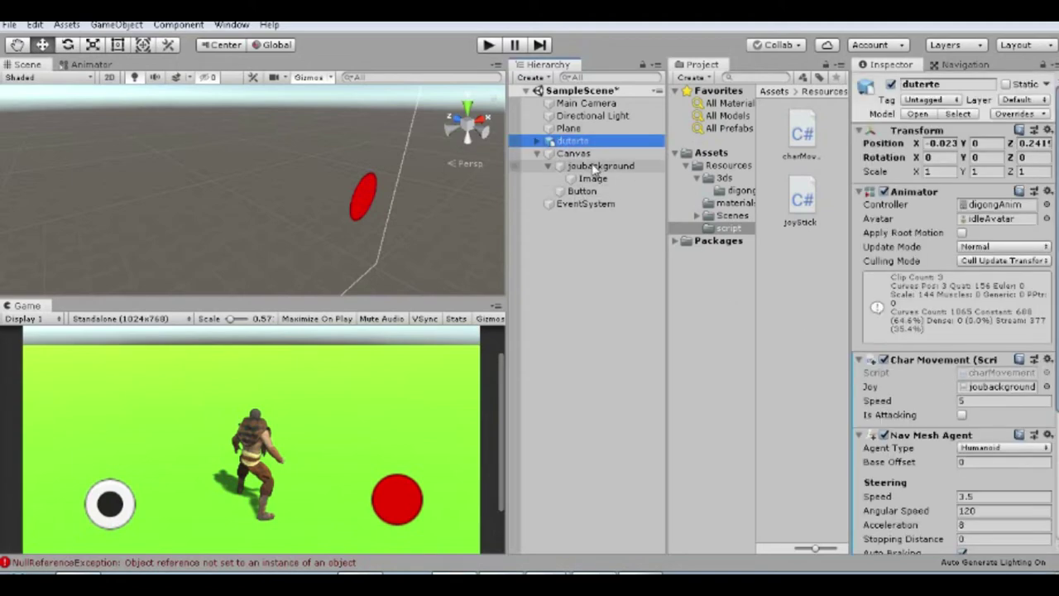
pyautogui.click(594, 191)
pyautogui.scroll(-5, 975, 386)
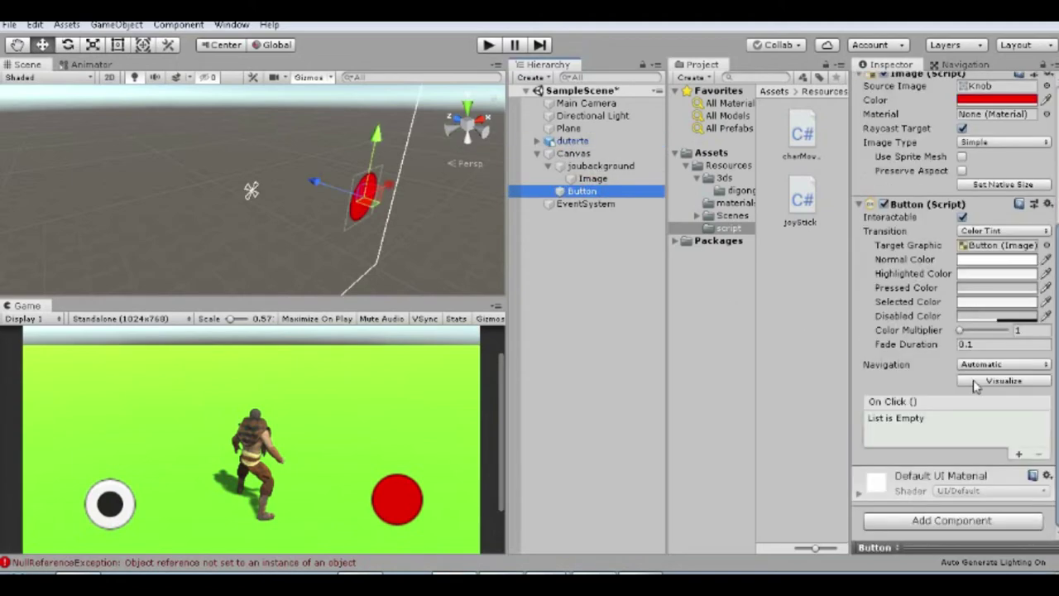
pyautogui.click(1019, 455)
pyautogui.moveTo(582, 145); pyautogui.dragTo(905, 451)
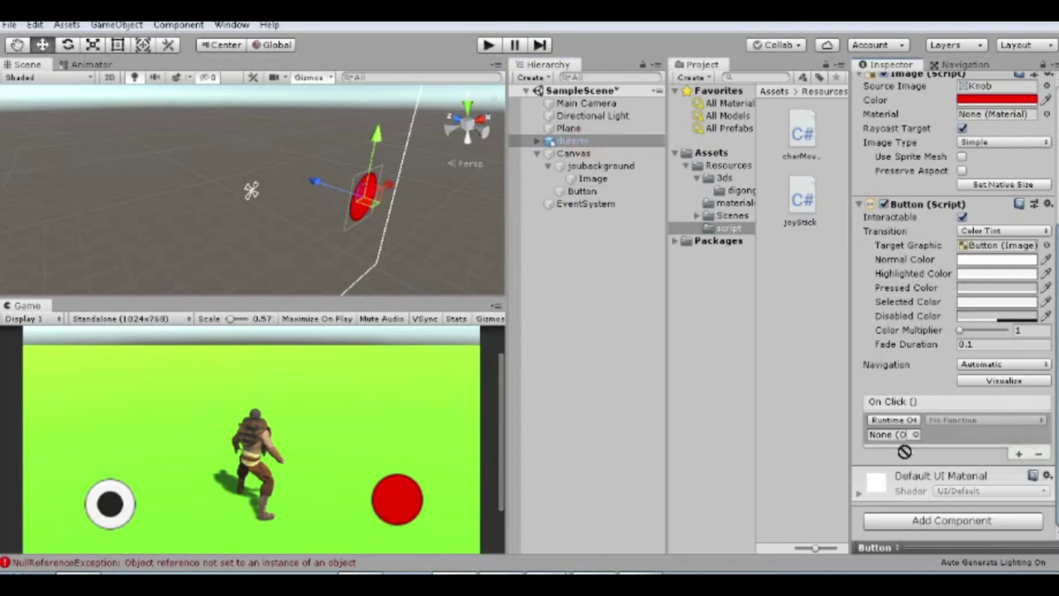
pyautogui.click(985, 420)
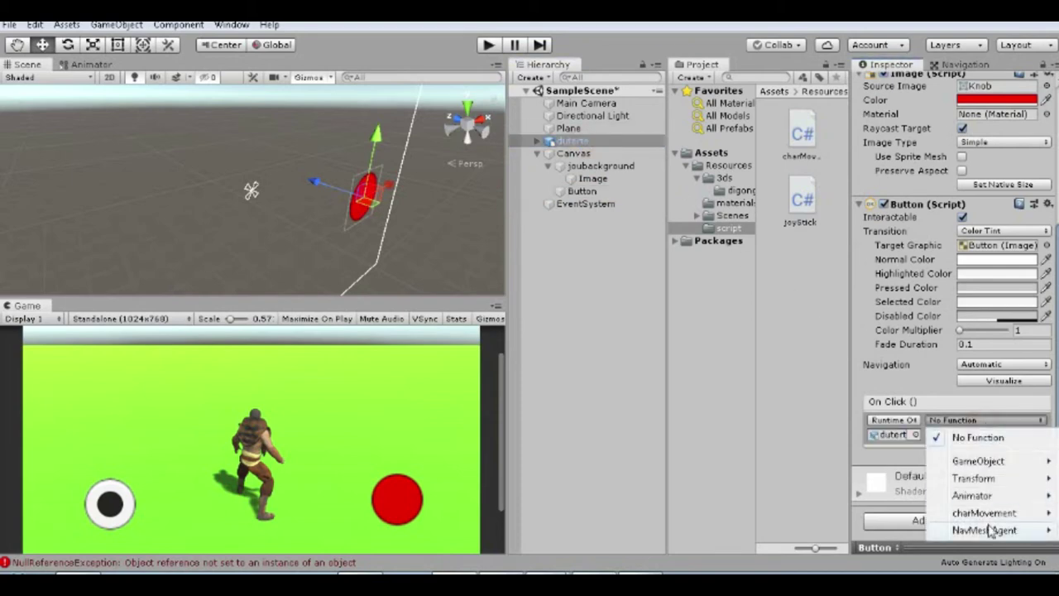
pyautogui.moveTo(983, 513)
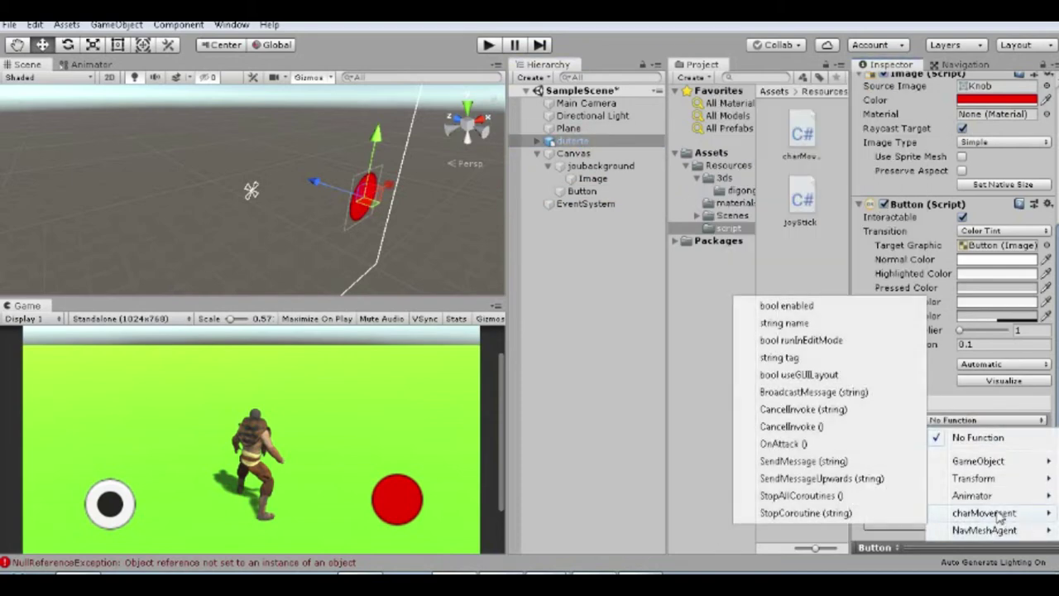
pyautogui.click(826, 447)
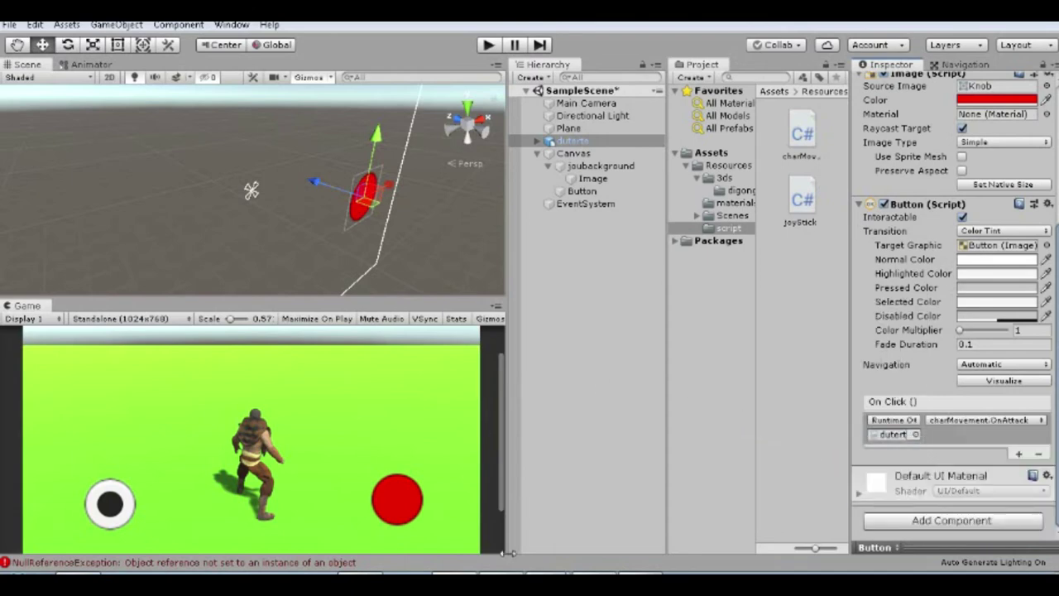
pyautogui.click(89, 65)
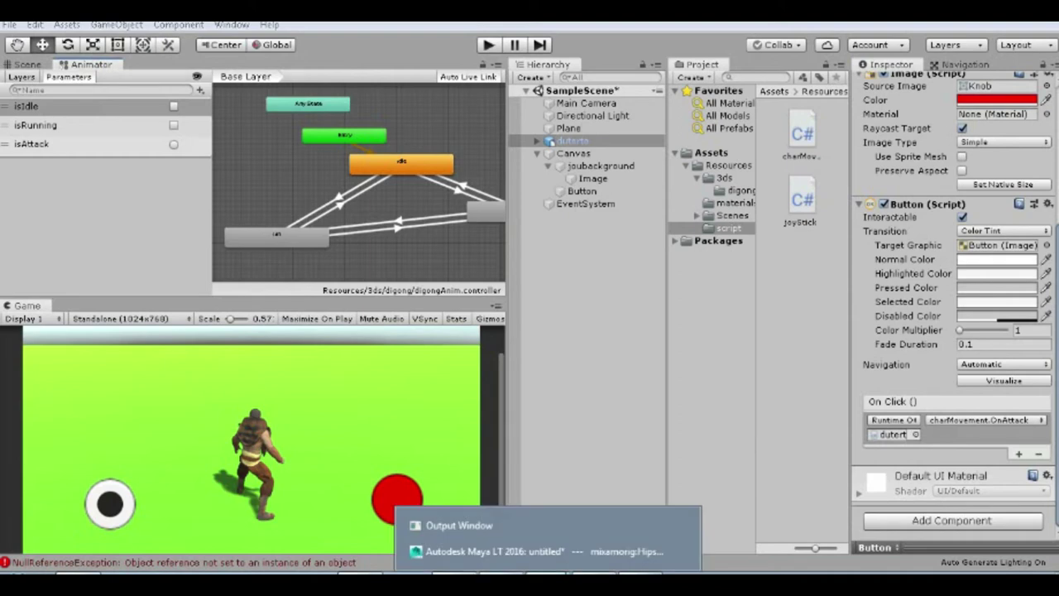
# Play-test running with the joystick and attacking with the red button, then stop Play
pyautogui.click(496, 551)
pyautogui.click(565, 521)
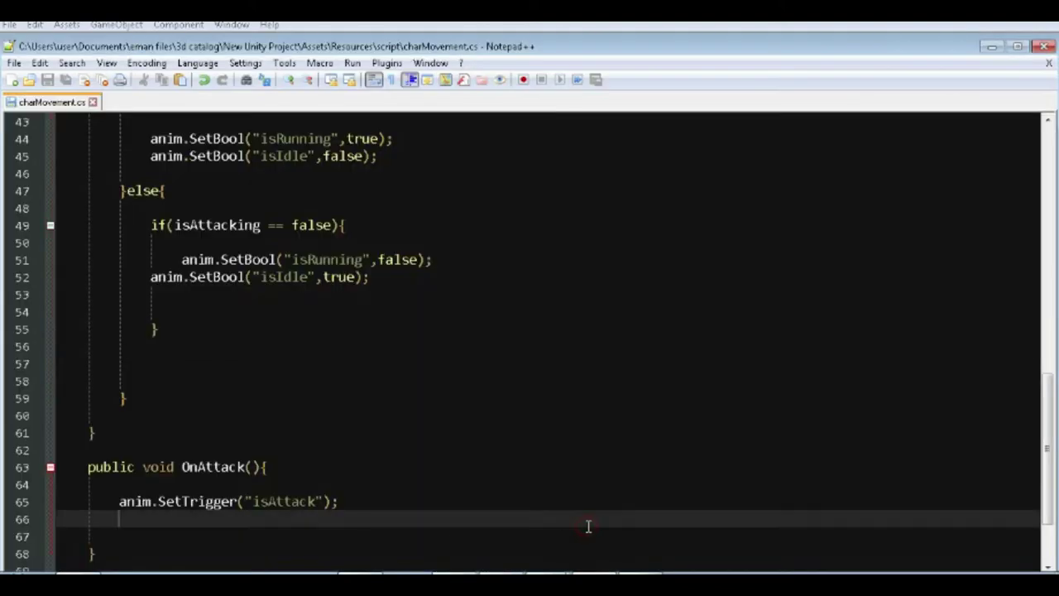
pyautogui.hotkey('alt', 'Tab')
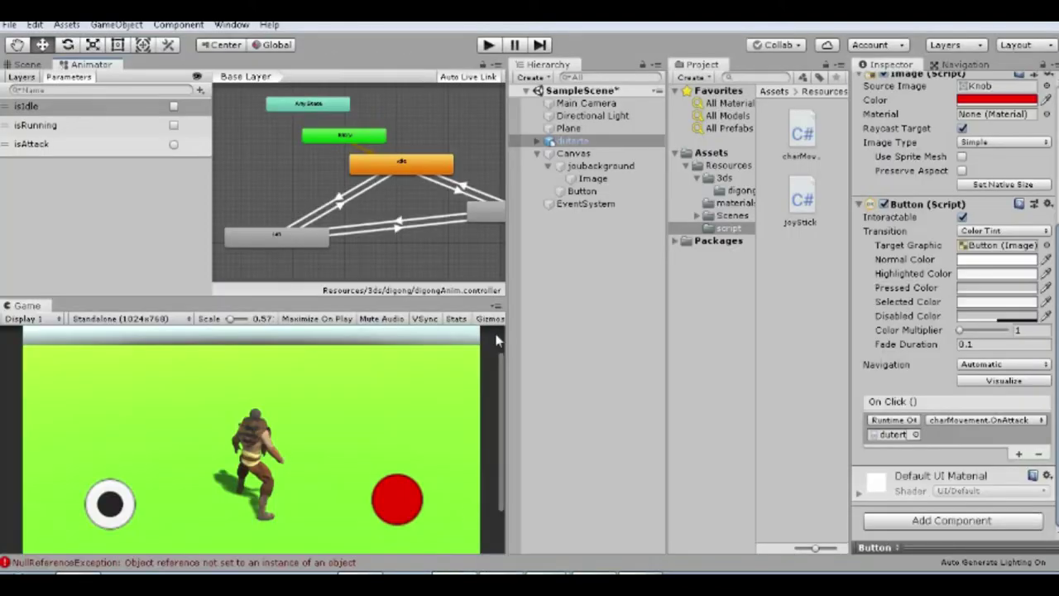
pyautogui.click(488, 46)
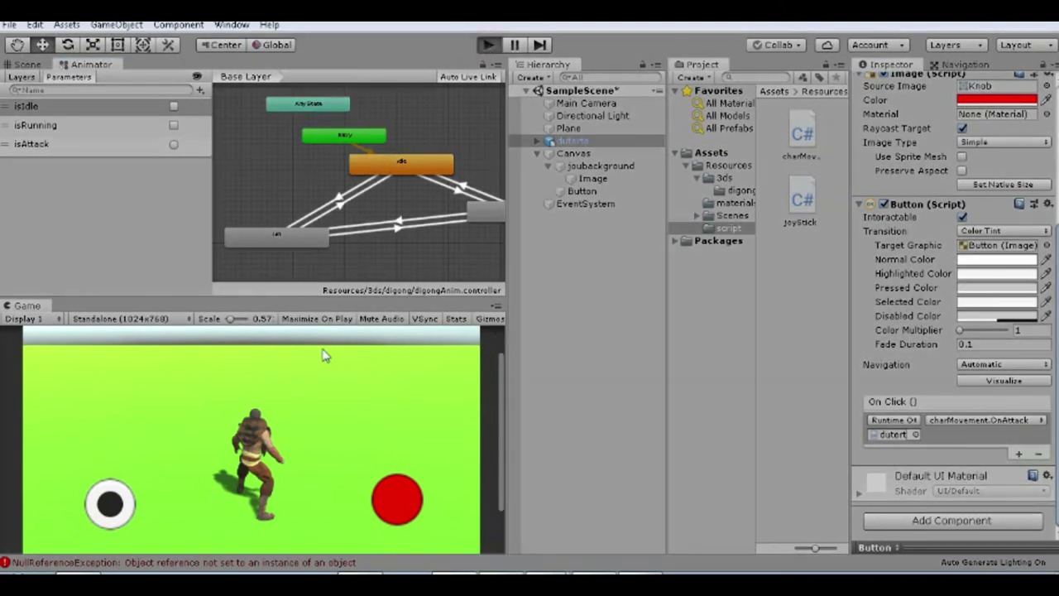
pyautogui.moveTo(112, 509)
pyautogui.mouseDown()
pyautogui.moveTo(138, 488)
pyautogui.moveTo(77, 456)
pyautogui.mouseUp()
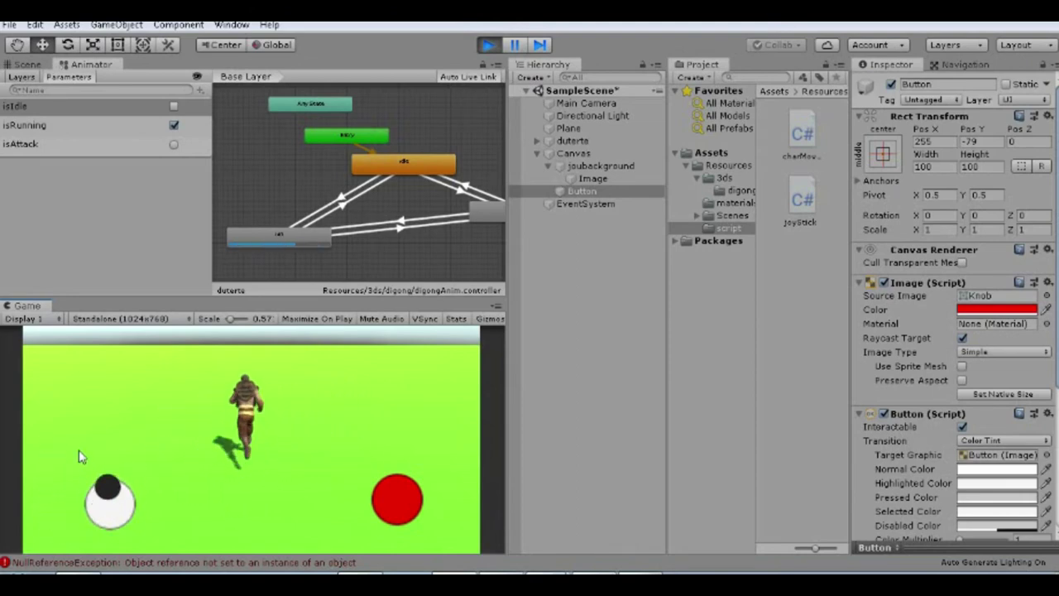
pyautogui.click(397, 497)
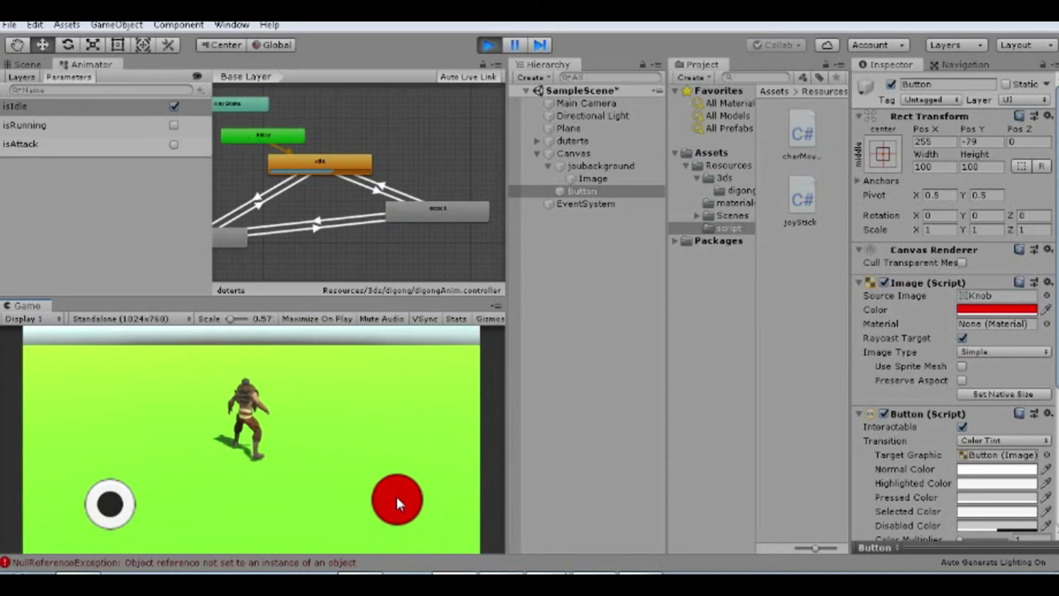
pyautogui.click(488, 45)
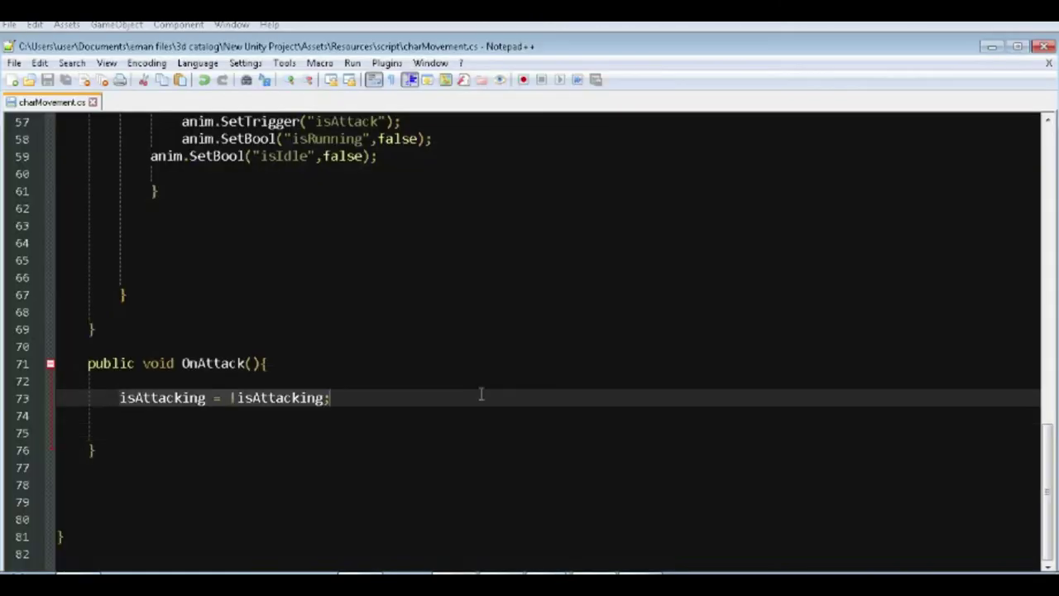
# Make OnAttack set isAttacking = true; in charMovement.cs
pyautogui.hotkey('ctrl', 'z')
pyautogui.hotkey('ctrl', 'z')
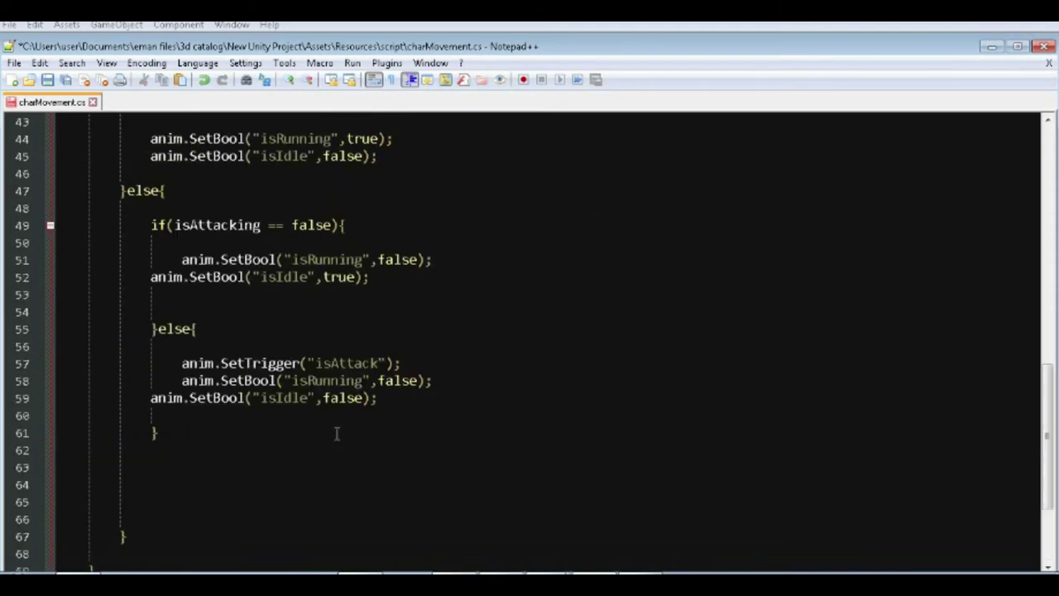
pyautogui.hotkey('ctrl', 'y')
pyautogui.write('isAttac')
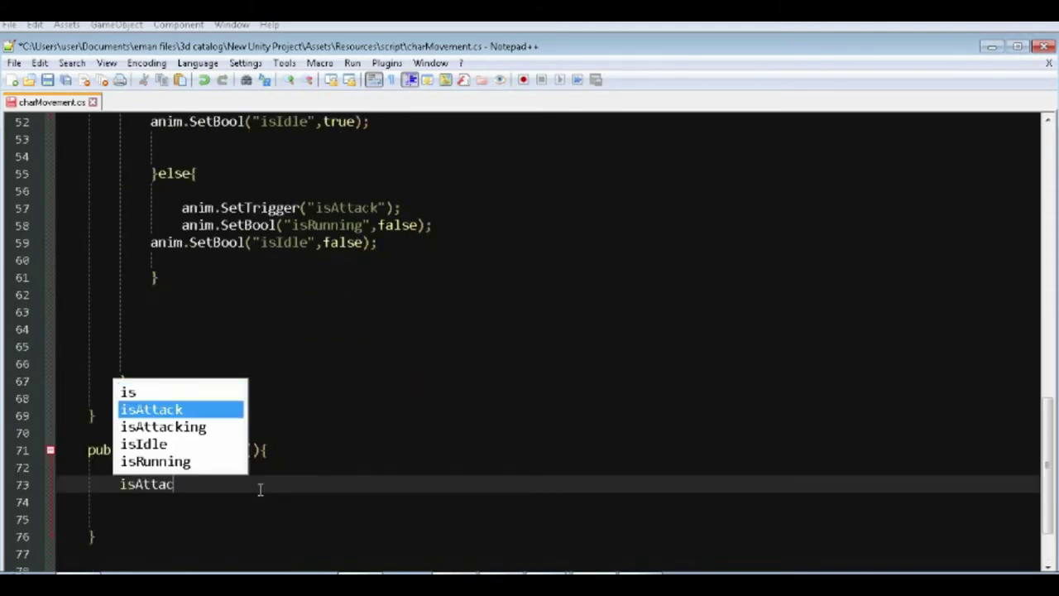
pyautogui.press('BackSpace')
pyautogui.write('cking = f')
pyautogui.press('BackSpace')
pyautogui.write('tr')
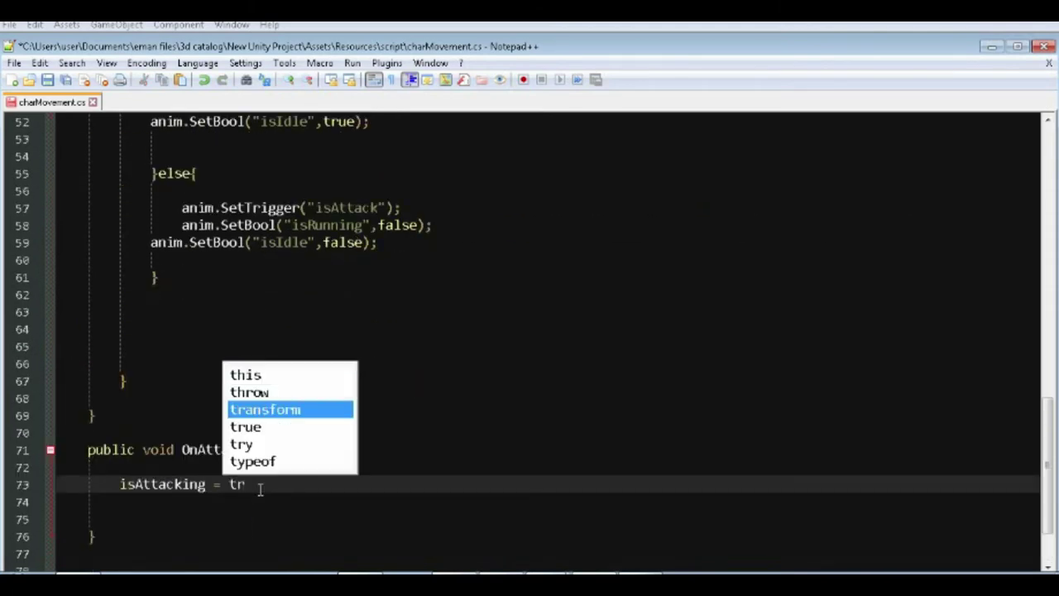
pyautogui.write('ue;')
# Add isAttacking = false to the running branch on line 43, then return to Unity
pyautogui.scroll(6, 331, 529)
pyautogui.click(161, 276)
pyautogui.write('isA')
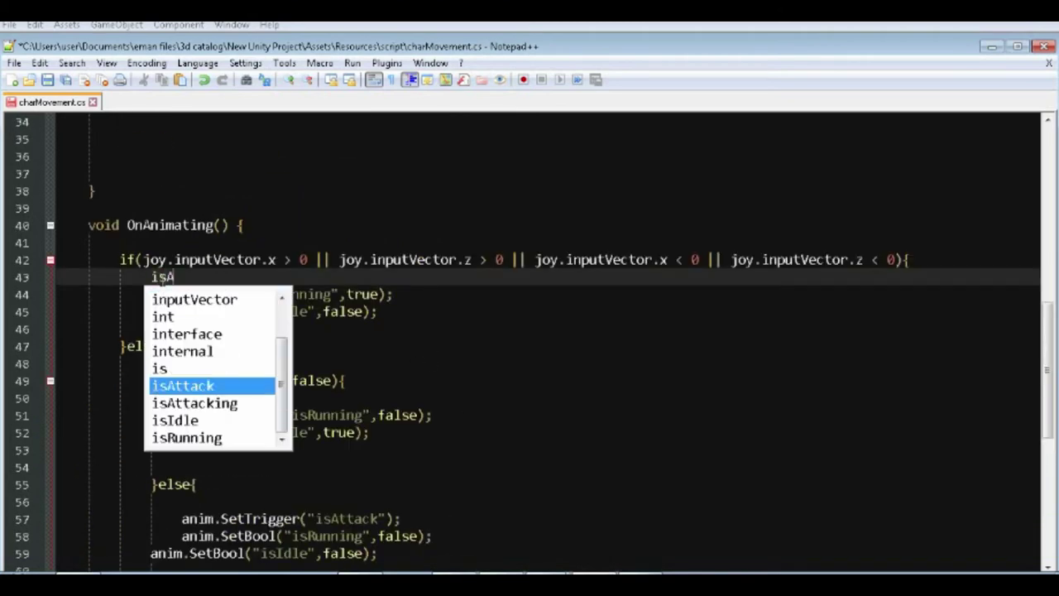
pyautogui.write('ttacking = falsd')
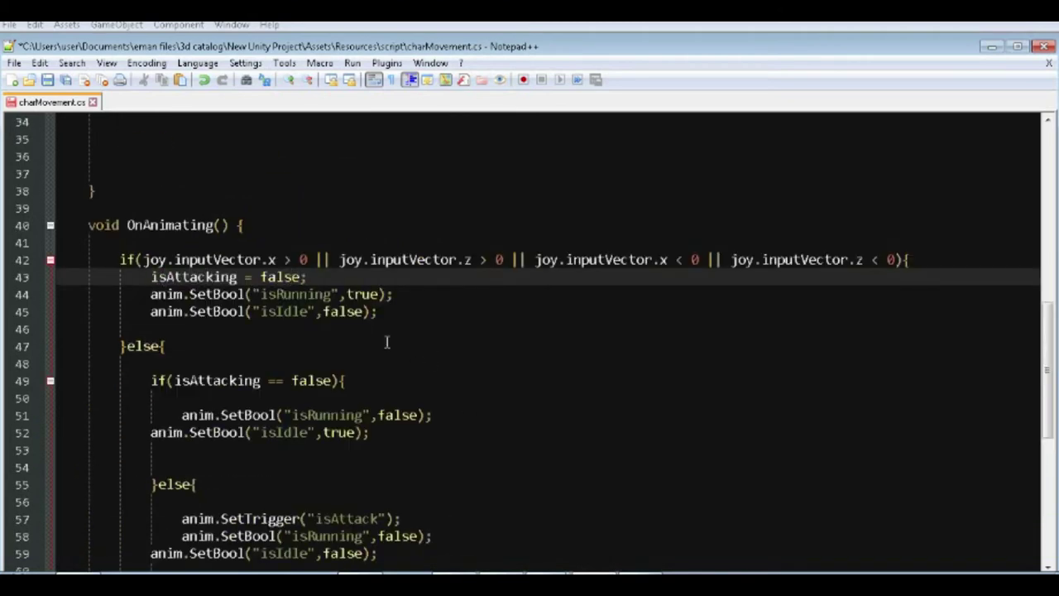
pyautogui.scroll(-2, 544, 348)
pyautogui.click(14, 64)
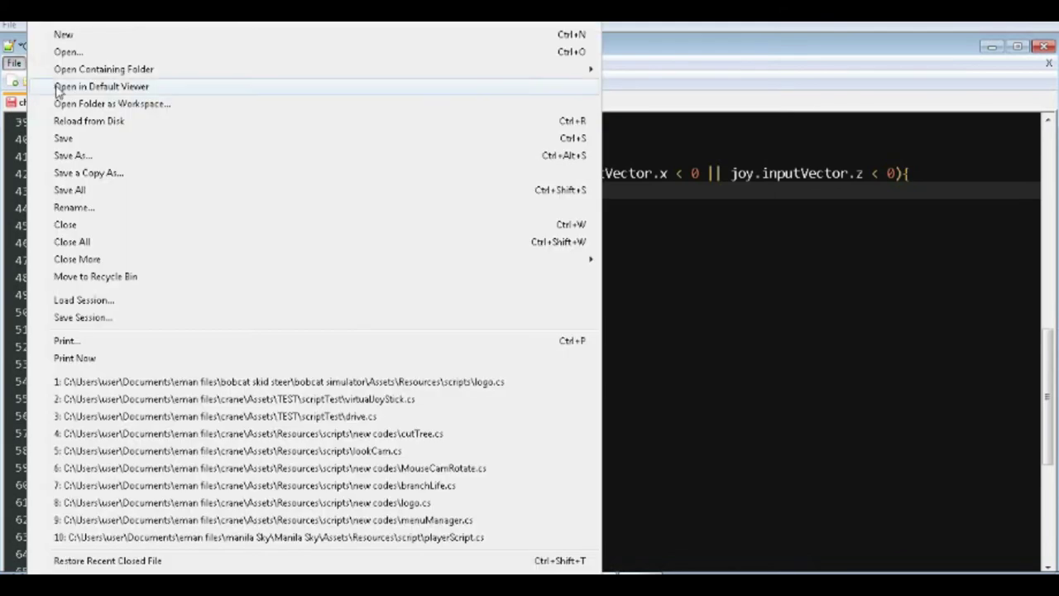
pyautogui.click(547, 450)
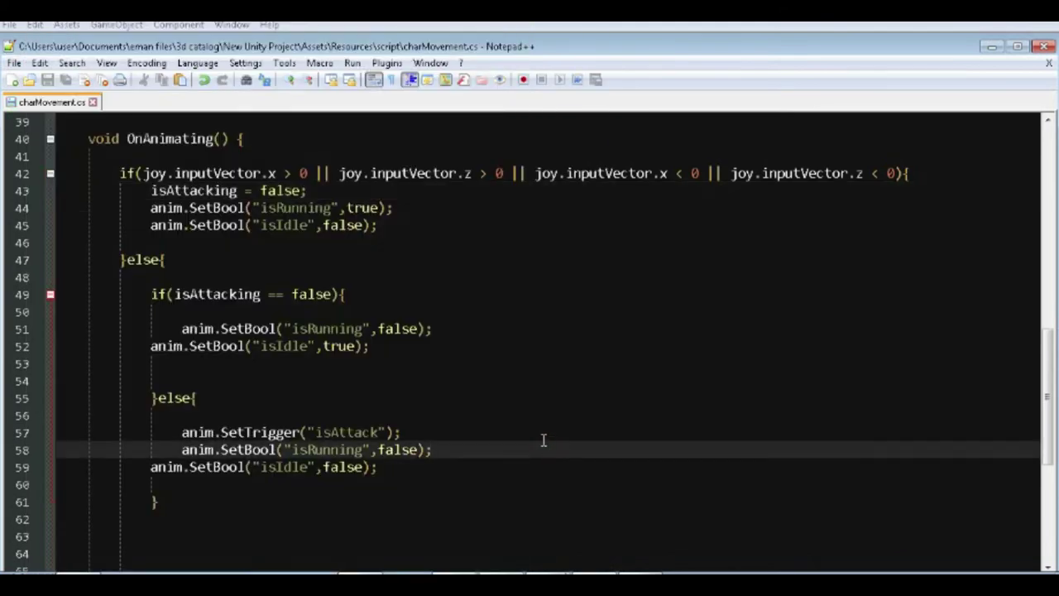
pyautogui.hotkey('alt', 'Tab')
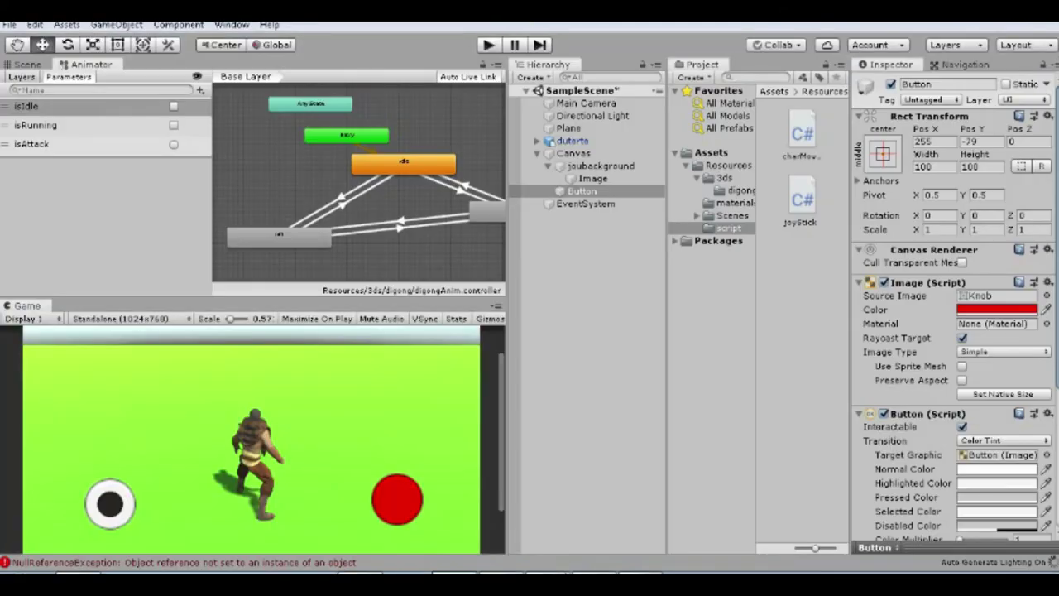
# Play-test joystick steering and the red attack button, then stop Play mode
pyautogui.click(486, 47)
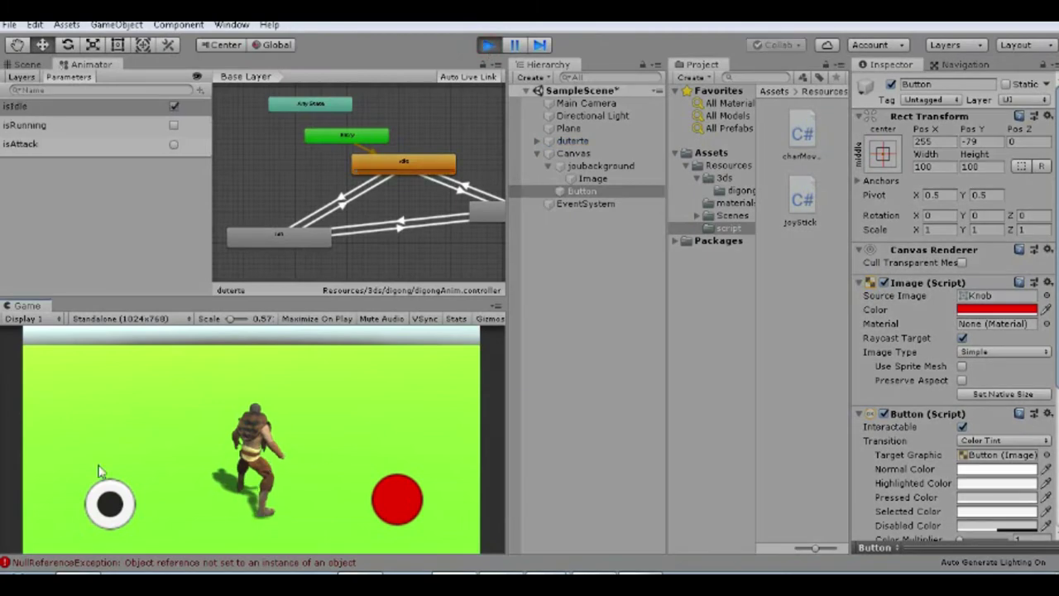
pyautogui.moveTo(116, 511); pyautogui.dragTo(85, 502)
pyautogui.click(397, 500)
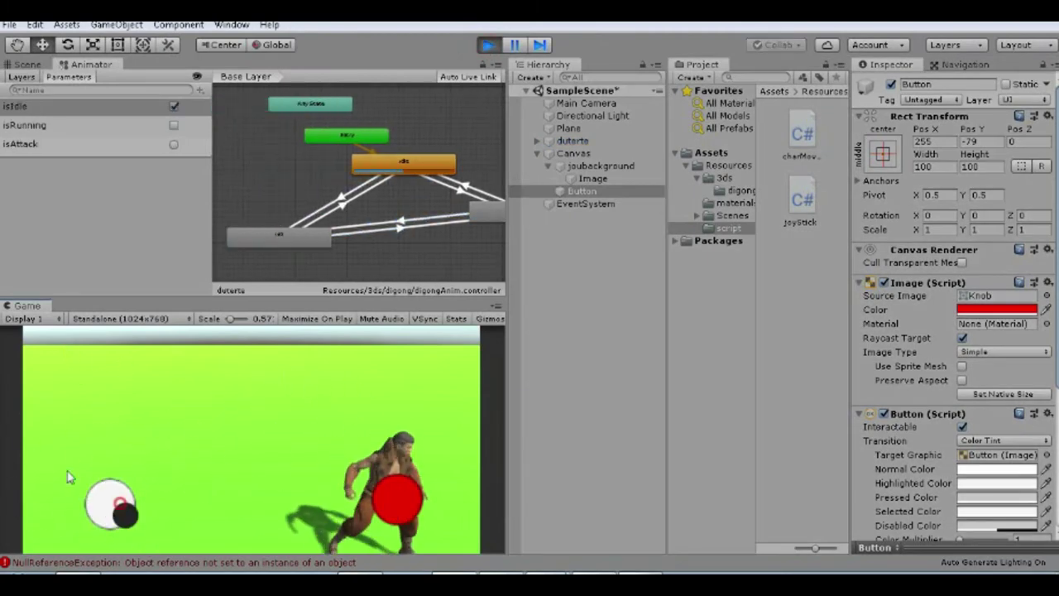
pyautogui.click(488, 45)
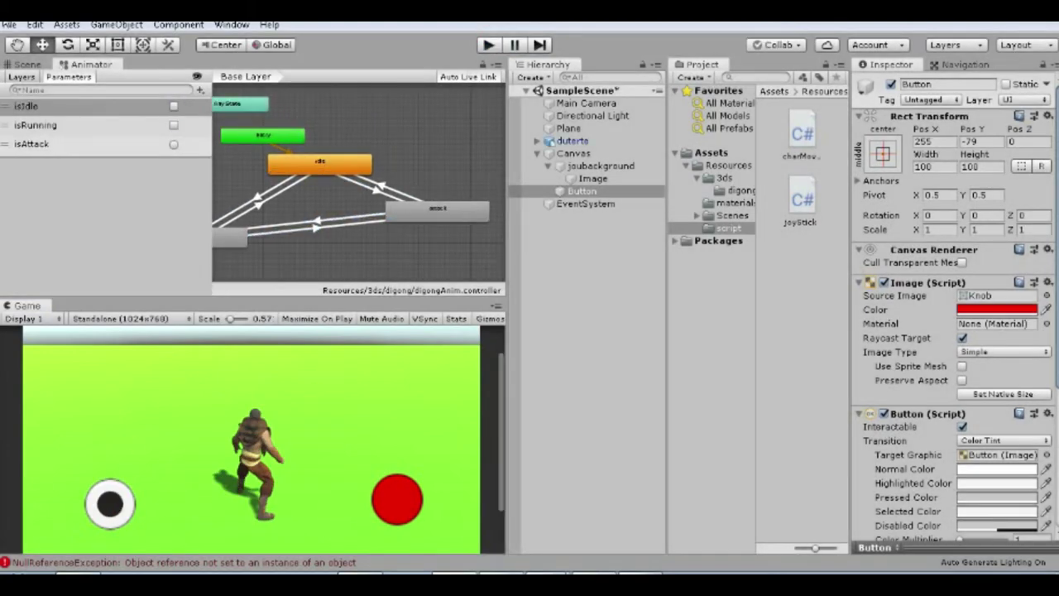
pyautogui.click(9, 24)
pyautogui.click(87, 93)
pyautogui.click(591, 444)
# Set CM FreeLook1's middle rig to height 4.99, radius 6.24, with World Space binding
pyautogui.click(232, 24)
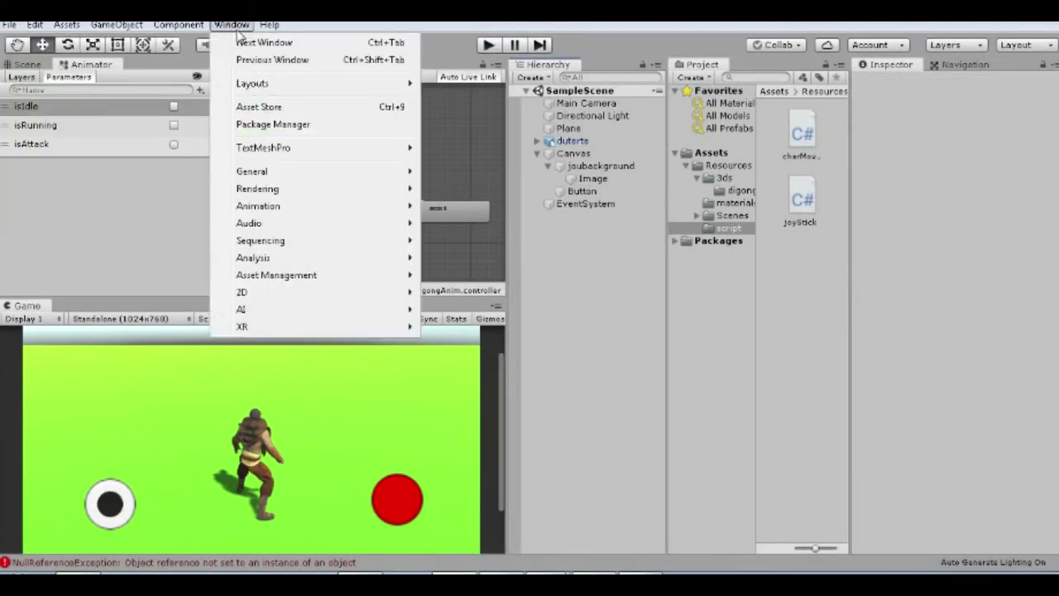
pyautogui.moveTo(850, 305); pyautogui.dragTo(690, 308)
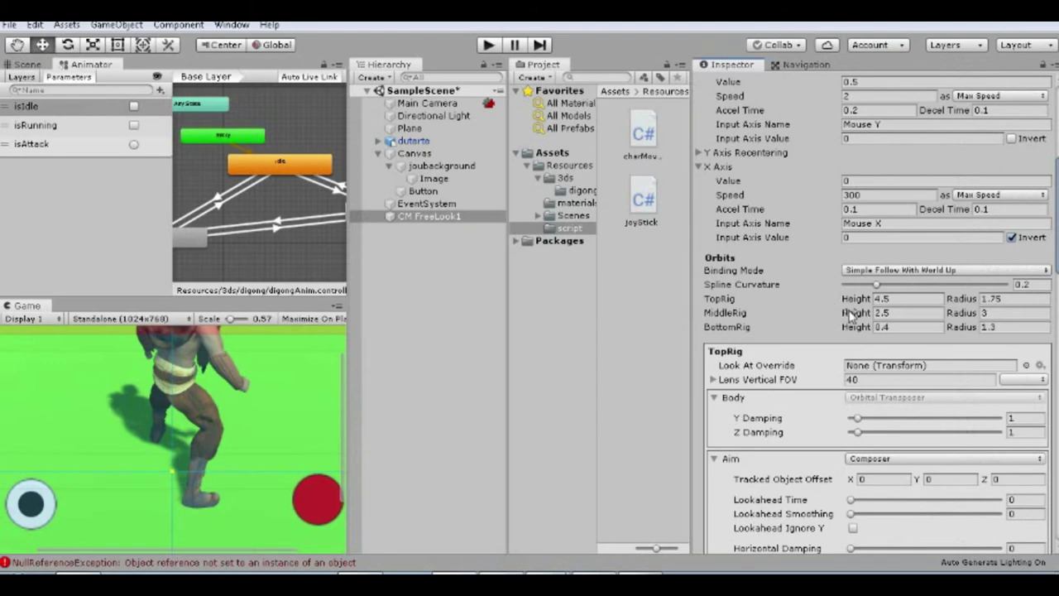
pyautogui.moveTo(850, 314); pyautogui.dragTo(1030, 329)
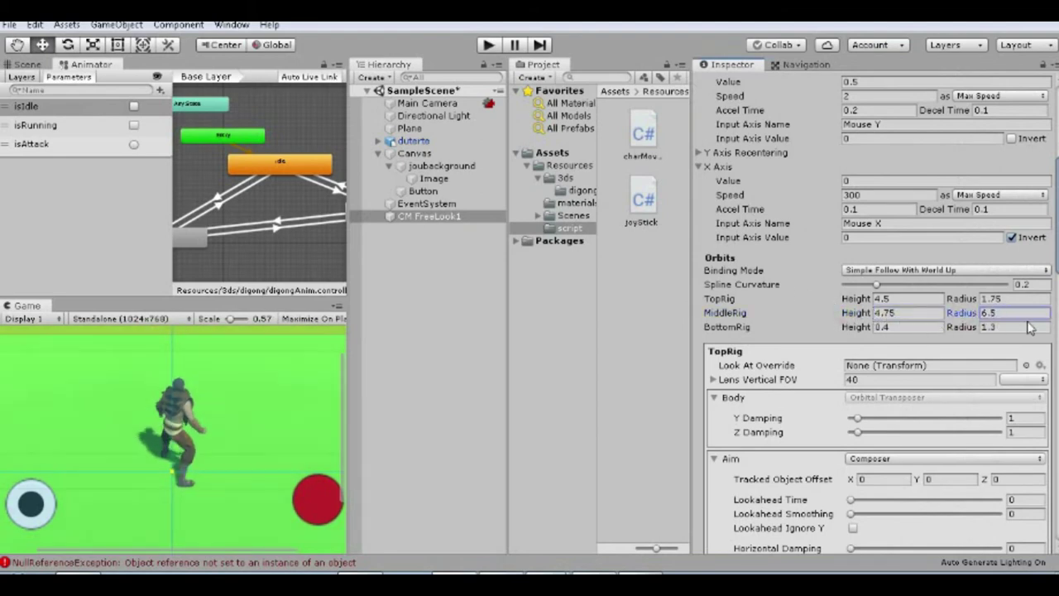
pyautogui.moveTo(853, 314)
pyautogui.mouseDown()
pyautogui.moveTo(892, 325)
pyautogui.moveTo(839, 331)
pyautogui.mouseUp()
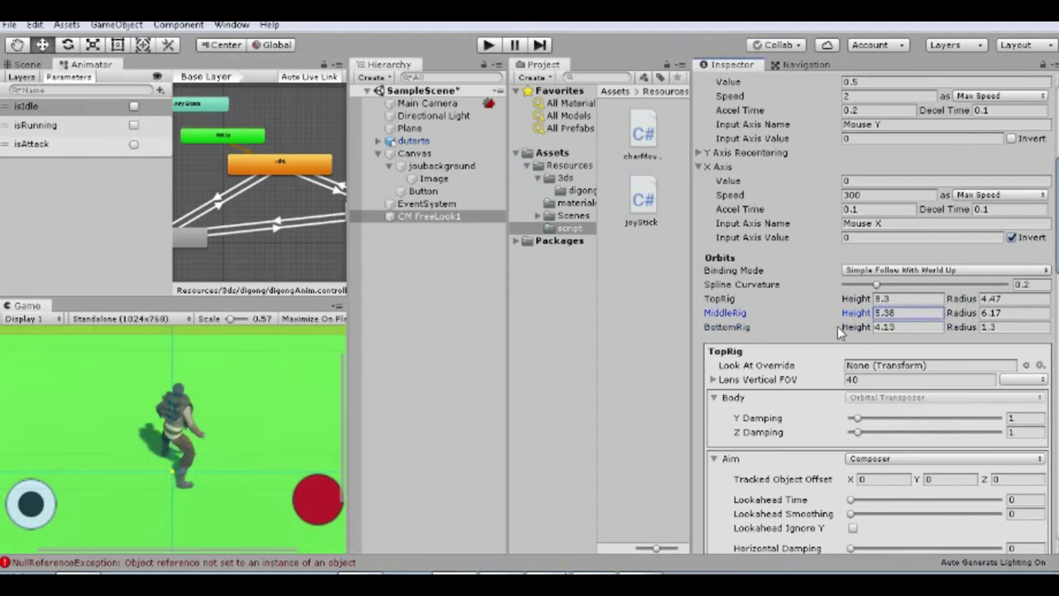
pyautogui.moveTo(964, 317); pyautogui.dragTo(968, 327)
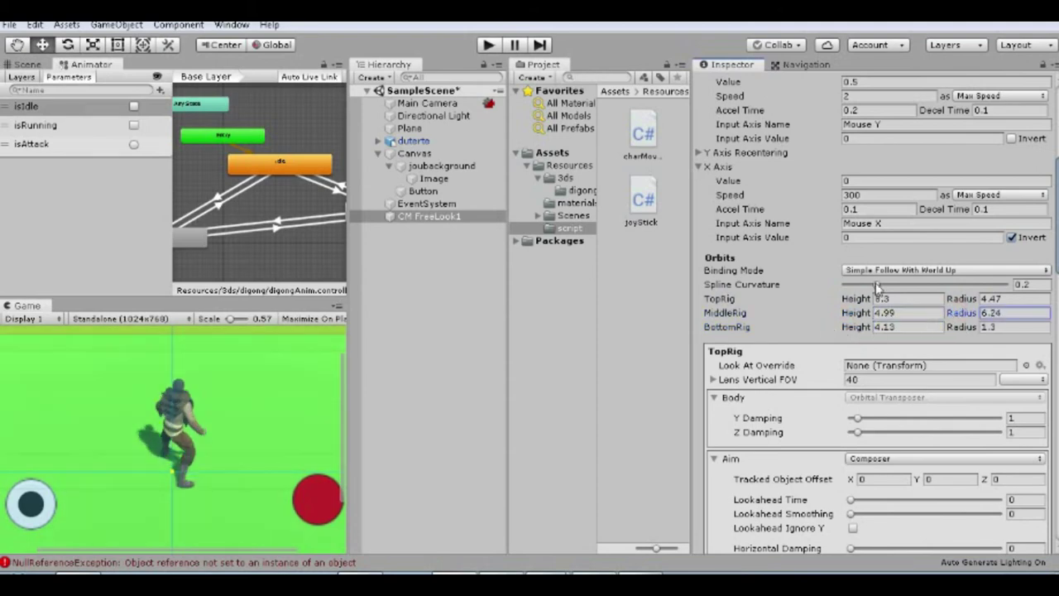
pyautogui.click(926, 270)
pyautogui.click(934, 363)
# Play-test the attack button and joystick steering with the new camera orbit
pyautogui.click(486, 46)
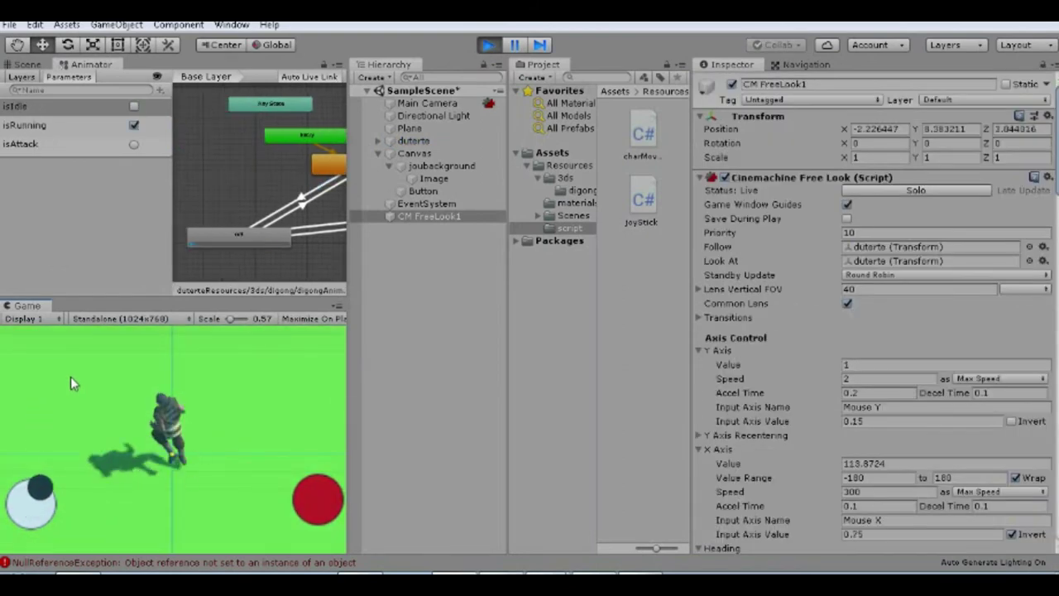
pyautogui.click(308, 497)
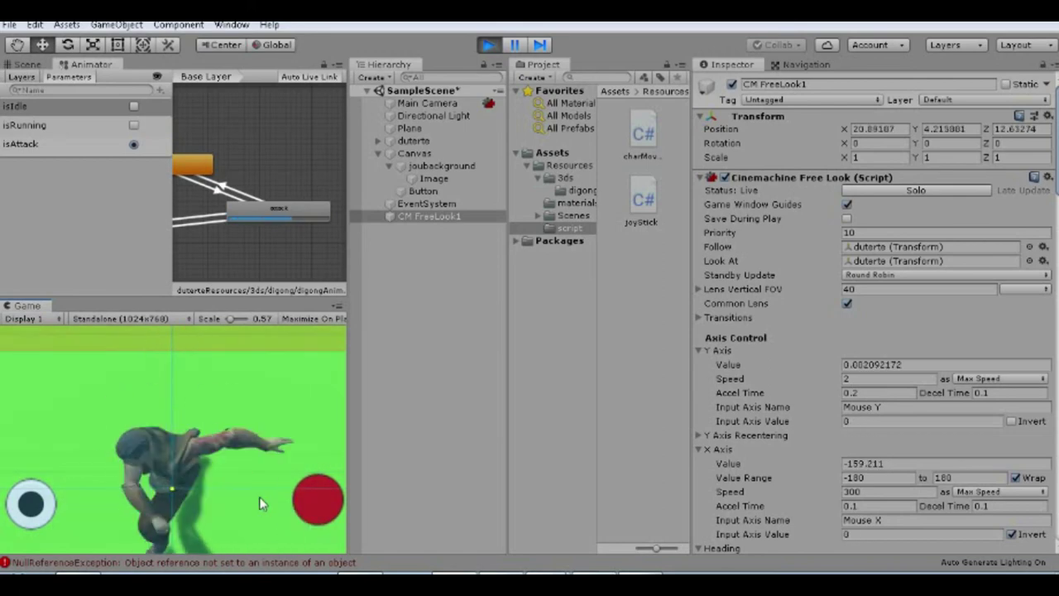
pyautogui.moveTo(31, 502)
pyautogui.mouseDown()
pyautogui.moveTo(39, 396)
pyautogui.moveTo(78, 224)
pyautogui.mouseUp()
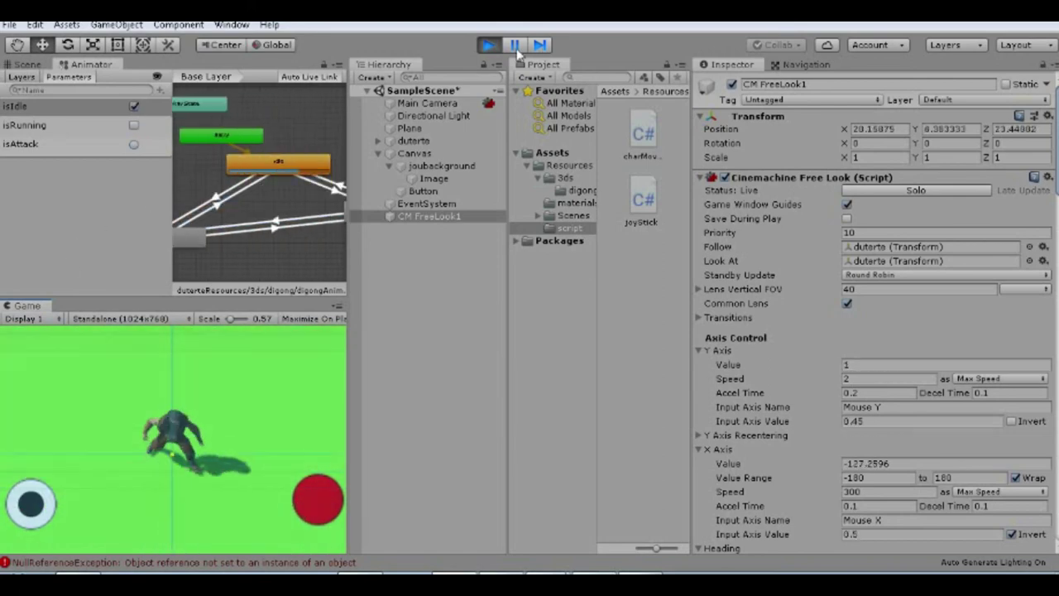
pyautogui.click(488, 45)
# Clear the Mouse Y input axis name, then play-test joystick running and the attack button
pyautogui.press('BackSpace')
pyautogui.scroll(-5, 827, 411)
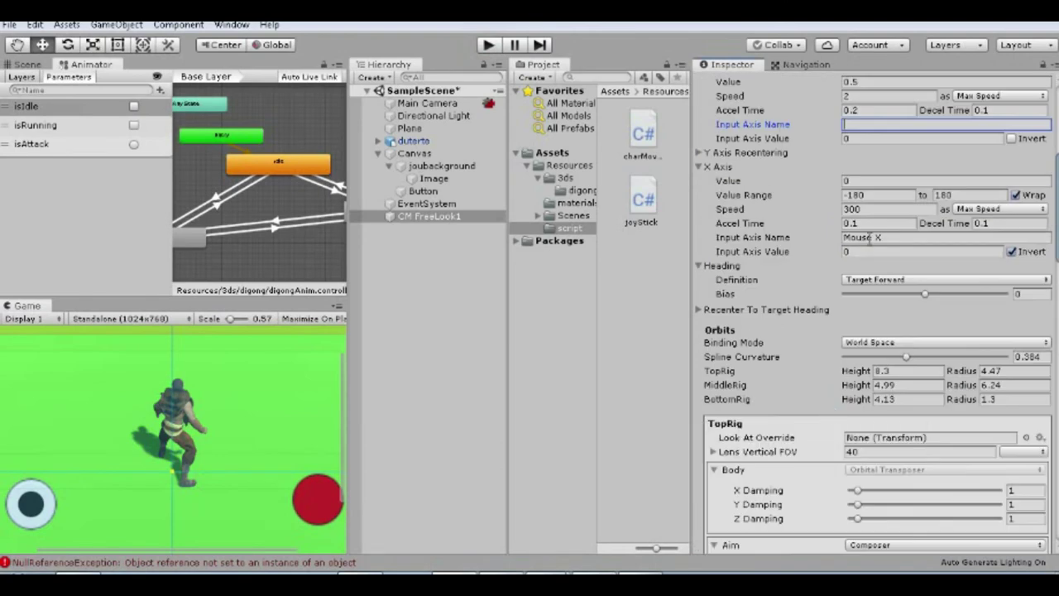
pyautogui.click(489, 46)
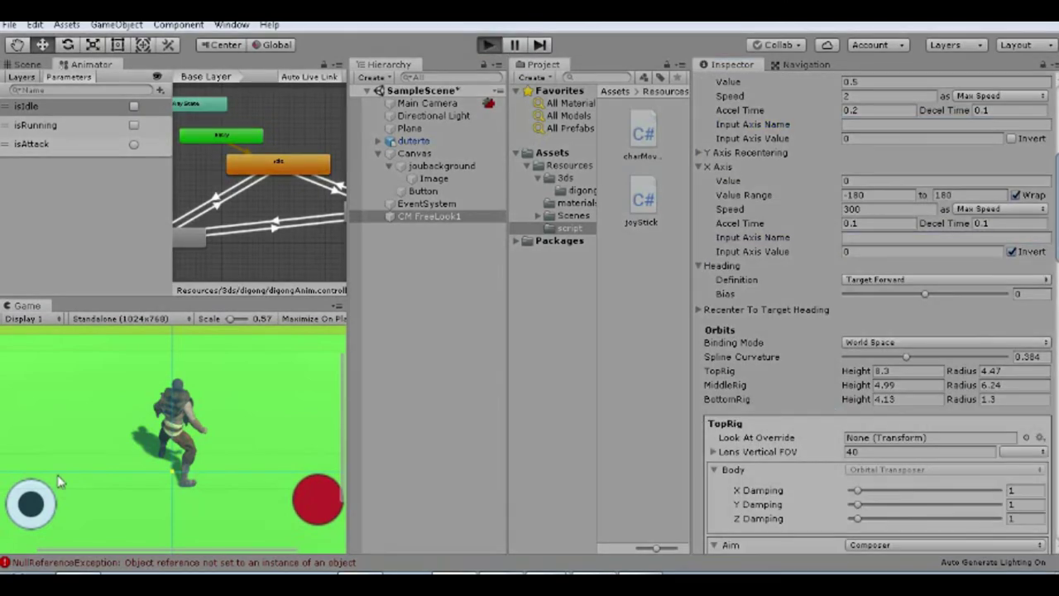
pyautogui.moveTo(33, 517); pyautogui.dragTo(2, 453)
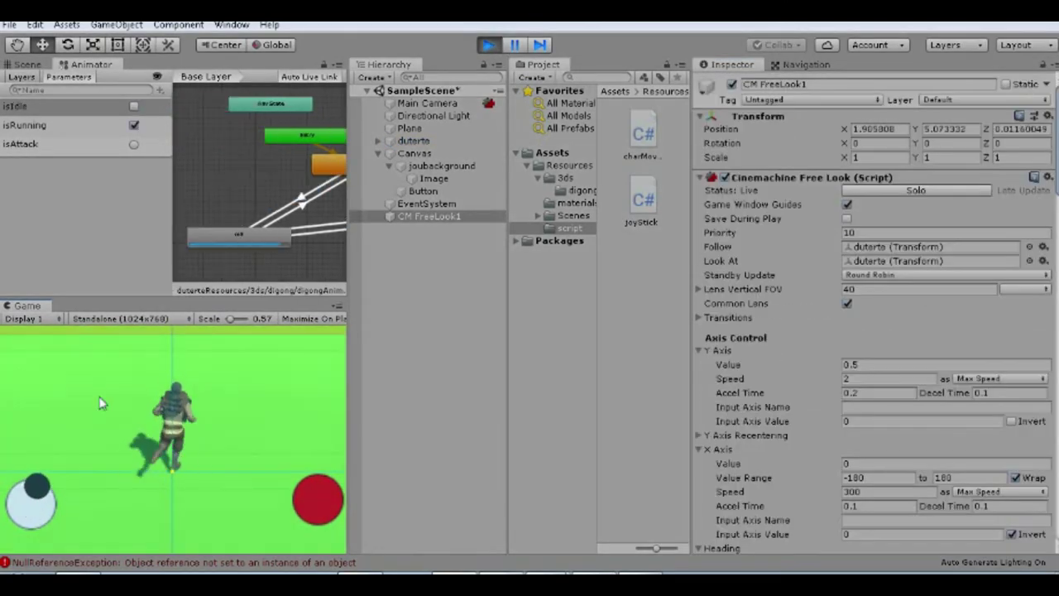
pyautogui.click(323, 500)
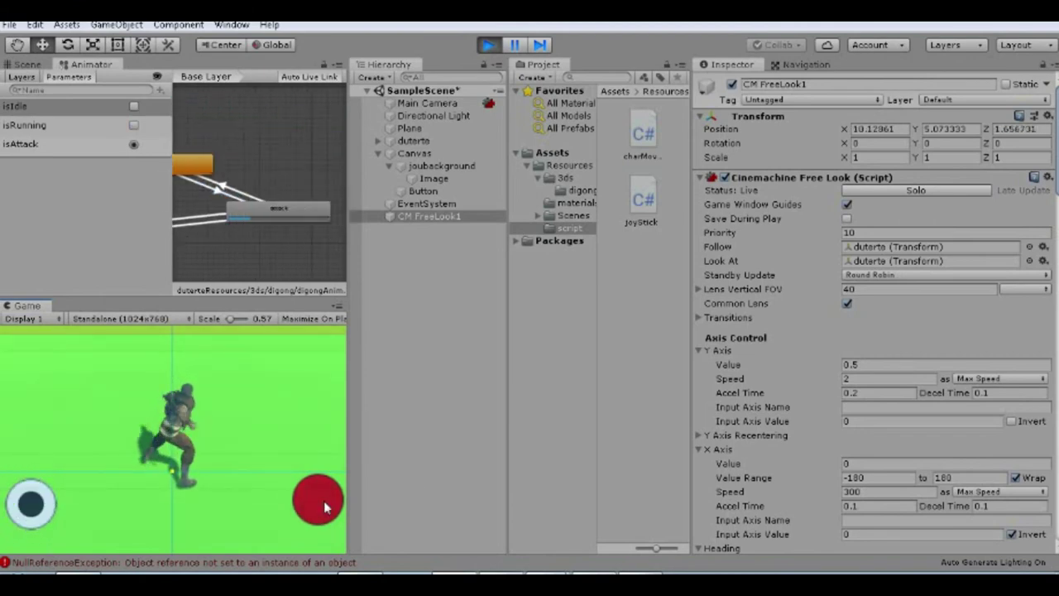
pyautogui.click(488, 45)
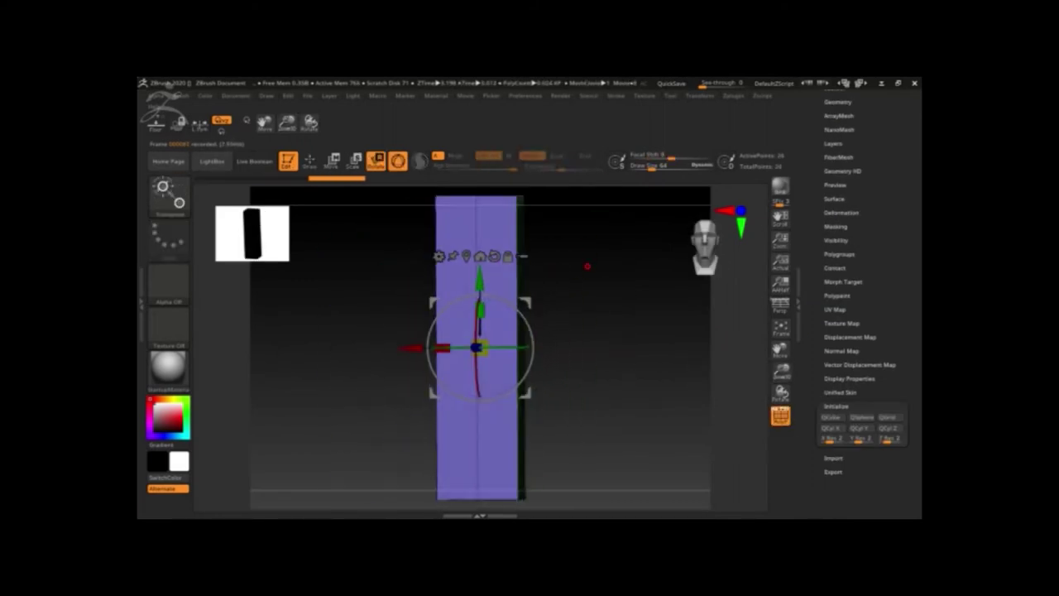
# Rotate the ZBrush box upright to a straight front view
pyautogui.moveTo(587, 274); pyautogui.dragTo(624, 292)
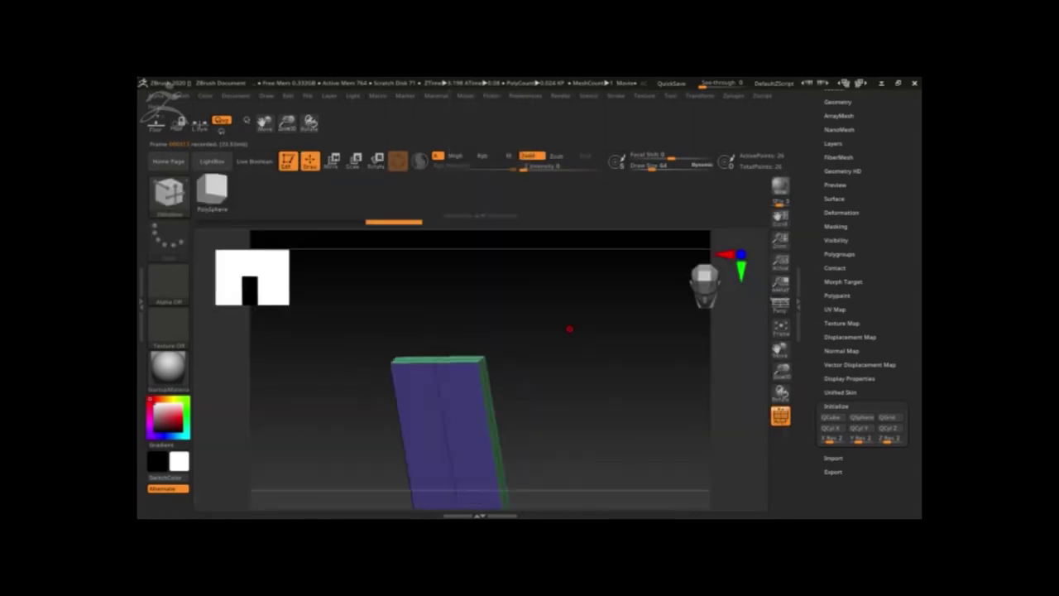
pyautogui.moveTo(615, 408); pyautogui.dragTo(626, 276)
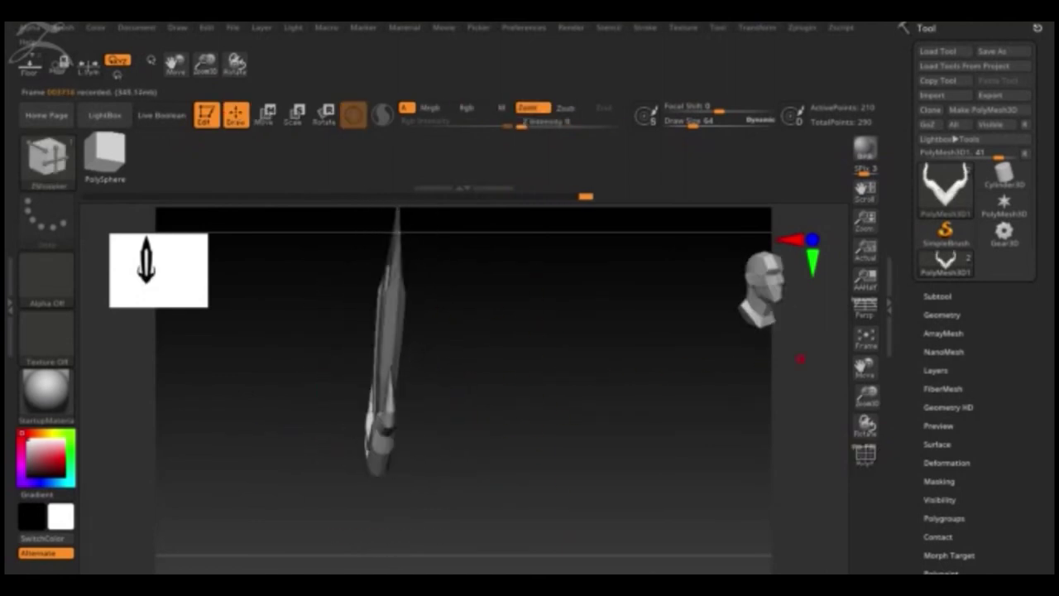
# Insert a cylinder at the blade base and position it below the crossguard as the grip
pyautogui.moveTo(653, 513); pyautogui.dragTo(402, 359)
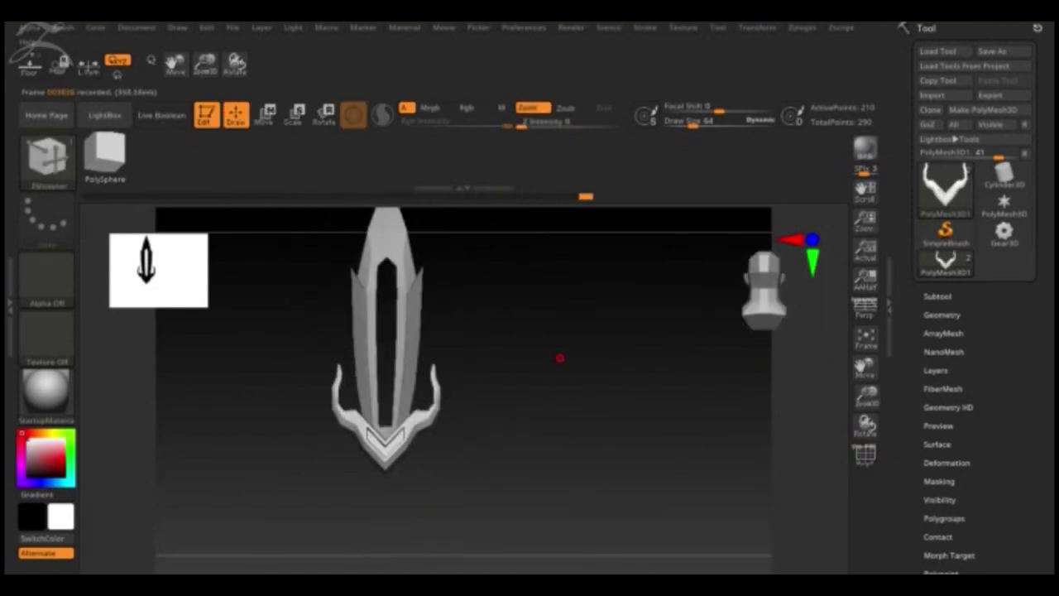
pyautogui.moveTo(522, 520)
pyautogui.mouseDown()
pyautogui.moveTo(709, 503)
pyautogui.moveTo(590, 499)
pyautogui.mouseUp()
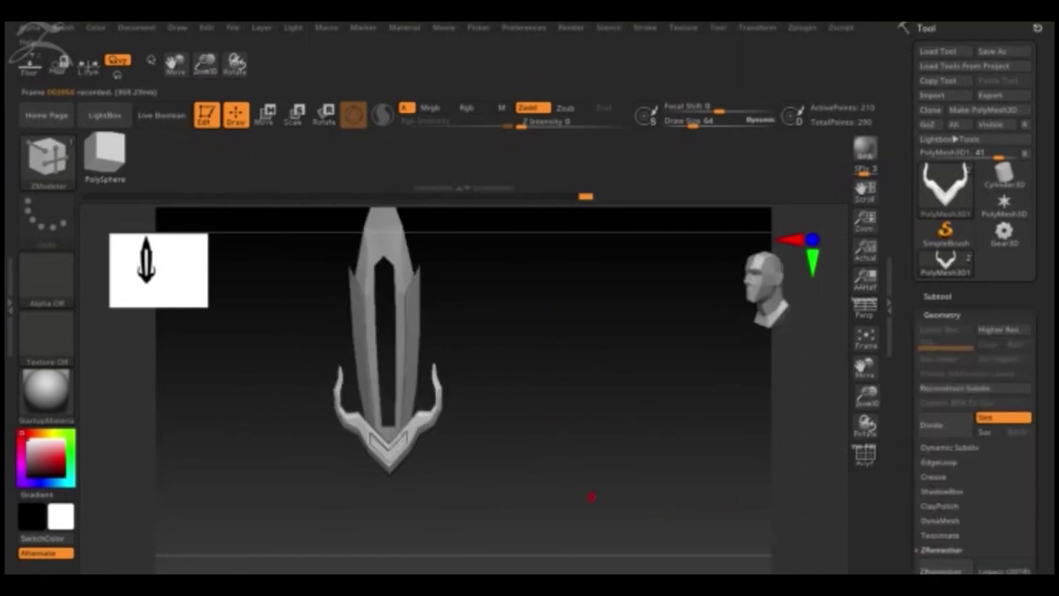
pyautogui.press('w')
pyautogui.moveTo(386, 485); pyautogui.dragTo(389, 496)
pyautogui.press('w')
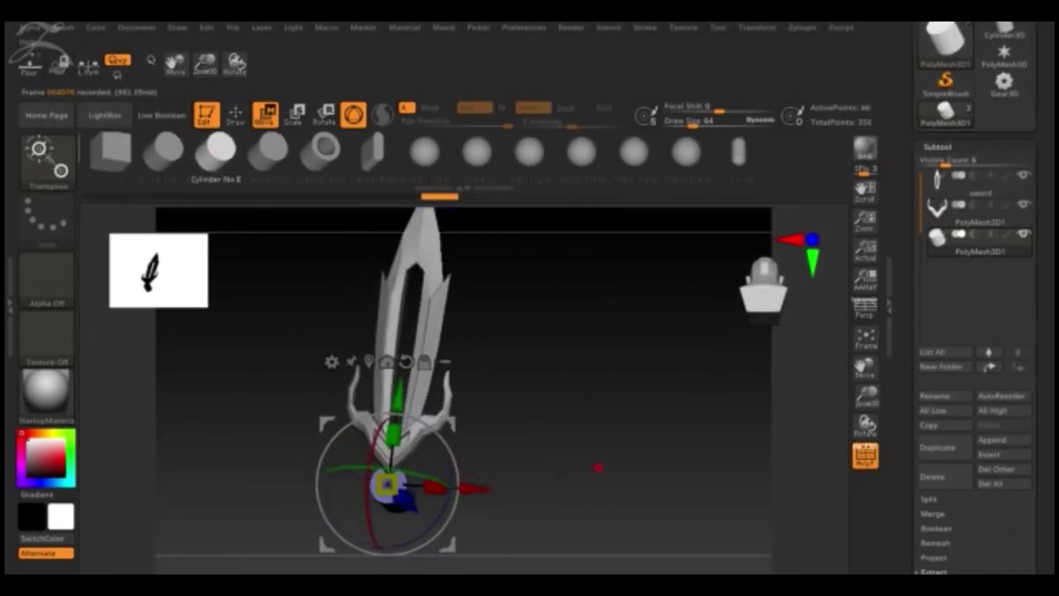
pyautogui.moveTo(613, 488); pyautogui.dragTo(669, 406)
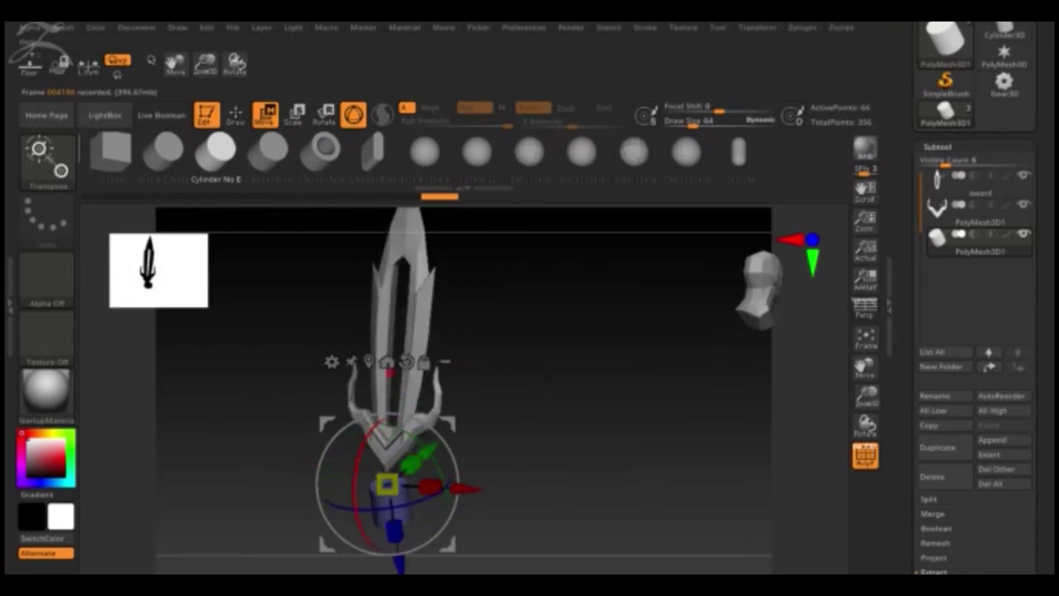
pyautogui.moveTo(612, 447)
pyautogui.keyDown('alt'); pyautogui.mouseDown()
pyautogui.moveTo(612, 389)
pyautogui.moveTo(626, 400)
pyautogui.moveTo(568, 389)
pyautogui.moveTo(617, 504)
pyautogui.moveTo(620, 323)
pyautogui.mouseUp(); pyautogui.keyUp('alt')
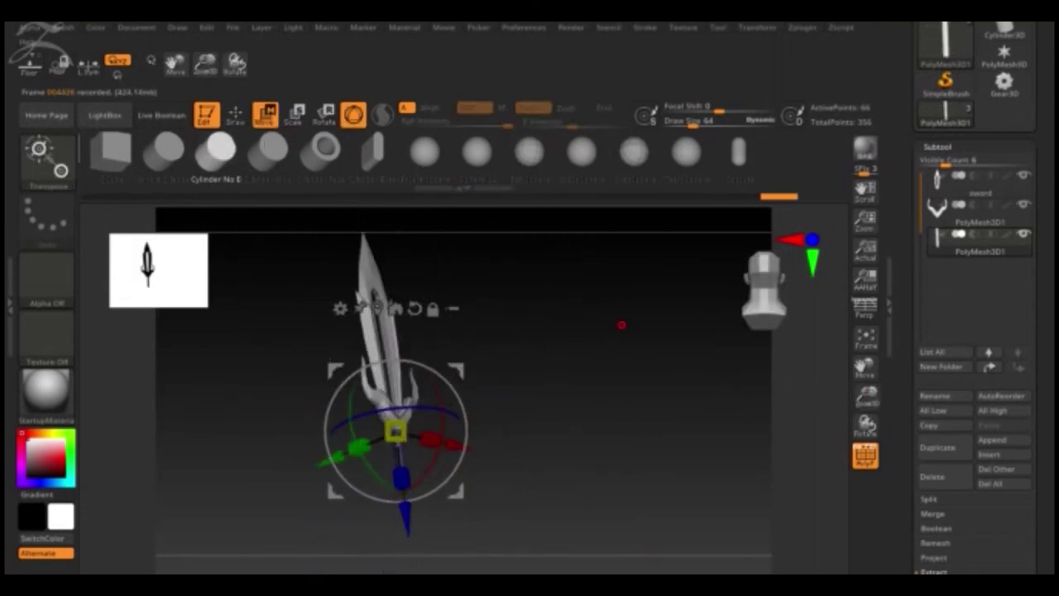
pyautogui.press('q')
pyautogui.moveTo(267, 347); pyautogui.dragTo(248, 328)
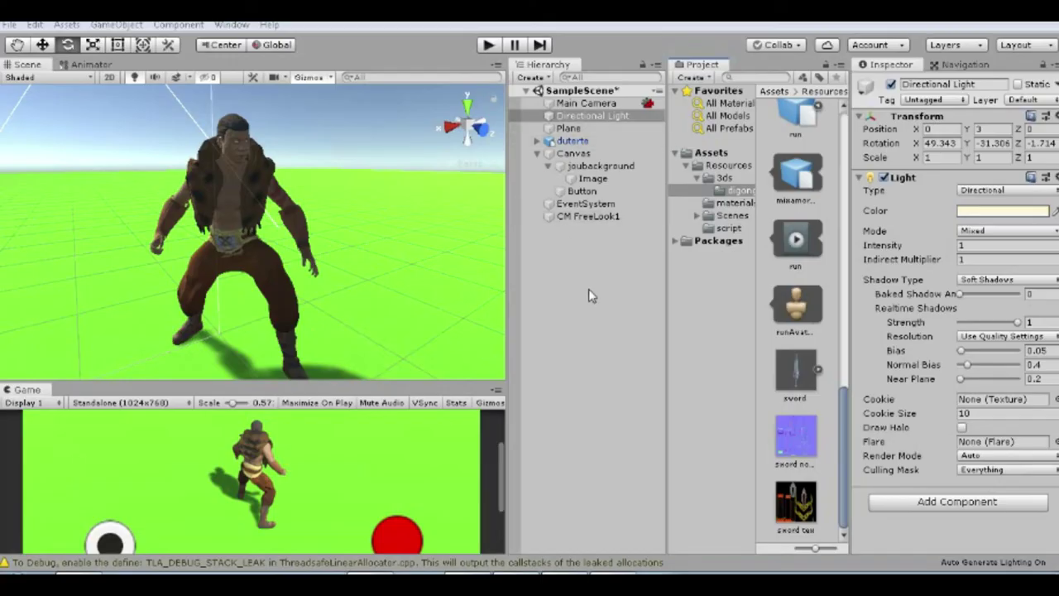
# Drag the sword model into the Hierarchy, where it appears oversized around the character
pyautogui.moveTo(784, 376)
pyautogui.mouseDown()
pyautogui.moveTo(588, 261)
pyautogui.moveTo(584, 277)
pyautogui.mouseUp()
pyautogui.scroll(-4, 348, 243)
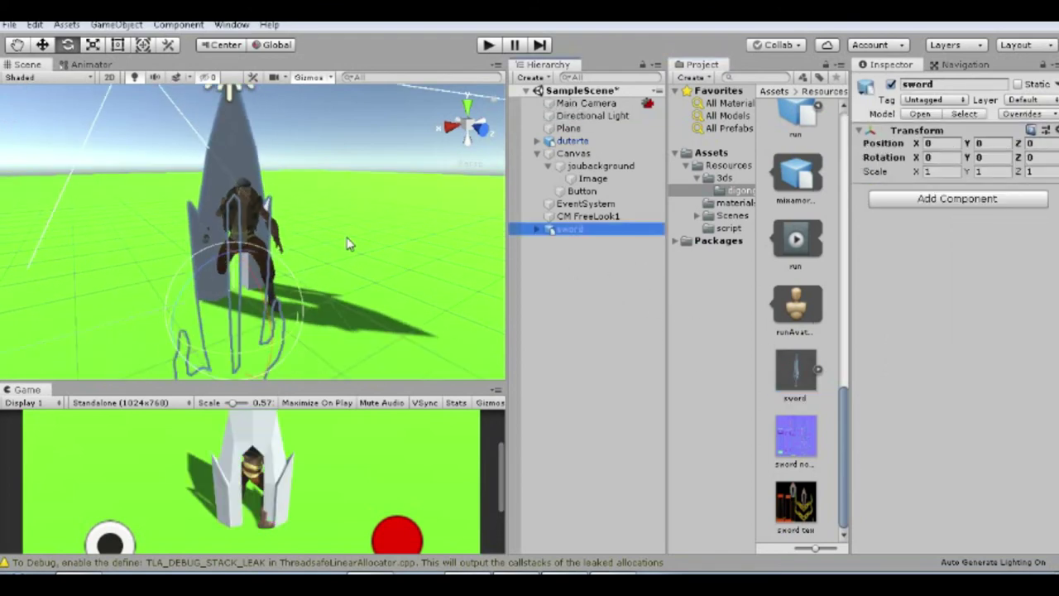
pyautogui.press('w')
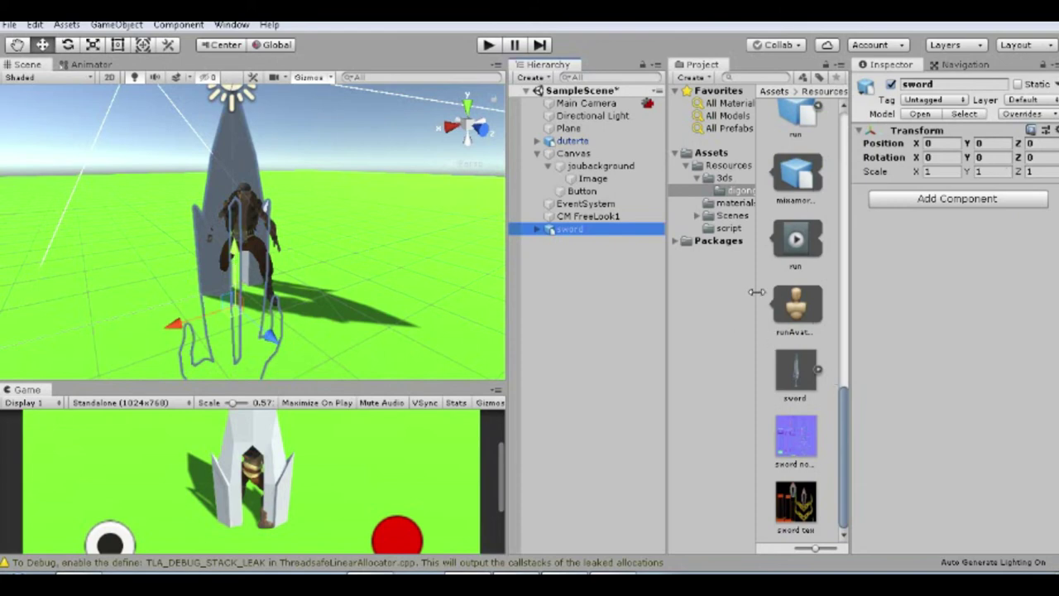
# Create a swordMat material with the sword texture as Albedo and the normal map, then apply it to the sword
pyautogui.rightClick(772, 439)
pyautogui.moveTo(806, 46)
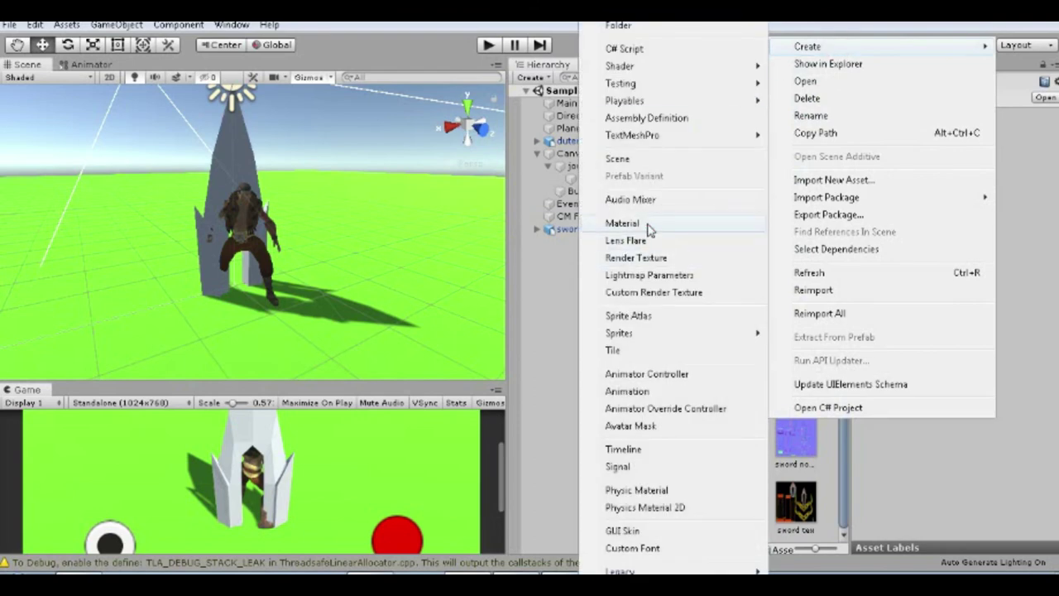
pyautogui.click(622, 224)
pyautogui.write('swordMat')
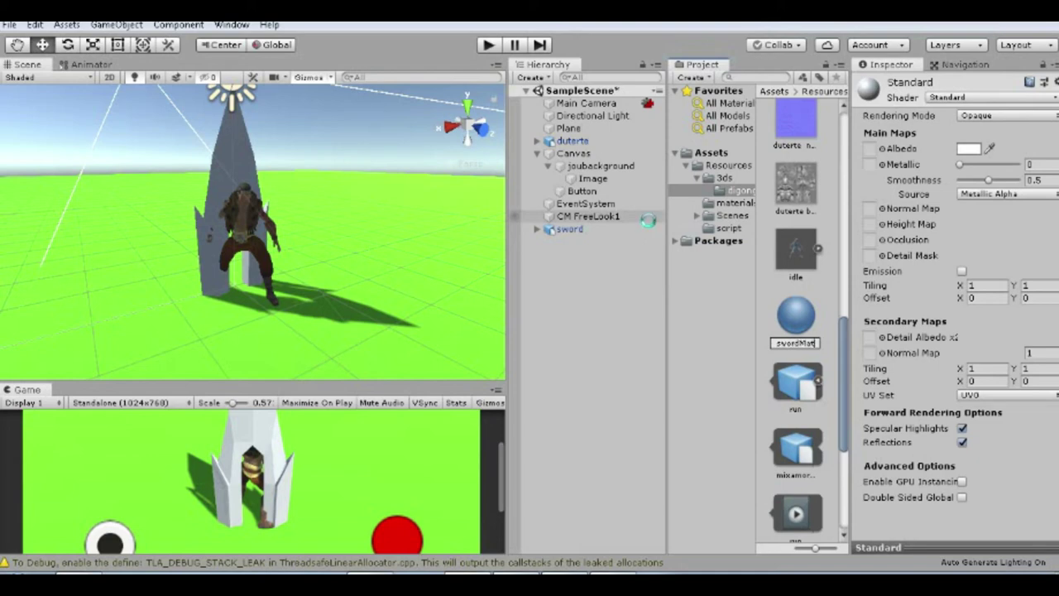
pyautogui.press('Return')
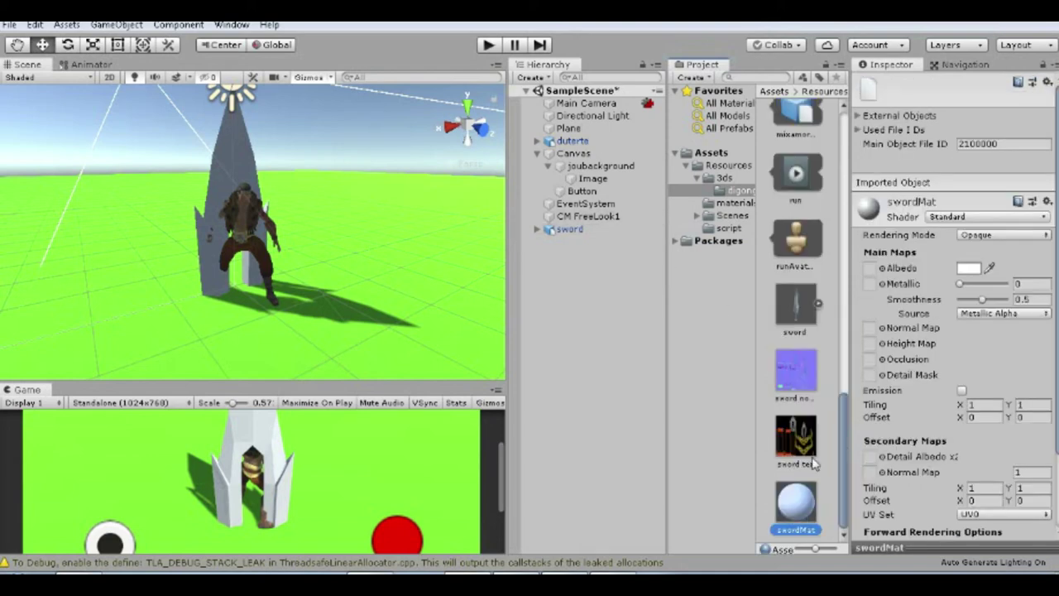
pyautogui.moveTo(790, 425); pyautogui.dragTo(869, 268)
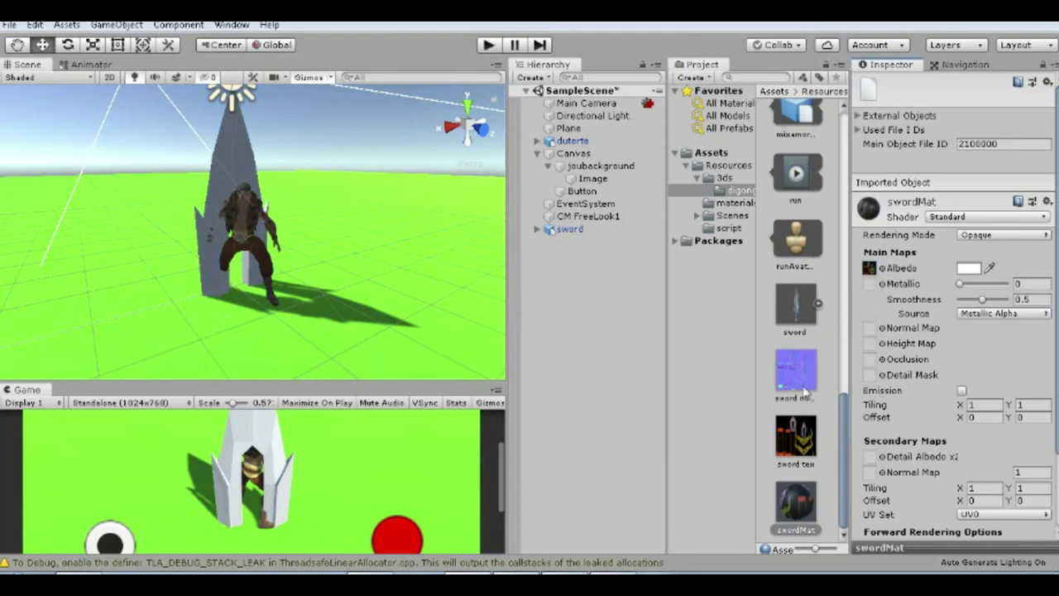
pyautogui.moveTo(781, 387)
pyautogui.mouseDown()
pyautogui.moveTo(906, 312)
pyautogui.moveTo(869, 328)
pyautogui.mouseUp()
pyautogui.click(1026, 362)
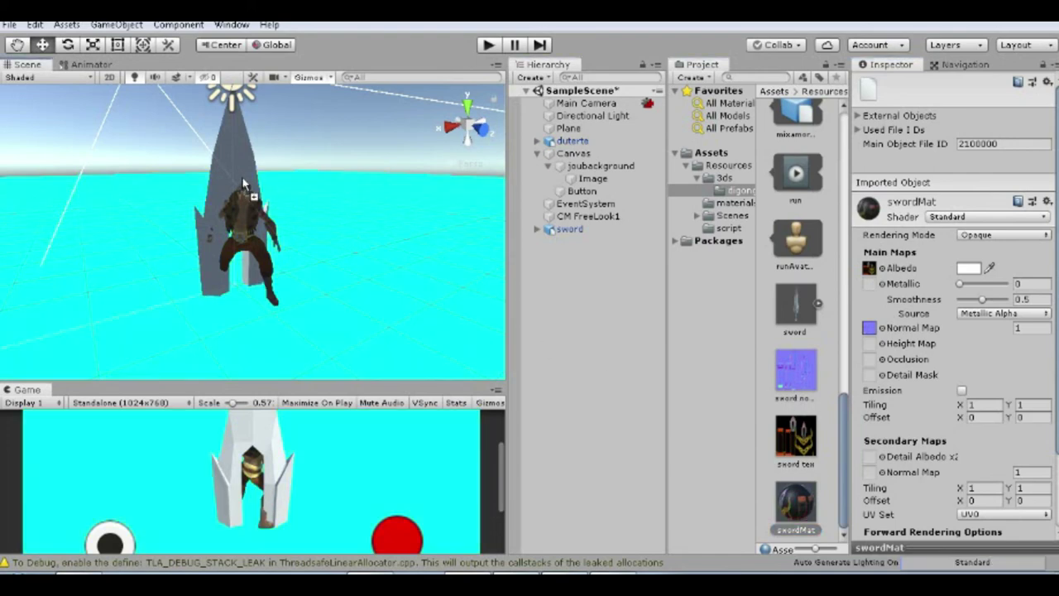
pyautogui.moveTo(608, 379); pyautogui.dragTo(244, 148)
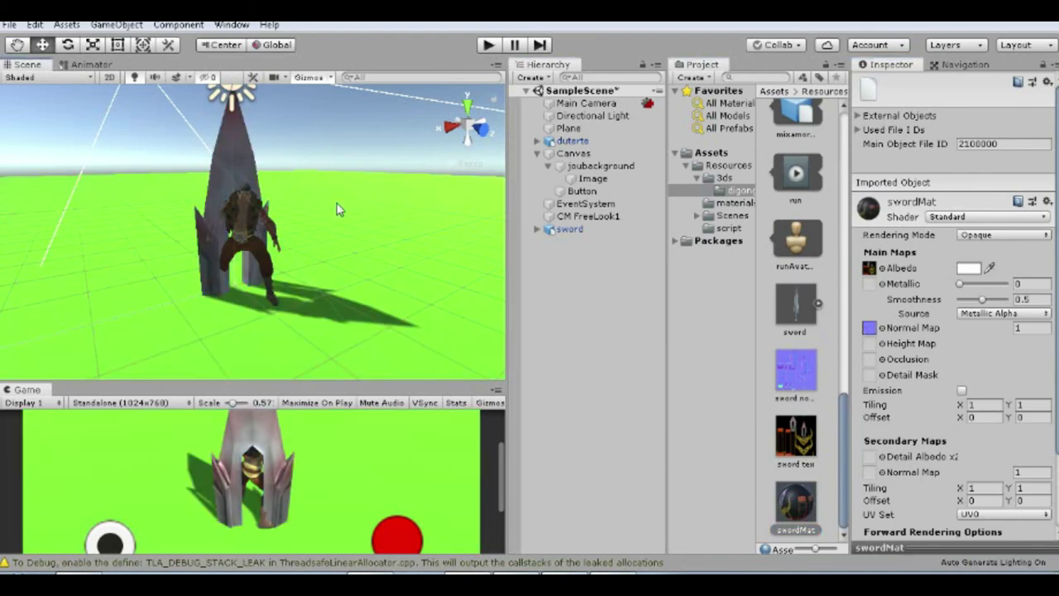
# Scale the sword down to 0.2171 and raise it to Y 1.6
pyautogui.doubleClick(614, 232)
pyautogui.press('e')
pyautogui.press('r')
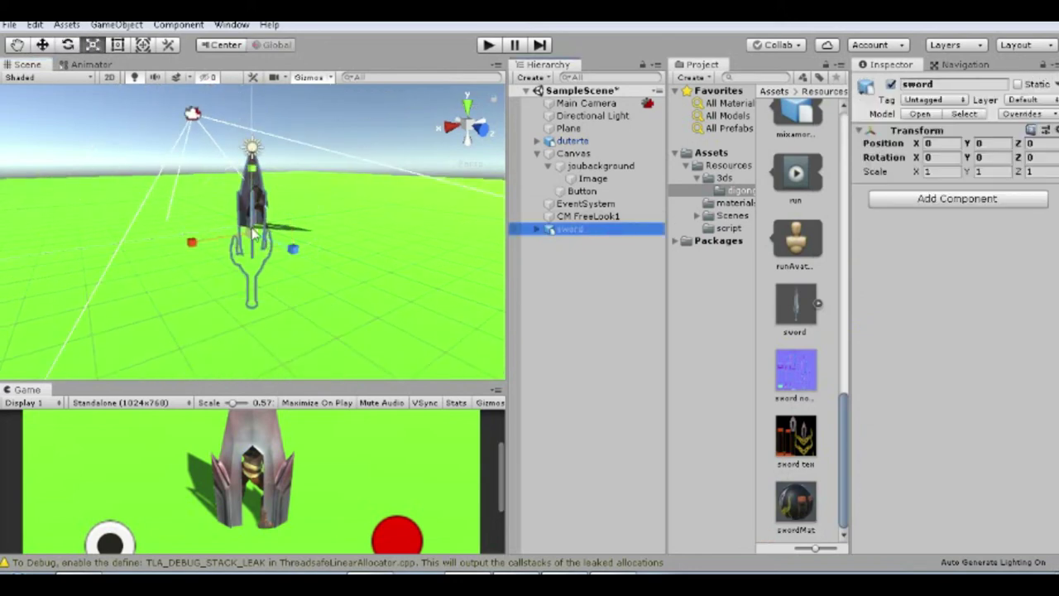
pyautogui.hotkey('ctrl', 'z')
pyautogui.press('w')
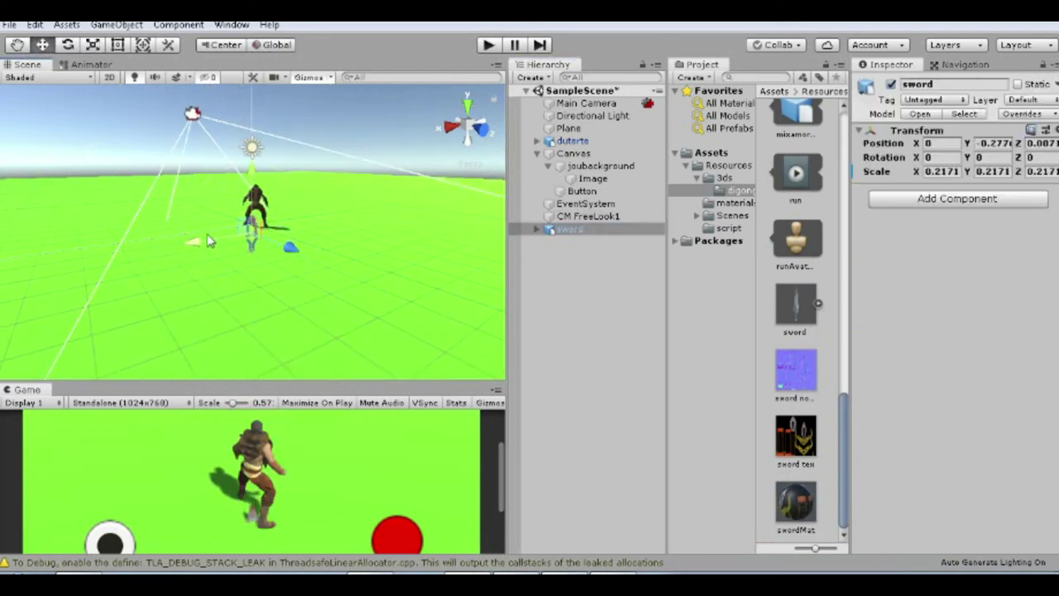
pyautogui.moveTo(255, 178); pyautogui.dragTo(266, 135)
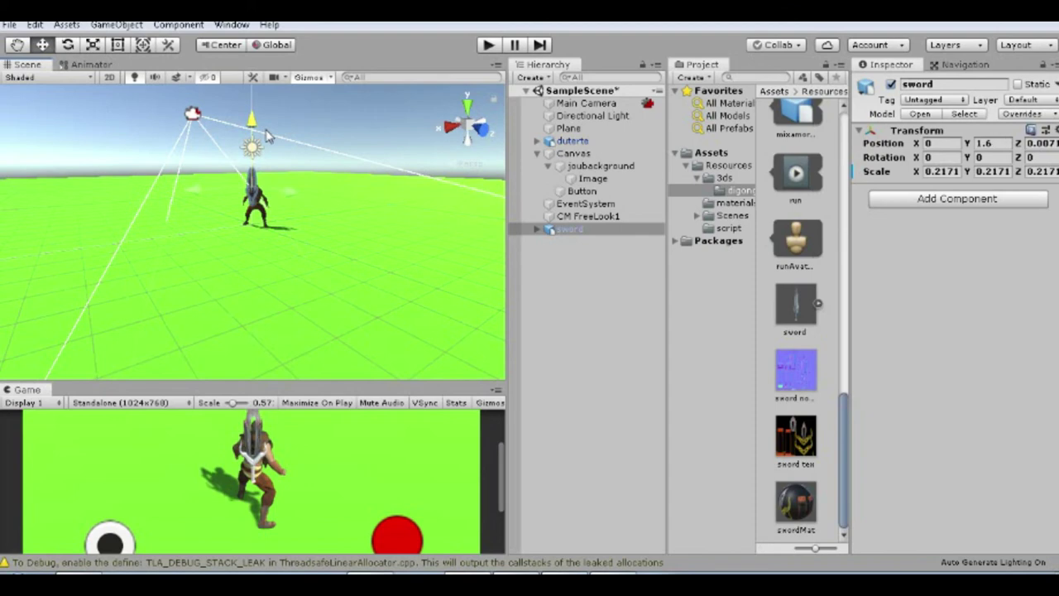
pyautogui.press('f')
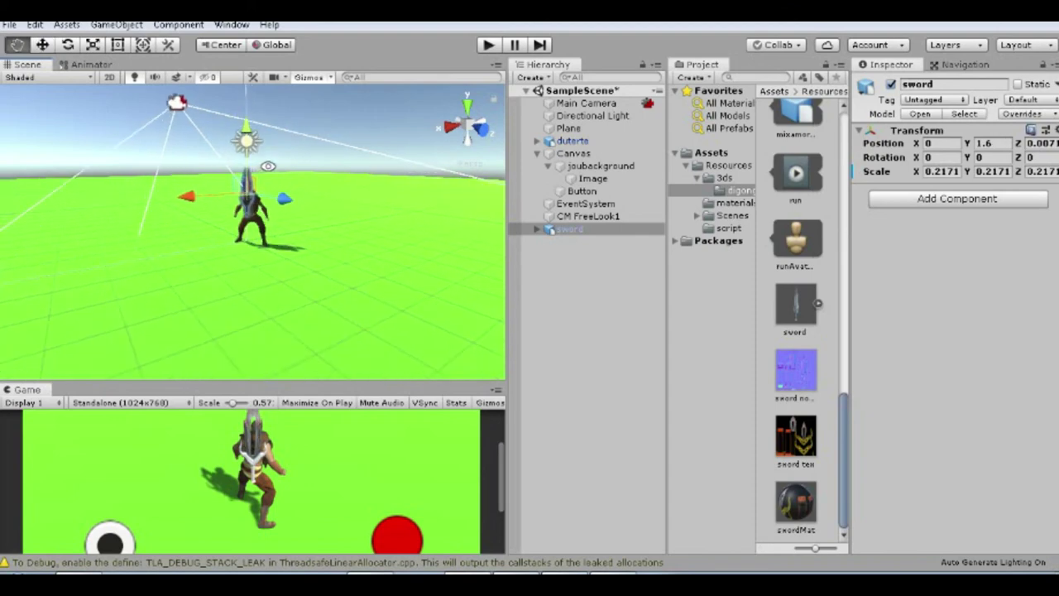
pyautogui.keyDown('alt'); pyautogui.moveTo(212, 242); pyautogui.dragTo(507, 244); pyautogui.keyUp('alt')
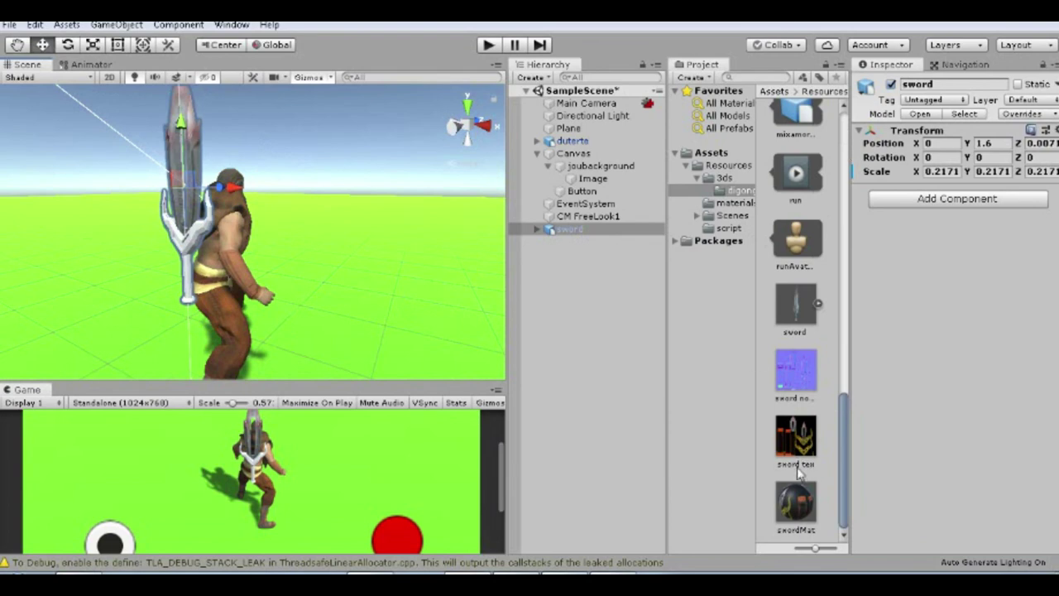
# Reapply swordMat to the sword and reselect it
pyautogui.moveTo(133, 280); pyautogui.dragTo(189, 248)
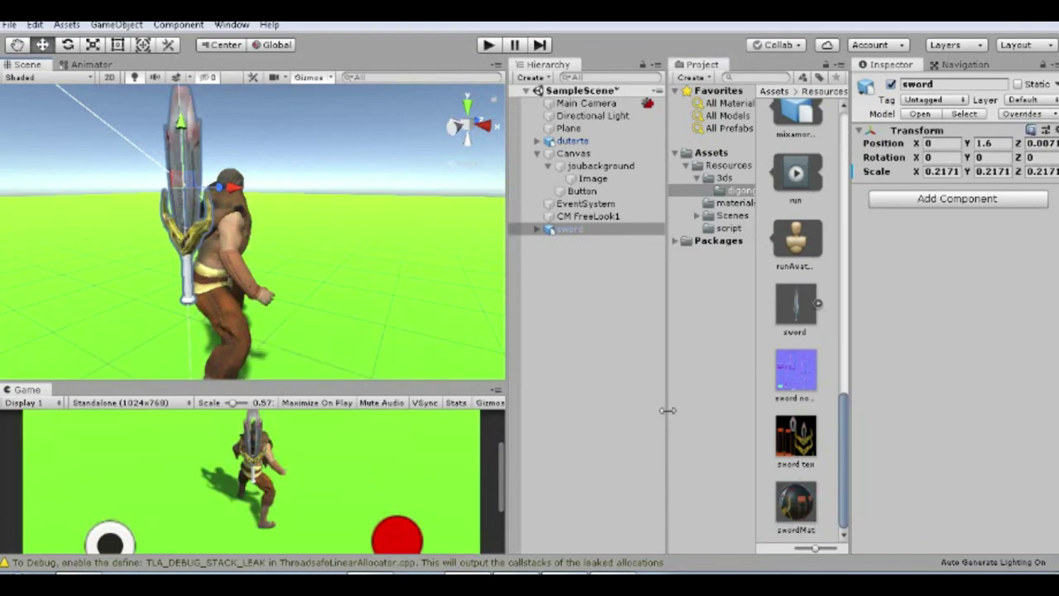
pyautogui.moveTo(801, 515); pyautogui.dragTo(189, 282)
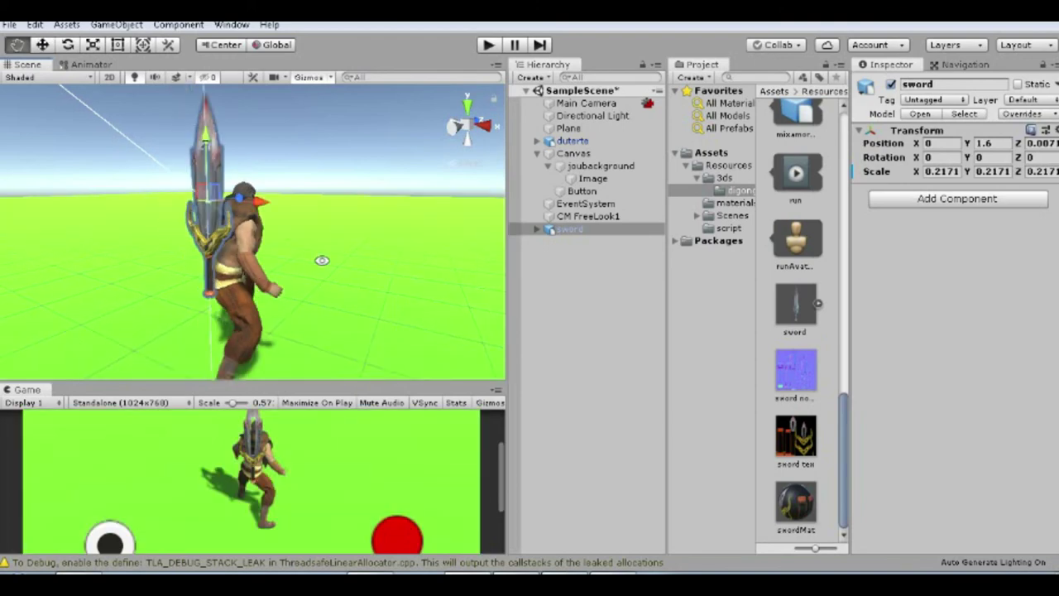
pyautogui.moveTo(188, 281)
pyautogui.keyDown('alt'); pyautogui.mouseDown()
pyautogui.moveTo(225, 190)
pyautogui.moveTo(210, 213)
pyautogui.moveTo(273, 213)
pyautogui.mouseUp(); pyautogui.keyUp('alt')
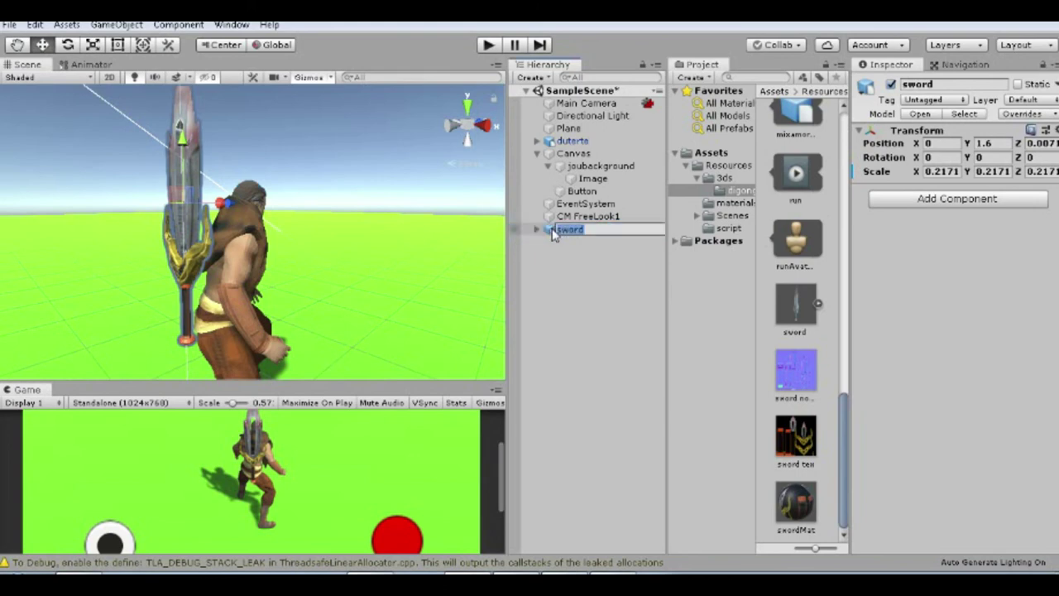
pyautogui.click(557, 260)
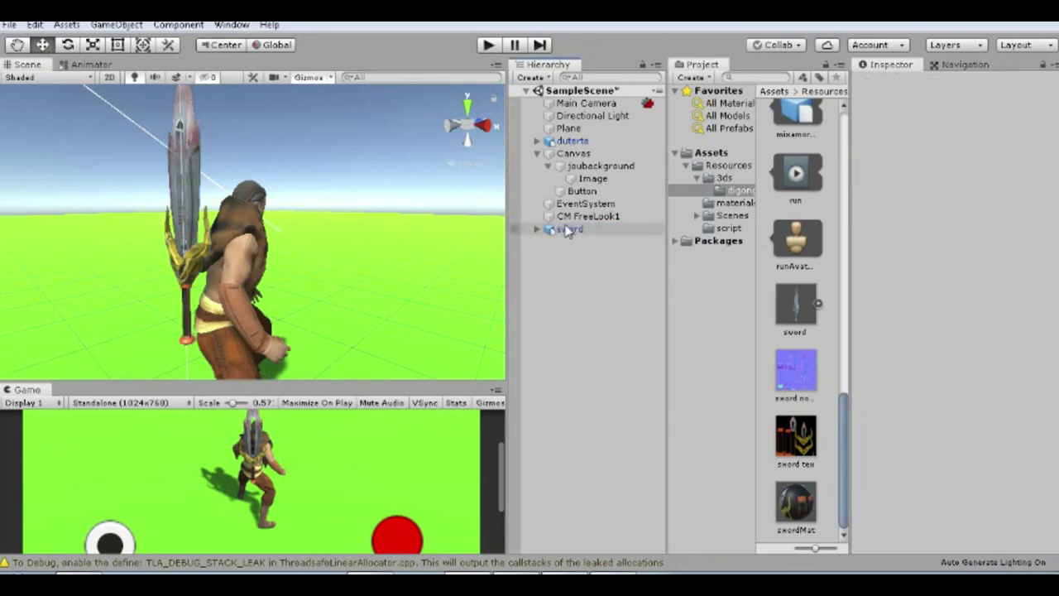
pyautogui.click(558, 230)
# Rotate the sword -90 on Y and tilt it diagonally
pyautogui.press('e')
pyautogui.moveTo(189, 211); pyautogui.dragTo(384, 211)
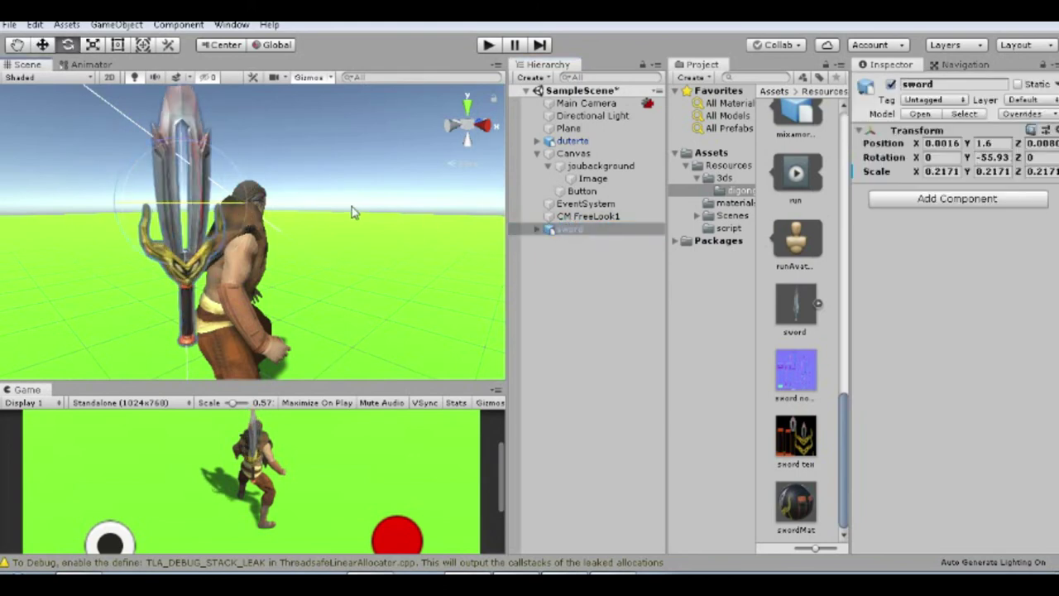
pyautogui.press('w')
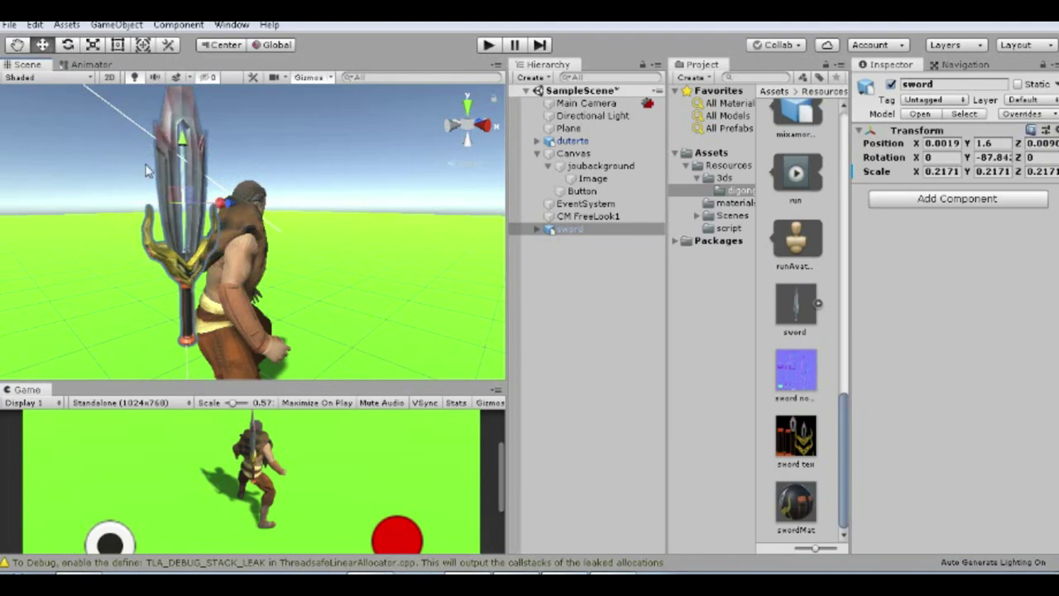
pyautogui.press('e')
pyautogui.moveTo(126, 171)
pyautogui.mouseDown()
pyautogui.moveTo(208, 92)
pyautogui.moveTo(240, 80)
pyautogui.mouseUp()
pyautogui.hotkey('ctrl', 'z')
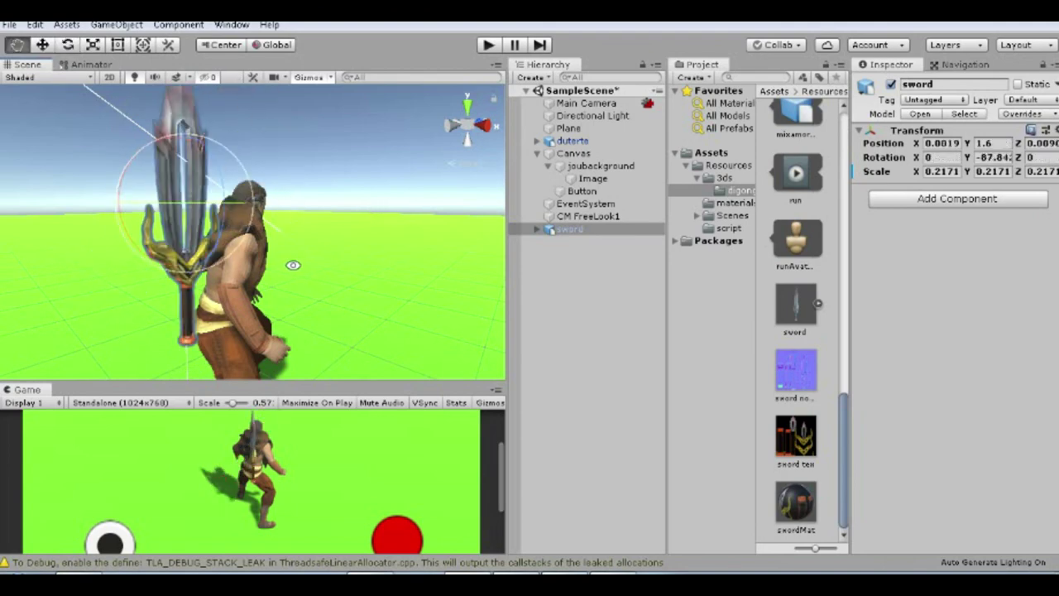
pyautogui.keyDown('alt'); pyautogui.moveTo(289, 258); pyautogui.dragTo(443, 311); pyautogui.keyUp('alt')
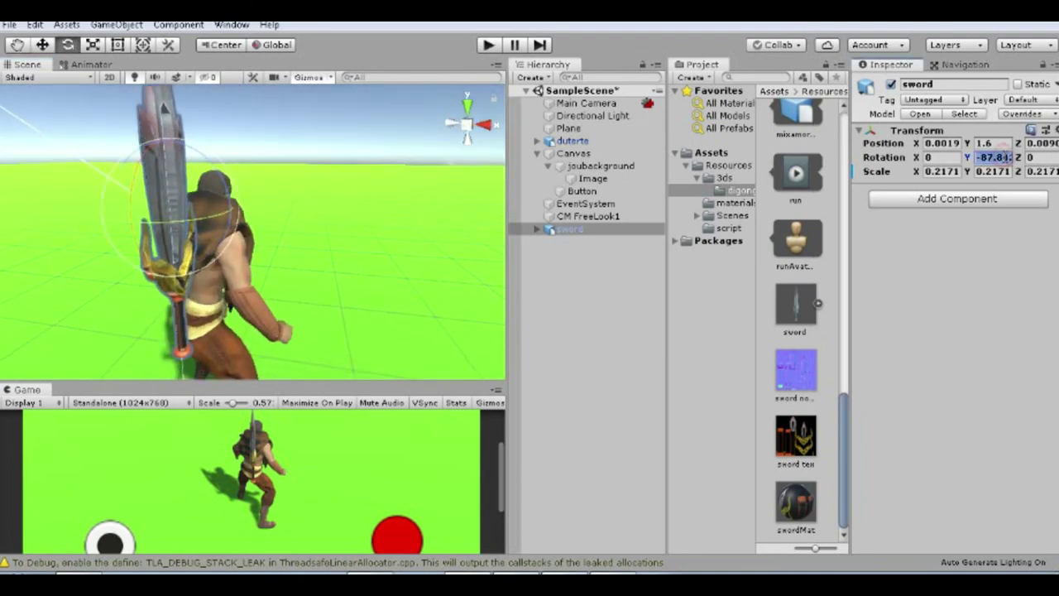
pyautogui.write('-900')
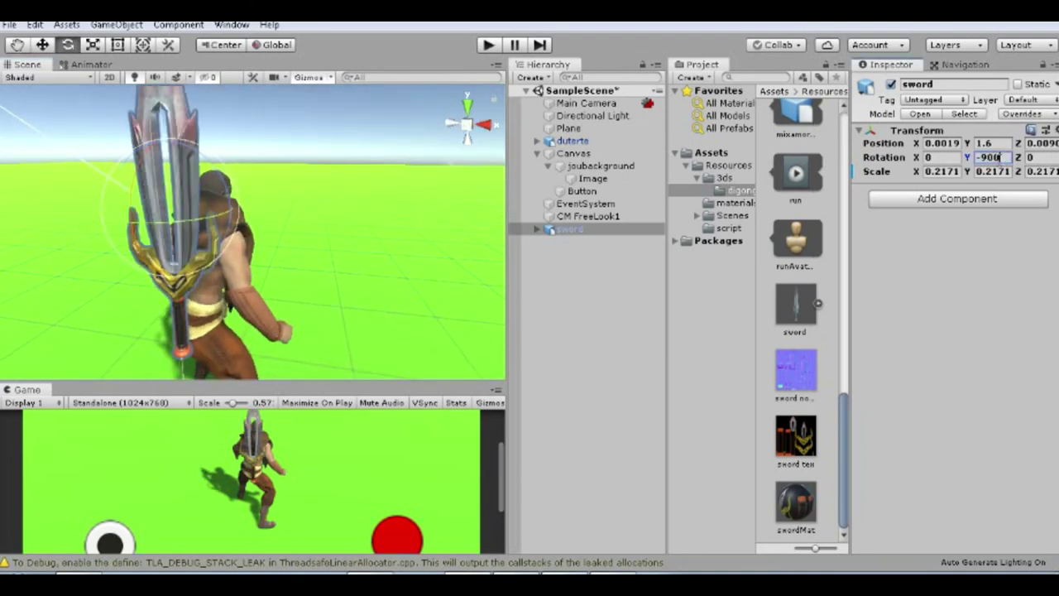
pyautogui.press('BackSpace')
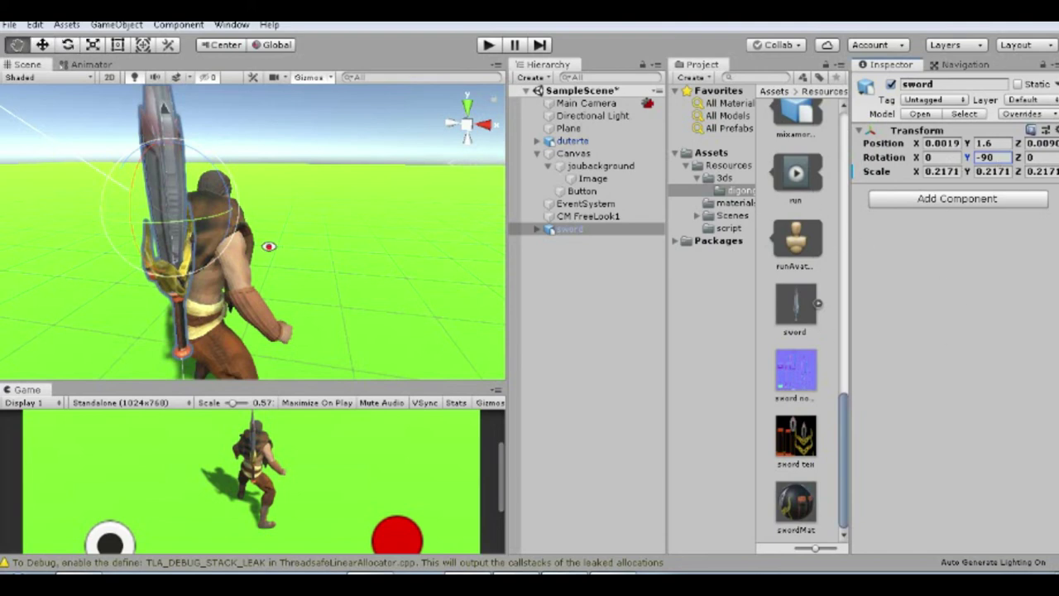
pyautogui.moveTo(269, 245)
pyautogui.keyDown('alt'); pyautogui.mouseDown()
pyautogui.moveTo(136, 171)
pyautogui.moveTo(215, 99)
pyautogui.mouseUp(); pyautogui.keyUp('alt')
# Move the sword behind the character and lower it to height 1.059
pyautogui.press('w')
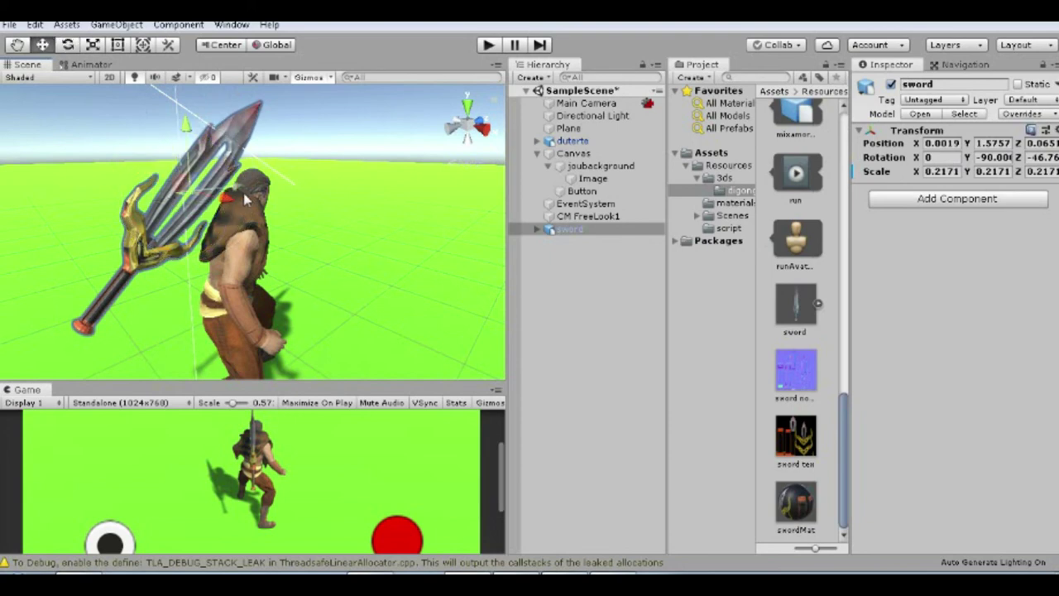
pyautogui.moveTo(237, 190); pyautogui.dragTo(328, 174)
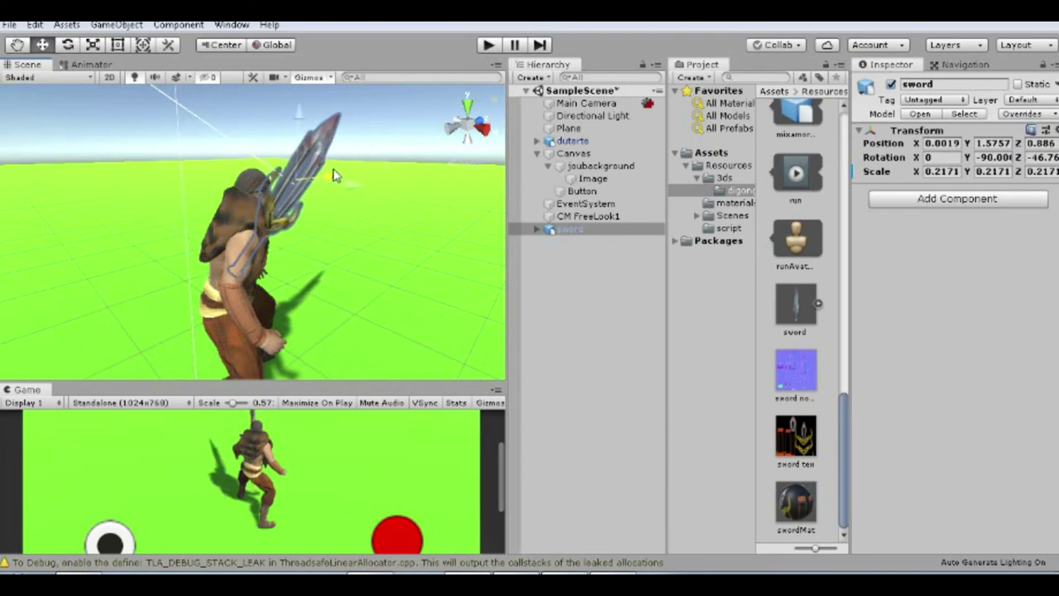
pyautogui.moveTo(293, 116); pyautogui.dragTo(304, 205)
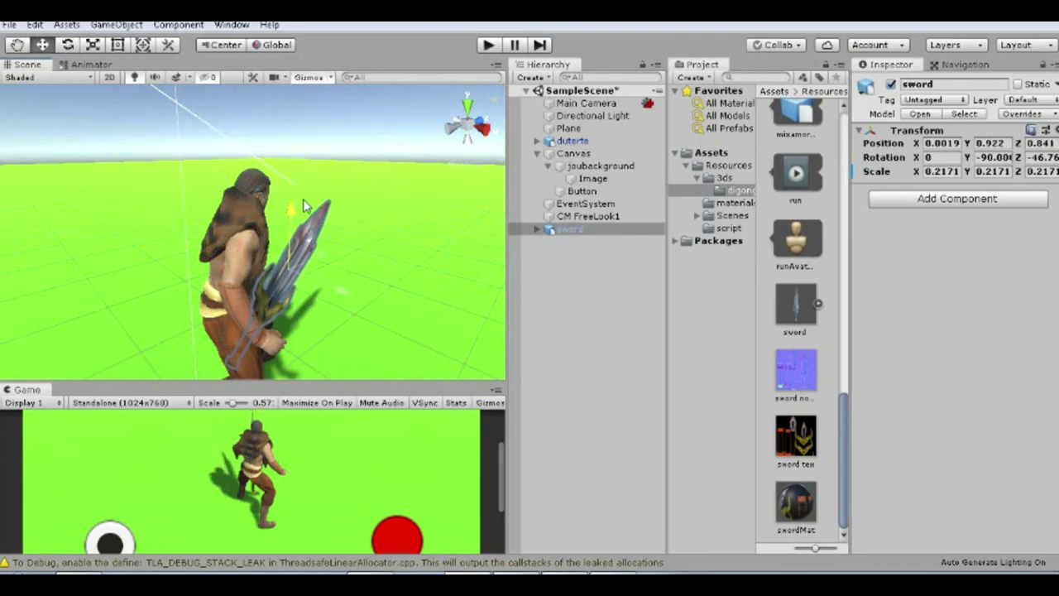
pyautogui.keyDown('alt'); pyautogui.moveTo(379, 336); pyautogui.dragTo(200, 345); pyautogui.keyUp('alt')
pyautogui.moveTo(306, 258)
pyautogui.keyDown('alt'); pyautogui.mouseDown()
pyautogui.moveTo(289, 253)
pyautogui.moveTo(340, 242)
pyautogui.moveTo(270, 270)
pyautogui.mouseUp(); pyautogui.keyUp('alt')
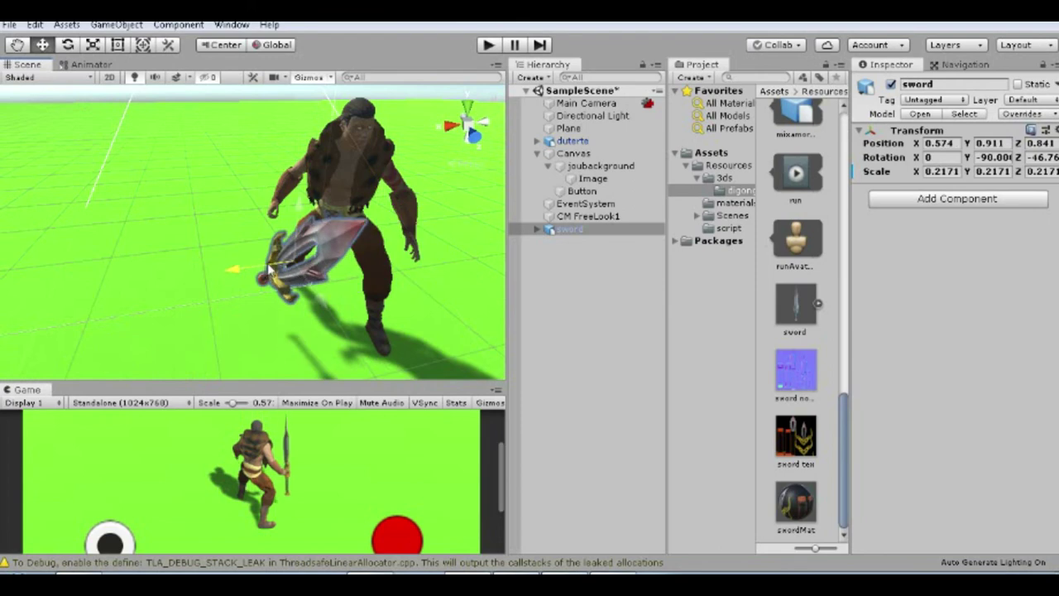
pyautogui.moveTo(312, 207)
pyautogui.mouseDown()
pyautogui.moveTo(324, 151)
pyautogui.moveTo(309, 175)
pyautogui.moveTo(358, 197)
pyautogui.moveTo(340, 177)
pyautogui.mouseUp()
pyautogui.press('r')
pyautogui.press('w')
pyautogui.press('x')
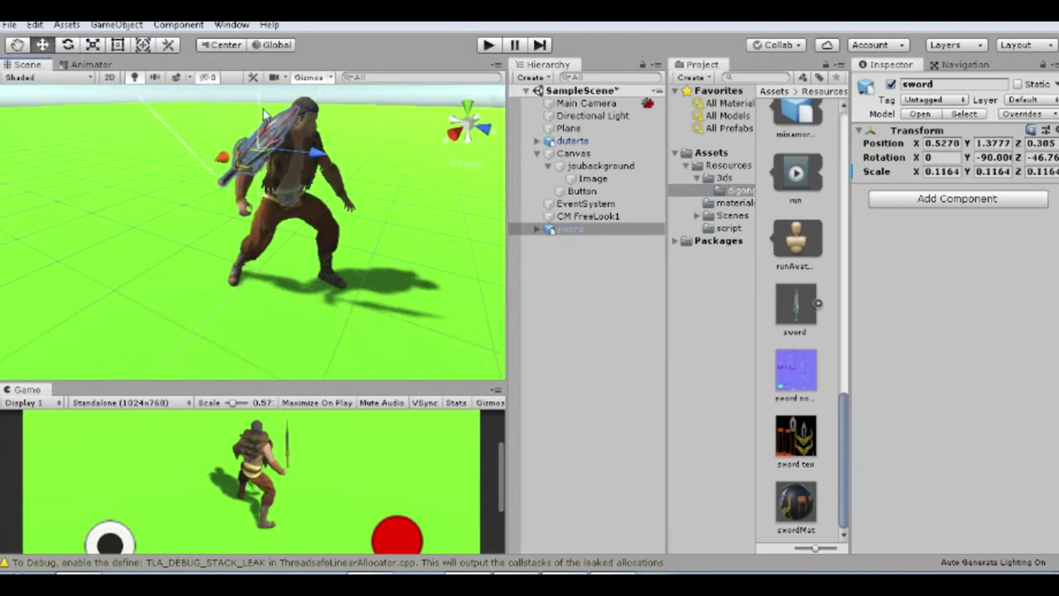
pyautogui.moveTo(260, 124); pyautogui.dragTo(262, 155)
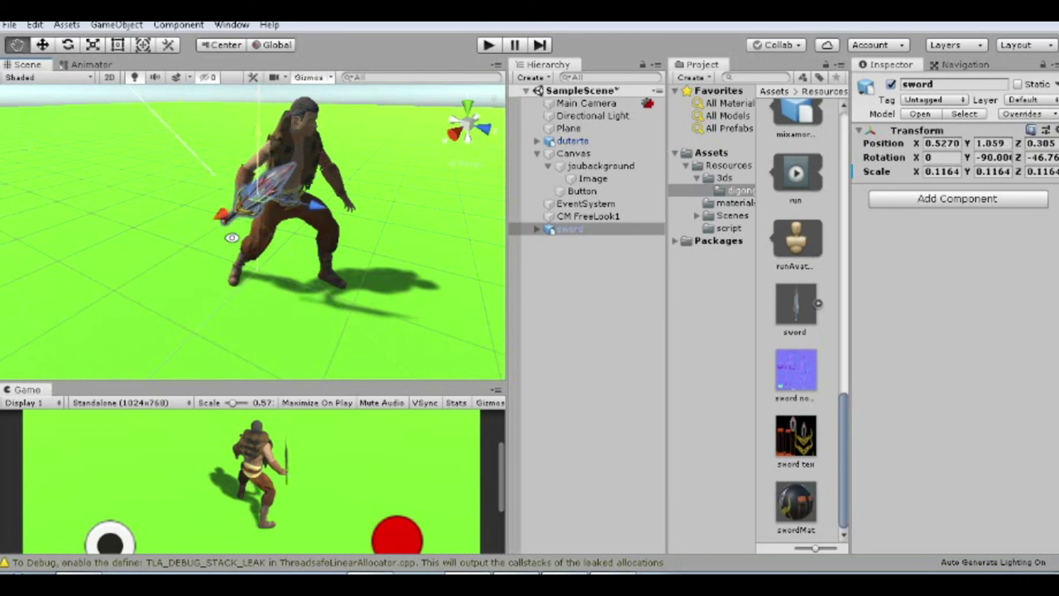
# Resize the sword to 0.1584 and check its placement from several angles
pyautogui.scroll(2, 232, 237)
pyautogui.scroll(3, 216, 221)
pyautogui.scroll(-3, 251, 230)
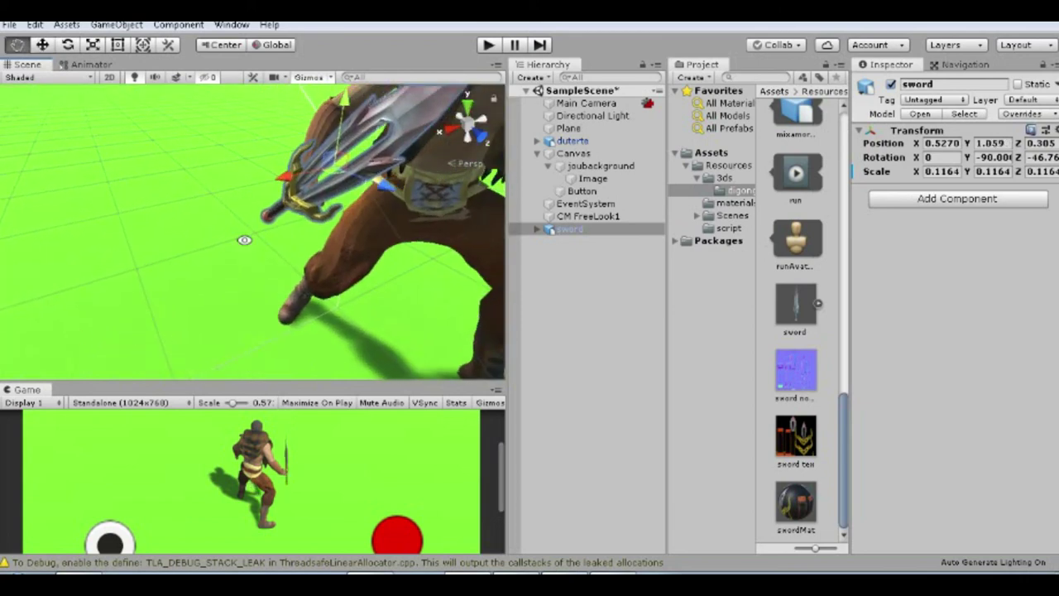
pyautogui.scroll(-3, 247, 240)
pyautogui.moveTo(247, 239)
pyautogui.keyDown('alt'); pyautogui.mouseDown()
pyautogui.moveTo(302, 233)
pyautogui.moveTo(361, 248)
pyautogui.moveTo(254, 224)
pyautogui.moveTo(275, 222)
pyautogui.moveTo(263, 277)
pyautogui.moveTo(501, 237)
pyautogui.mouseUp(); pyautogui.keyUp('alt')
pyautogui.scroll(3, 303, 232)
pyautogui.press('r')
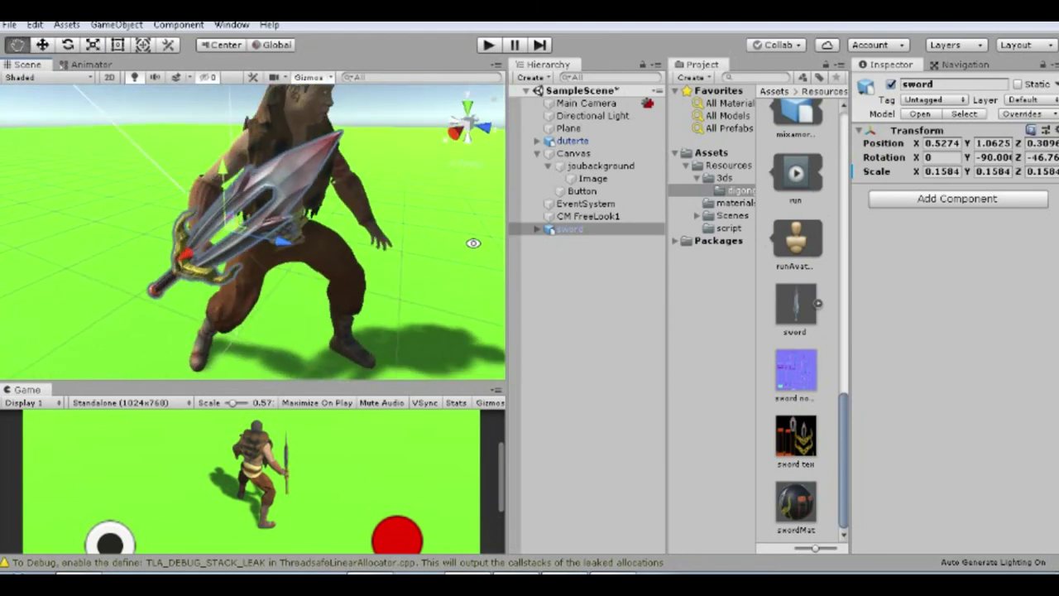
pyautogui.moveTo(328, 269)
pyautogui.keyDown('alt'); pyautogui.mouseDown()
pyautogui.moveTo(308, 242)
pyautogui.moveTo(192, 292)
pyautogui.moveTo(31, 214)
pyautogui.mouseUp(); pyautogui.keyUp('alt')
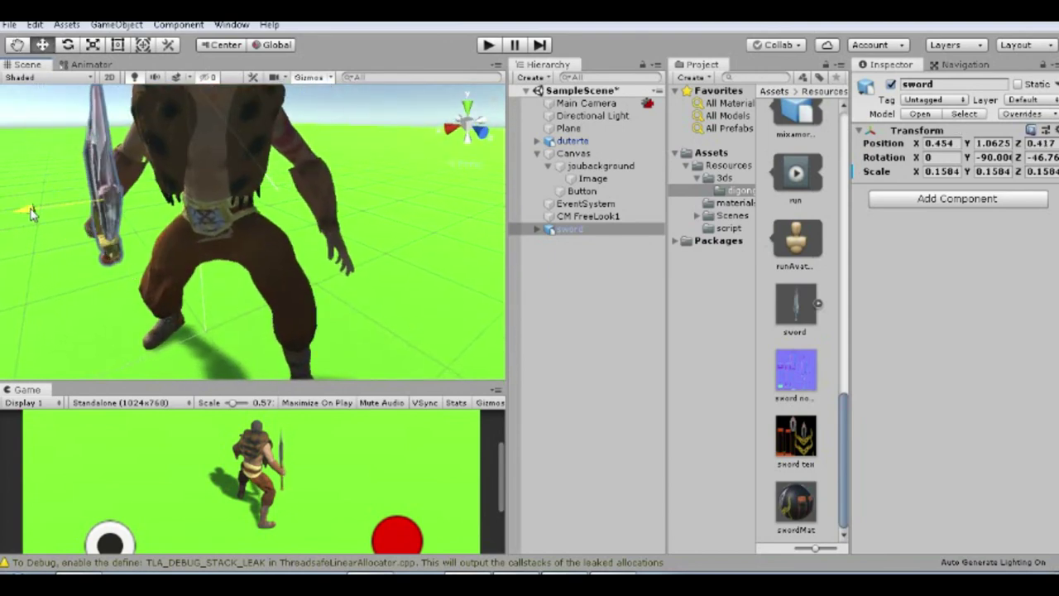
pyautogui.moveTo(190, 317)
pyautogui.keyDown('alt'); pyautogui.mouseDown()
pyautogui.moveTo(266, 176)
pyautogui.moveTo(267, 153)
pyautogui.moveTo(329, 259)
pyautogui.moveTo(398, 277)
pyautogui.moveTo(282, 320)
pyautogui.mouseUp(); pyautogui.keyUp('alt')
pyautogui.scroll(3, 329, 259)
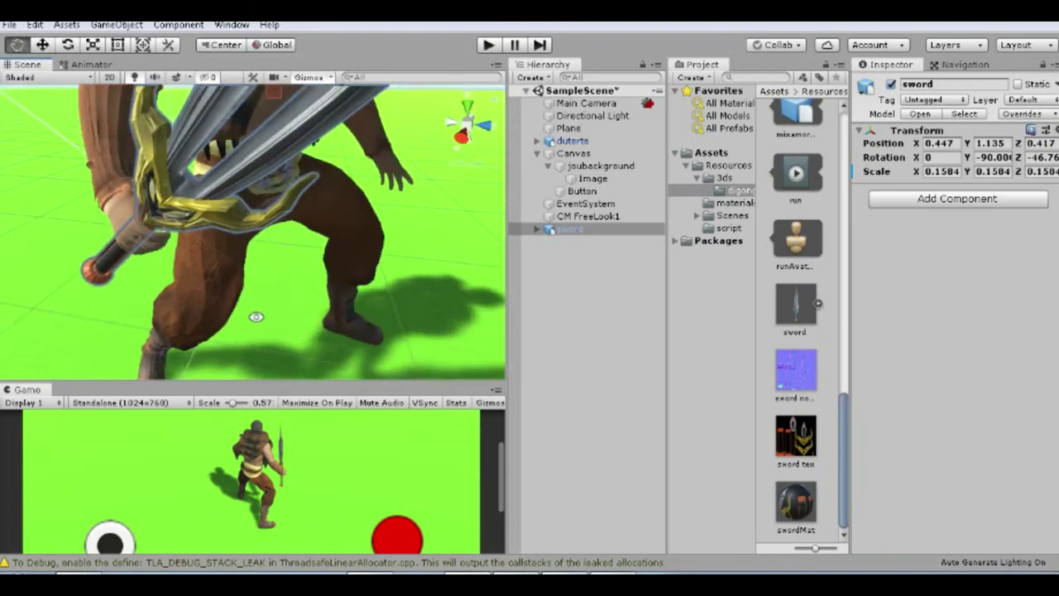
pyautogui.scroll(-5, 300, 301)
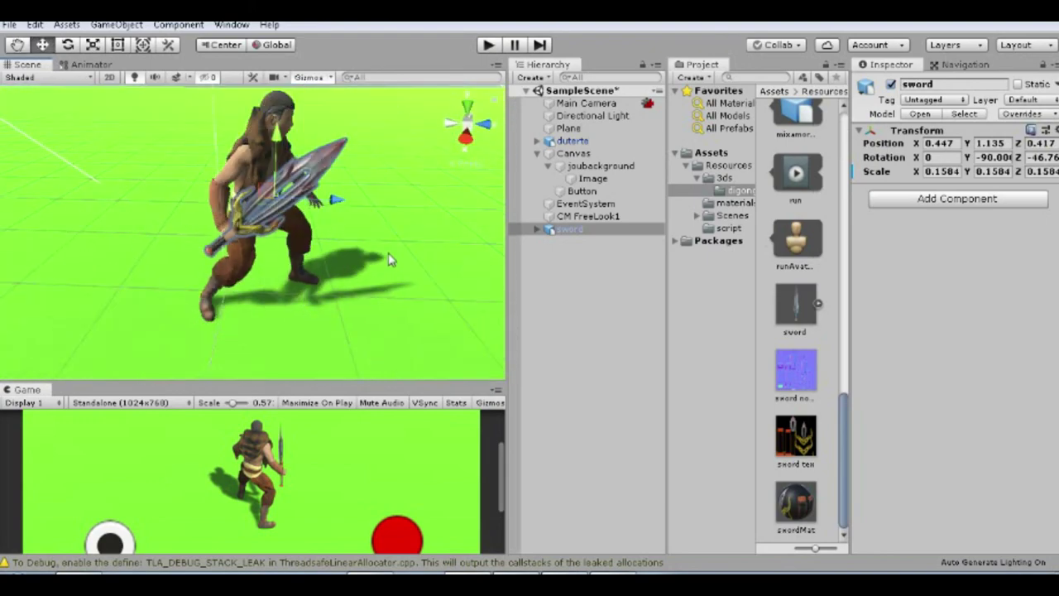
pyautogui.keyDown('alt'); pyautogui.moveTo(390, 260); pyautogui.dragTo(253, 334); pyautogui.keyUp('alt')
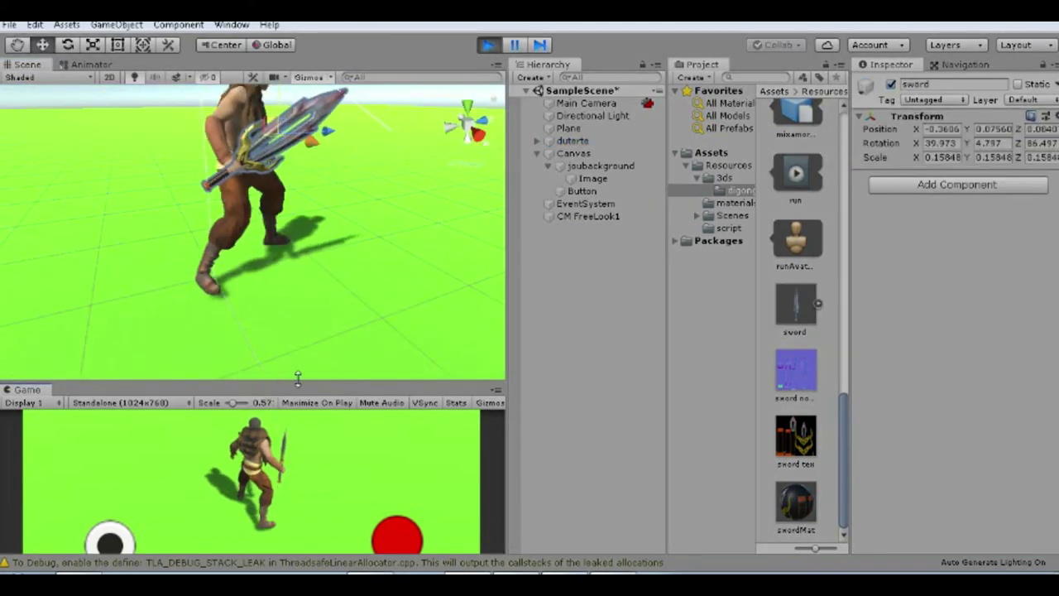
# In an enlarged Game view, run the character with the joystick, swing the sword repeatedly, then stop play
pyautogui.moveTo(293, 380); pyautogui.dragTo(294, 230)
pyautogui.moveTo(110, 469); pyautogui.dragTo(130, 542)
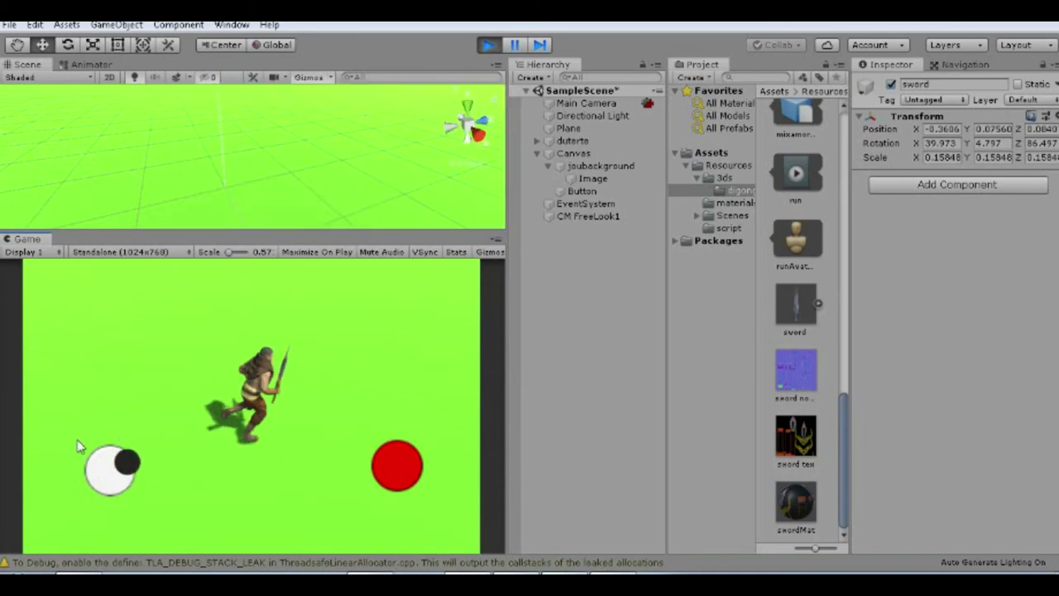
pyautogui.click(397, 474)
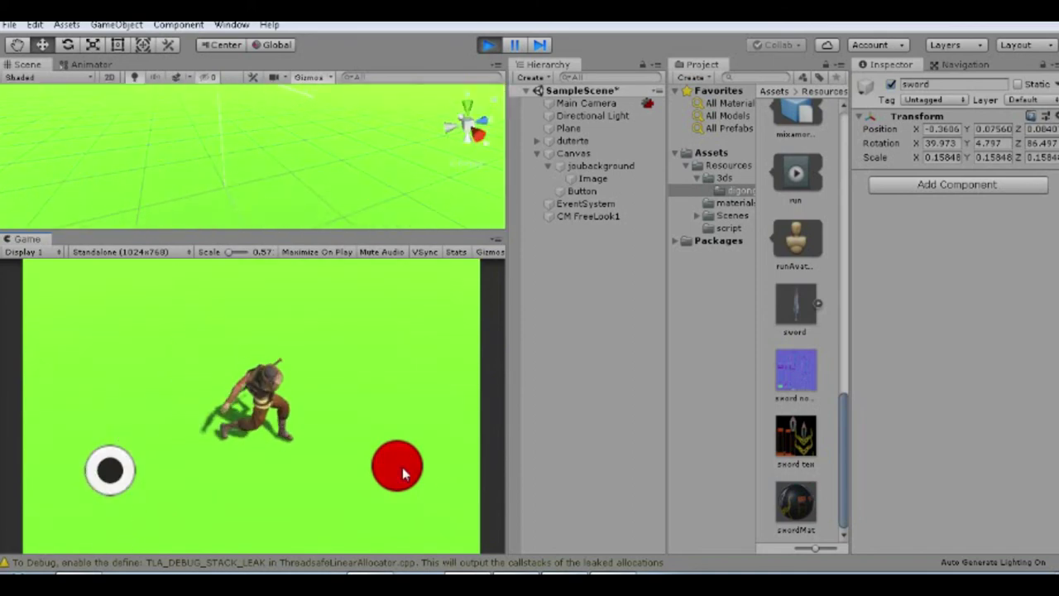
pyautogui.click(403, 473)
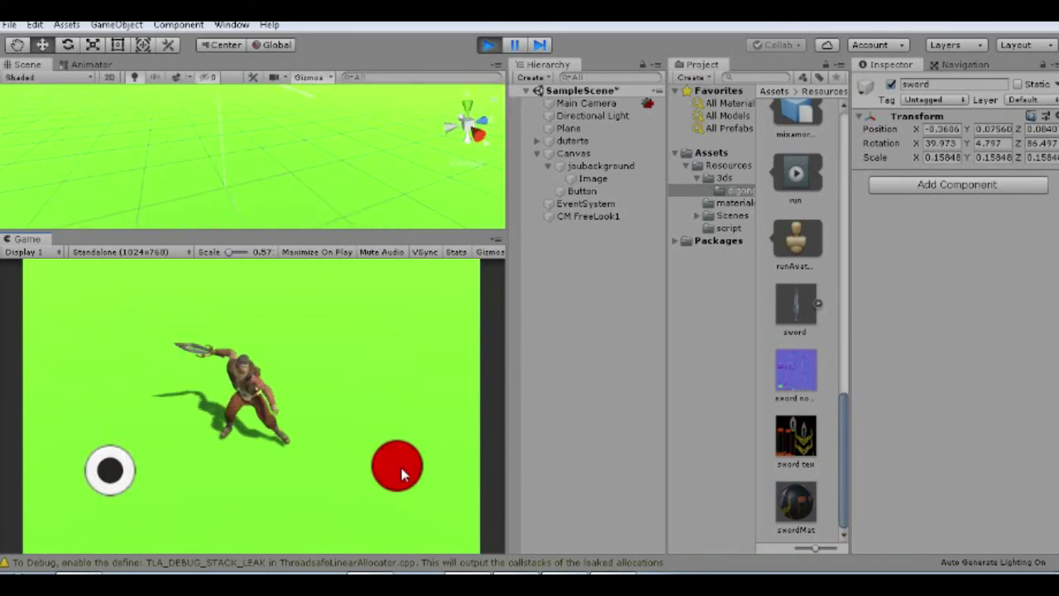
pyautogui.press('Left')
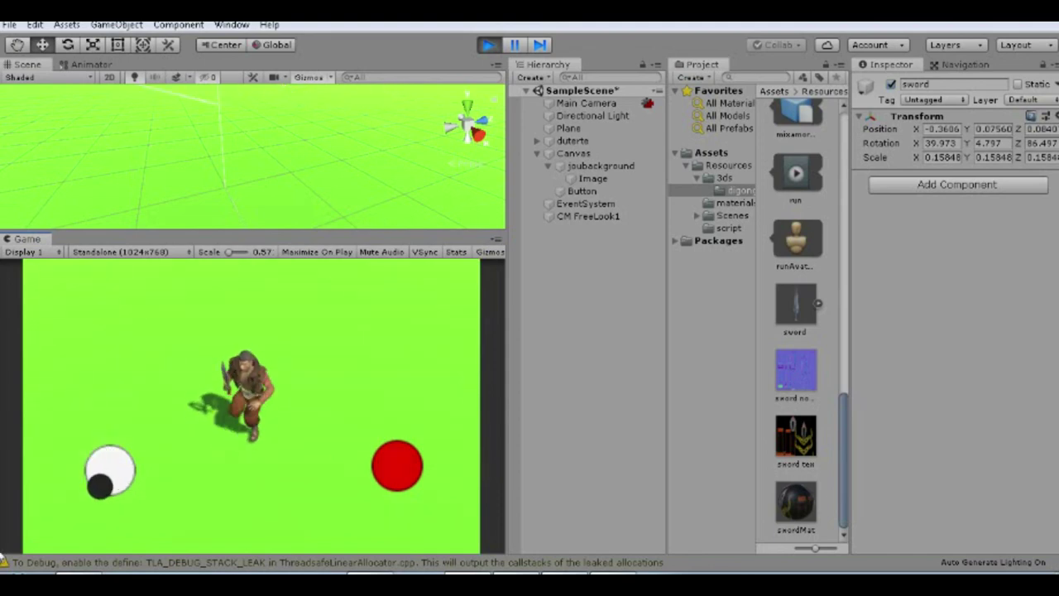
pyautogui.press('Right')
pyautogui.moveTo(112, 470); pyautogui.dragTo(8, 447)
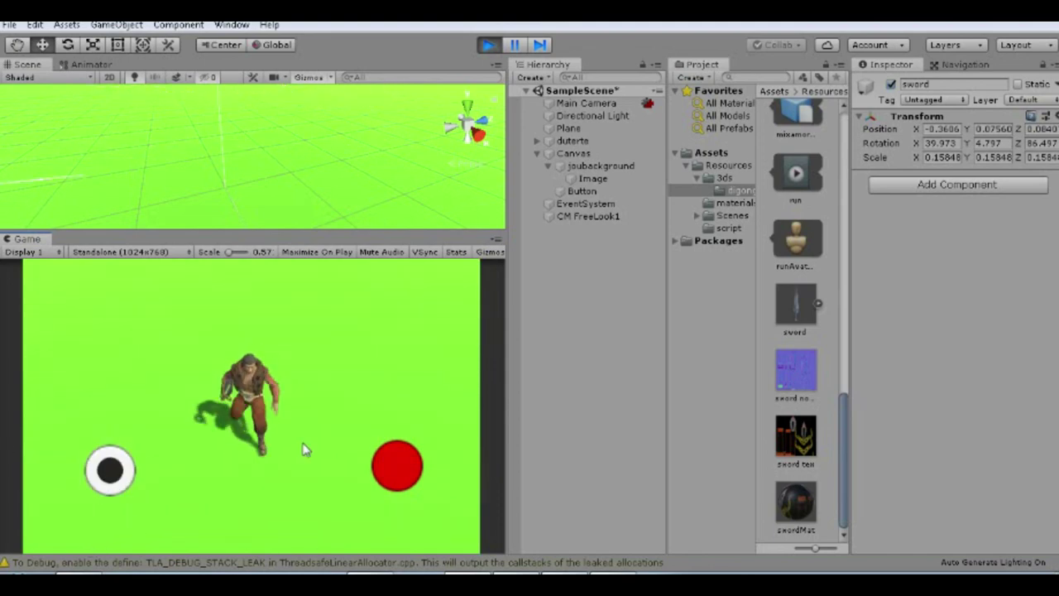
pyautogui.click(402, 462)
pyautogui.click(396, 467)
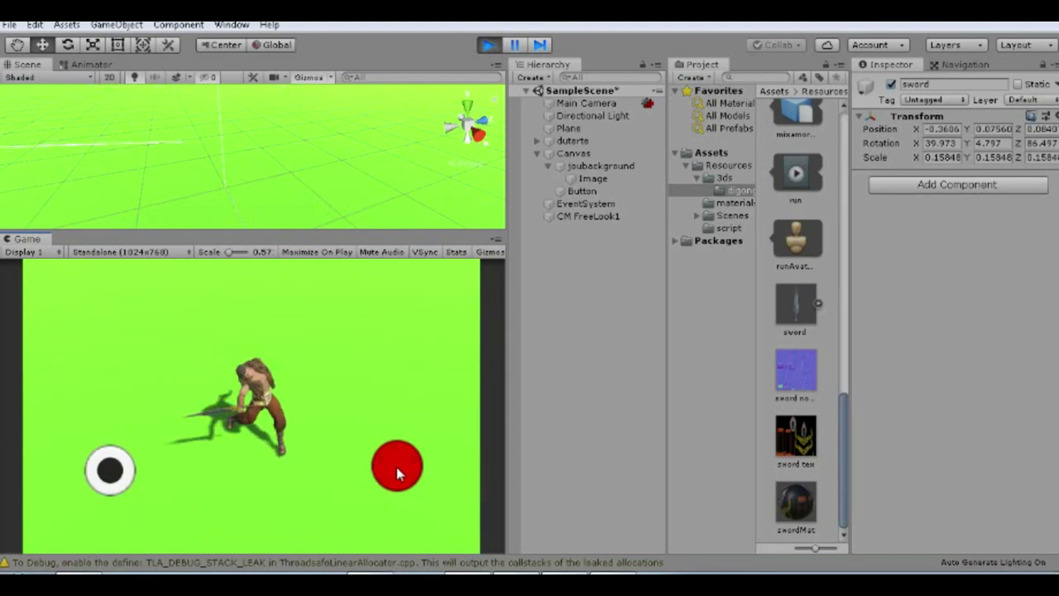
pyautogui.click(396, 467)
pyautogui.press('Down')
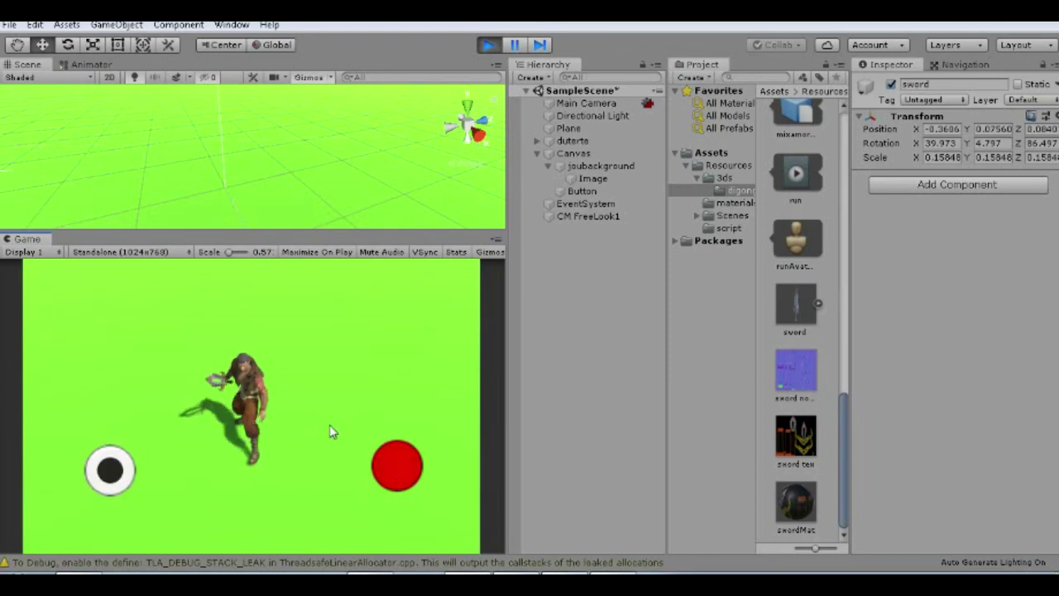
pyautogui.click(488, 45)
# Set CM FreeLook1's Y Axis Input Axis Name to Mouse ScrollWheel and start Play mode
pyautogui.click(585, 103)
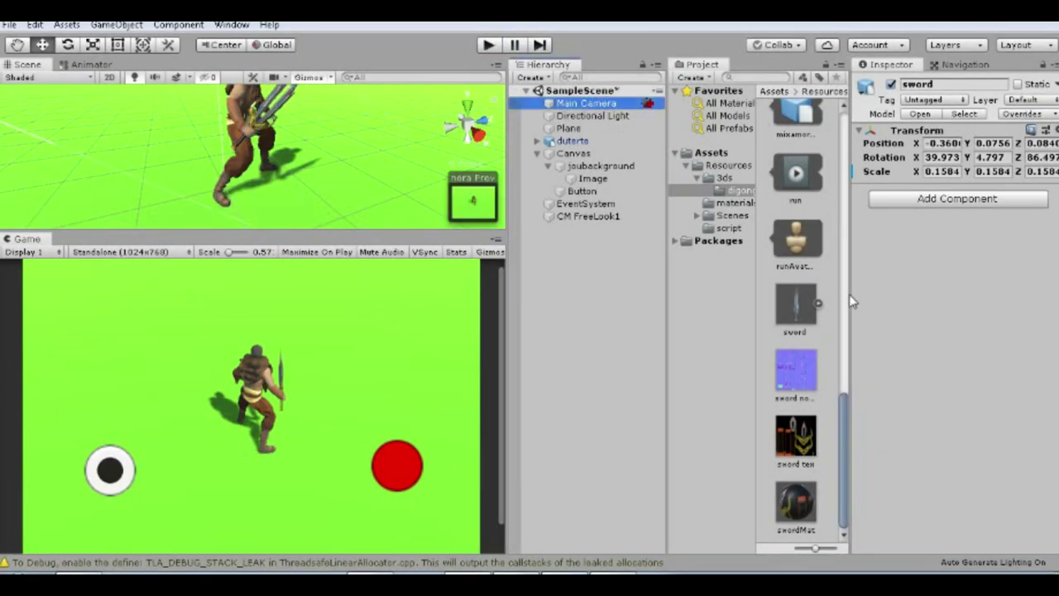
pyautogui.scroll(-5, 944, 340)
pyautogui.click(587, 216)
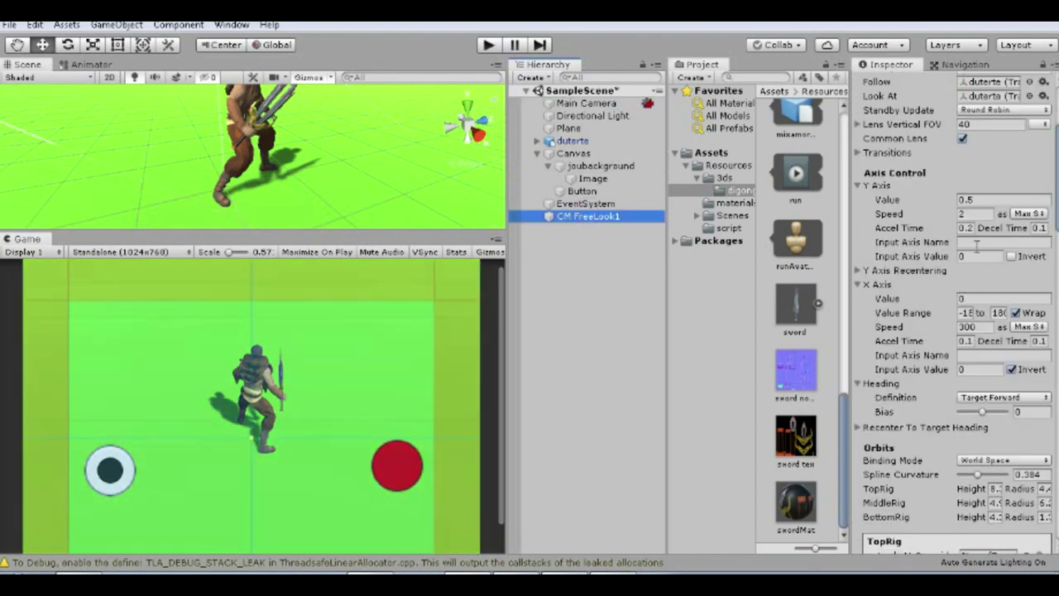
pyautogui.click(972, 243)
pyautogui.write('Mouse ScrollWheel')
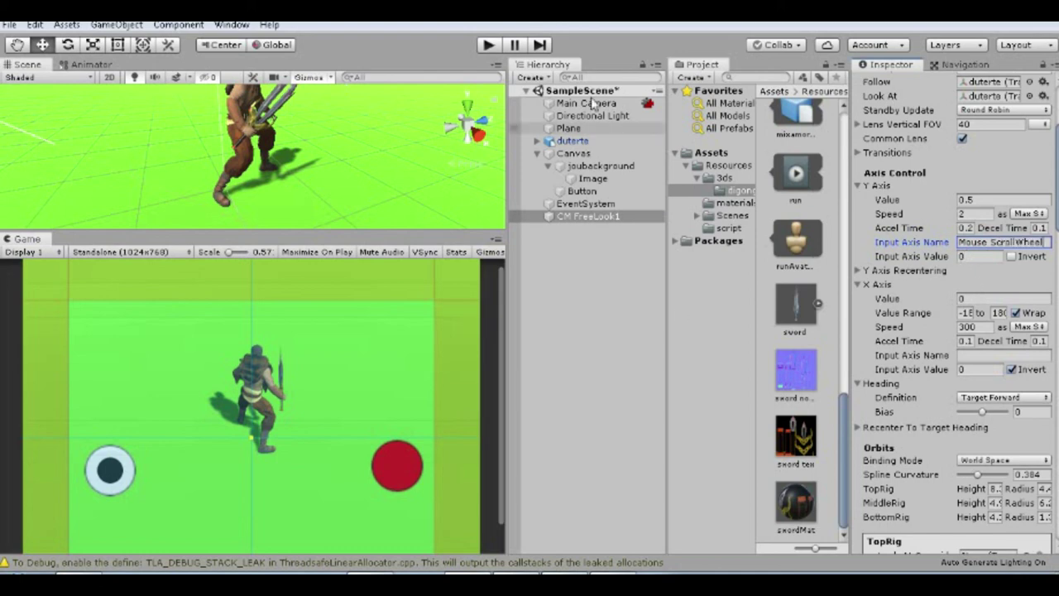
pyautogui.hotkey('ctrl', 'p')
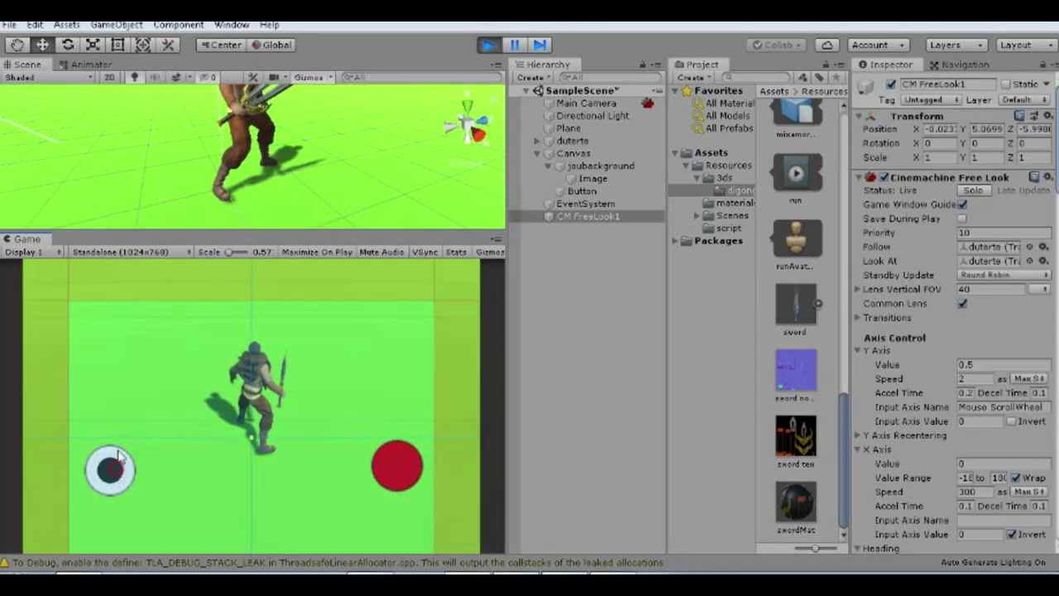
# Run the character with the joystick while tilting the camera with the scroll wheel
pyautogui.moveTo(110, 469); pyautogui.dragTo(73, 428)
pyautogui.scroll(-3, 221, 445)
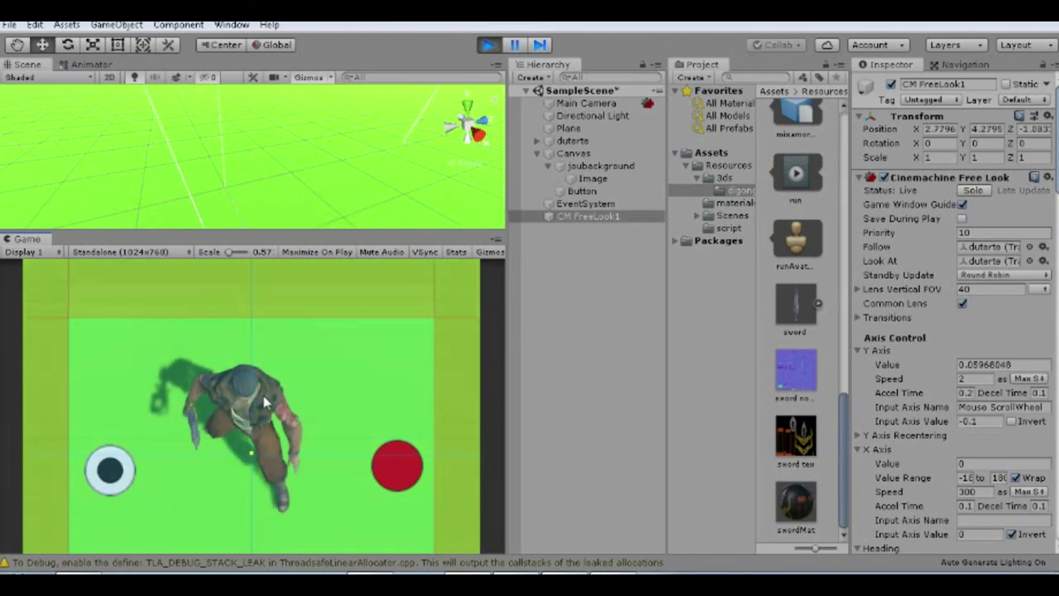
pyautogui.scroll(3, 221, 445)
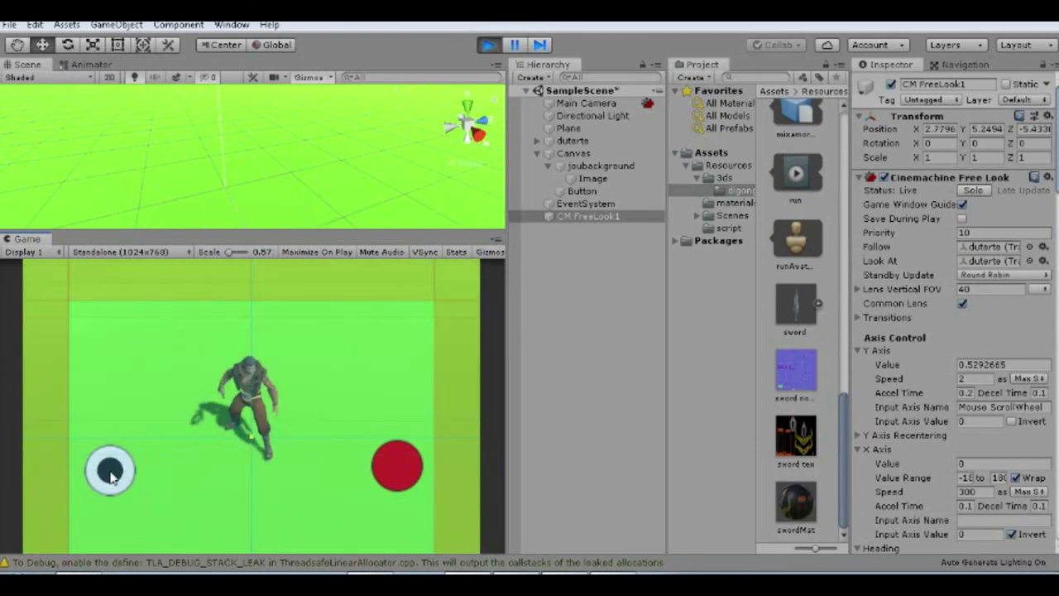
pyautogui.click(628, 267)
pyautogui.moveTo(110, 470); pyautogui.dragTo(43, 504)
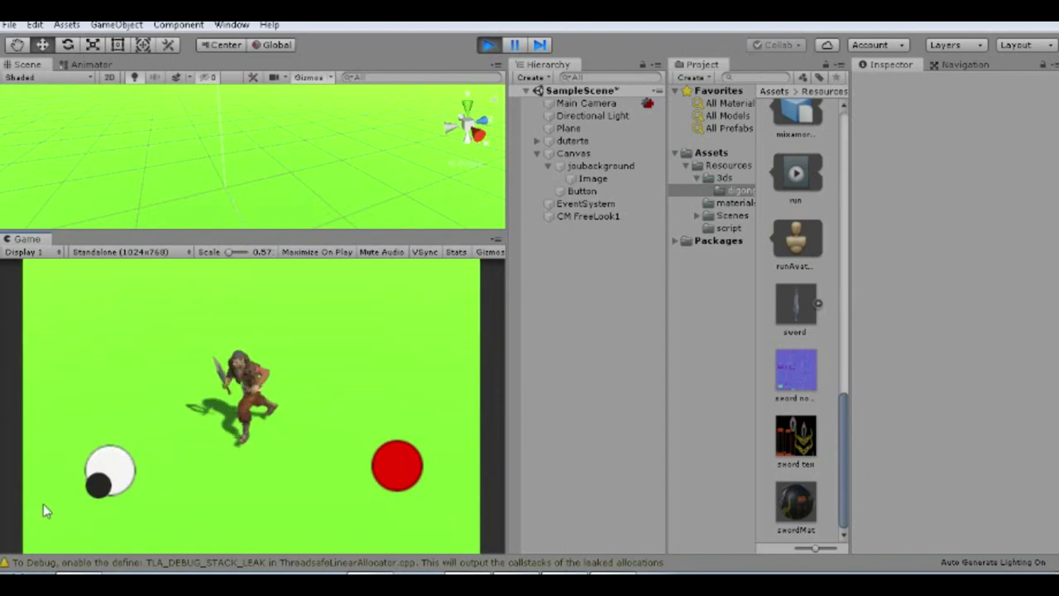
pyautogui.scroll(-2, 243, 398)
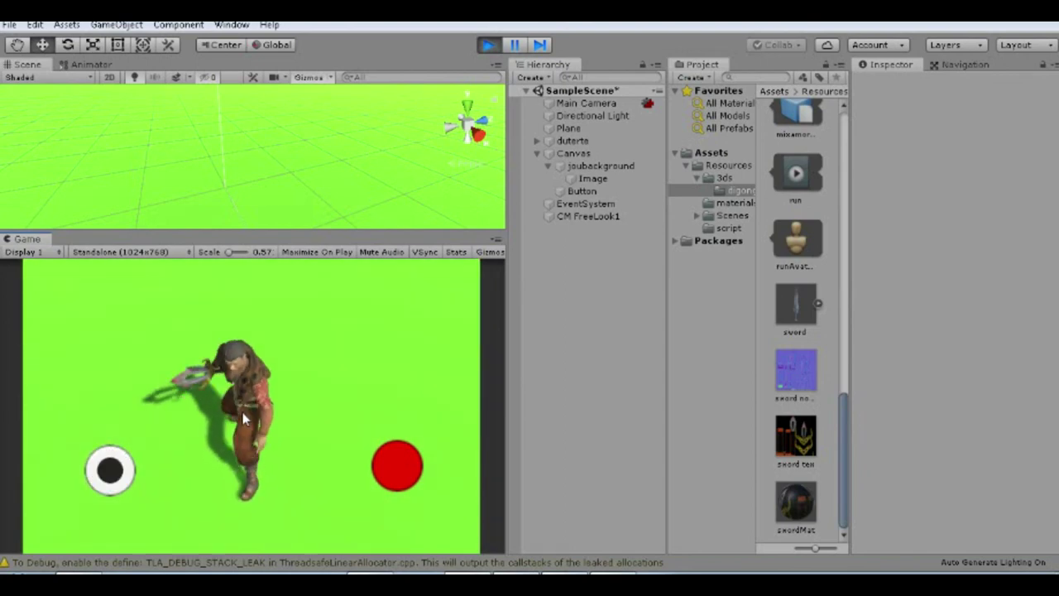
pyautogui.moveTo(110, 470); pyautogui.dragTo(77, 346)
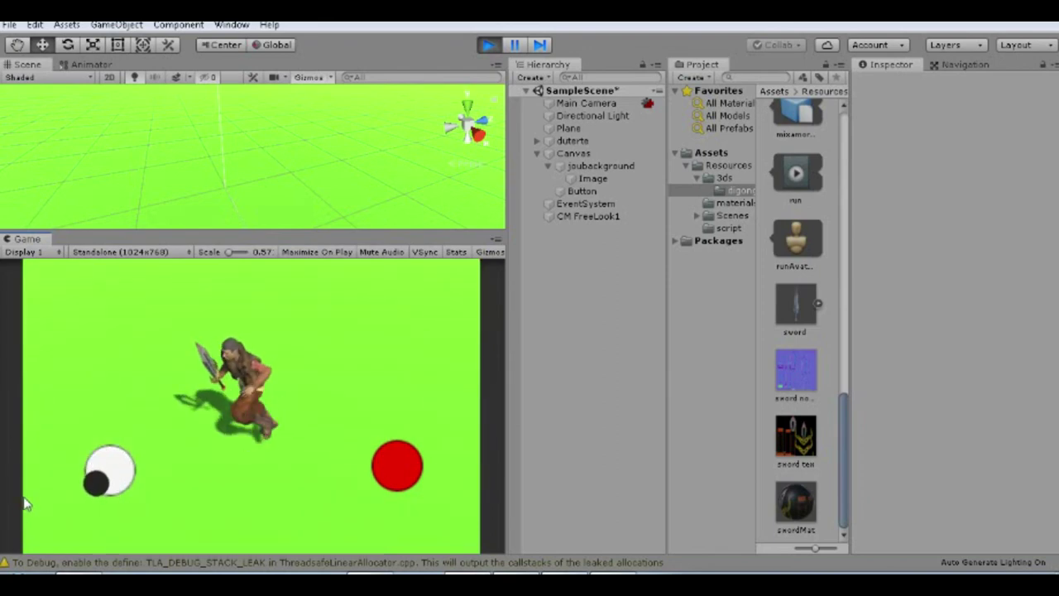
pyautogui.moveTo(77, 346); pyautogui.dragTo(126, 501)
# Trigger four sword attacks with the red attack button
pyautogui.click(396, 463)
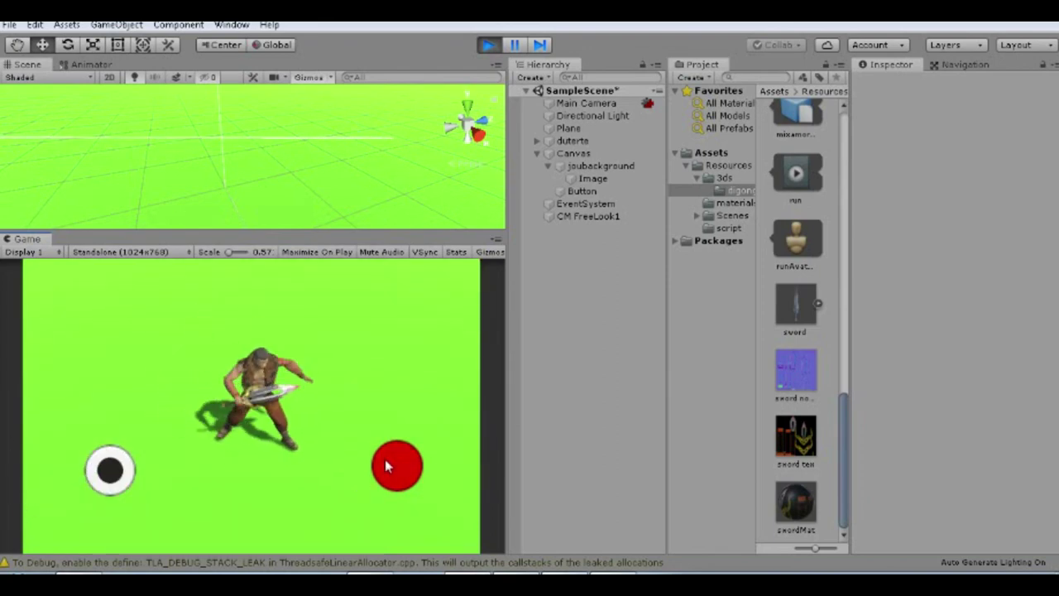
pyautogui.click(381, 475)
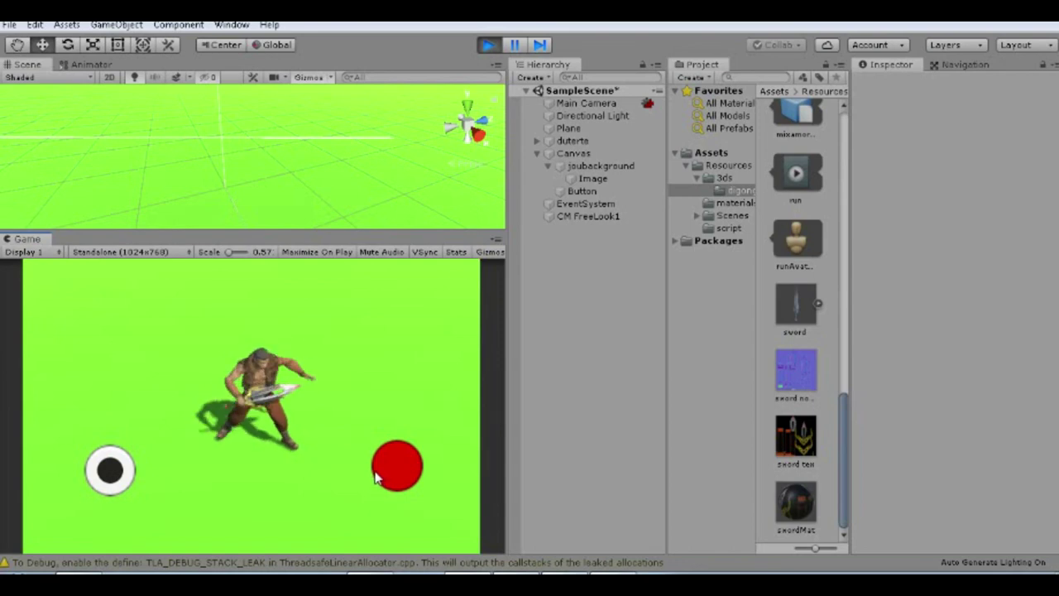
pyautogui.click(374, 477)
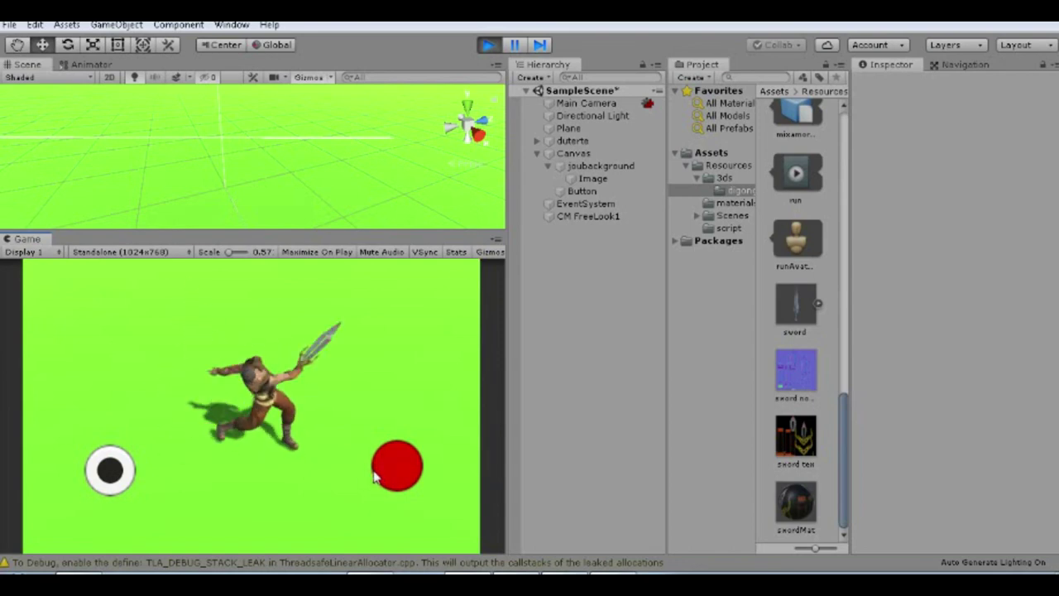
pyautogui.click(370, 476)
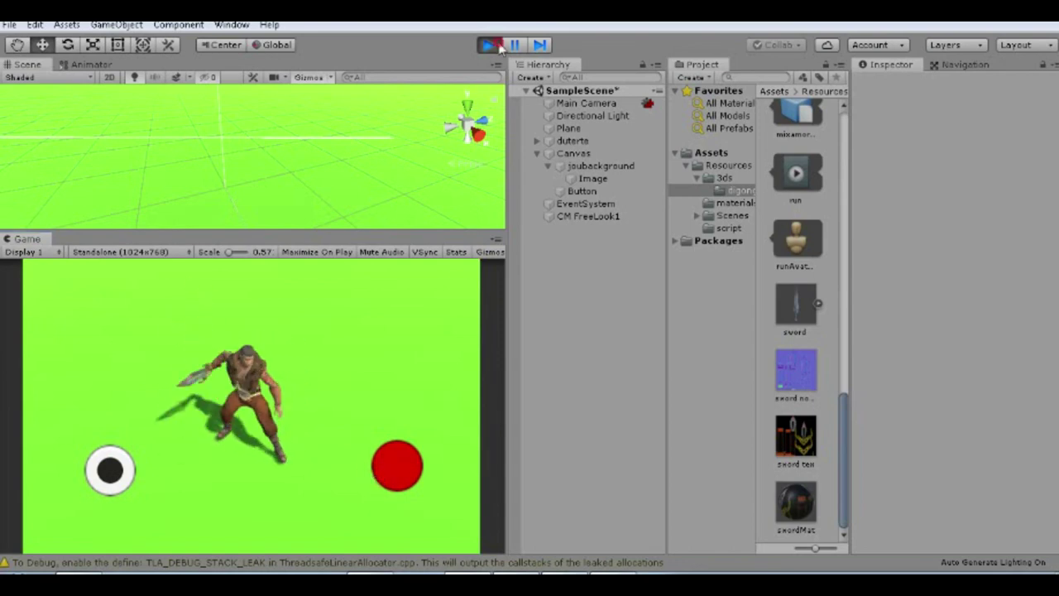